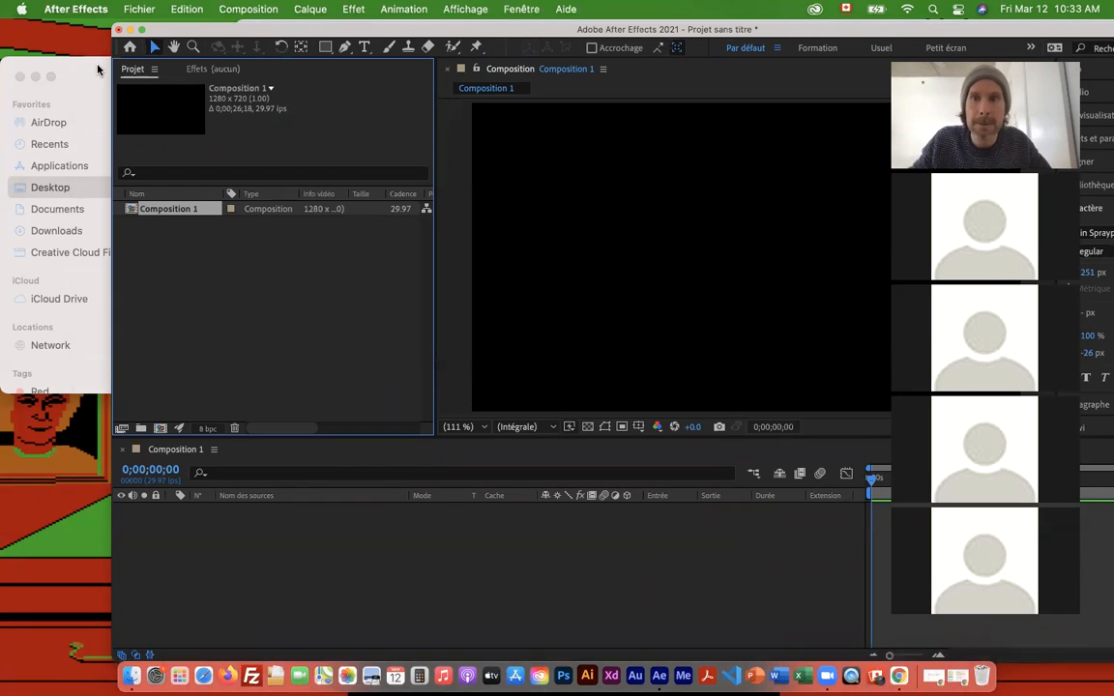
Select cache.psd in the desktop folder 06_Atelier_cache as the file to import.
left_click(140, 8)
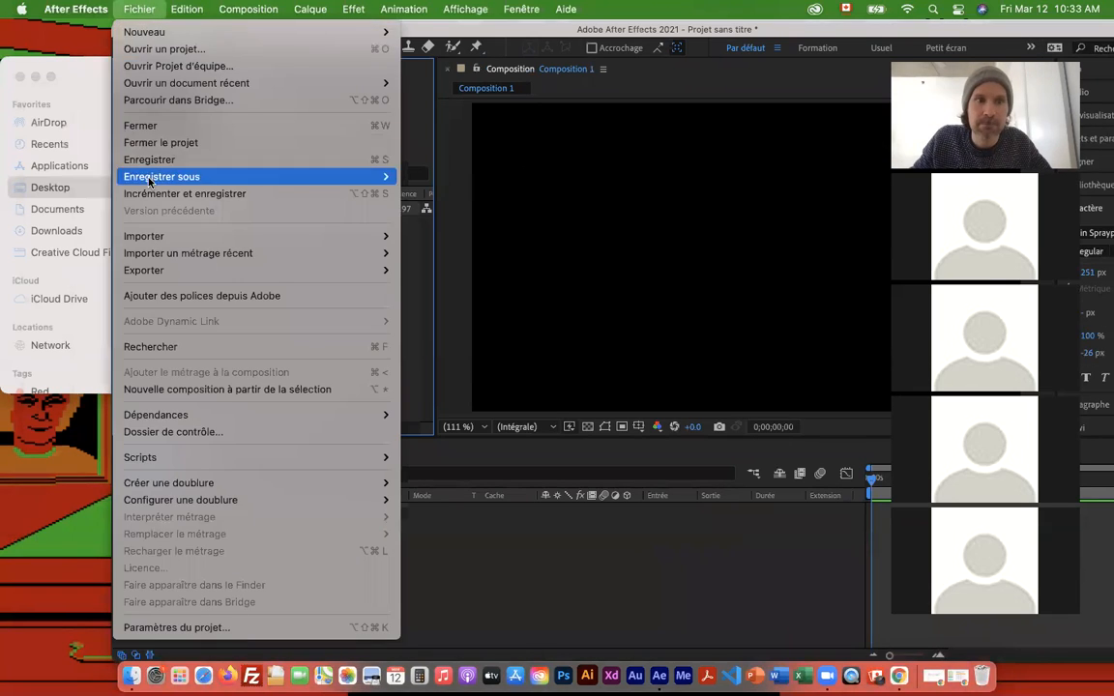
mouse_move(318, 237)
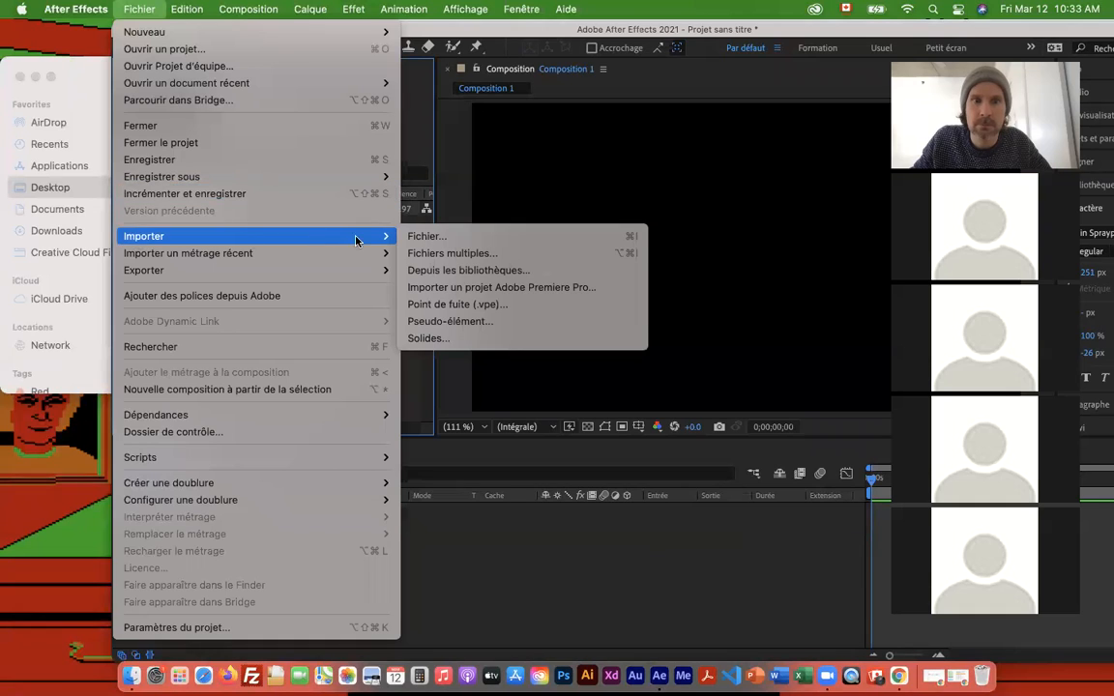
left_click(430, 238)
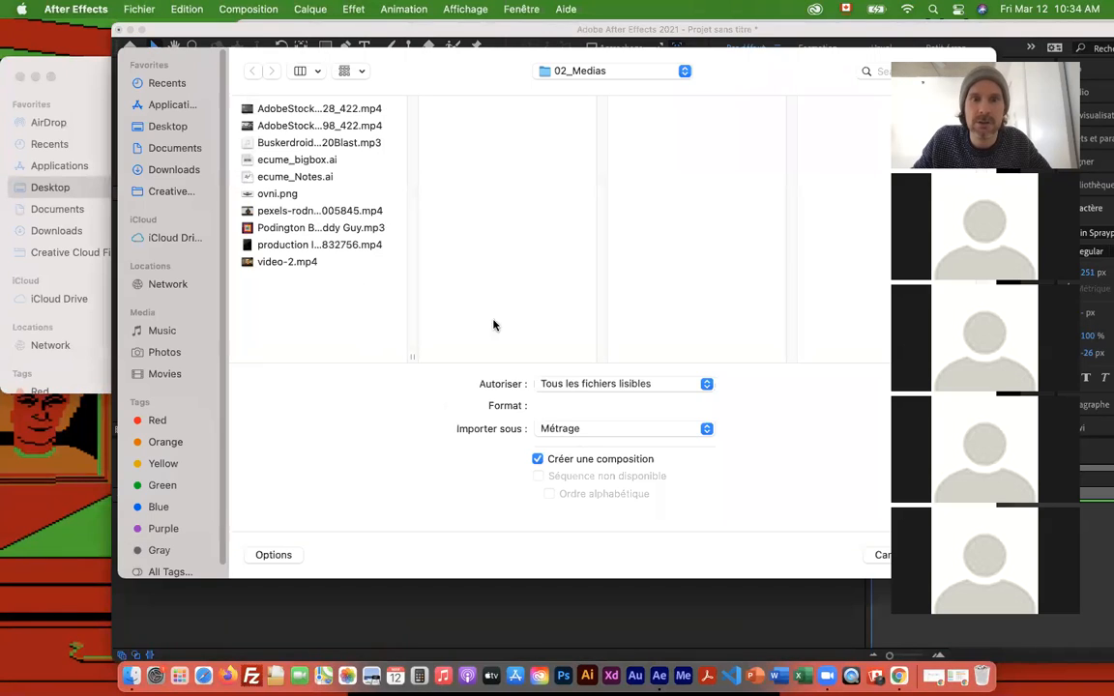
left_click(166, 130)
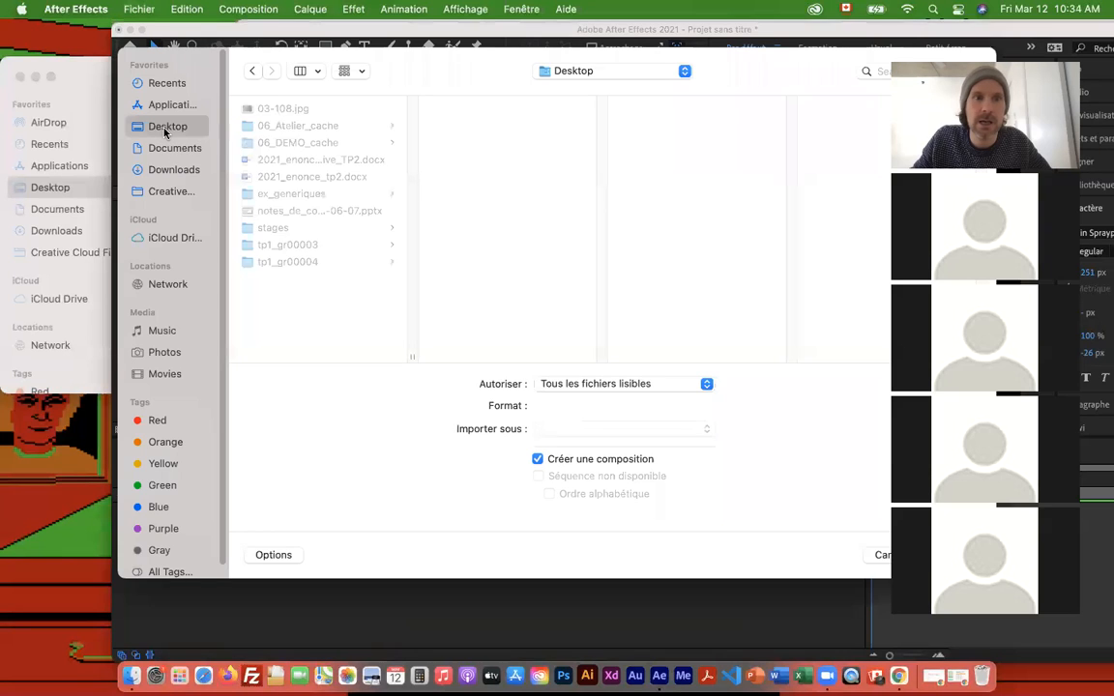
left_click(299, 144)
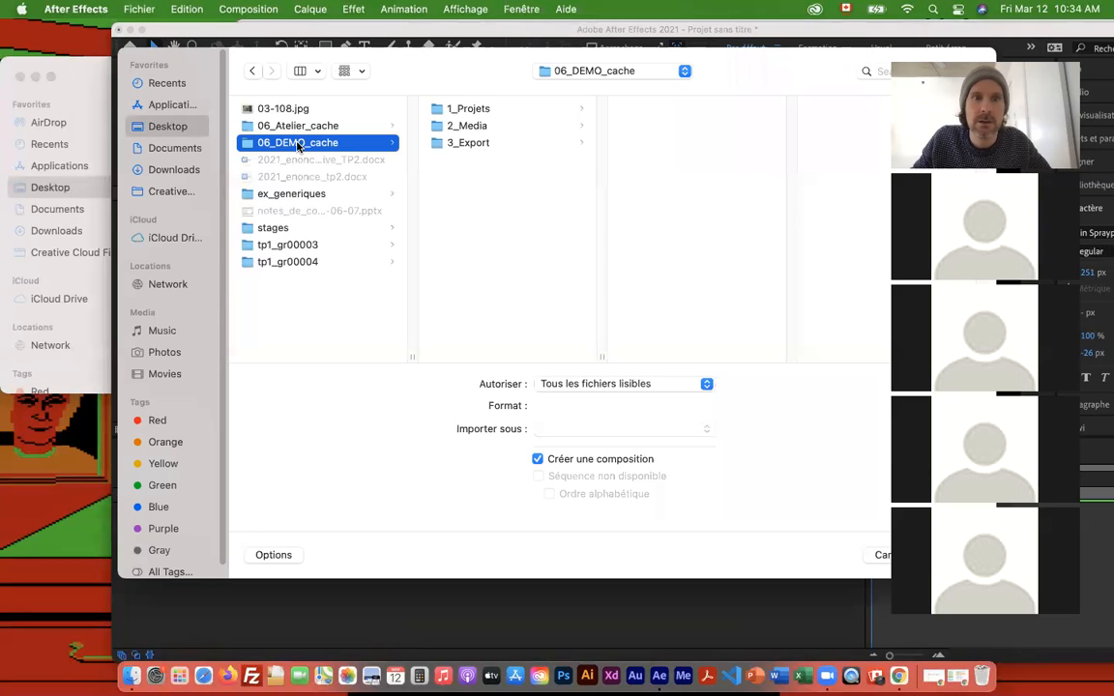
left_click(308, 128)
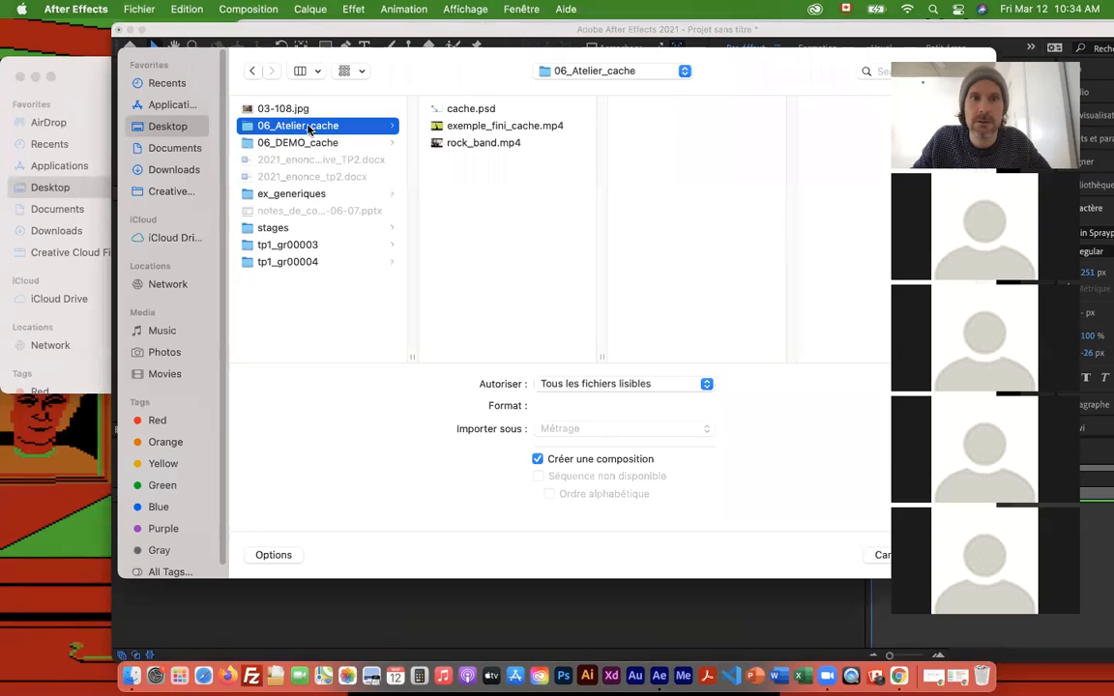
left_click(457, 109)
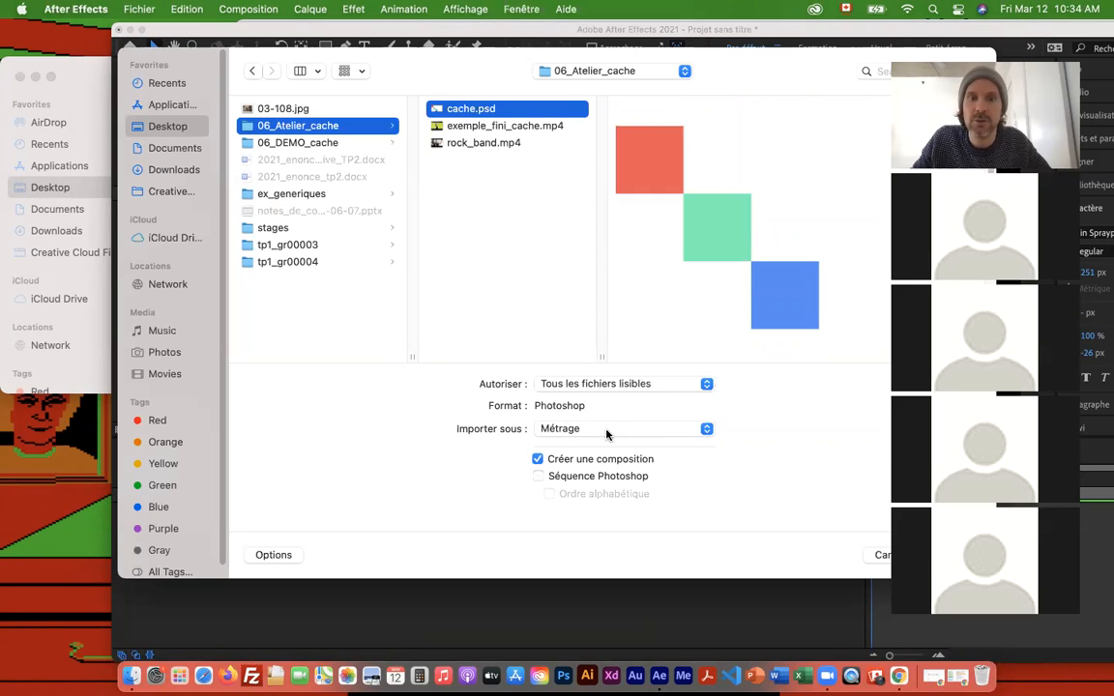
Import cache.psd as Composition with Créer une composition disabled and Styles de calque modifiables as the layer option.
left_click(538, 458)
left_click(619, 429)
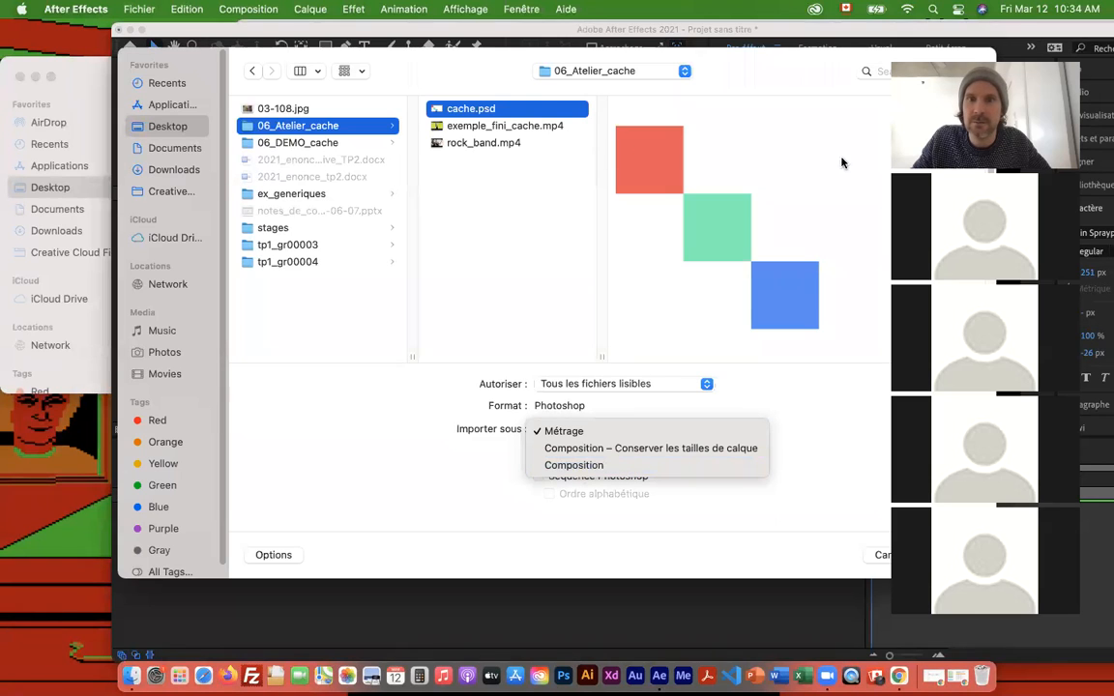
left_click(634, 471)
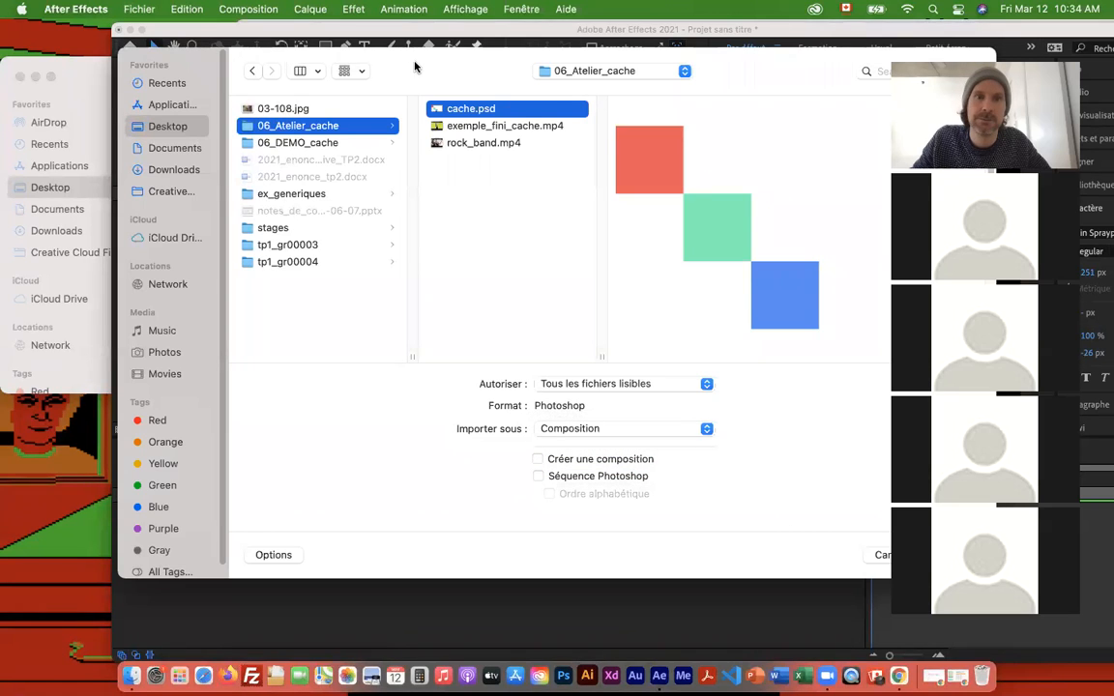
left_click_drag(415, 65, 250, 41)
left_click(784, 529)
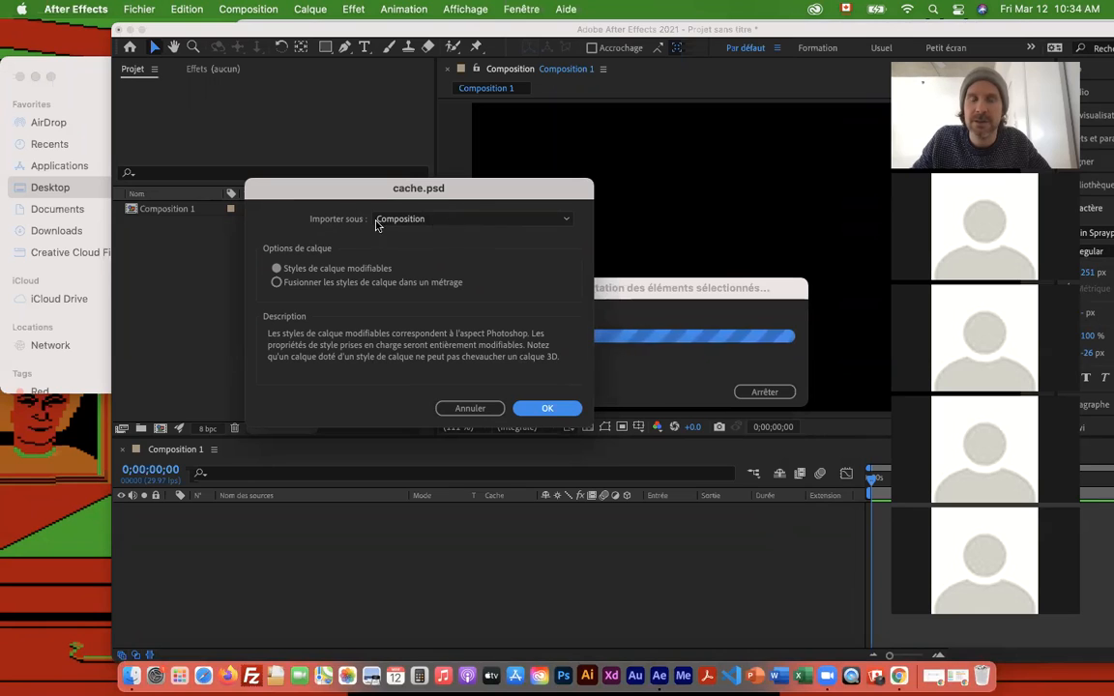
left_click(544, 411)
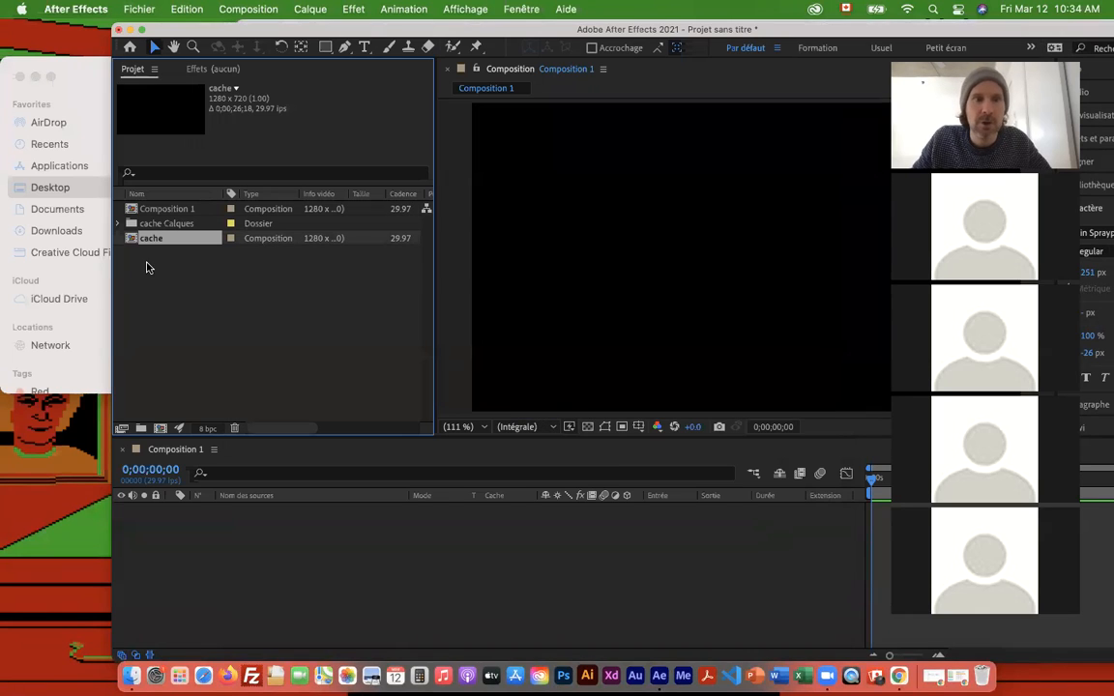
Expand the cache Calques folder and examine each of the three imported Photoshop layers.
left_click(117, 223)
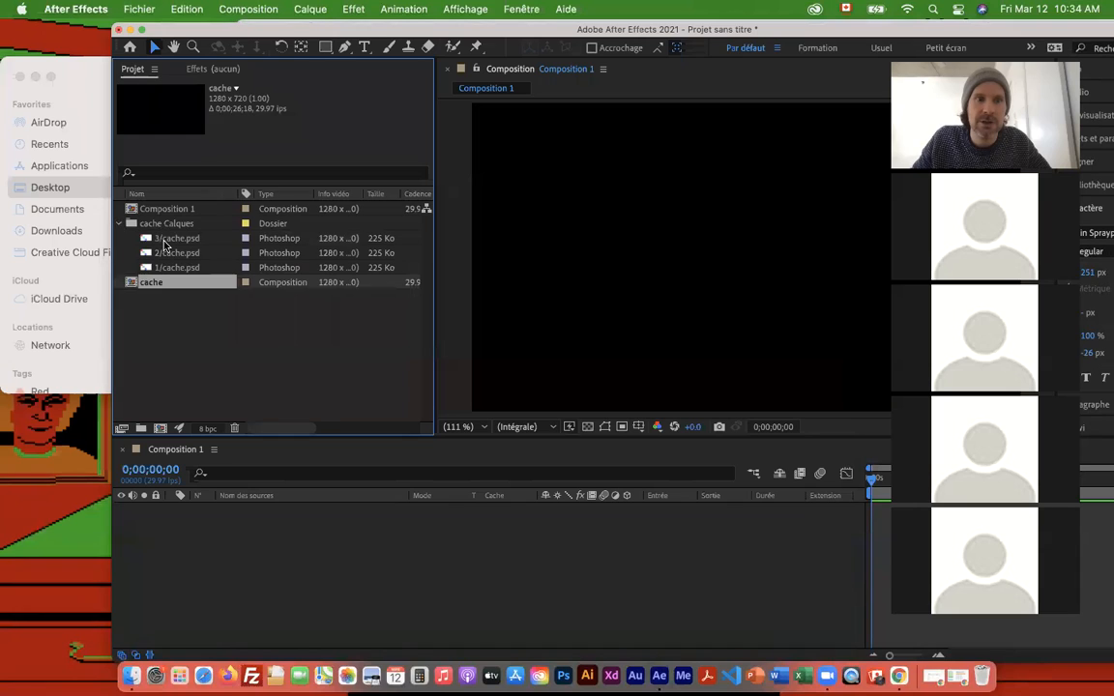
left_click(159, 238)
left_click(166, 254)
left_click(166, 268)
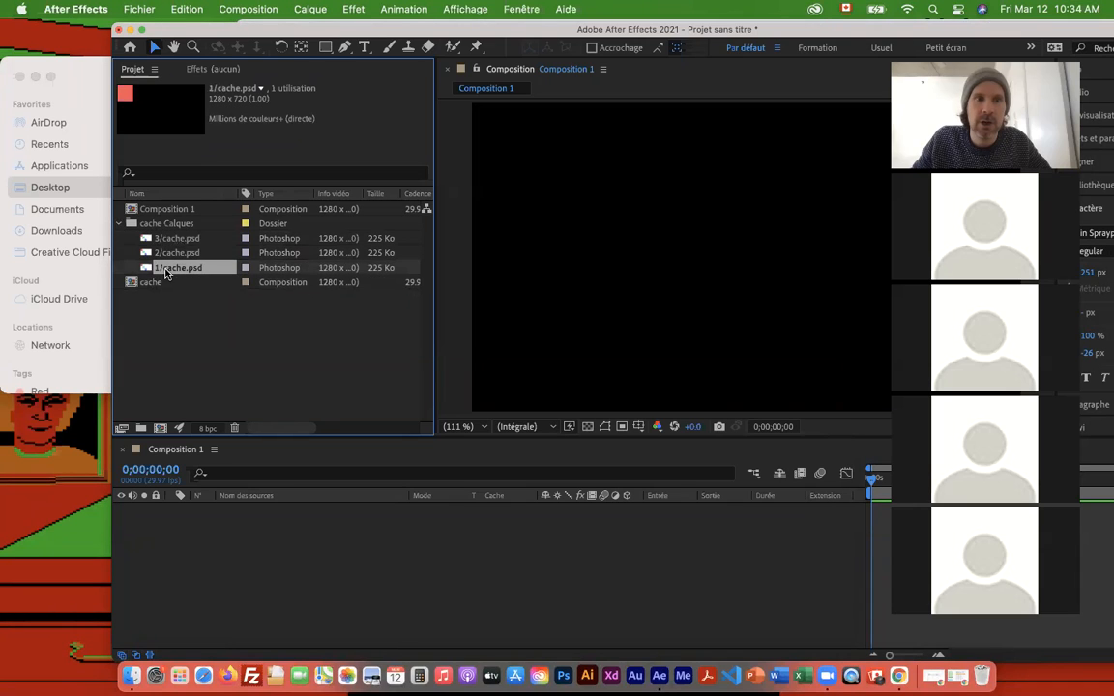
left_click(165, 253)
left_click(164, 238)
left_click(167, 252)
left_click(170, 268)
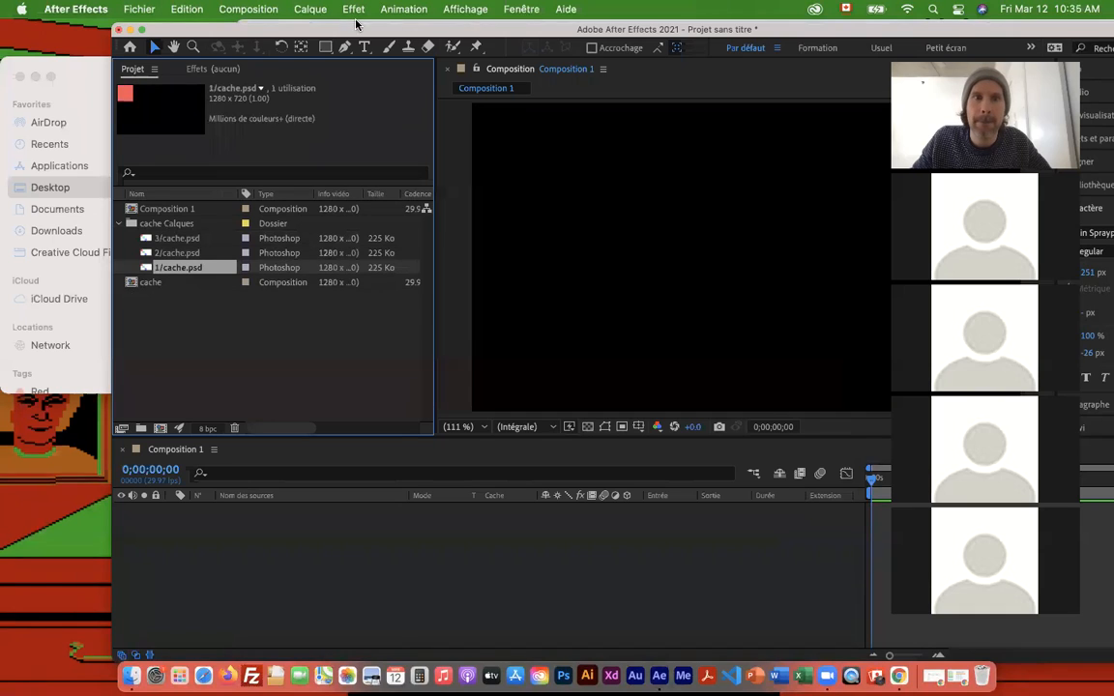
Add 3/cache.psd, 2/cache.psd and 1/cache.psd together as layers in Composition 1.
left_click_drag(366, 25, 292, 23)
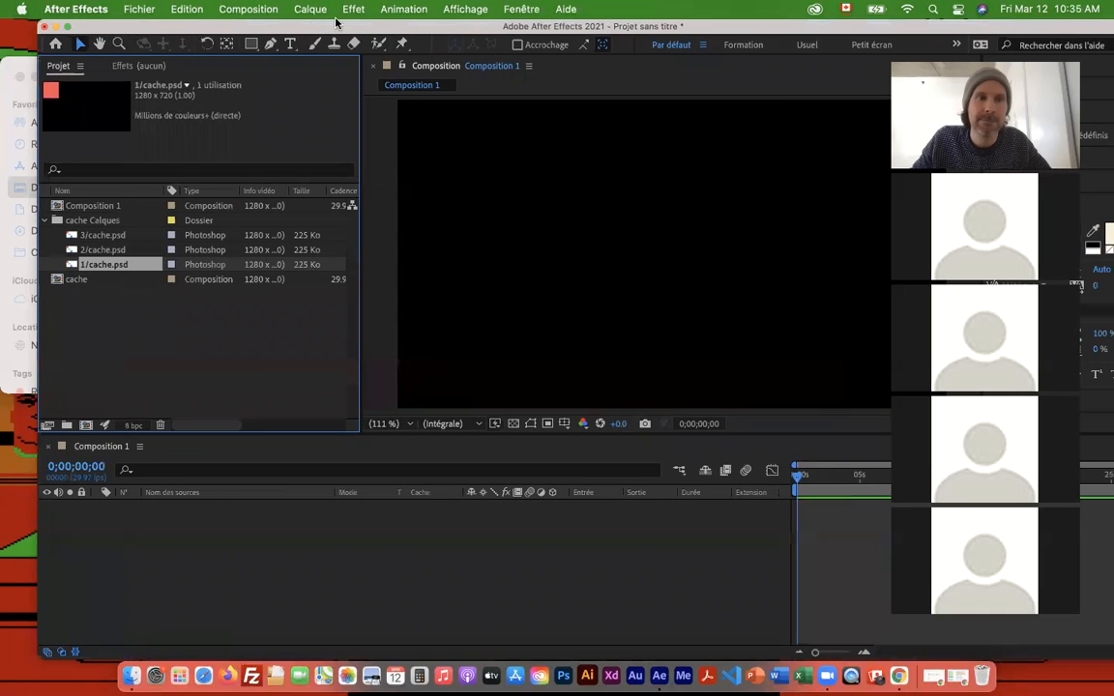
left_click(101, 237)
left_click(101, 267, "shift")
left_click_drag(100, 267, 203, 547)
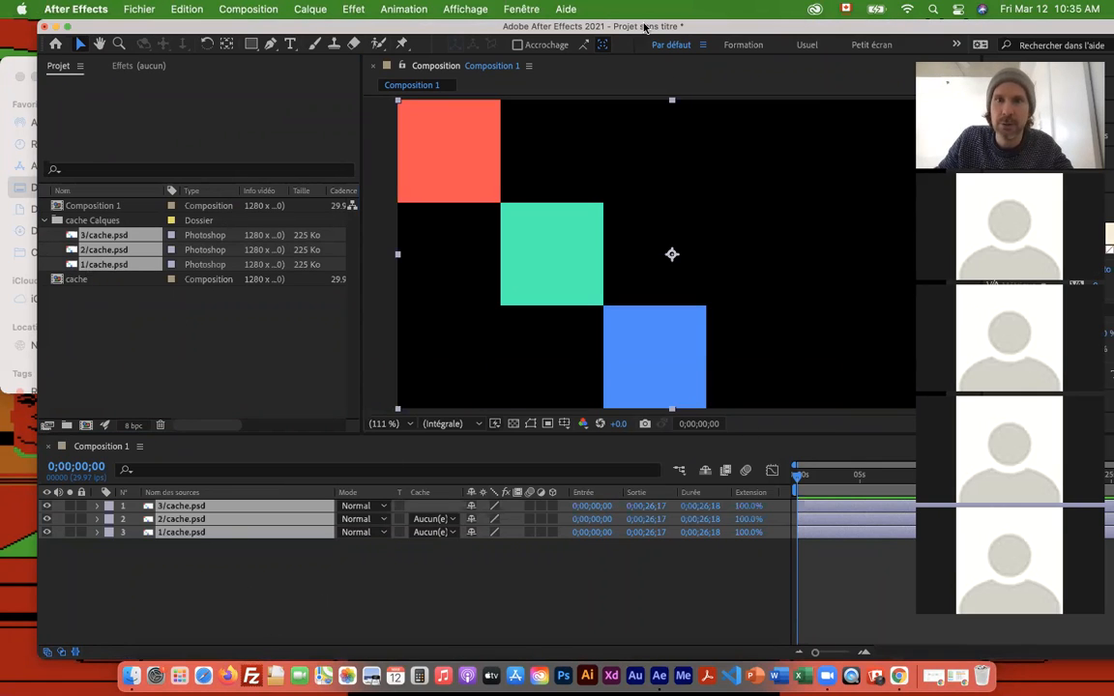
Create Position keyframes at 0;00;00;00 for all three cache.psd layers.
left_click_drag(709, 26, 673, 24)
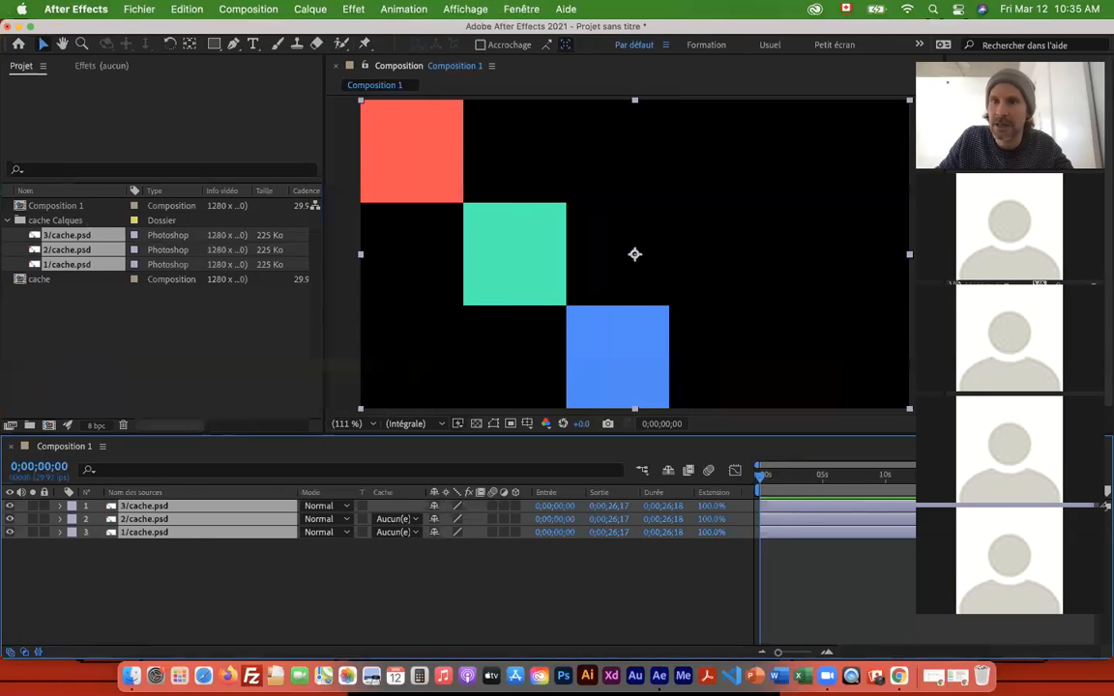
left_click(939, 56)
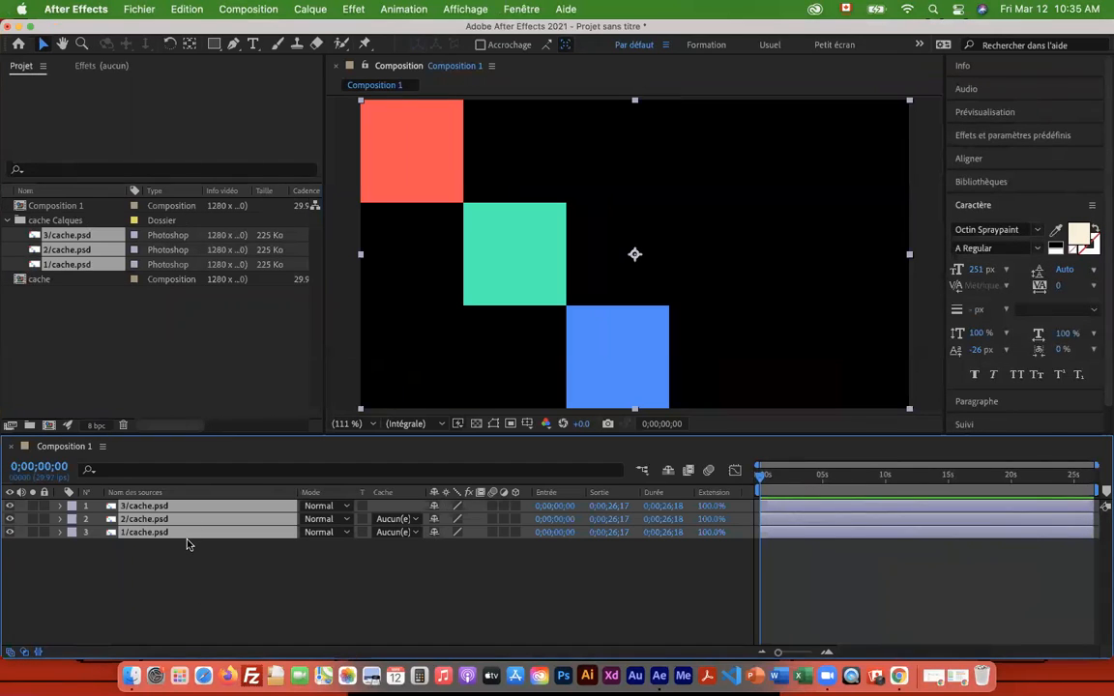
key("p")
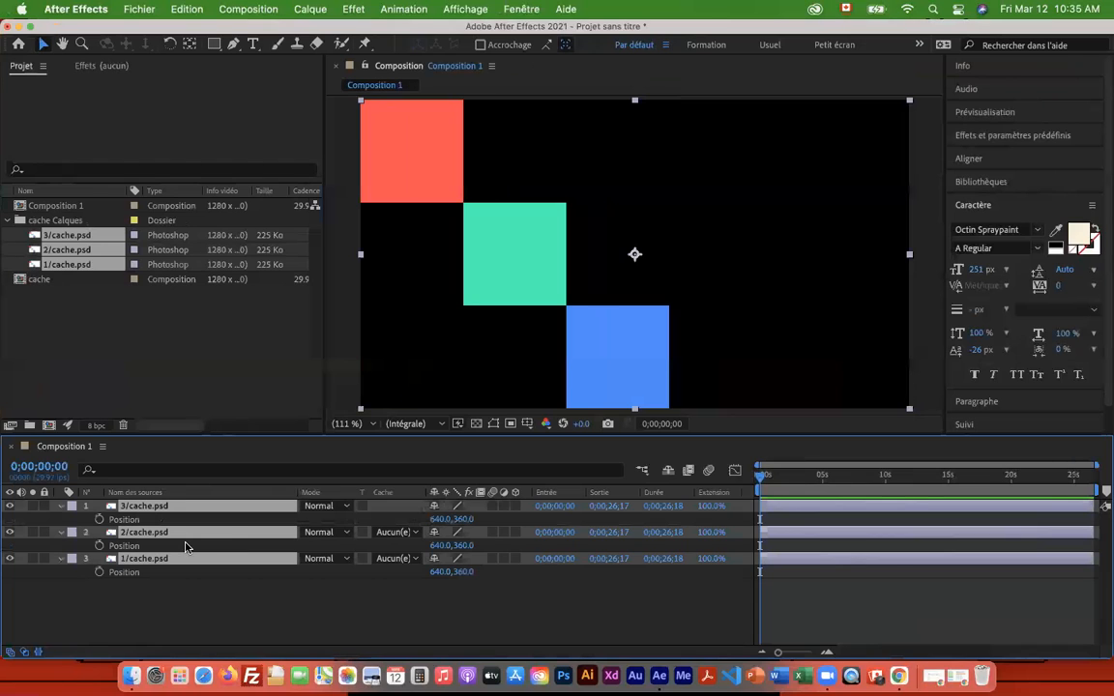
left_click(99, 519)
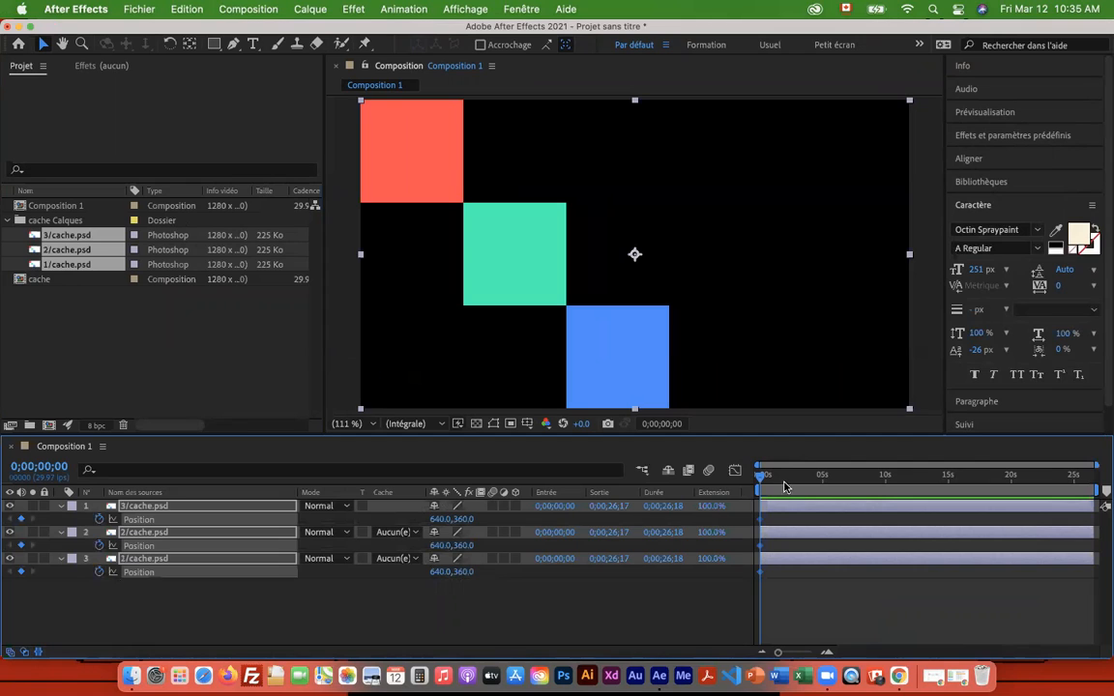
At 0;00;10;01, move the blue square's layer to about 674, 358 and the green square's layer to about 914, 360.
left_click_drag(762, 476, 886, 478)
left_click(608, 612)
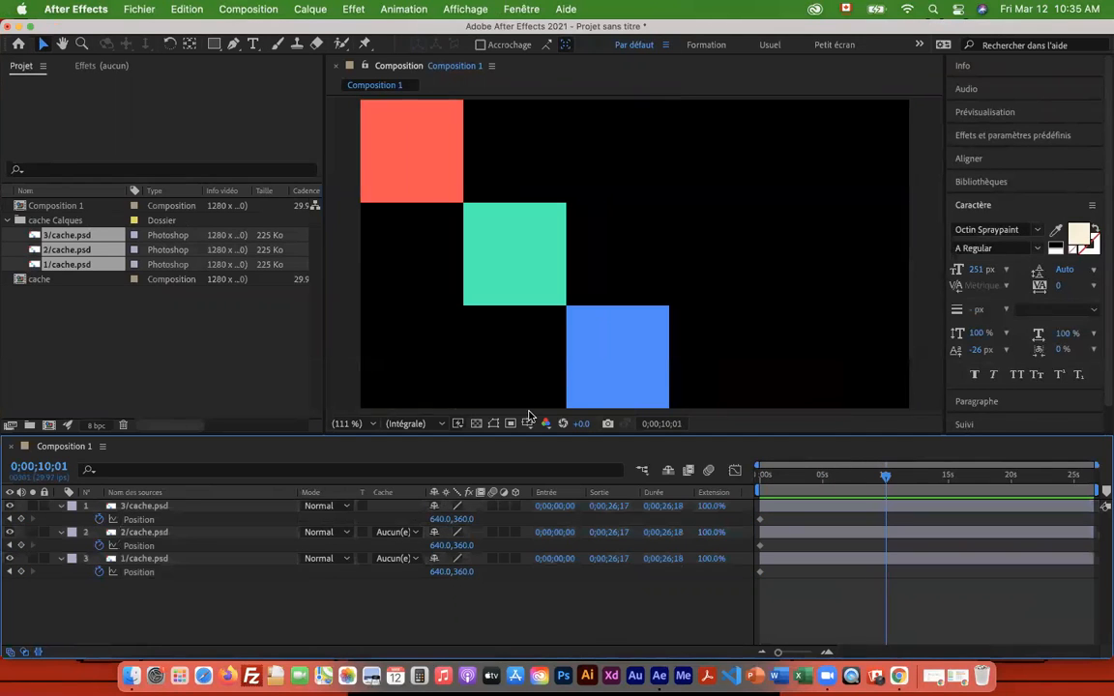
left_click_drag(429, 170, 440, 168)
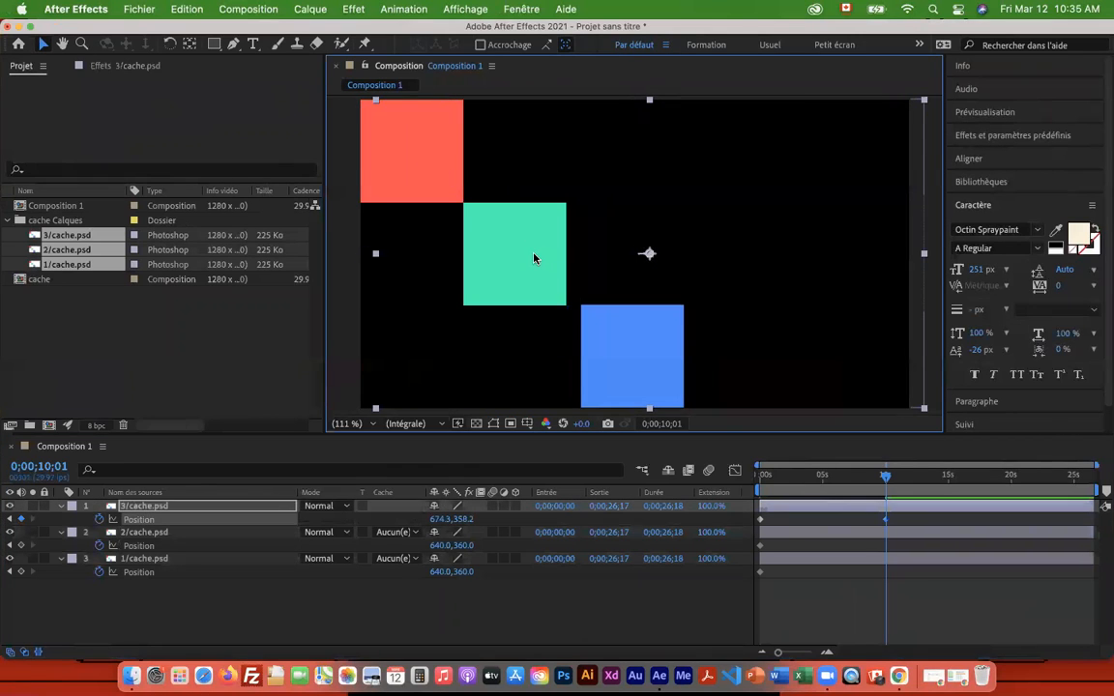
left_click(232, 532)
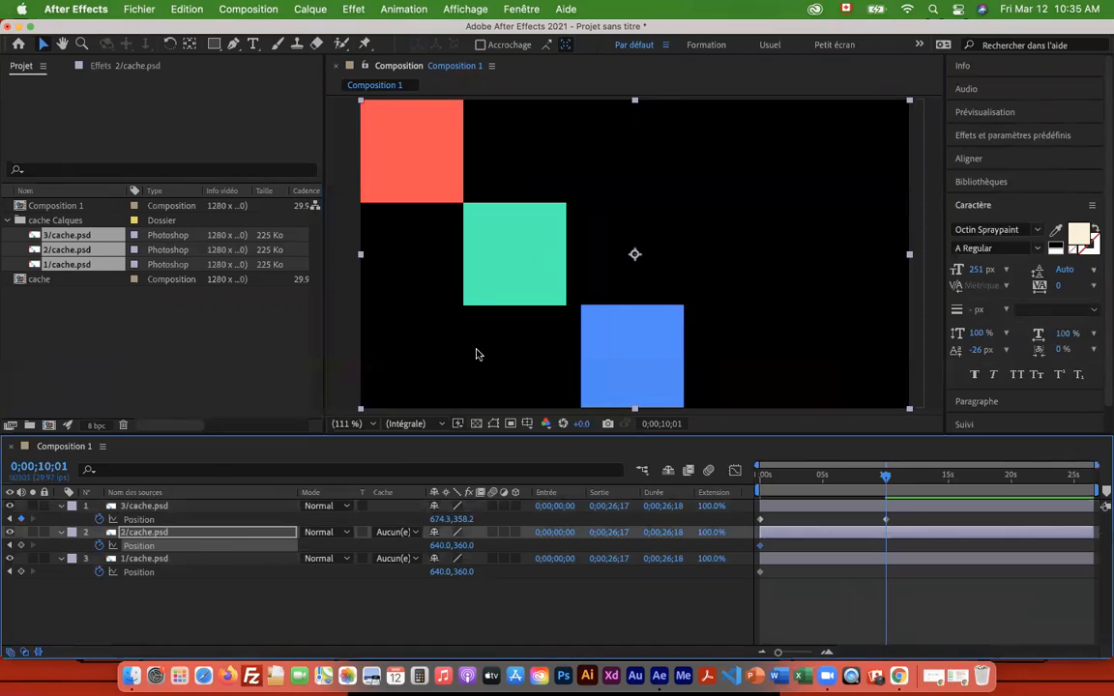
left_click_drag(539, 262, 659, 259)
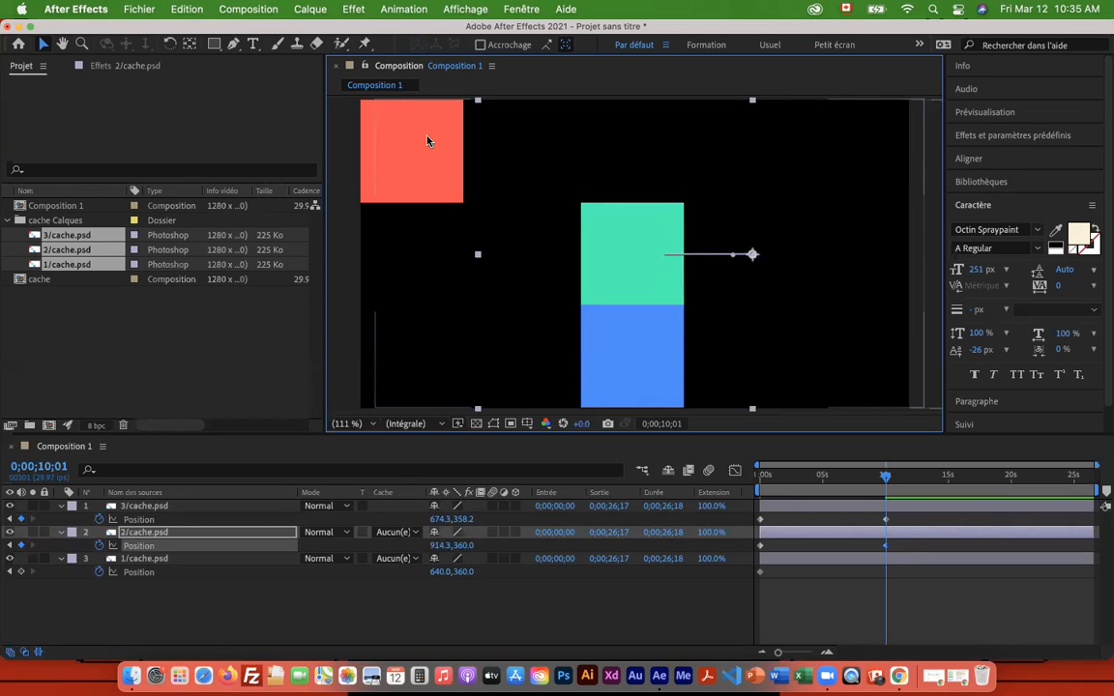
Move the red square's layer 1/cache.psd to about 1152, 360 at 0;00;10;01, stacking it above the green square.
left_click_drag(429, 141, 492, 142)
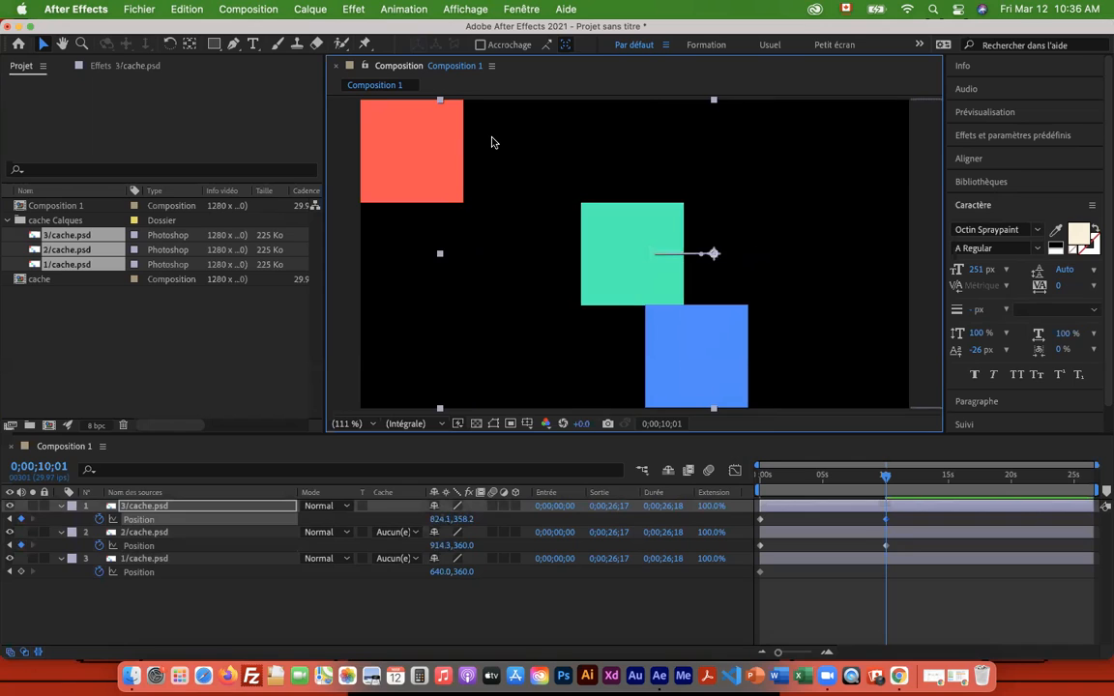
key("super+z")
left_click(214, 567)
left_click_drag(403, 177, 637, 165)
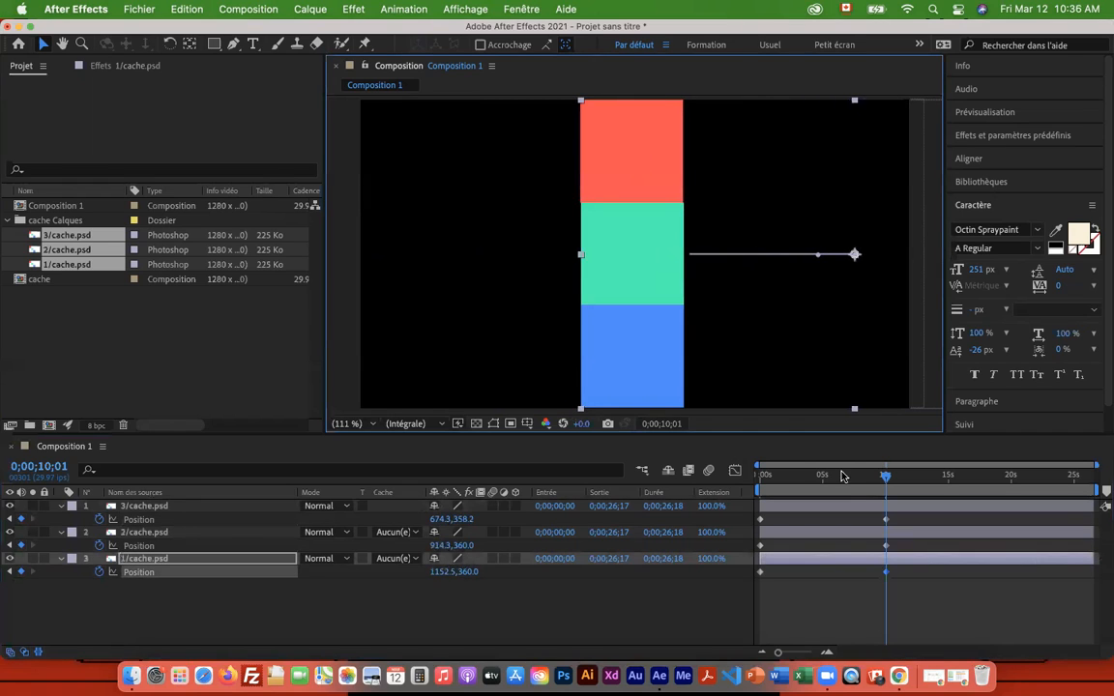
Create Scale (Echelle) keyframes for all three layers at 0;00;09;29.
mouse_move(886, 478)
left_mouse_down()
mouse_move(732, 485)
mouse_move(883, 484)
left_mouse_up()
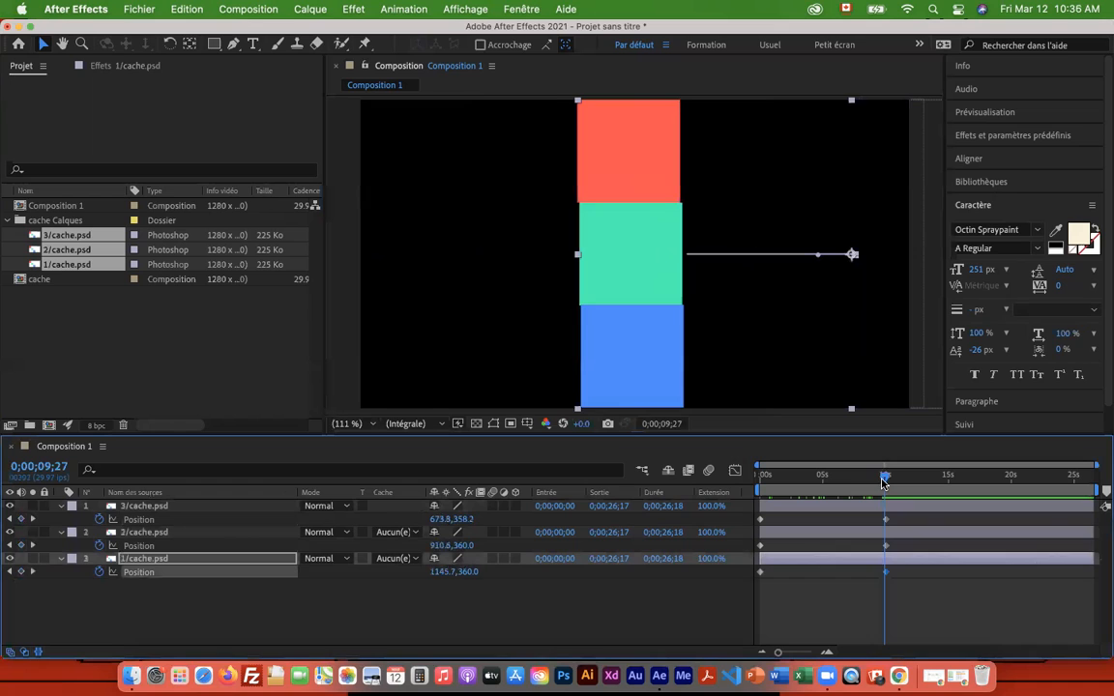
left_click(152, 513)
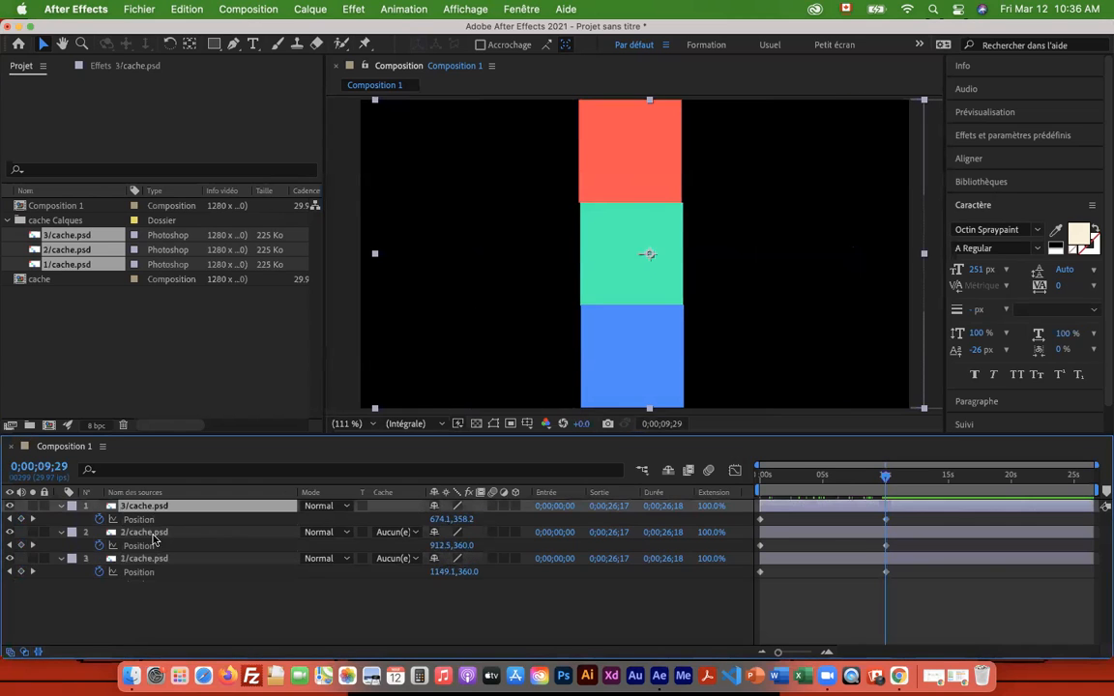
left_click(152, 561, "shift")
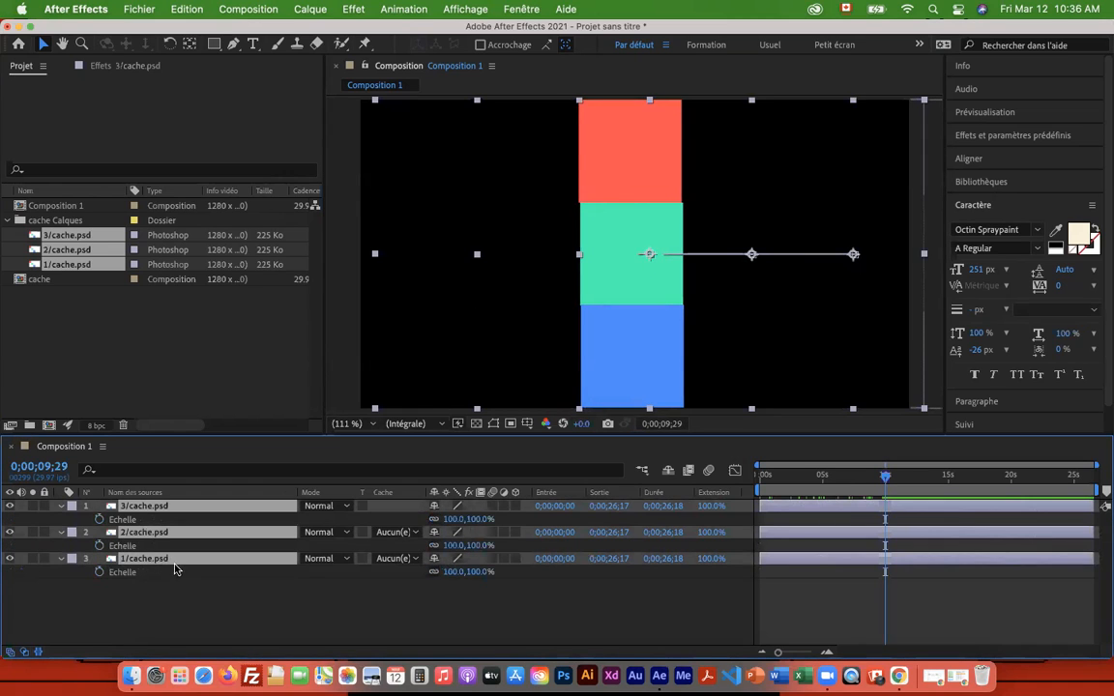
key("alt+shift+s")
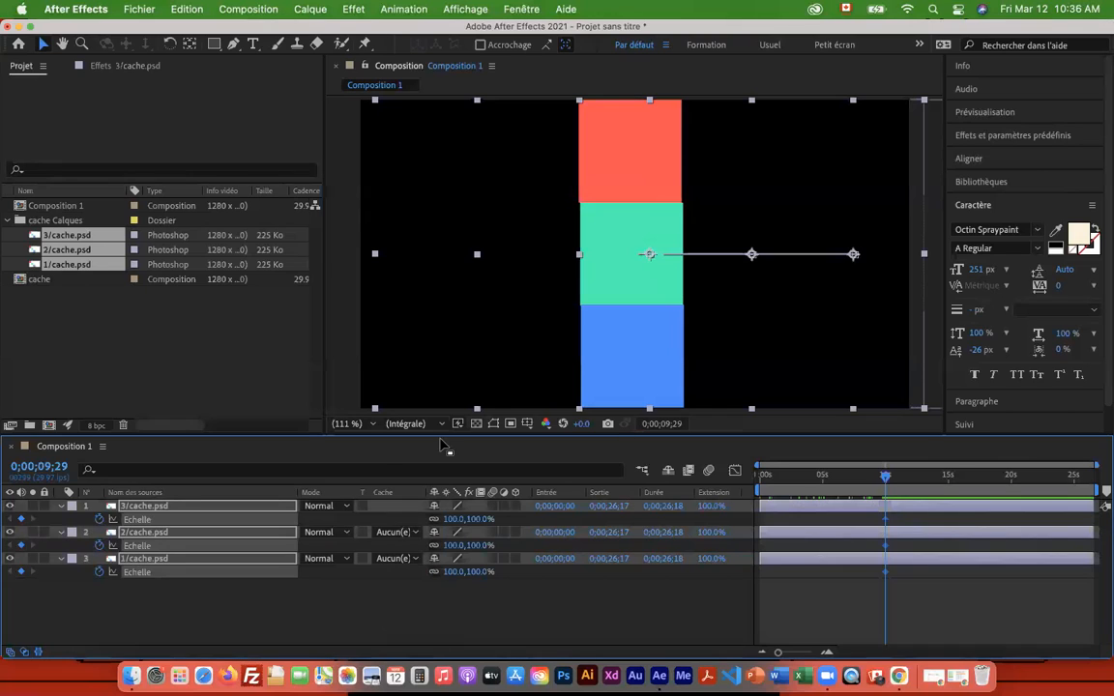
Unlink the width and height proportions of the Scale property on all three layers.
left_click(434, 520)
left_click(434, 546)
left_click(434, 573)
left_click(435, 519)
left_click(435, 546)
left_click(434, 572)
left_click(434, 519)
left_click(434, 545)
left_click(434, 571)
At 0;00;19;23, stretch all three layers horizontally to 370% while keeping the vertical scale at 100%.
left_click_drag(885, 475, 1009, 483)
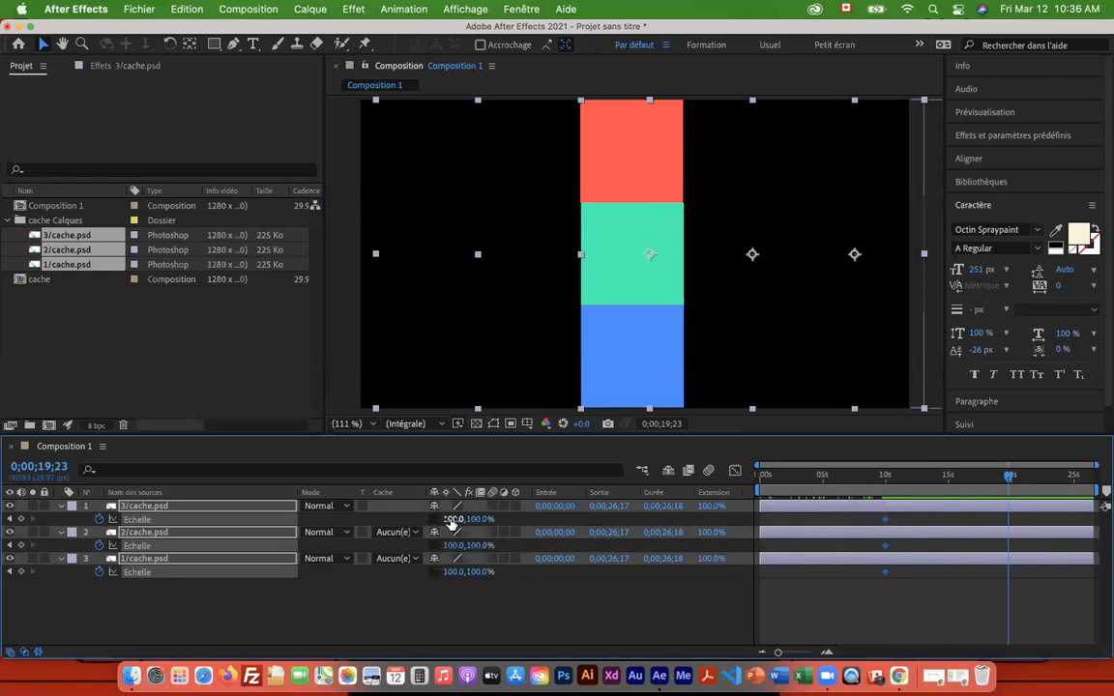
left_click_drag(450, 519, 627, 523)
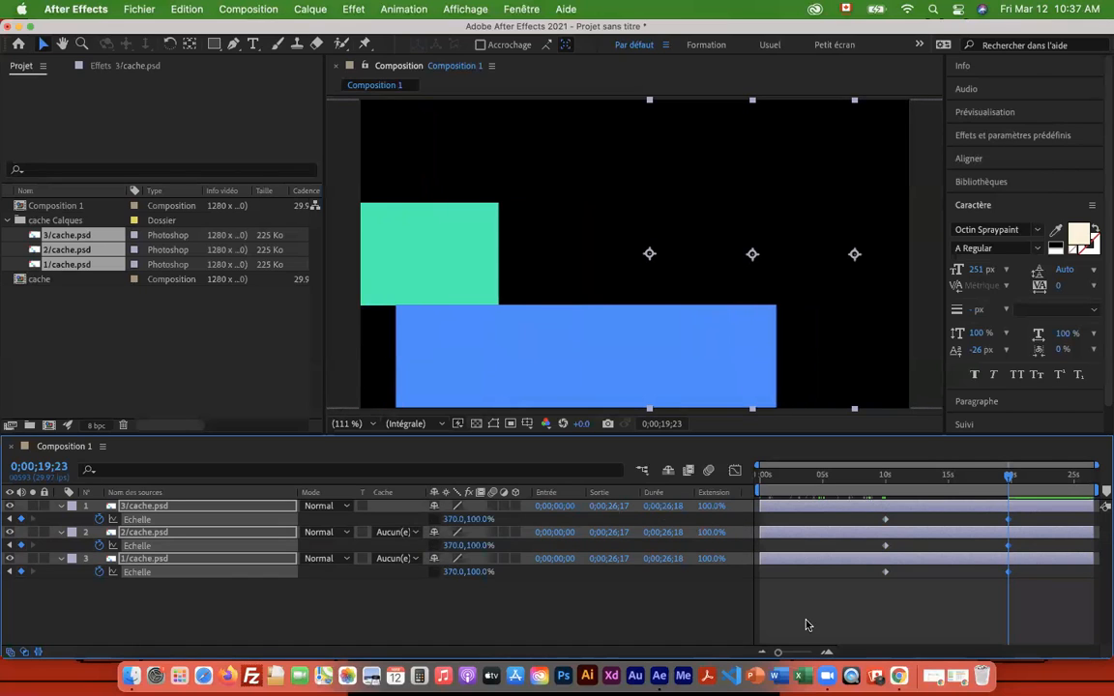
Preview the stretch animation at 0;00;12;26 and display the Position keyframes of the three layers.
left_click(205, 510, "shift")
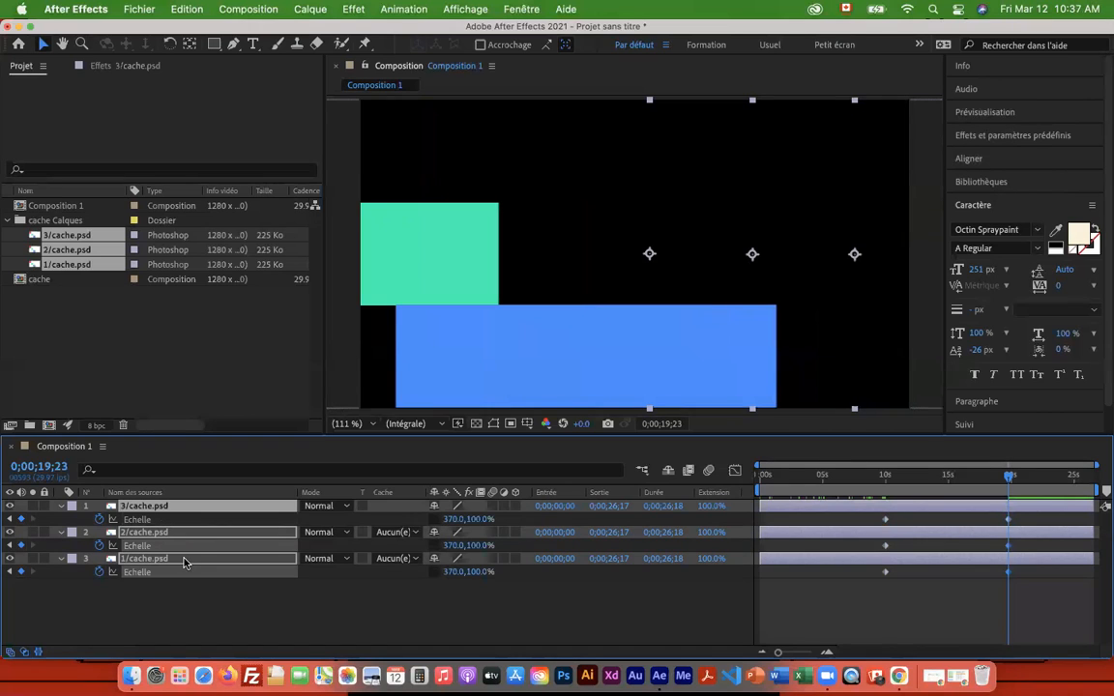
left_click_drag(990, 478, 921, 484)
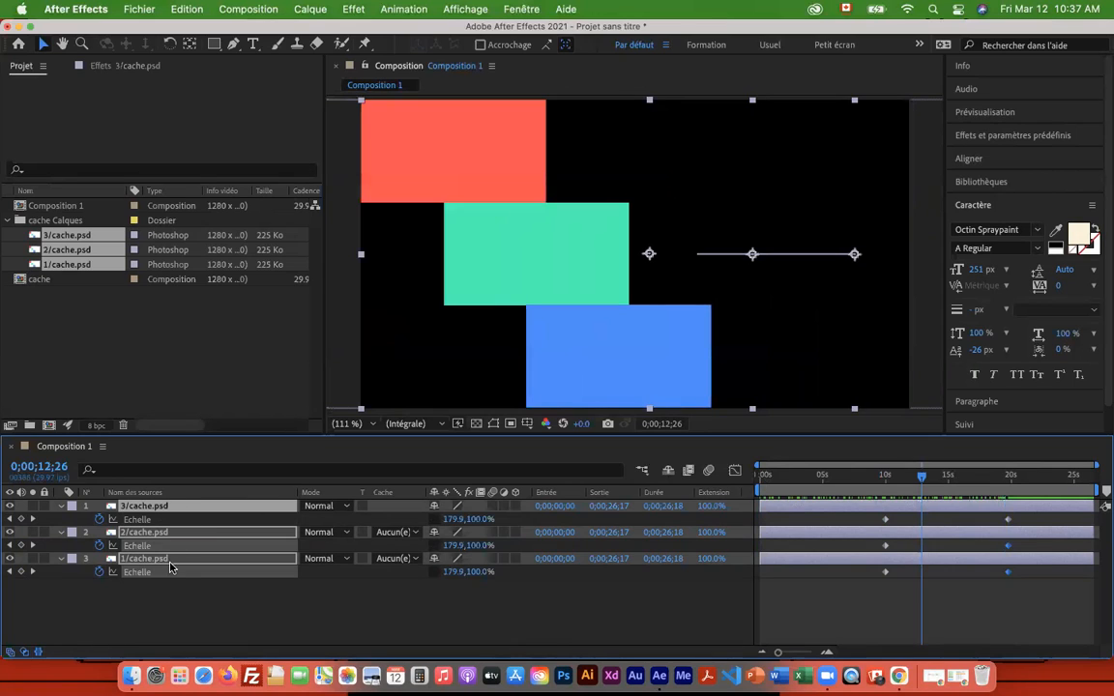
key("p")
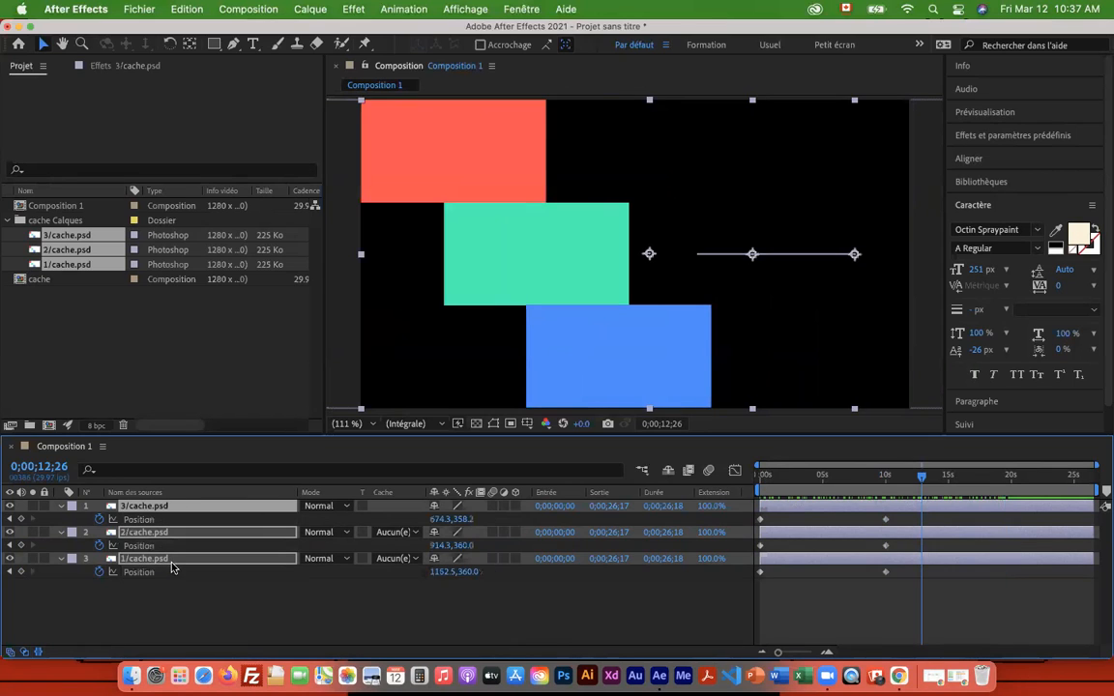
At 0;00;15;06, move all three layers about 411 px to the right until the blue square meets the frame's right edge.
left_click(898, 476)
left_click_drag(888, 481, 951, 477)
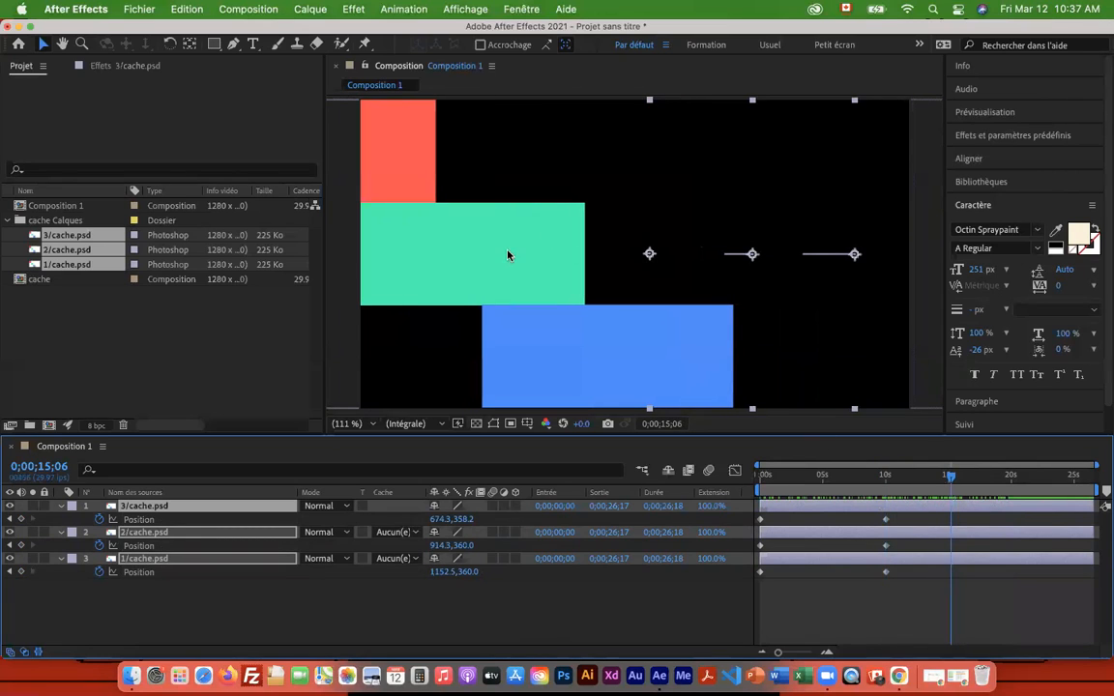
left_click_drag(522, 259, 681, 258)
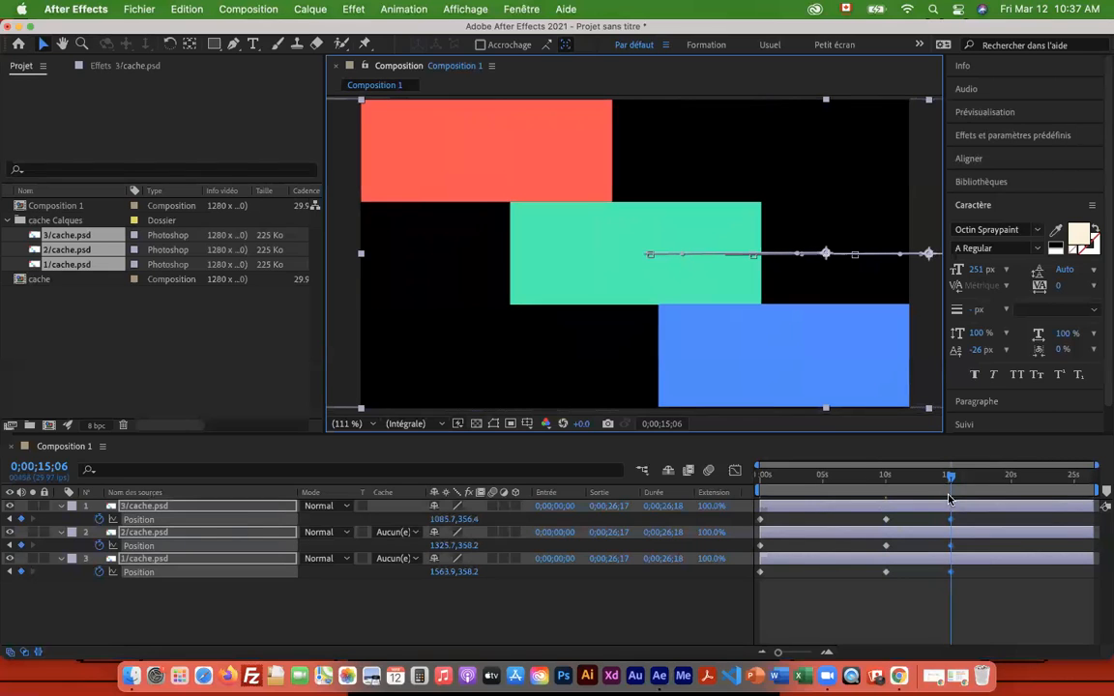
Collapse the properties of all three cache.psd layers and check the animation at 0;00;11;28.
left_click(113, 604)
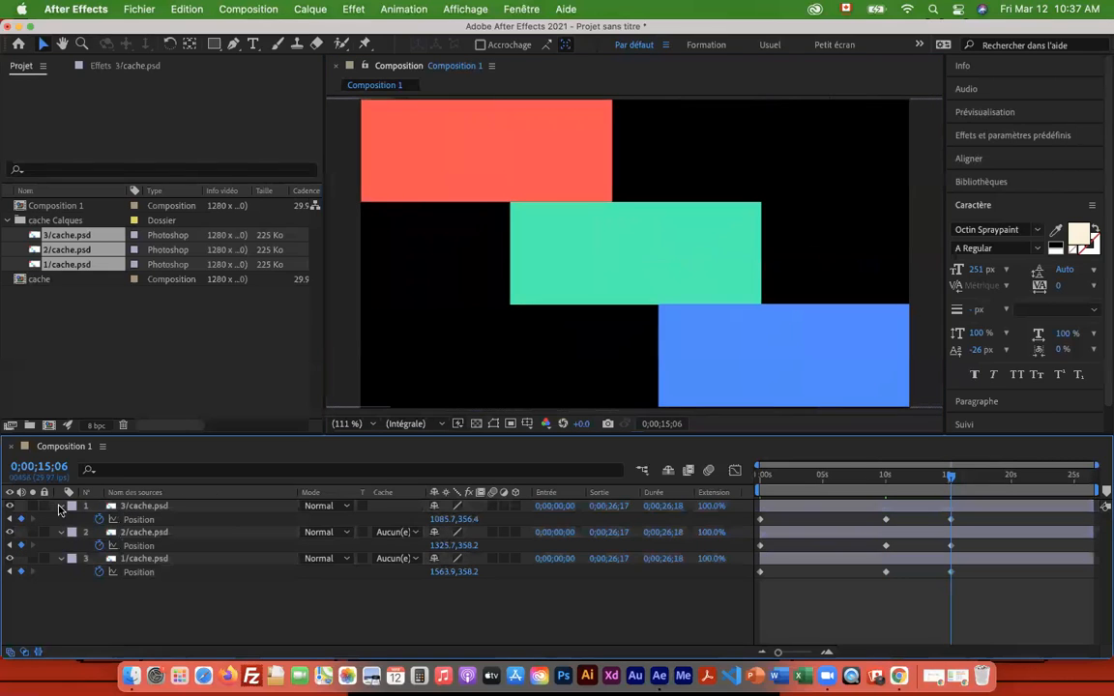
left_click(61, 506)
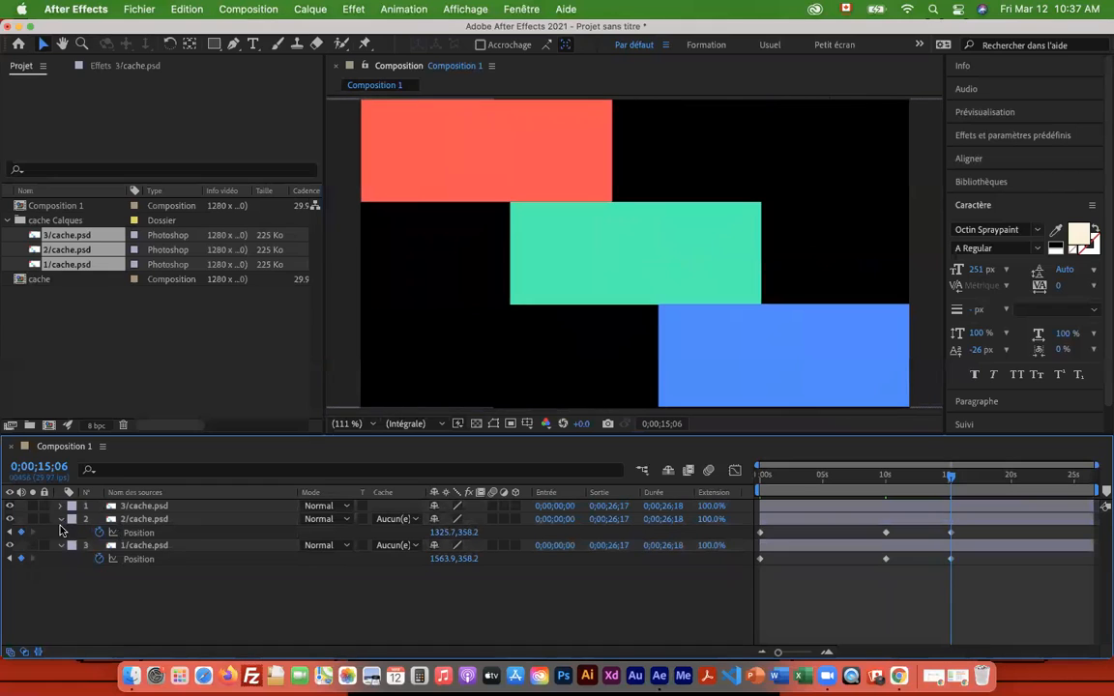
left_click(61, 519)
left_click(61, 532)
left_click_drag(954, 484, 910, 481)
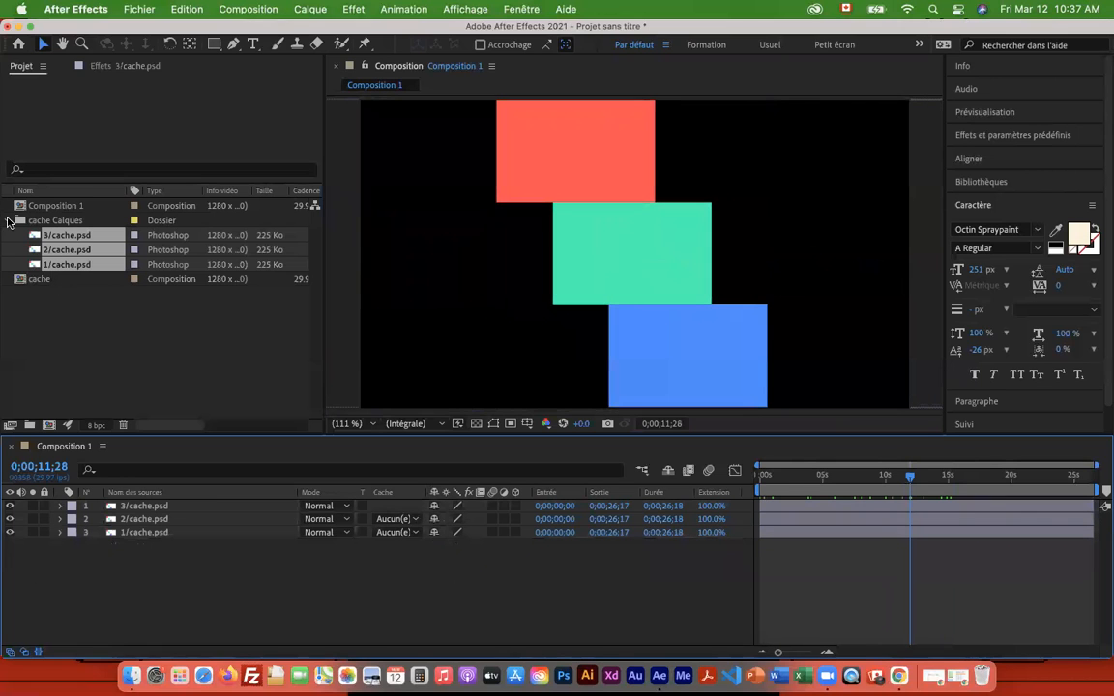
Preview rock_band.mp4 from the 06_Atelier_cache folder in Finder and import it into the After Effects project.
left_click_drag(96, 26, 395, 26)
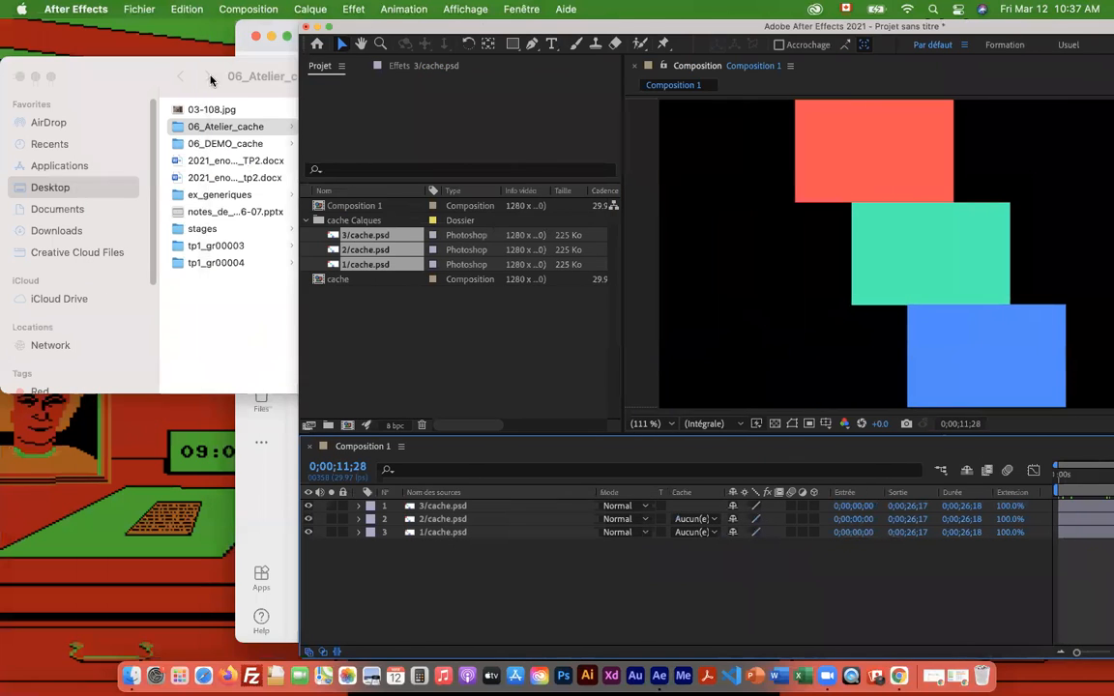
left_click(161, 75)
left_click(378, 144)
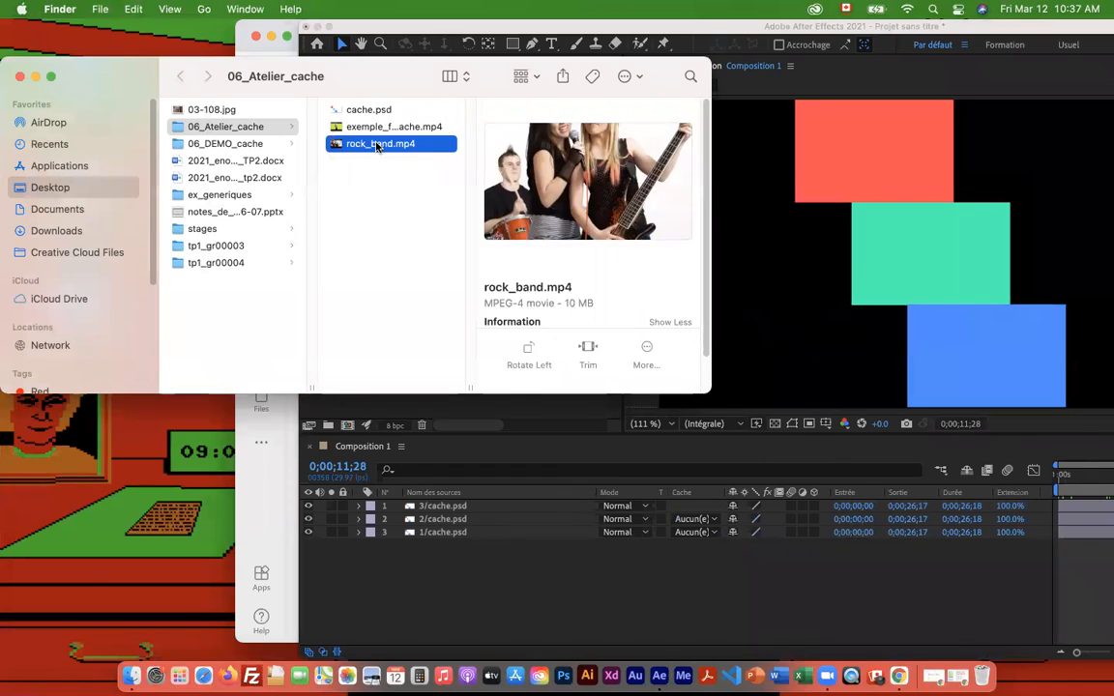
key("space")
key("space")
left_click_drag(432, 76, 157, 242)
left_click_drag(105, 309, 496, 360)
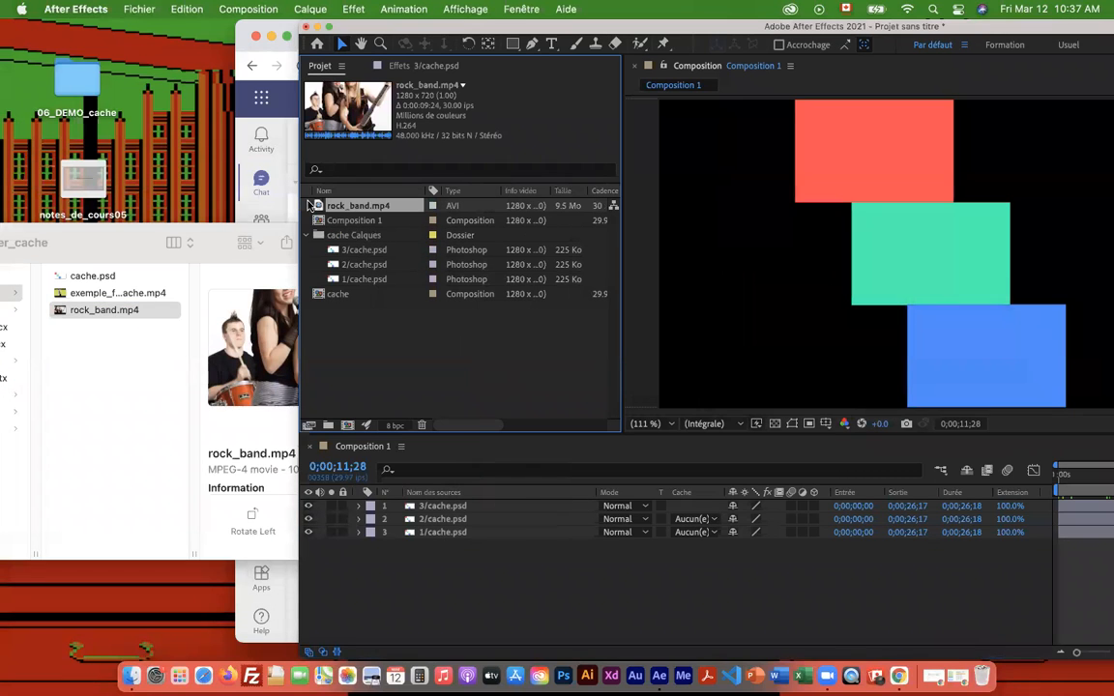
left_click_drag(597, 27, 394, 26)
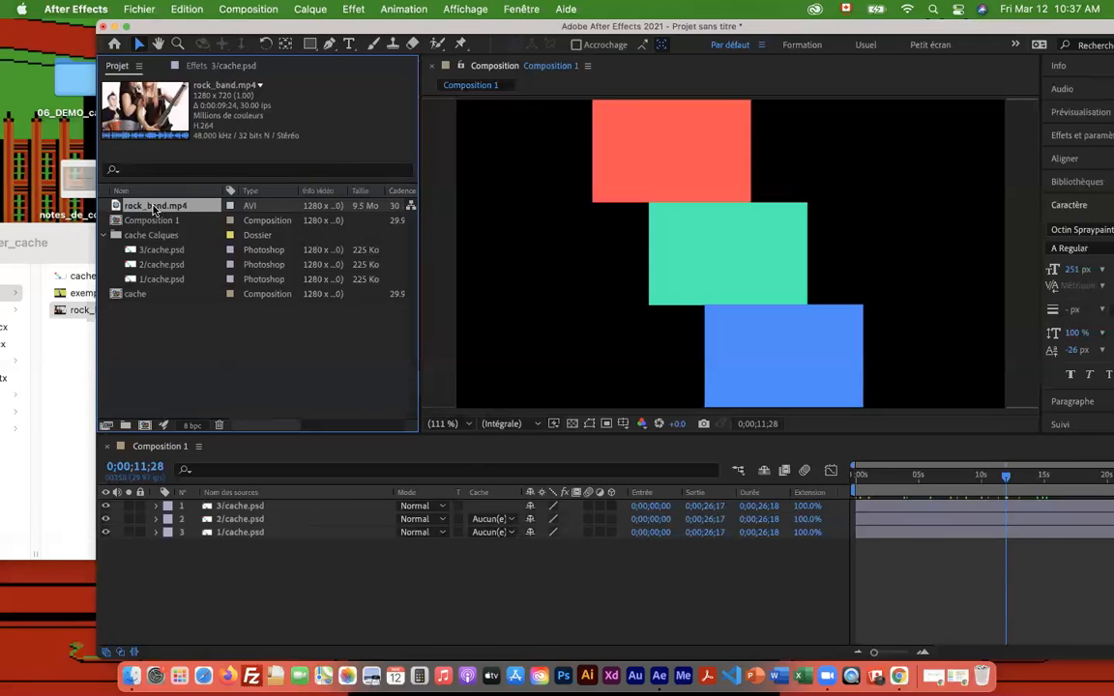
Place rock_band.mp4 beneath the three cache.psd layers in Composition 1 and show the frame at 0;00;03;19.
left_click_drag(155, 208, 227, 554)
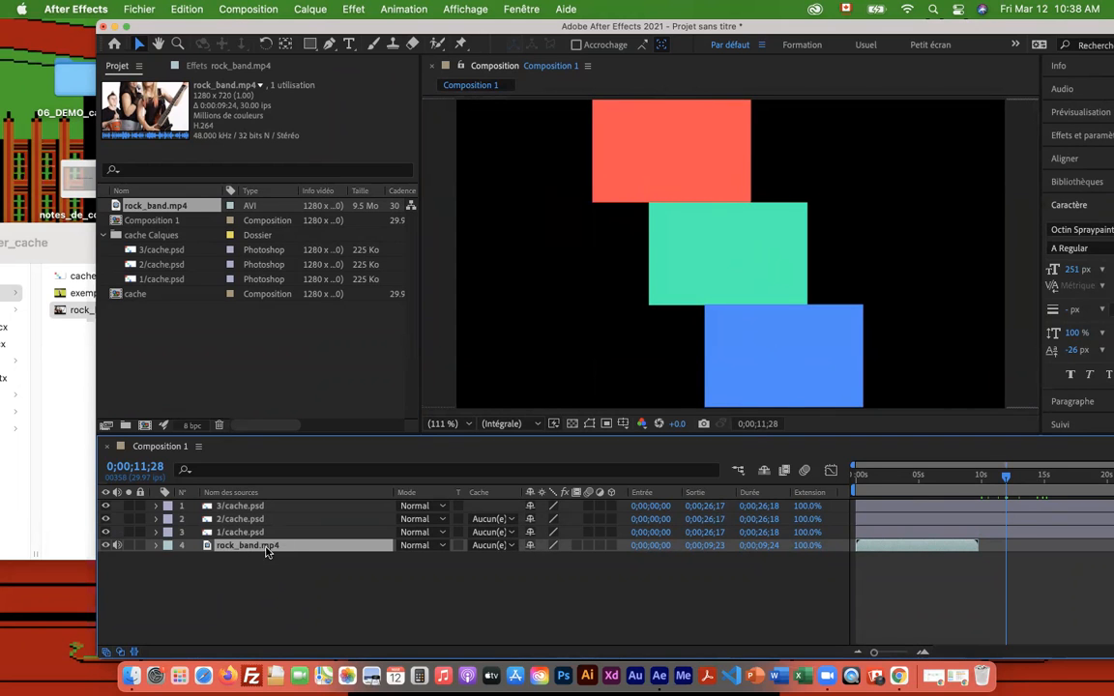
left_click_drag(1006, 476, 926, 474)
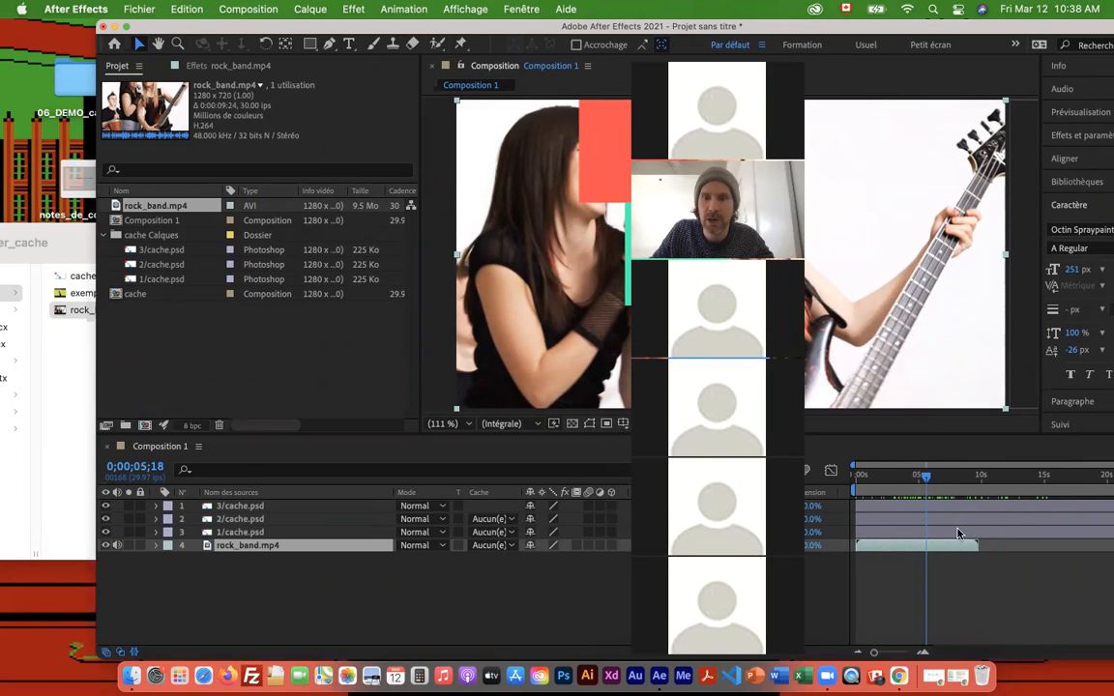
left_click_drag(926, 477, 906, 477)
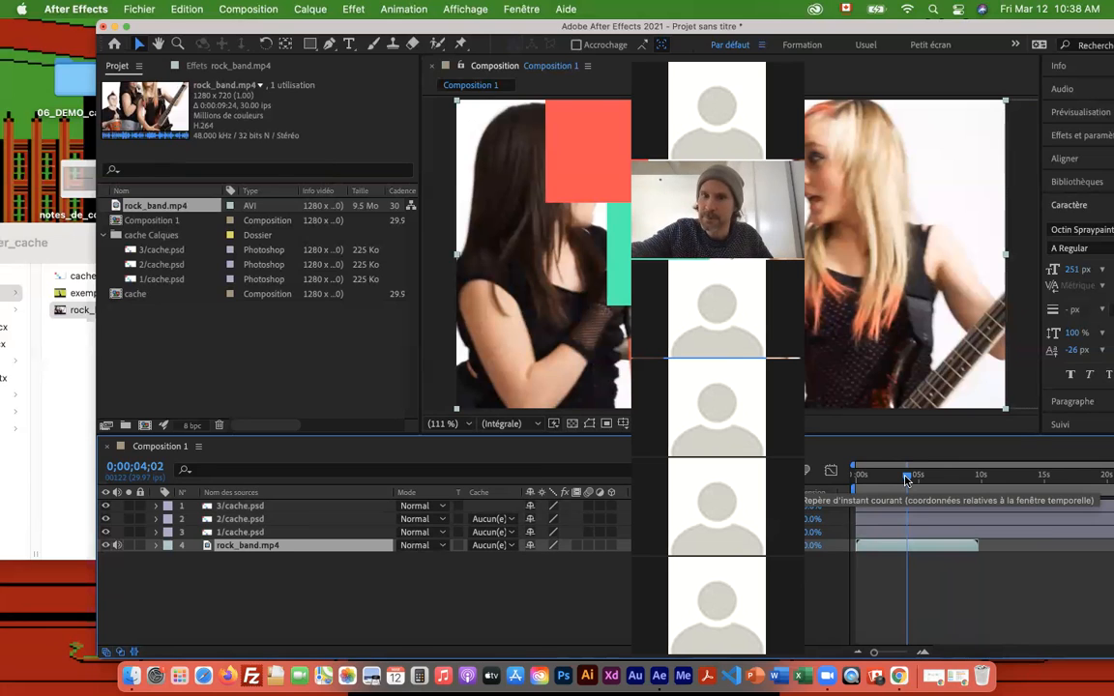
mouse_move(907, 480)
left_mouse_down()
mouse_move(933, 486)
mouse_move(900, 483)
left_mouse_up()
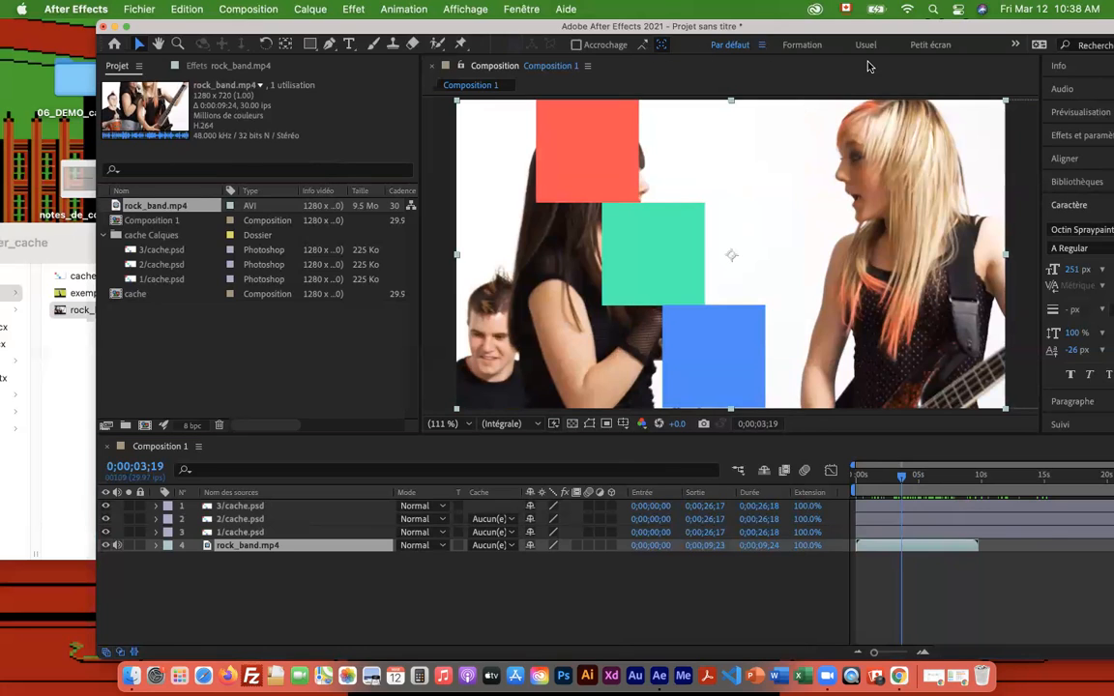
Try the track matte Alpha 1/cache.psd on the rock_band.mp4 layer.
left_click(441, 592)
left_click(254, 506)
left_click(259, 519)
left_click(286, 533)
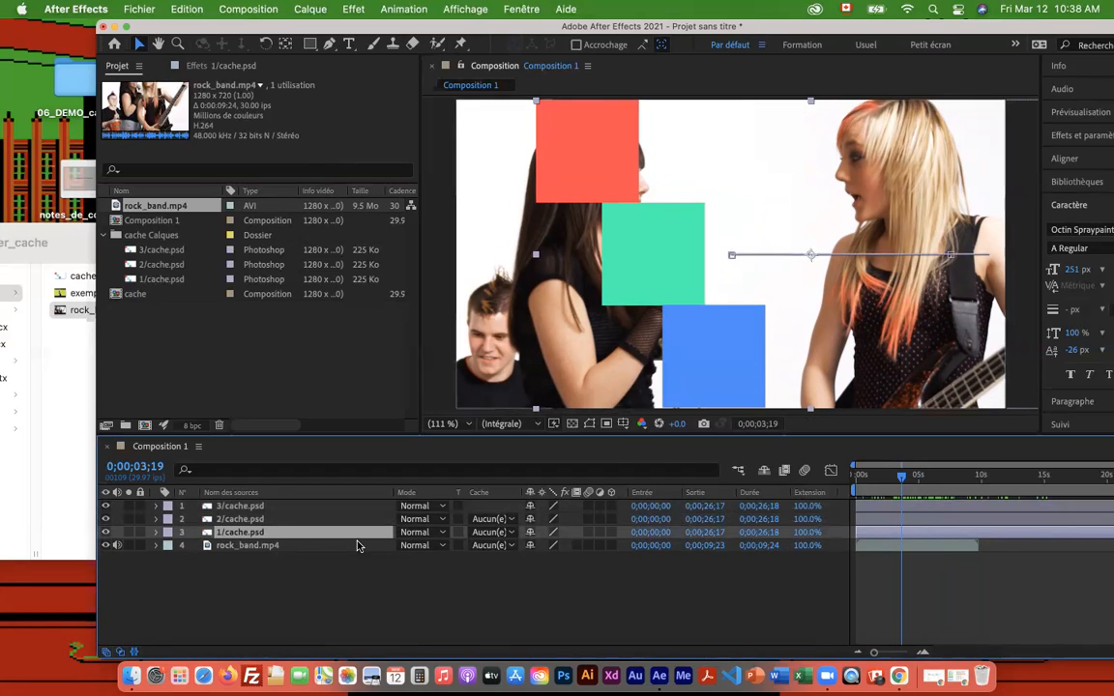
left_click(293, 547)
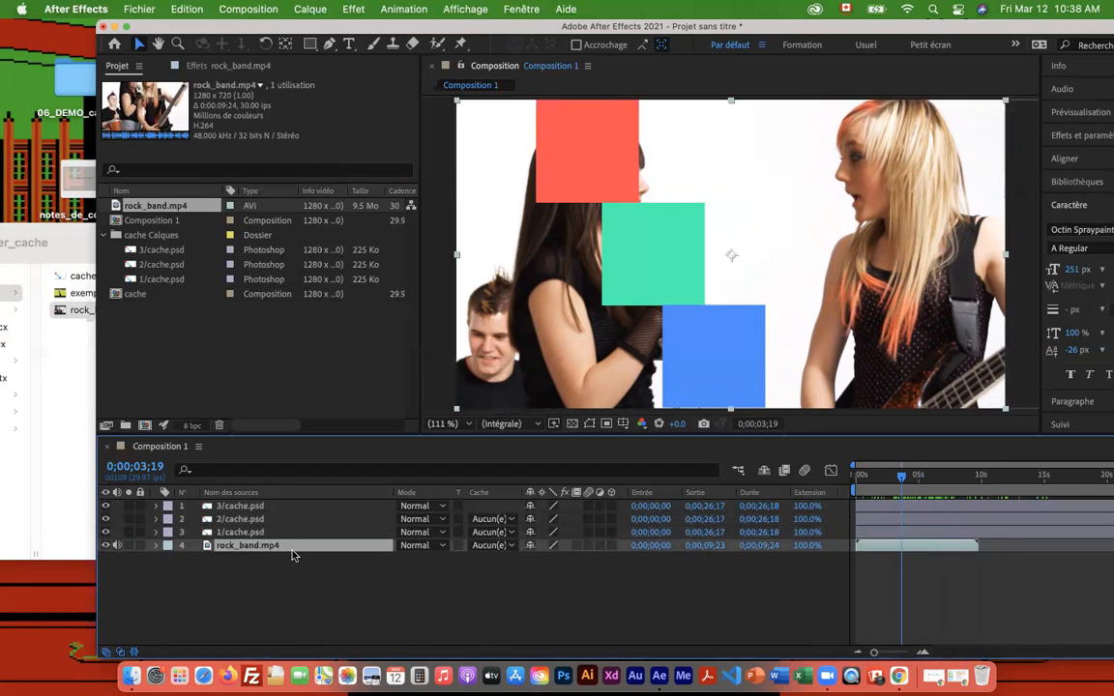
left_click(510, 546)
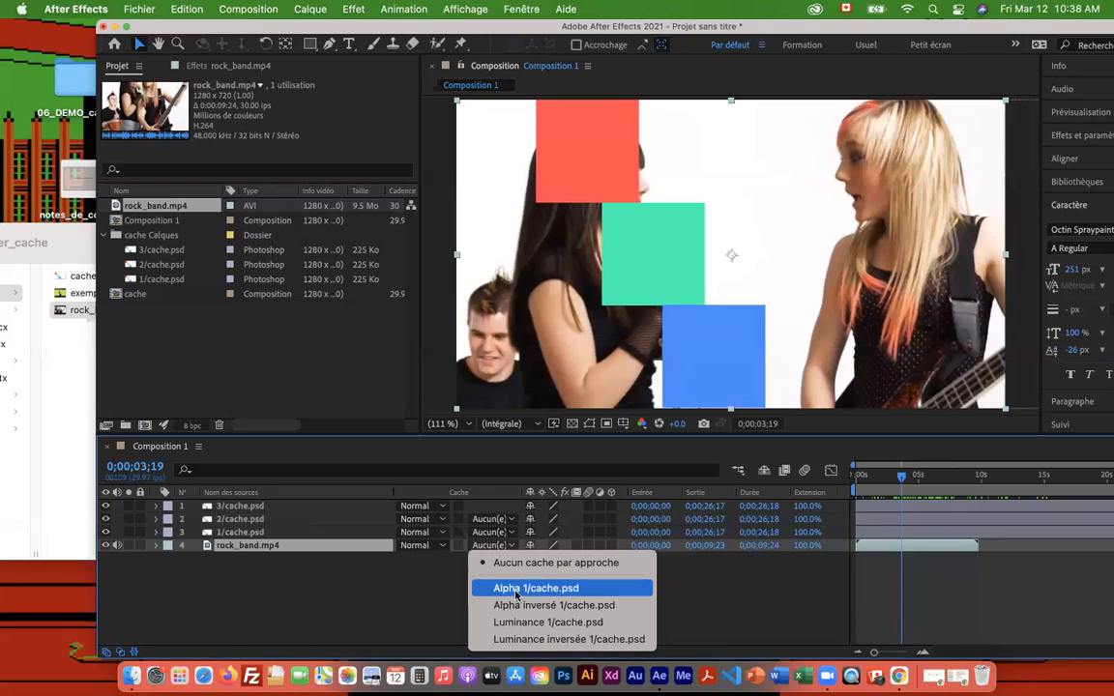
left_click(525, 589)
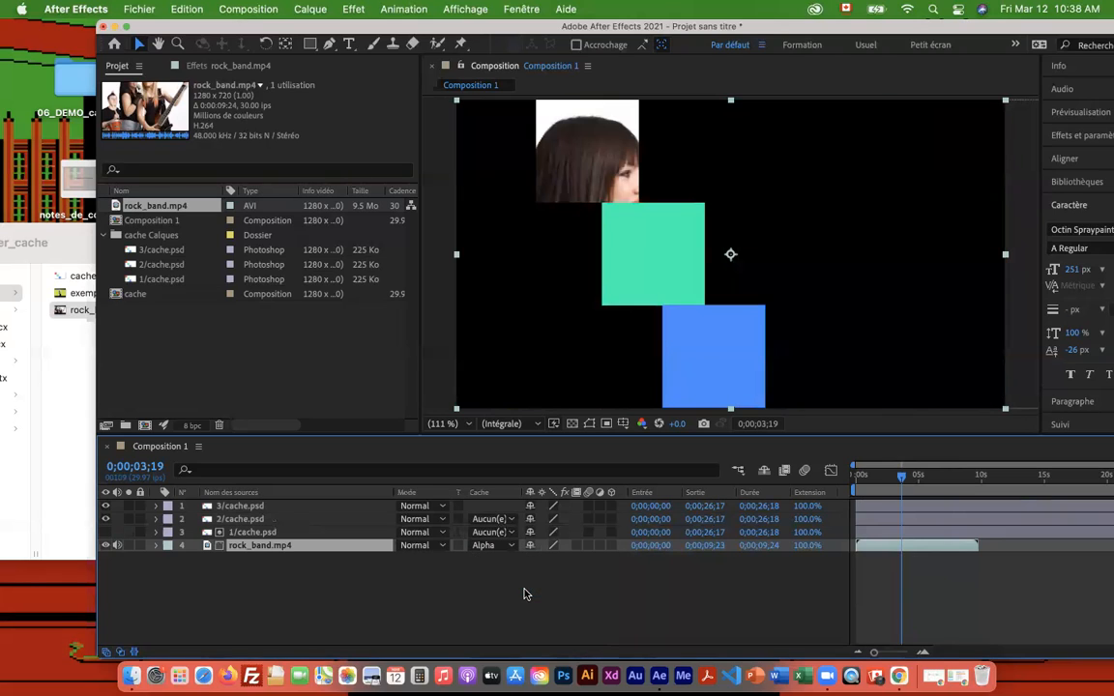
Preview the matted video up to 0;00;07;12 and undo the alpha track matte.
key("space")
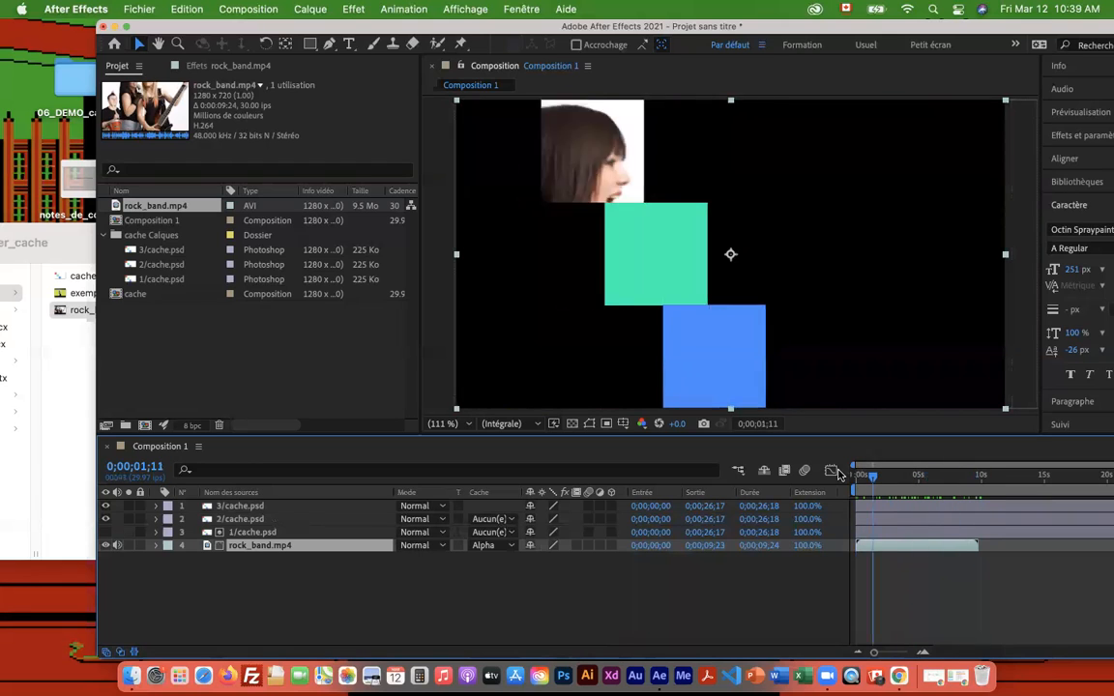
left_click_drag(914, 476, 949, 475)
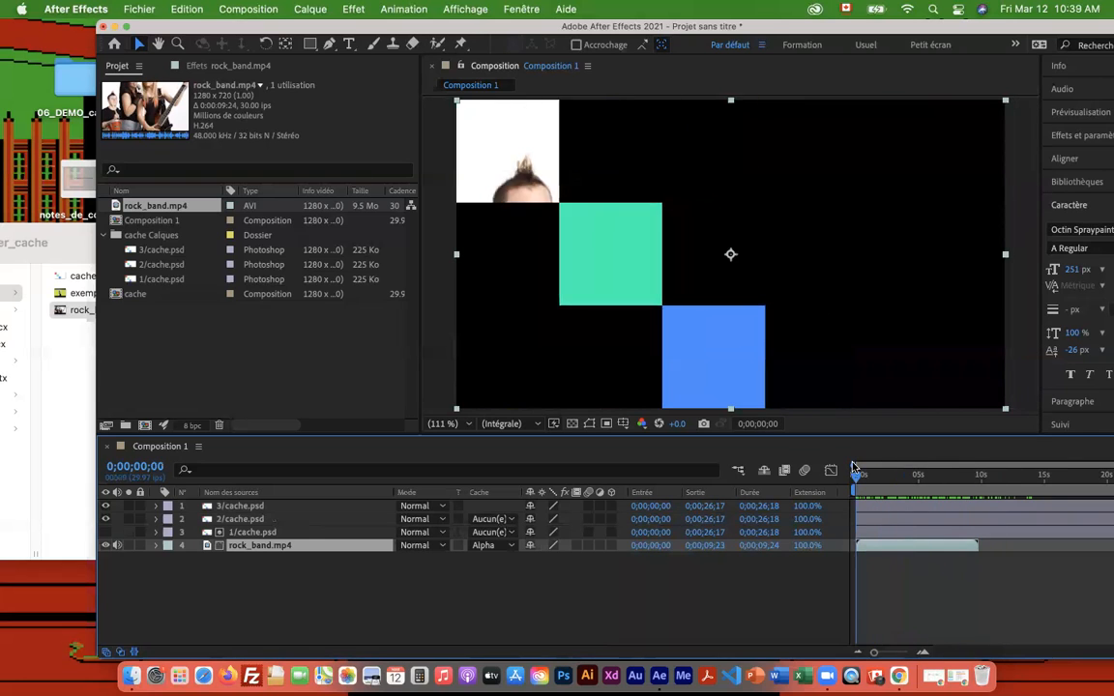
key("space")
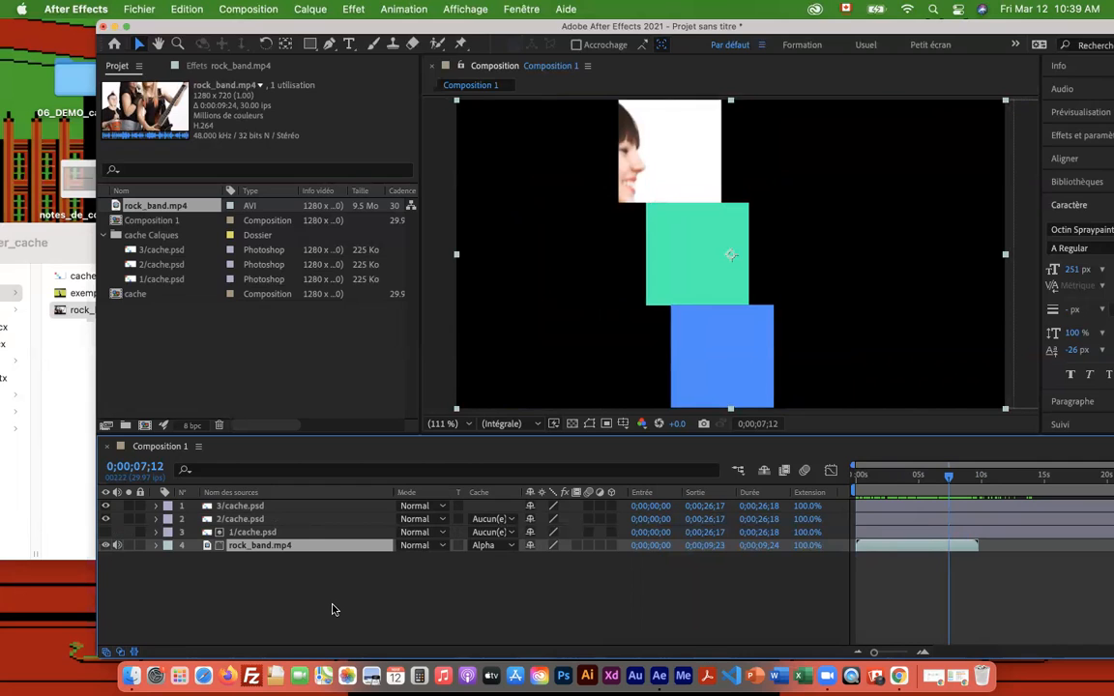
key("super+z")
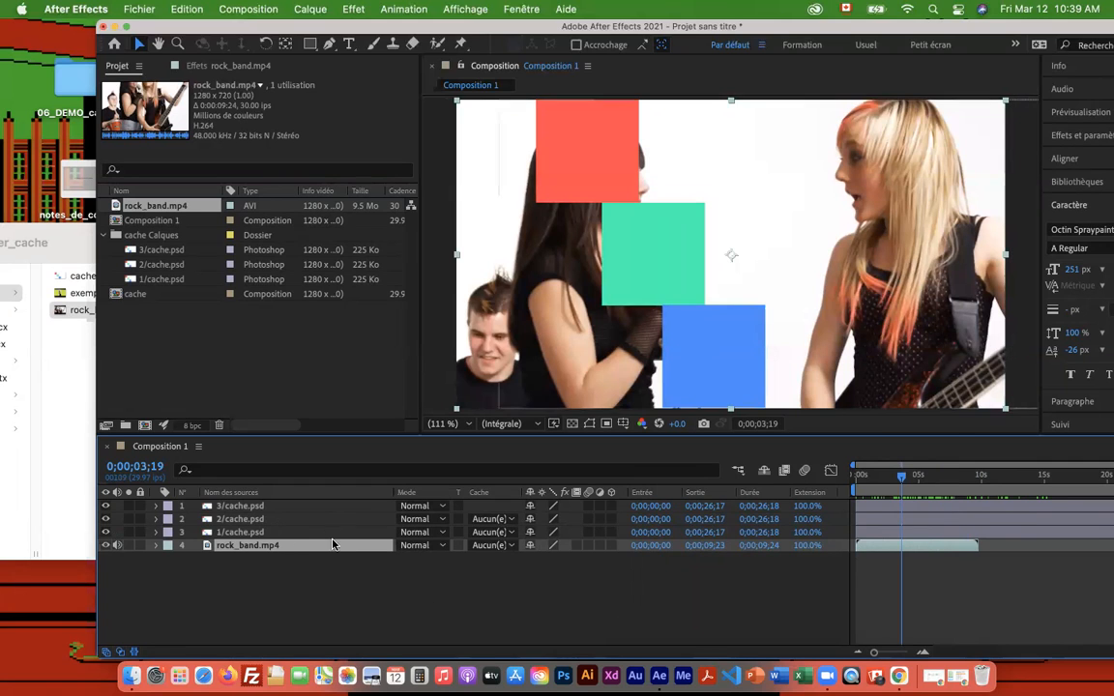
left_click(305, 531)
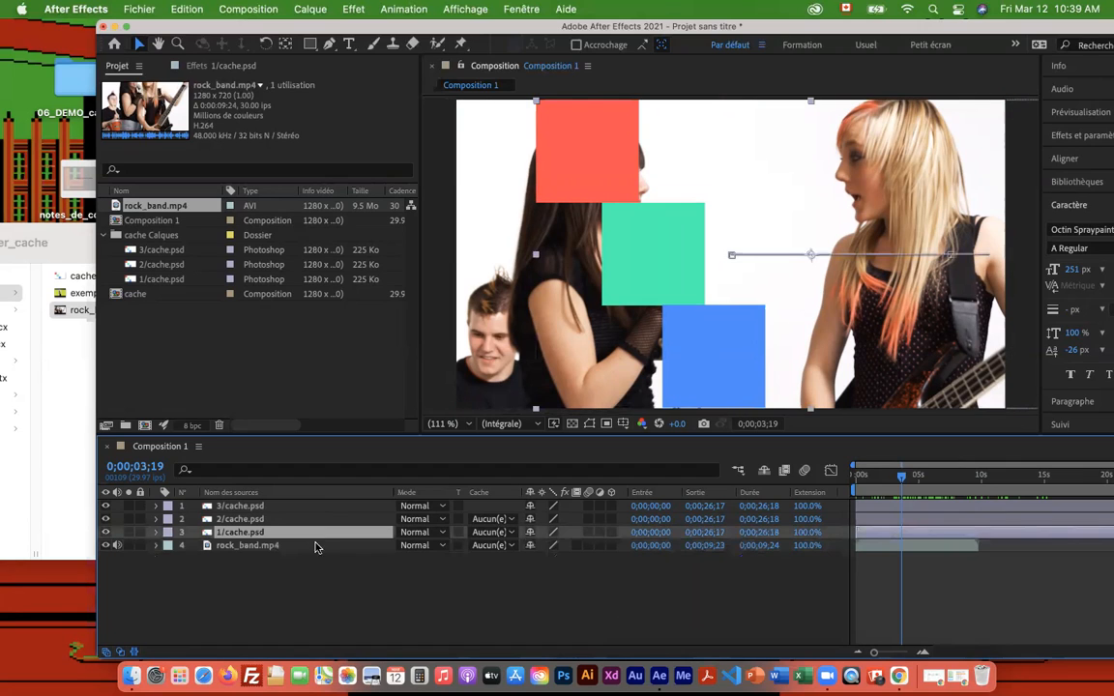
left_click(320, 576)
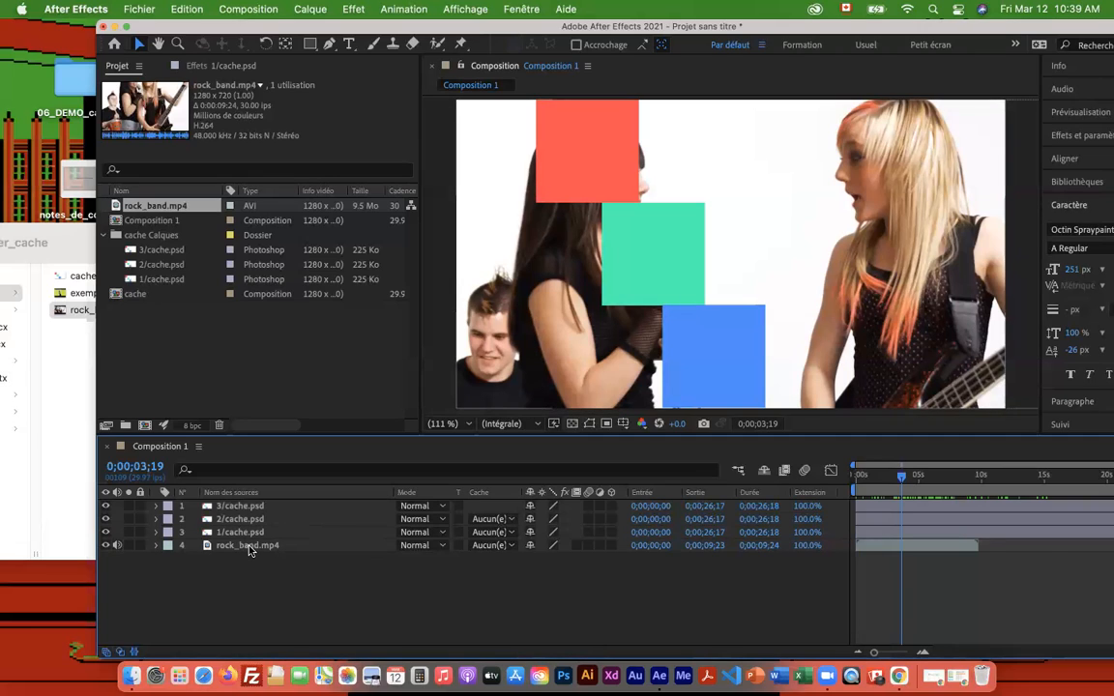
Try duplicating the rock_band.mp4 layer twice, placing one copy directly beneath 2/cache.psd and one beneath 3/cache.psd.
left_click(257, 506)
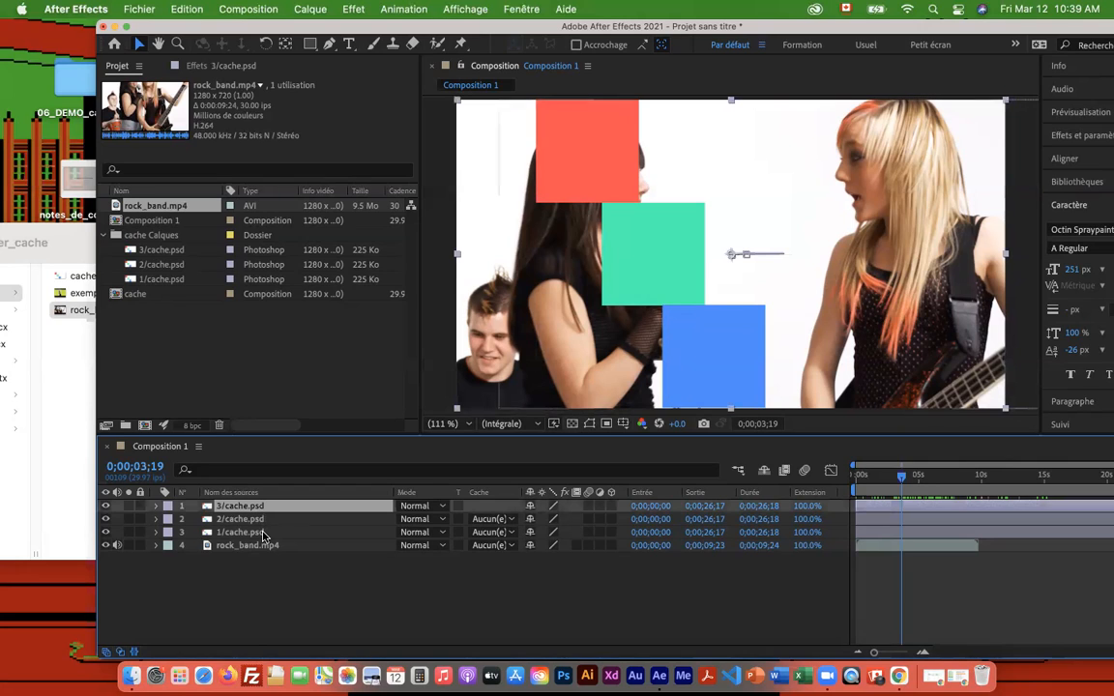
left_click(262, 533, "shift")
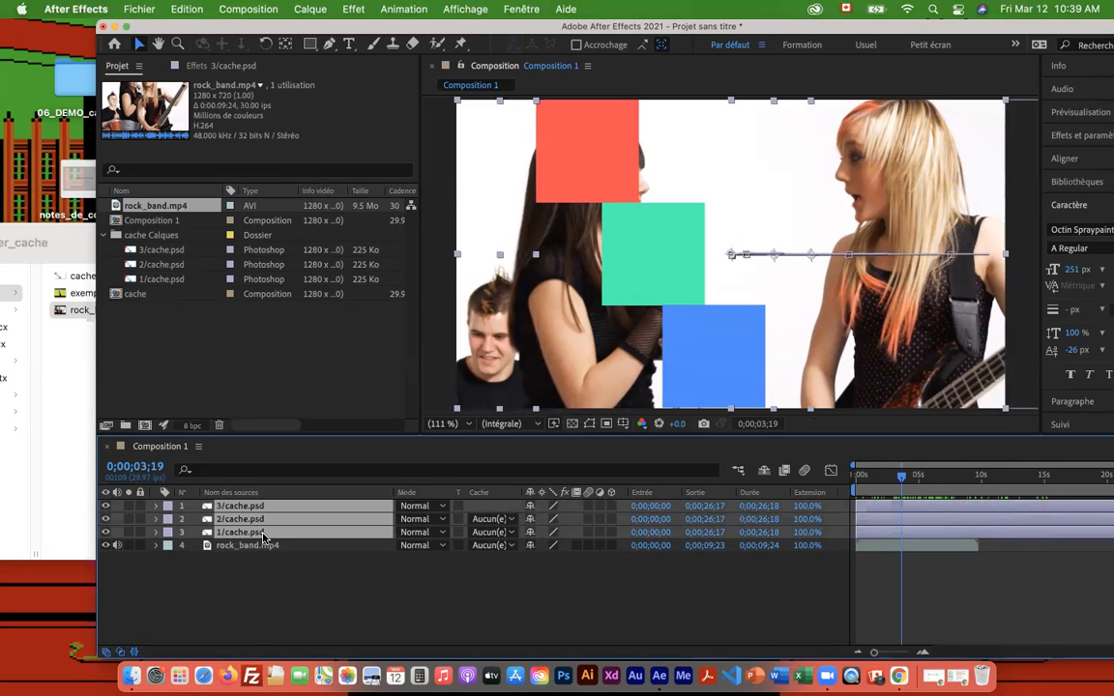
left_click(257, 547)
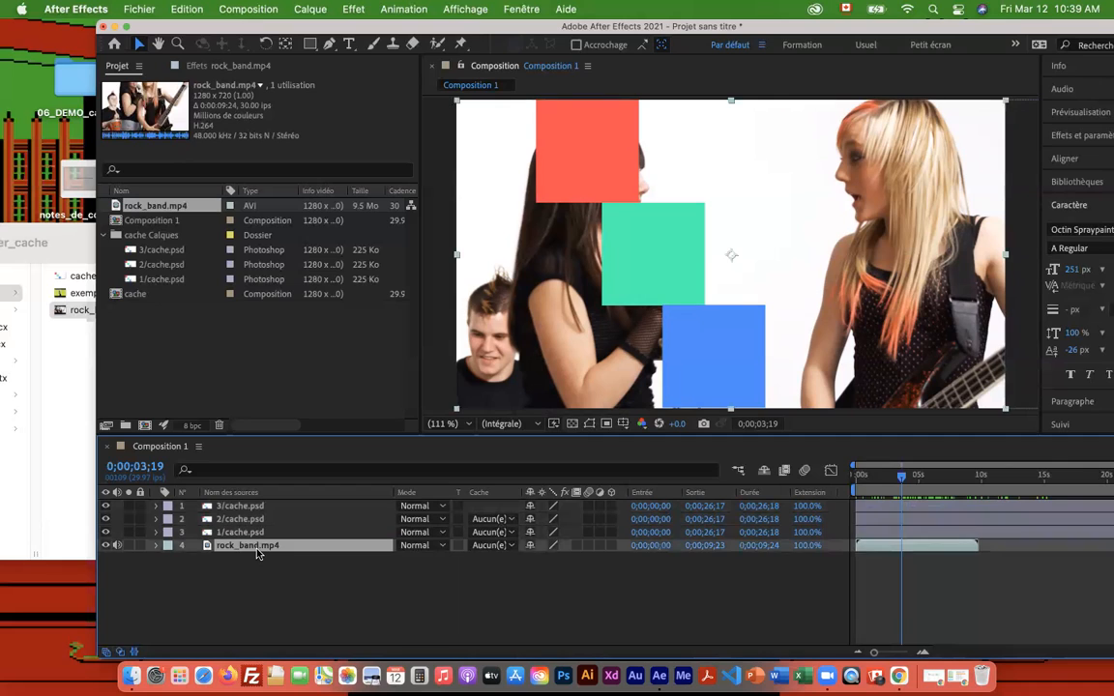
key("ctrl+d")
left_click_drag(257, 548, 257, 541)
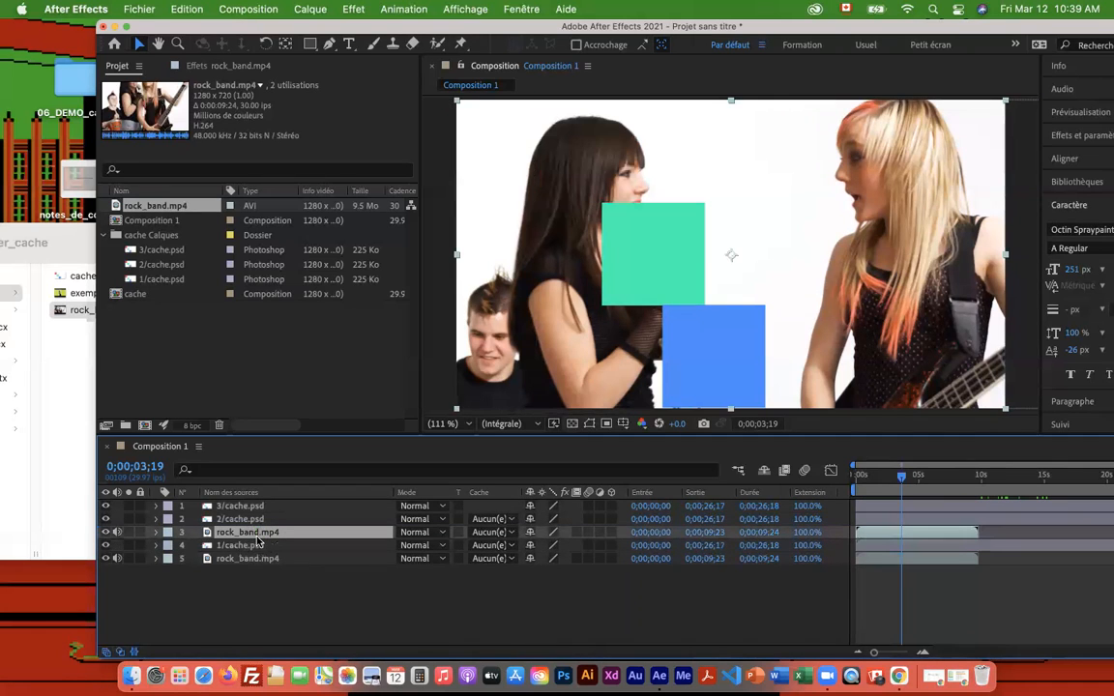
key("ctrl+d")
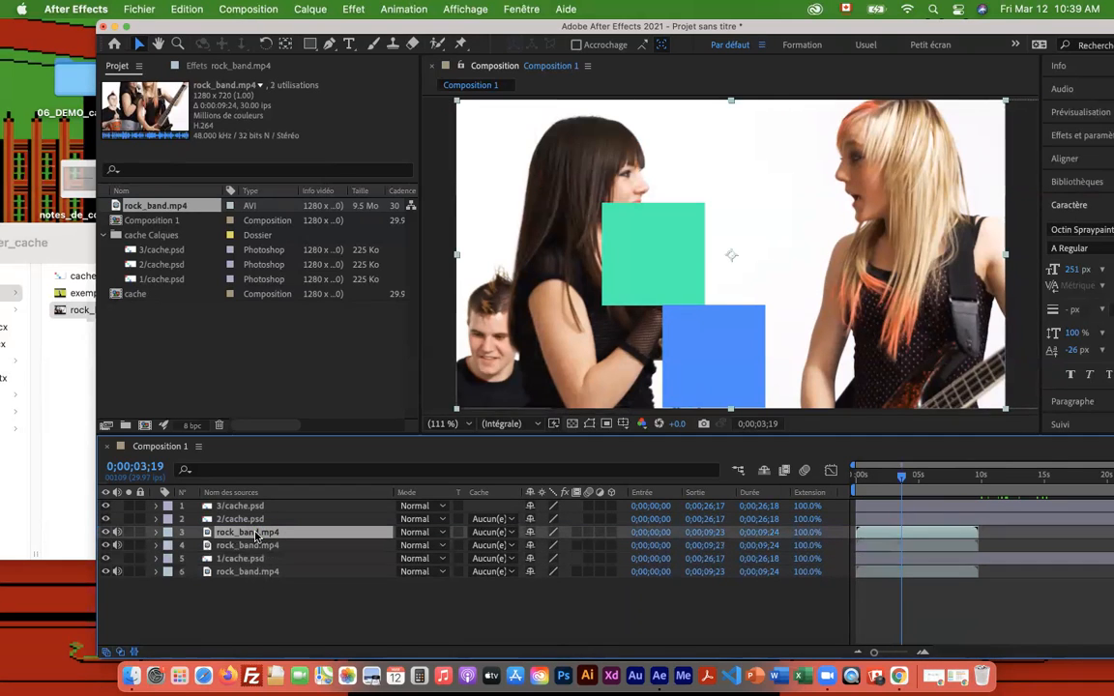
left_click_drag(258, 535, 258, 514)
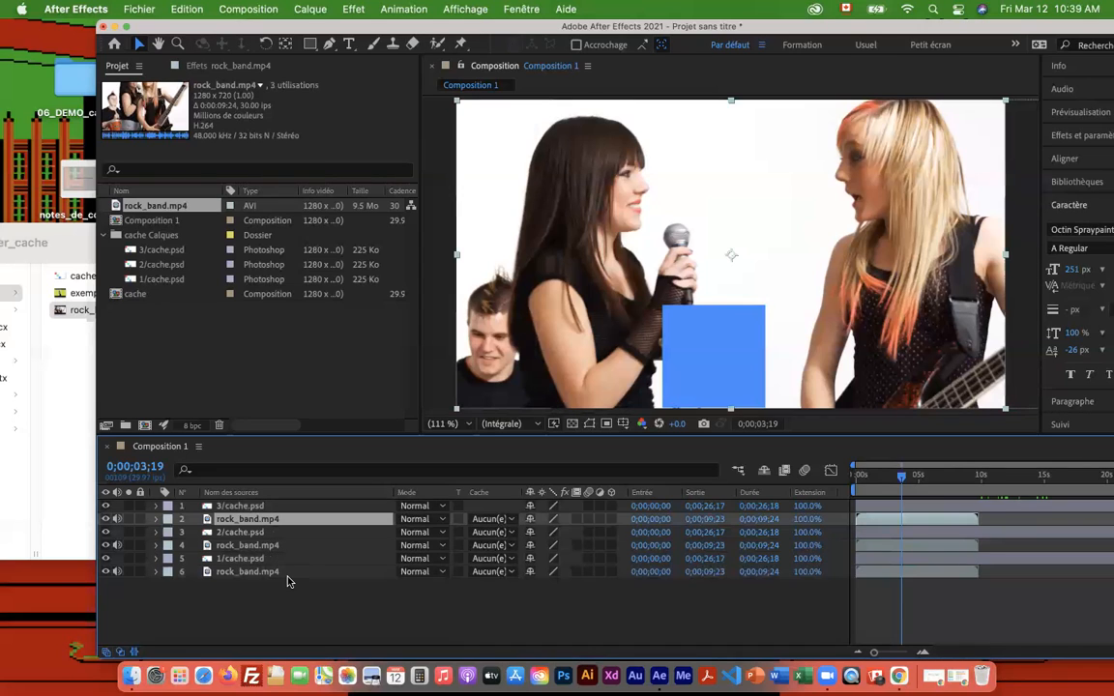
Undo both duplications and reorderings of the rock_band.mp4 layer.
key("super+z")
key("super+z")
key("super+z")
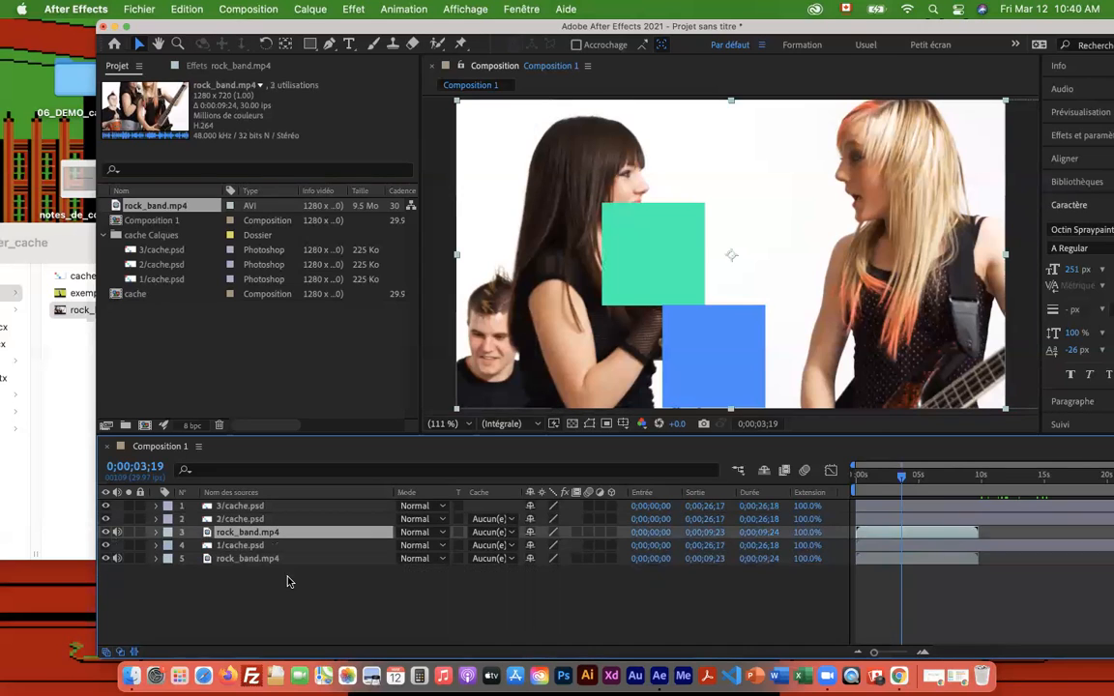
key("super+z")
key("super+z")
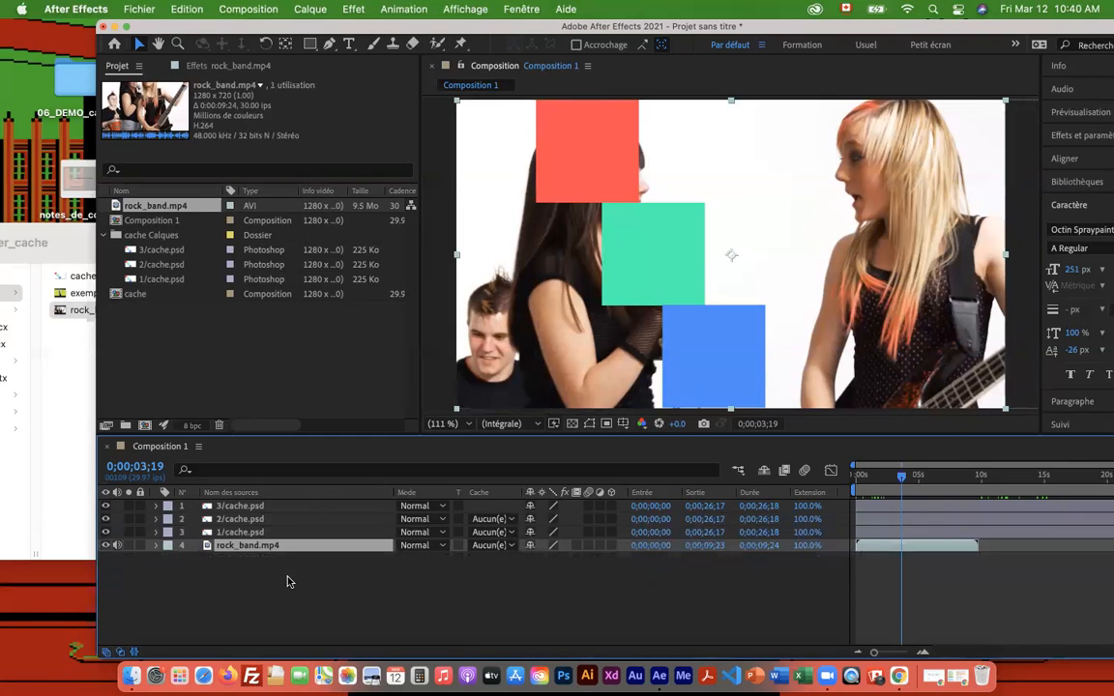
Precompose the three cache.psd layers into a new composition named "3 pour cache", transferring all attributes.
left_click(256, 538, "shift")
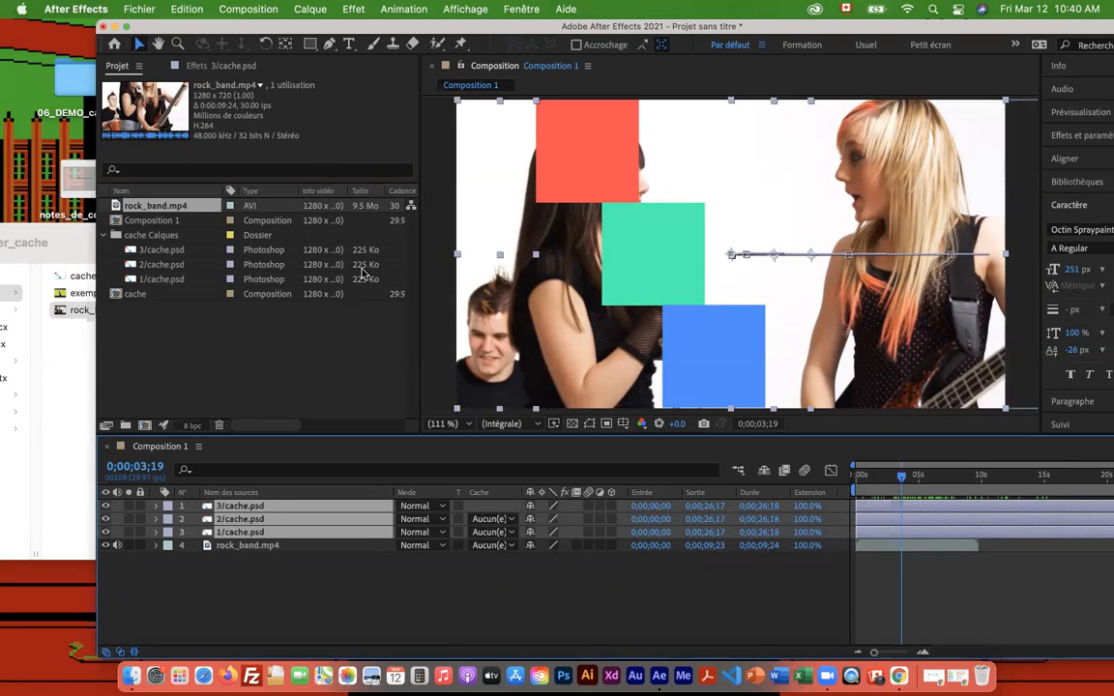
left_click(311, 10)
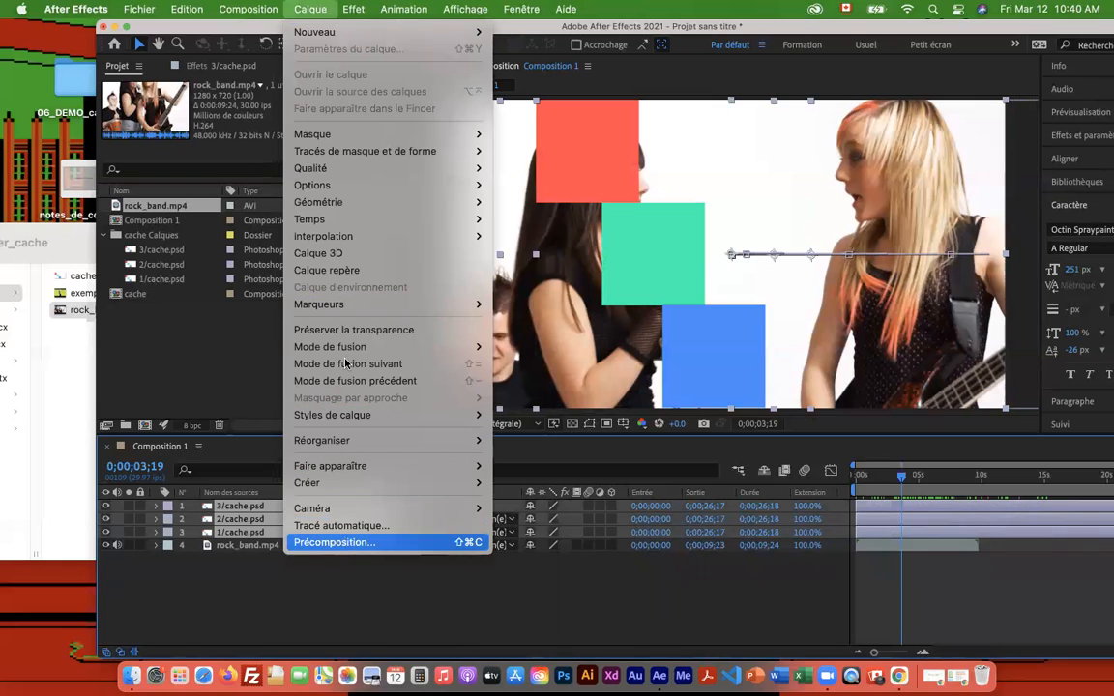
left_click(354, 546)
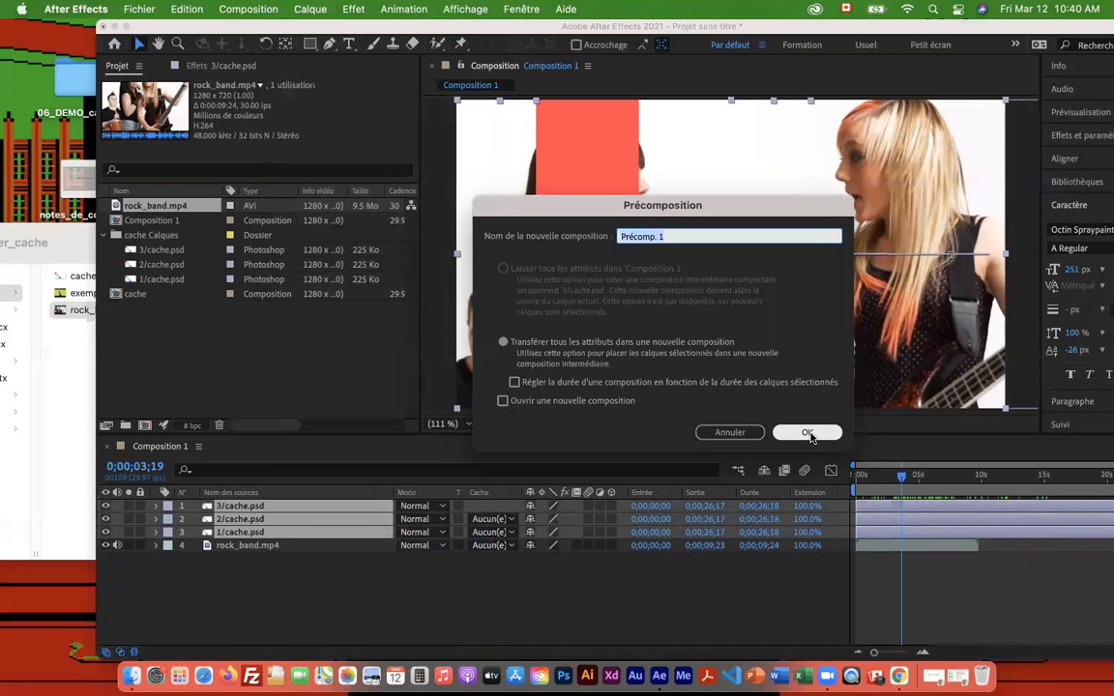
type("3 pour cache")
left_click(820, 433)
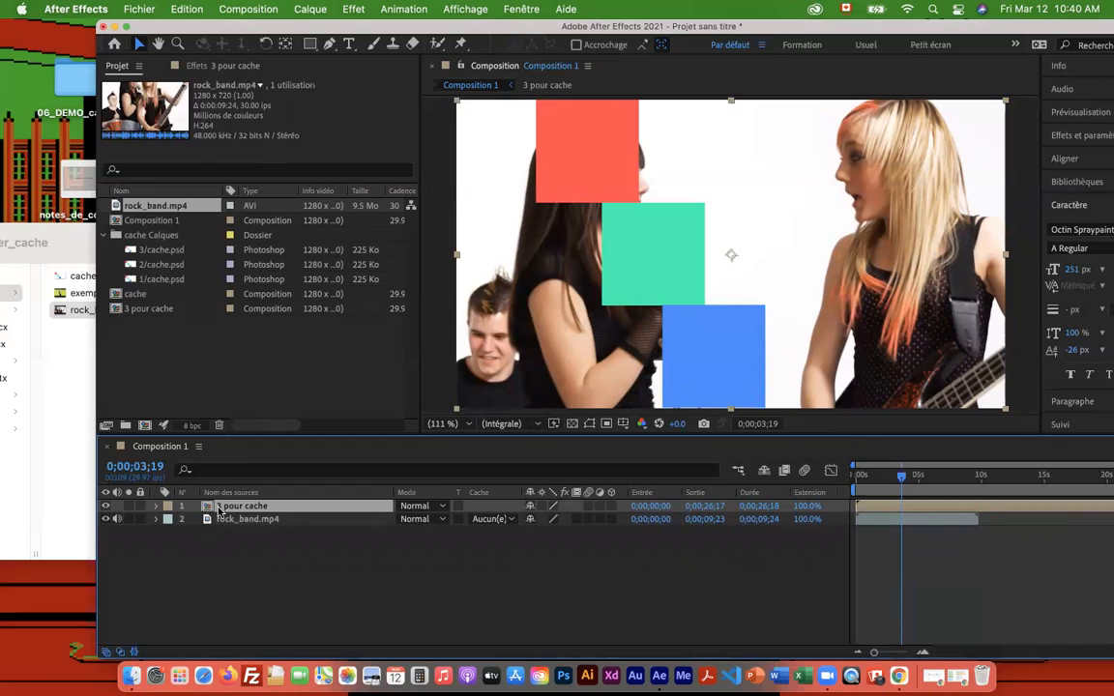
Apply the "3 pour cache" layer as an alpha track matte to rock_band.mp4 and preview the result up to 0;00;05;20.
left_click(505, 521)
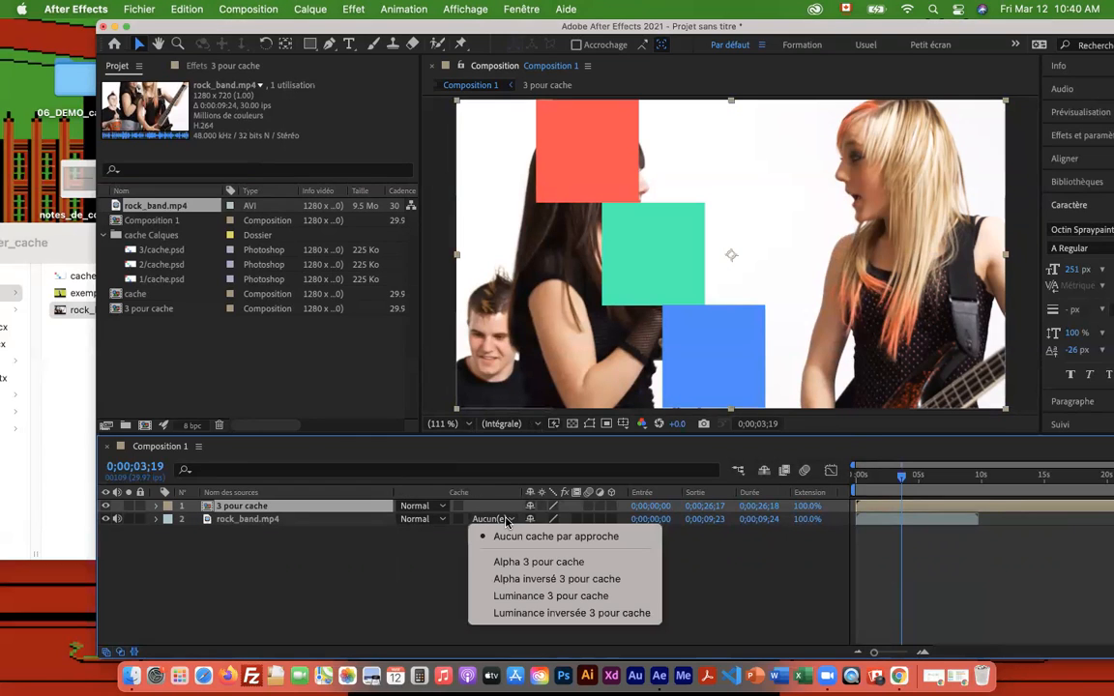
left_click(512, 562)
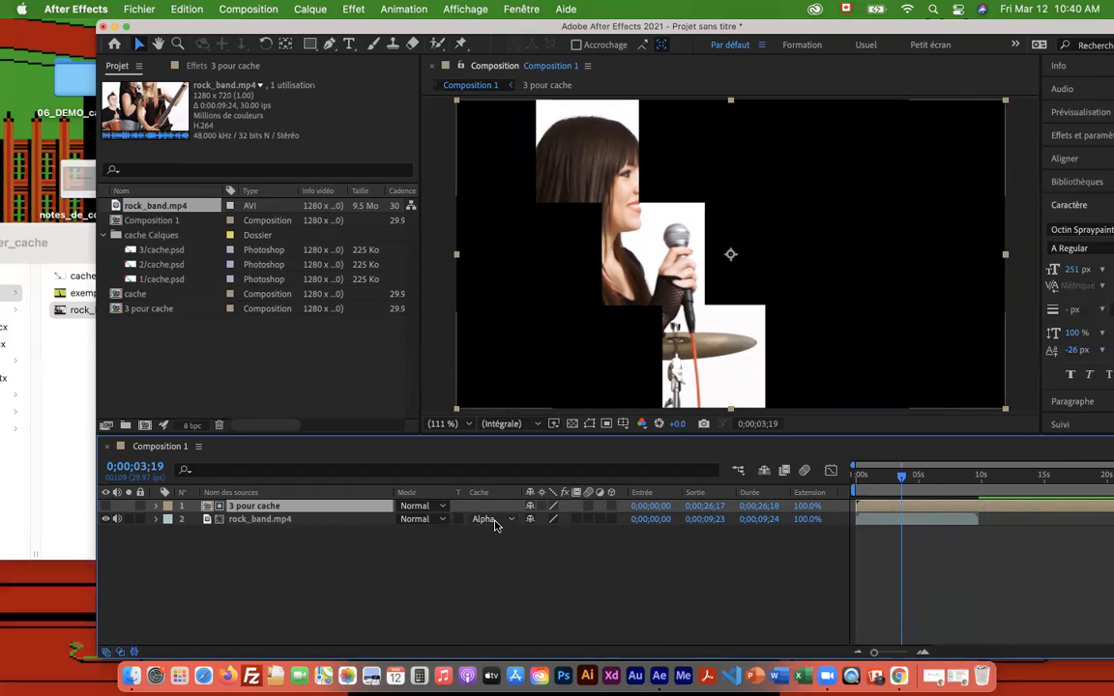
left_click(511, 520)
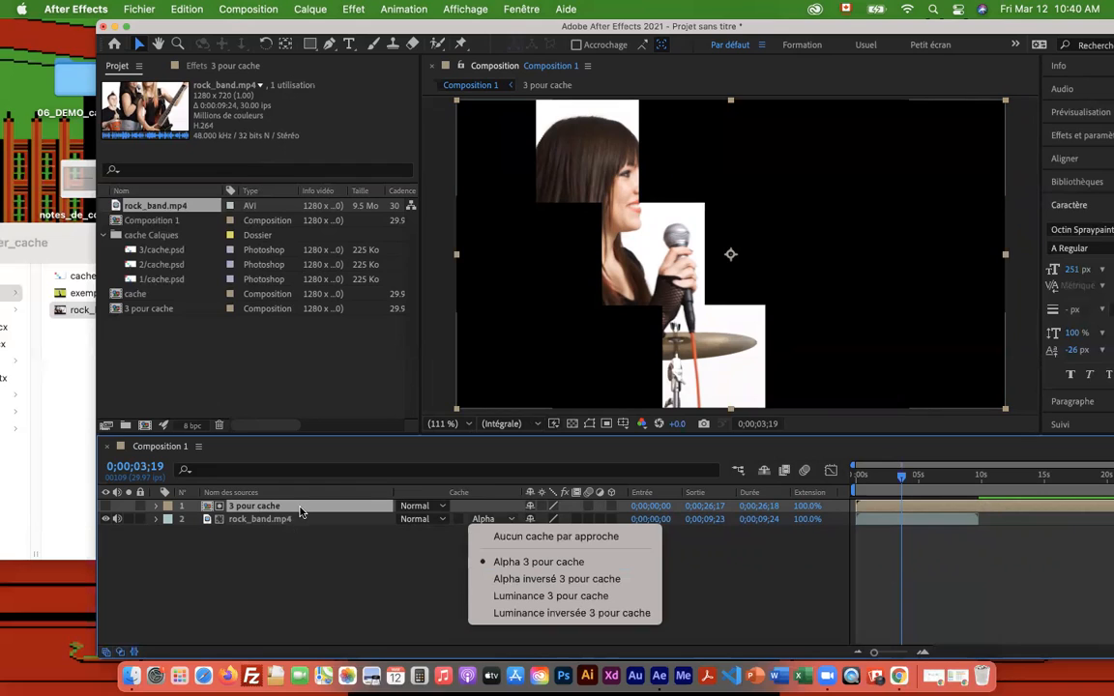
left_click(513, 562)
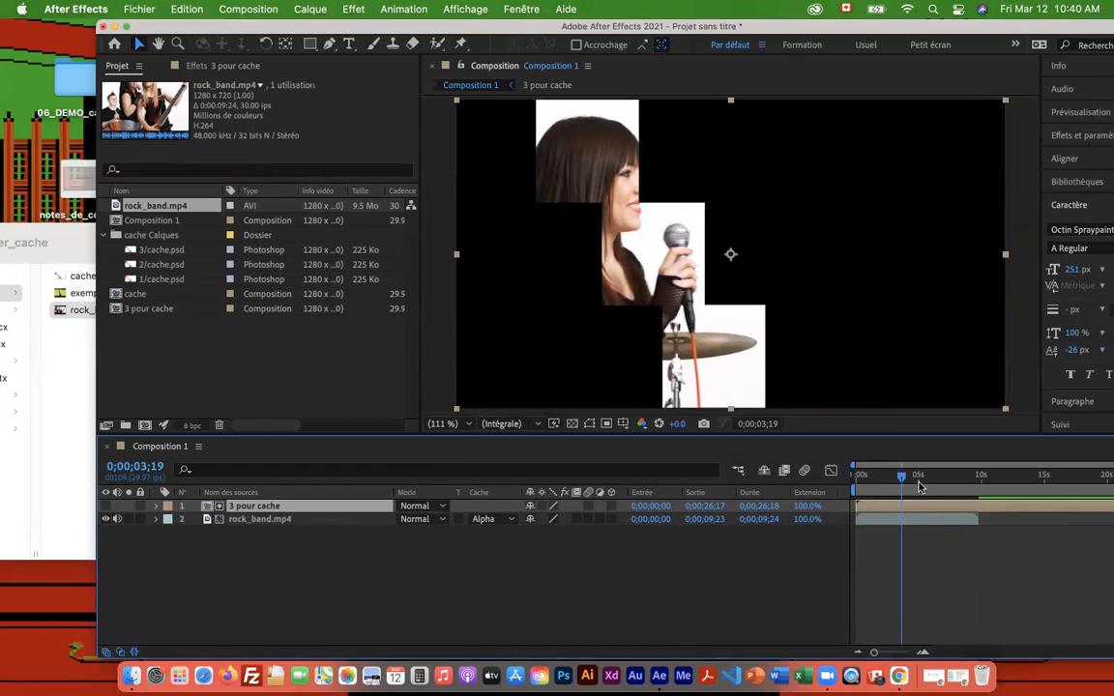
mouse_move(901, 478)
left_mouse_down()
mouse_move(990, 474)
mouse_move(892, 473)
mouse_move(919, 474)
left_mouse_up()
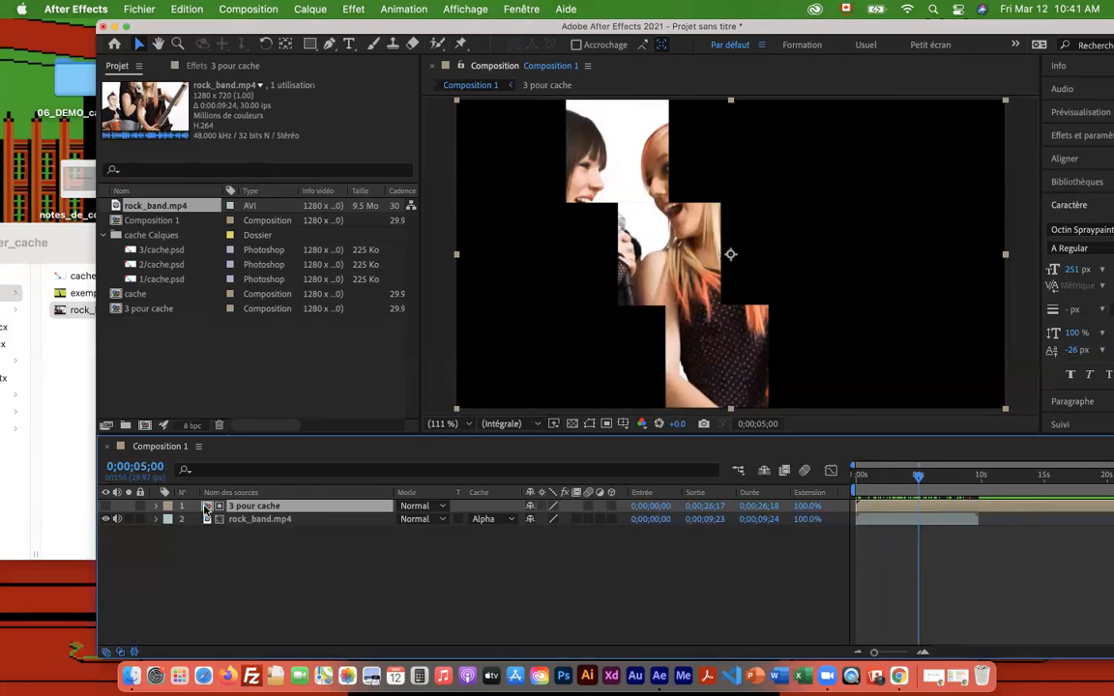
left_click_drag(953, 475, 926, 476)
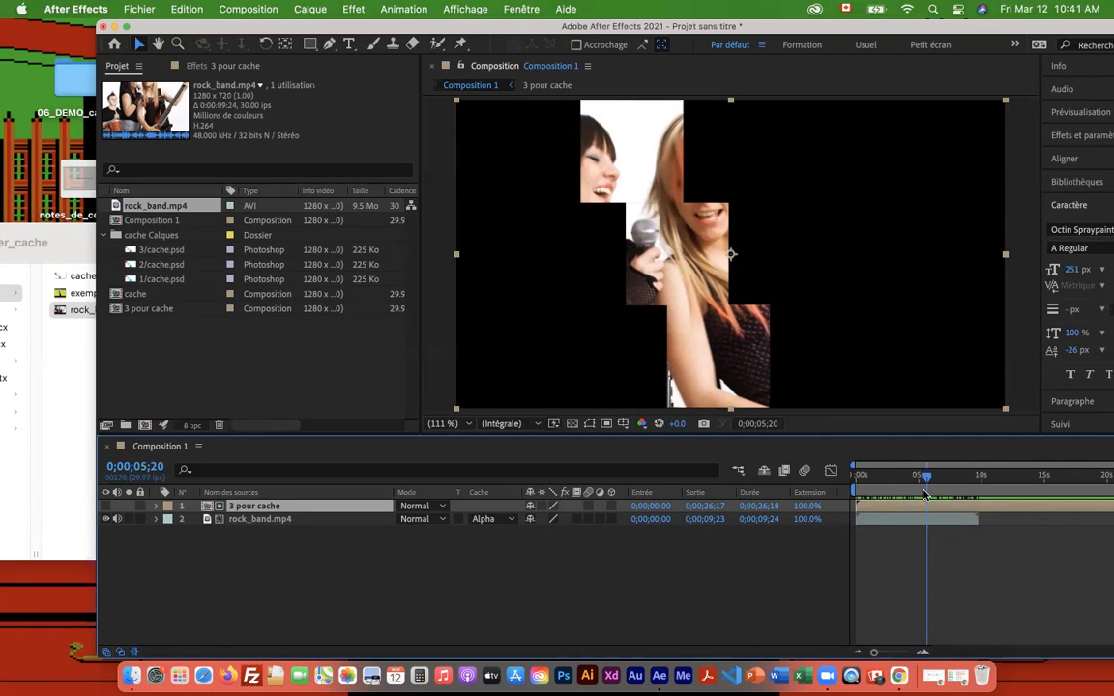
In the 3 pour cache composition at 0;00;15;06, move the red and blue rectangles horizontally to line up with the green one.
double_click(206, 510)
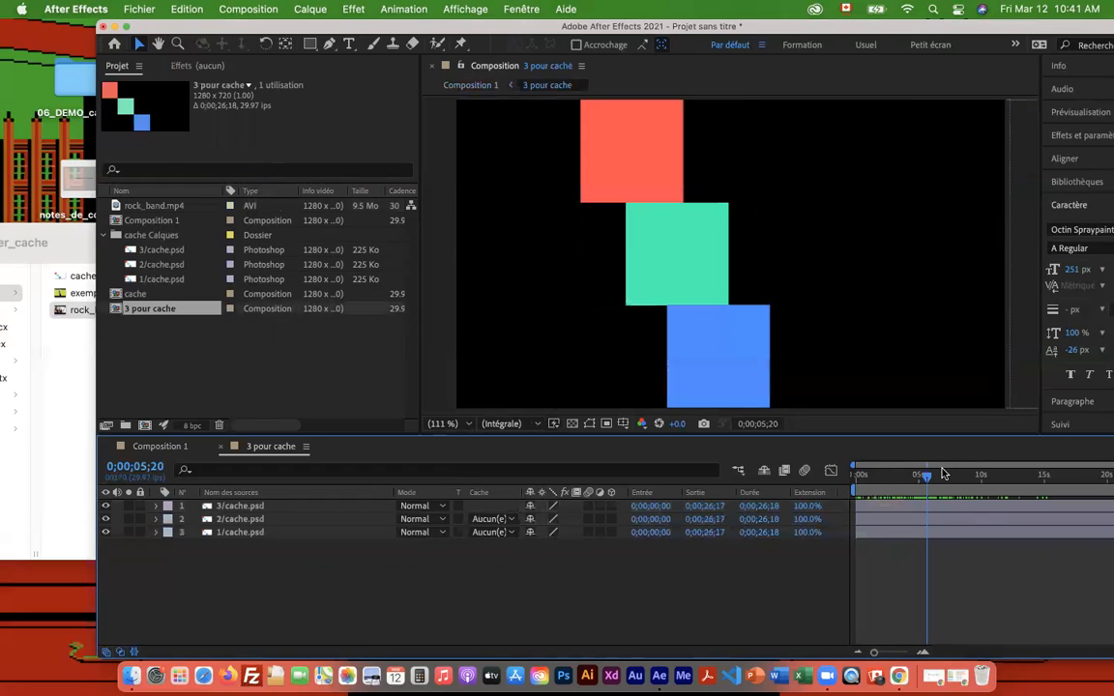
left_click(893, 476)
left_click_drag(900, 481, 1046, 474)
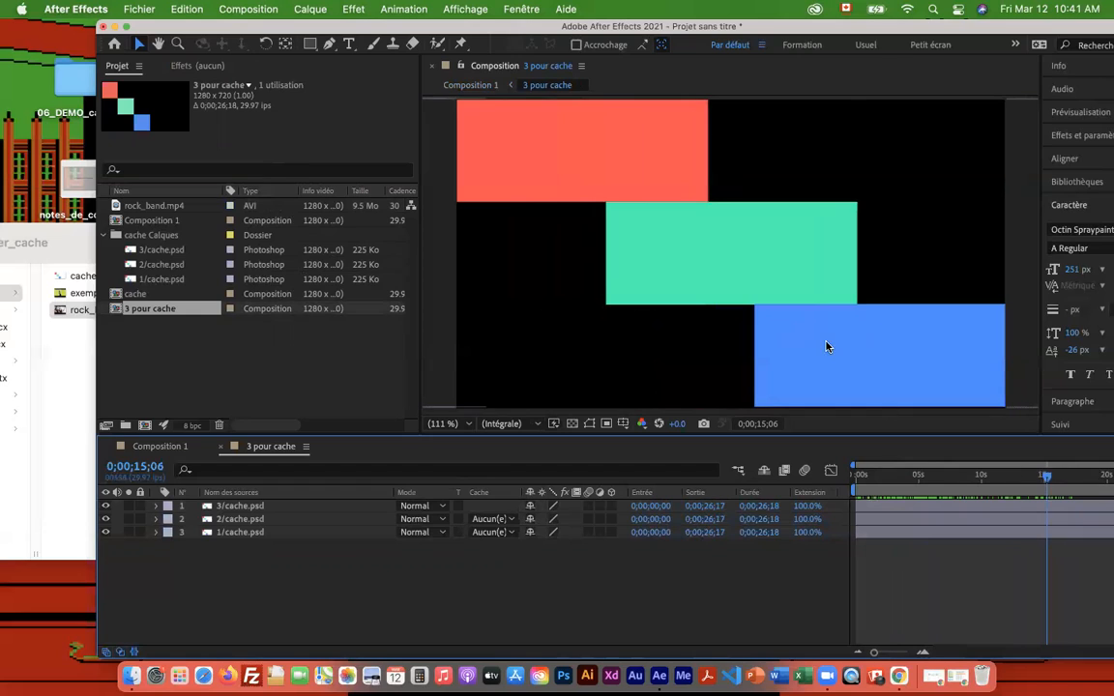
left_click(294, 522)
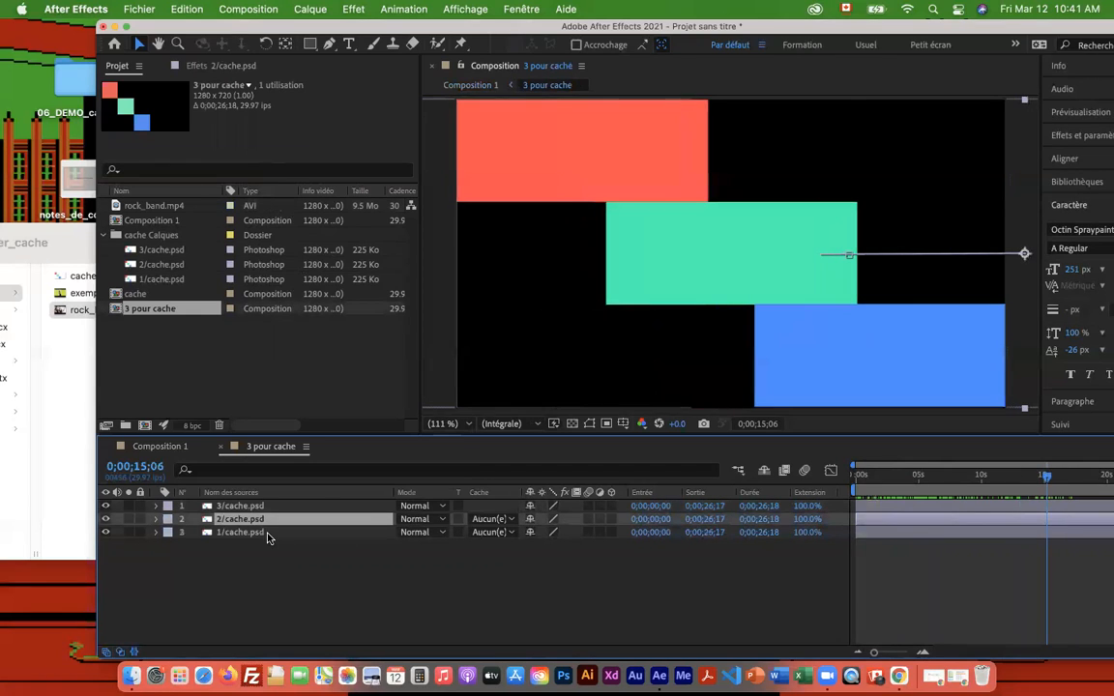
left_click(271, 532)
left_click_drag(844, 375, 992, 370)
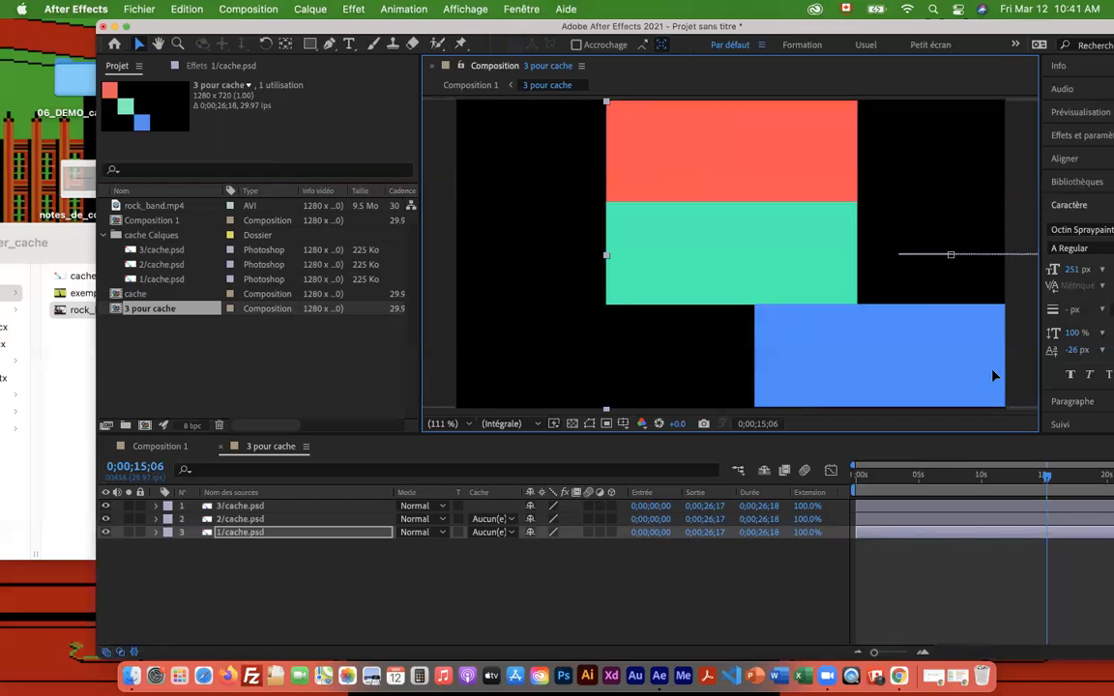
left_click(310, 506)
left_click_drag(861, 370, 765, 366)
Set the scale of all three cache.psd layers to 371.2, 100% at 0;00;15;06.
left_click(287, 532)
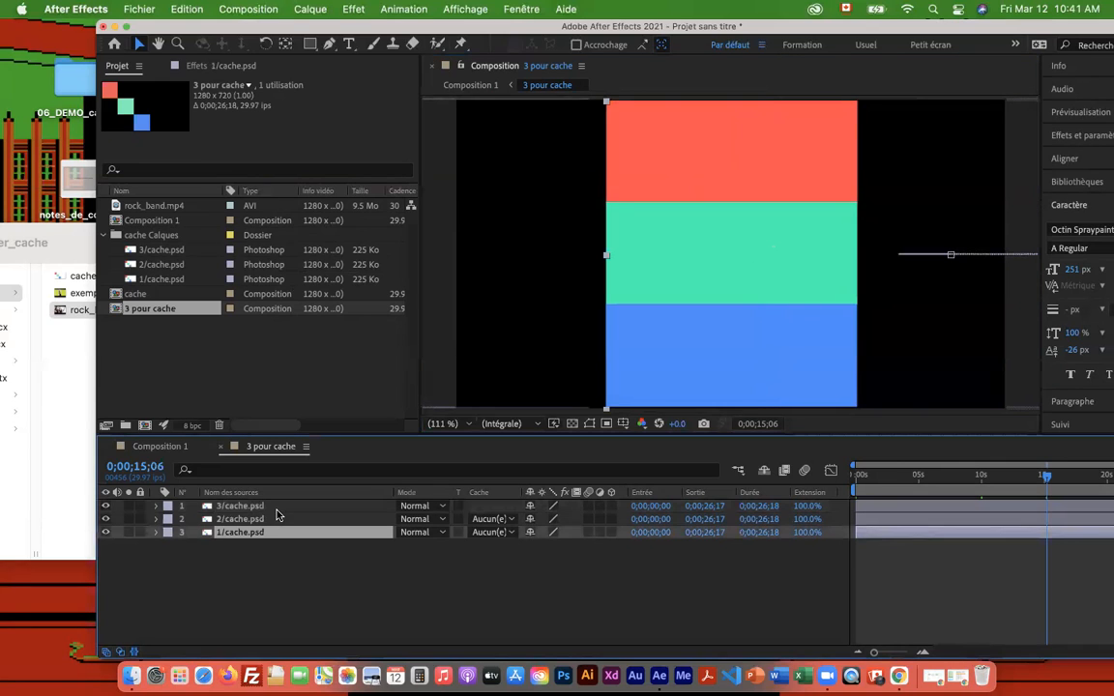
left_click(278, 507, "shift")
key("s")
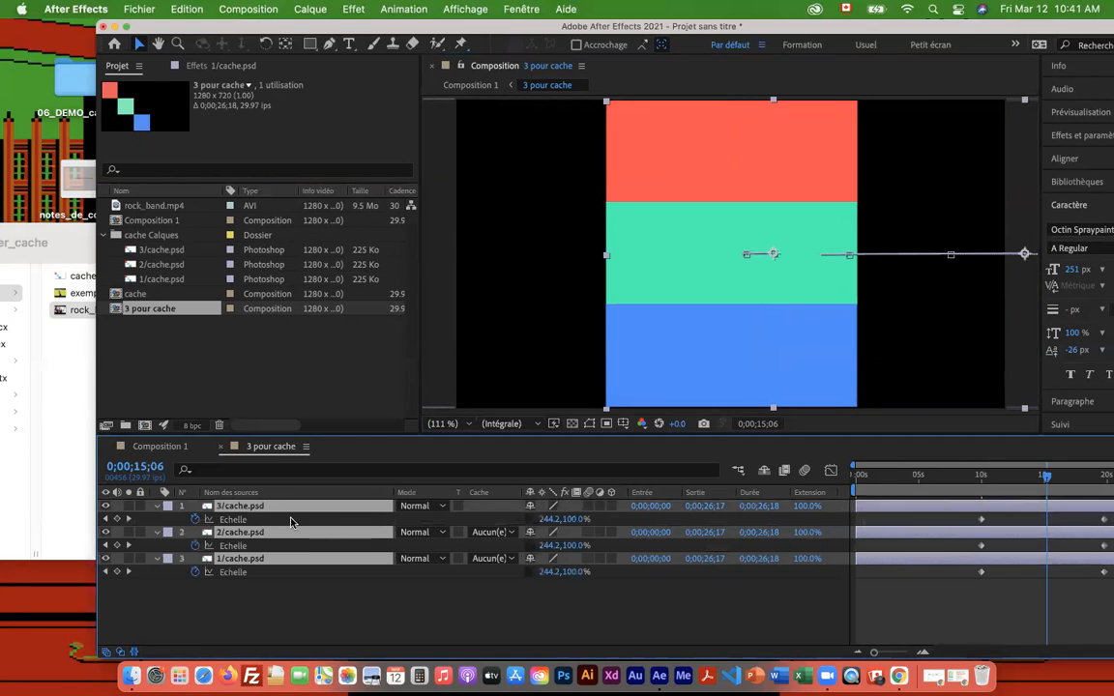
left_click_drag(548, 520, 647, 511)
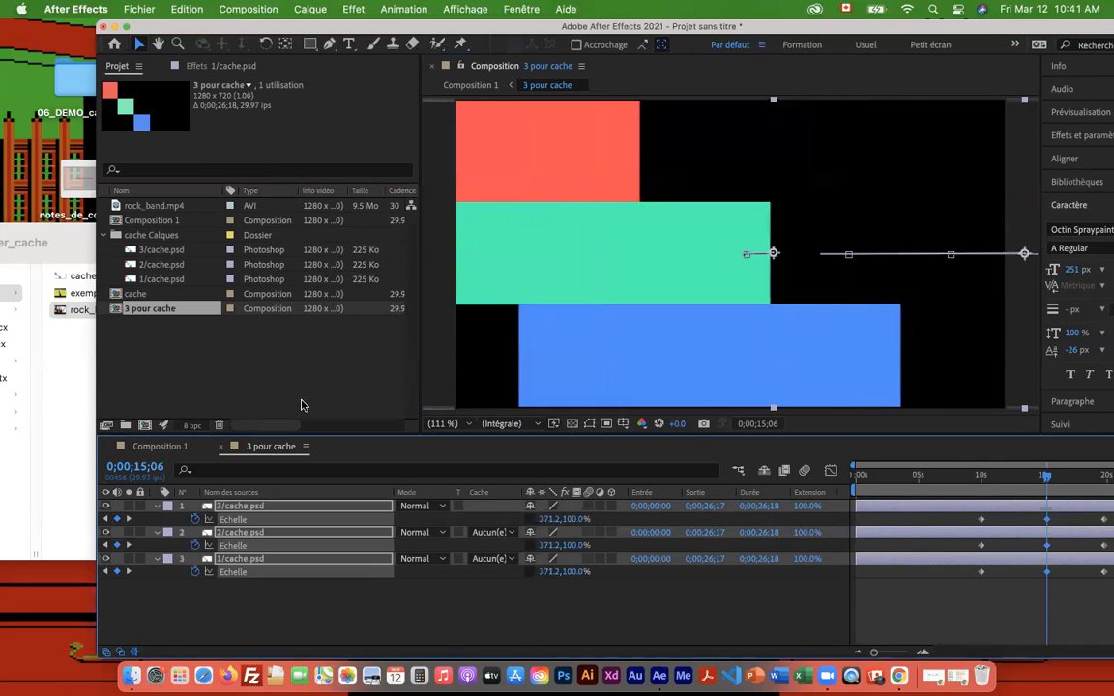
In Composition 1, stretch the duration of rock_band.mp4 to 353% and preview the matted video at 0;00;21;05.
left_click(154, 446)
left_click_drag(1013, 484, 948, 481)
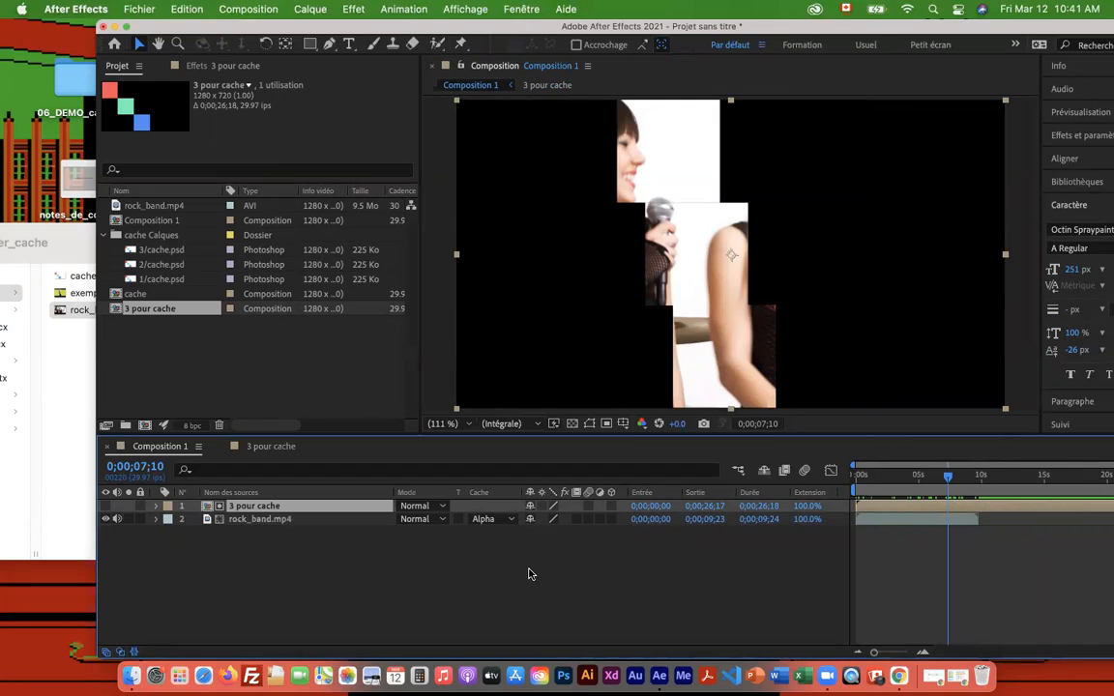
left_click_drag(806, 520, 989, 508)
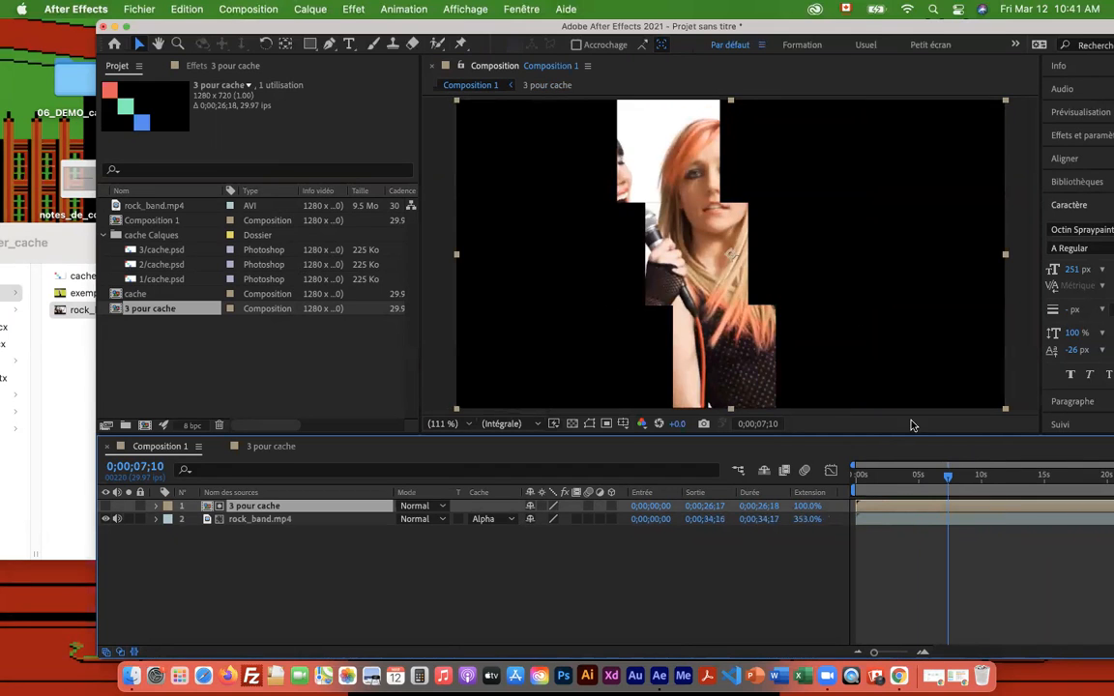
left_click_drag(571, 27, 393, 26)
left_click_drag(828, 476, 943, 476)
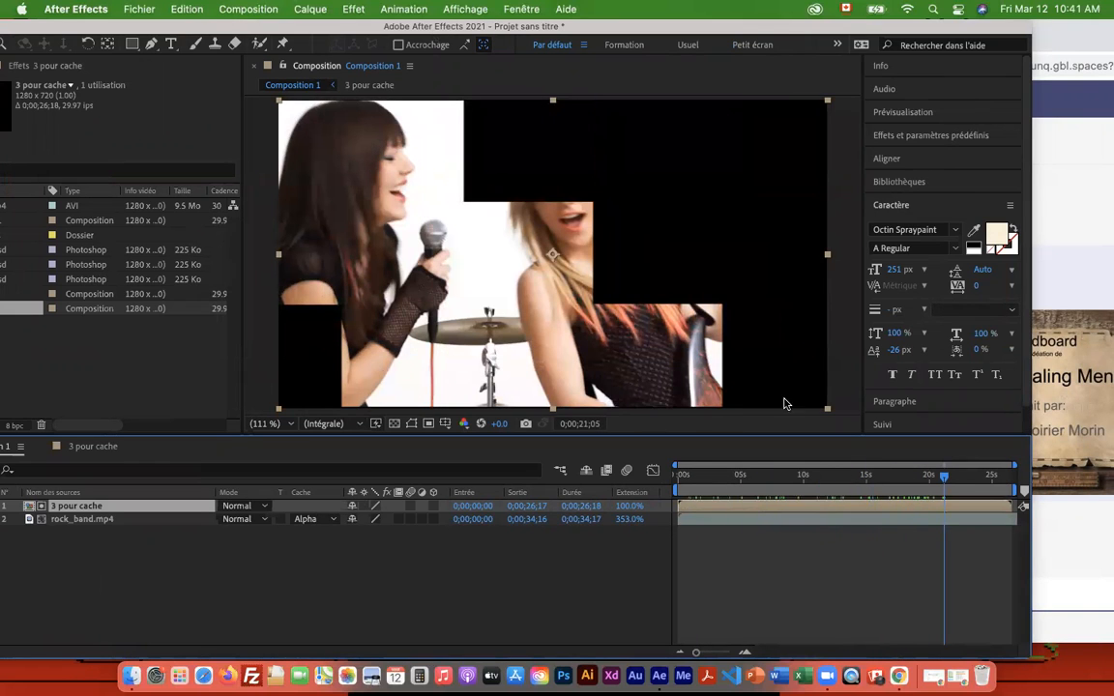
Create a lime-green 1280 x 720 px solid, place it beneath rock_band.mp4, and preview the composition at 0;00;18;27.
left_click(295, 10)
mouse_move(317, 37)
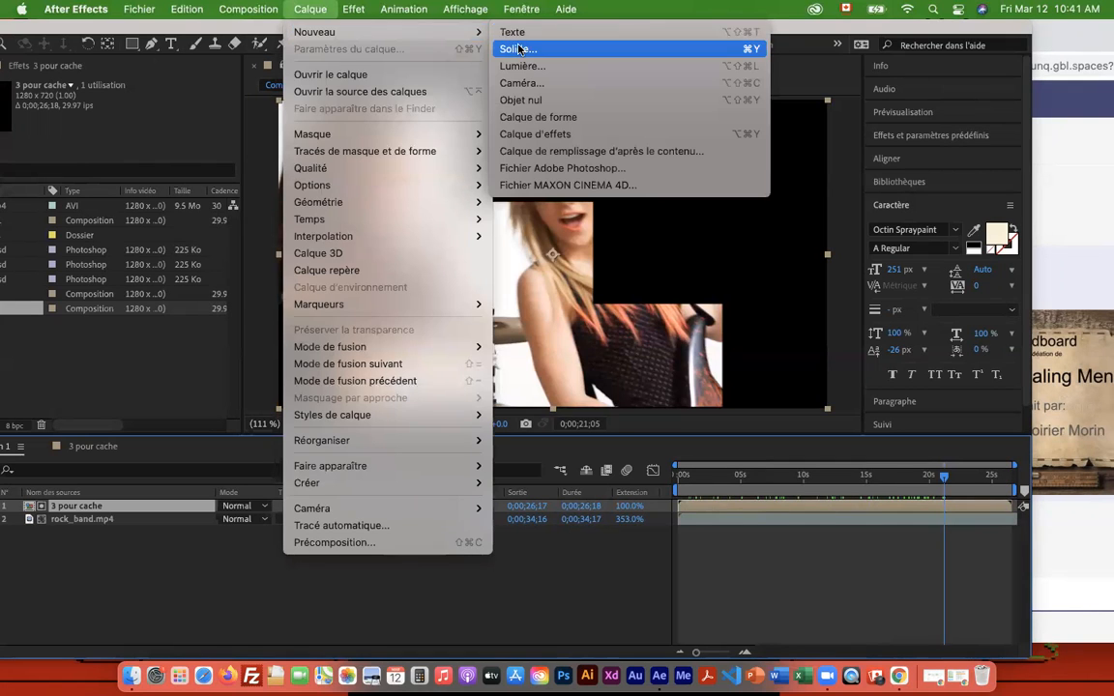
left_click(468, 45)
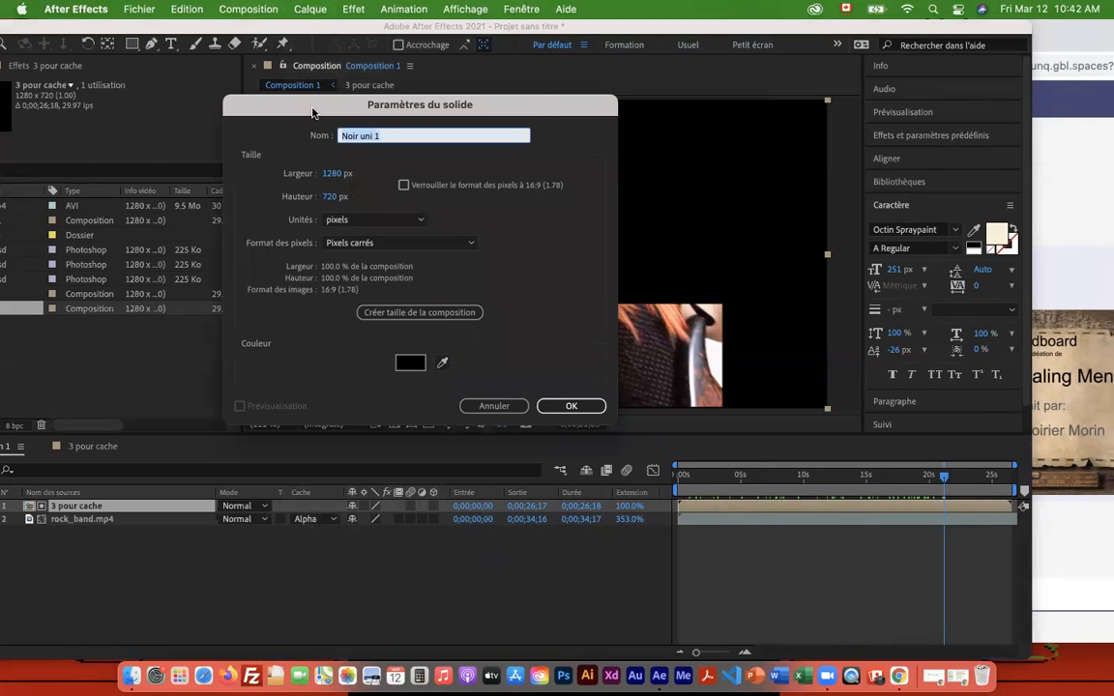
left_click(410, 365)
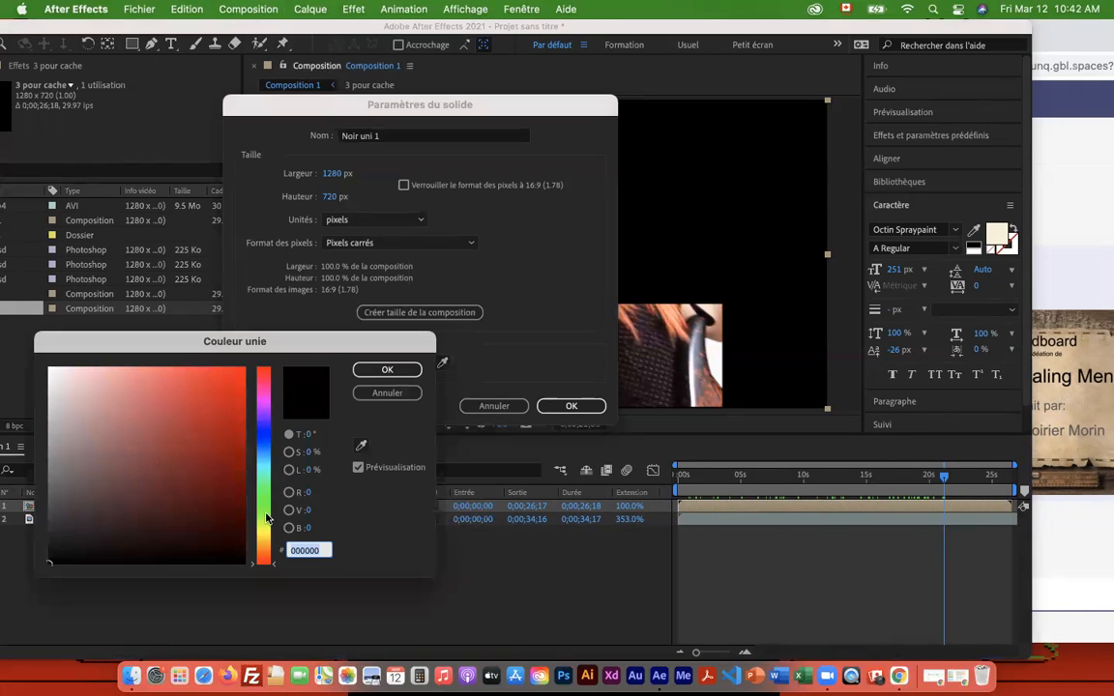
left_click(263, 514)
left_click(209, 413)
left_click(386, 369)
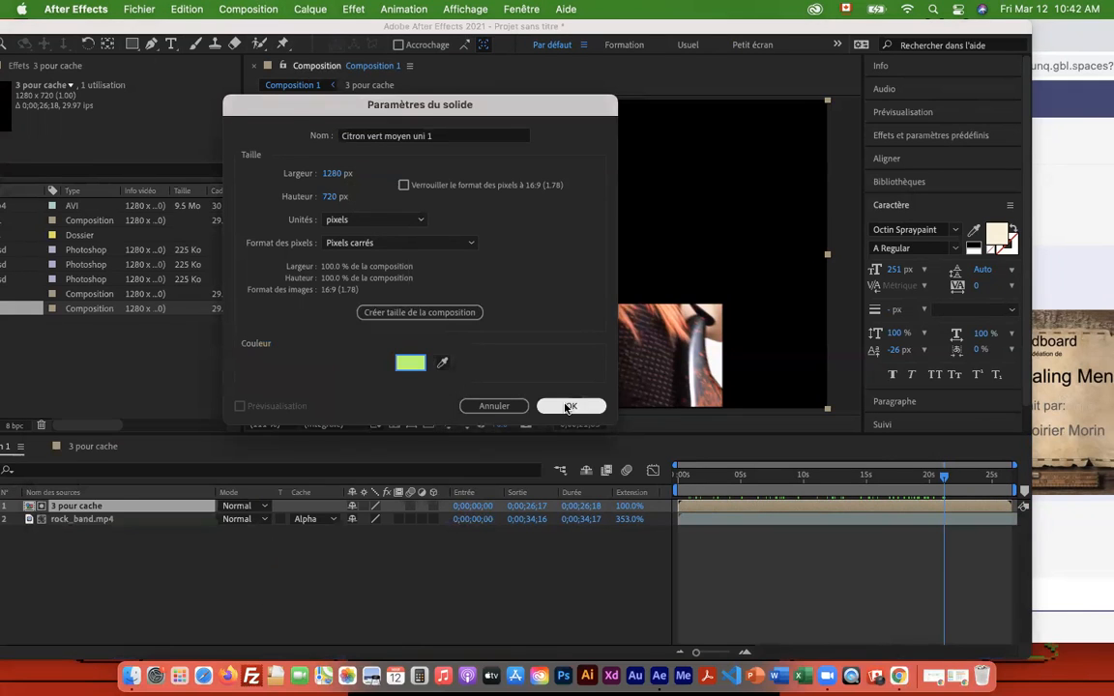
left_click(570, 406)
left_click_drag(116, 506, 136, 549)
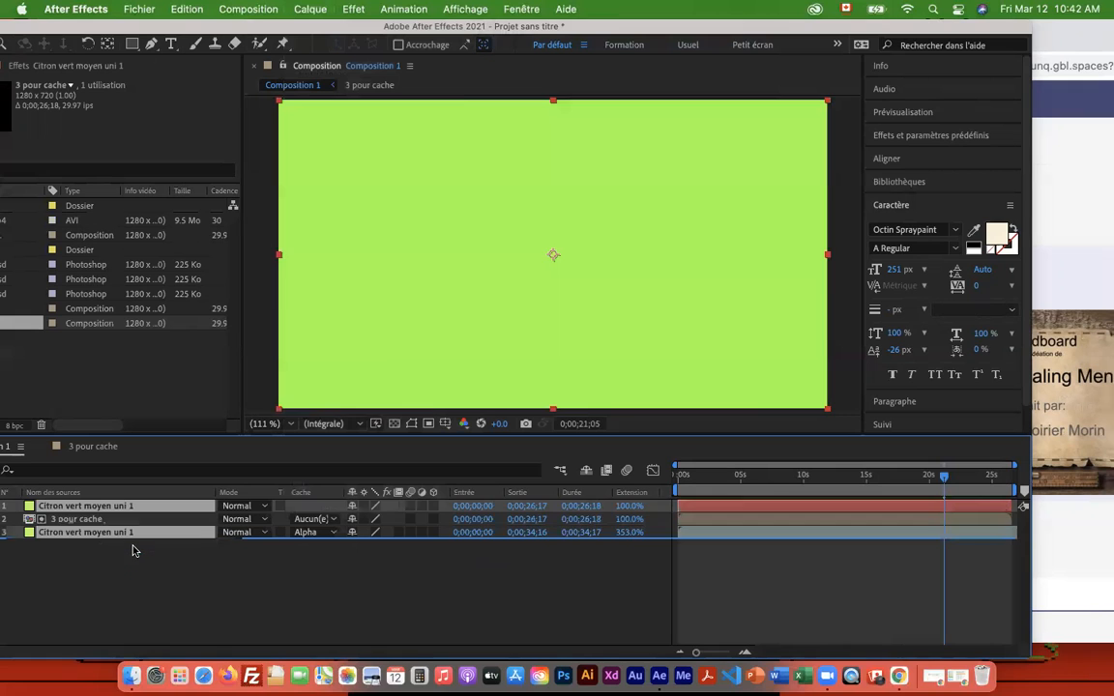
mouse_move(902, 495)
left_mouse_down()
mouse_move(741, 495)
mouse_move(916, 496)
left_mouse_up()
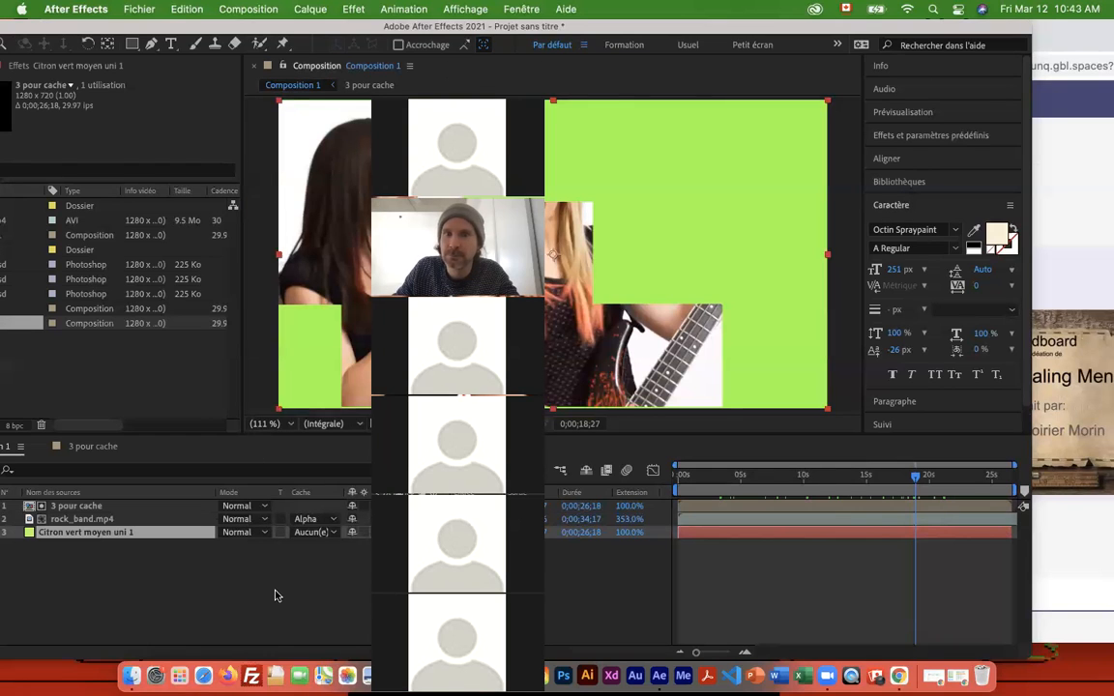
Close the current project without saving its changes.
left_click_drag(174, 26, 438, 26)
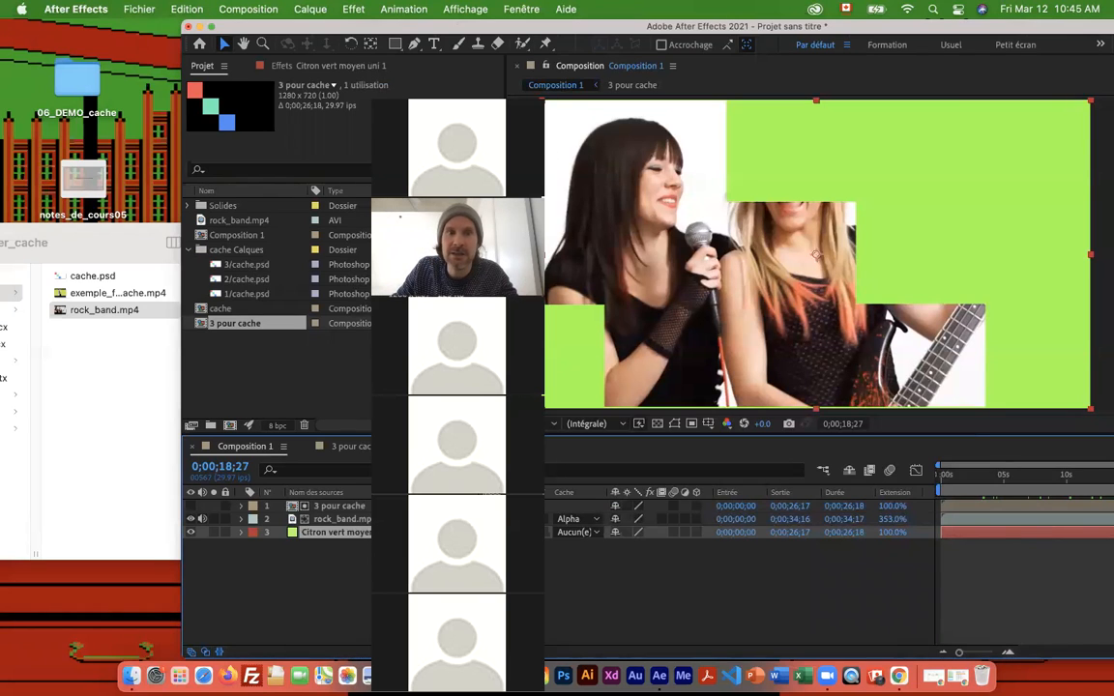
left_click_drag(272, 27, 208, 27)
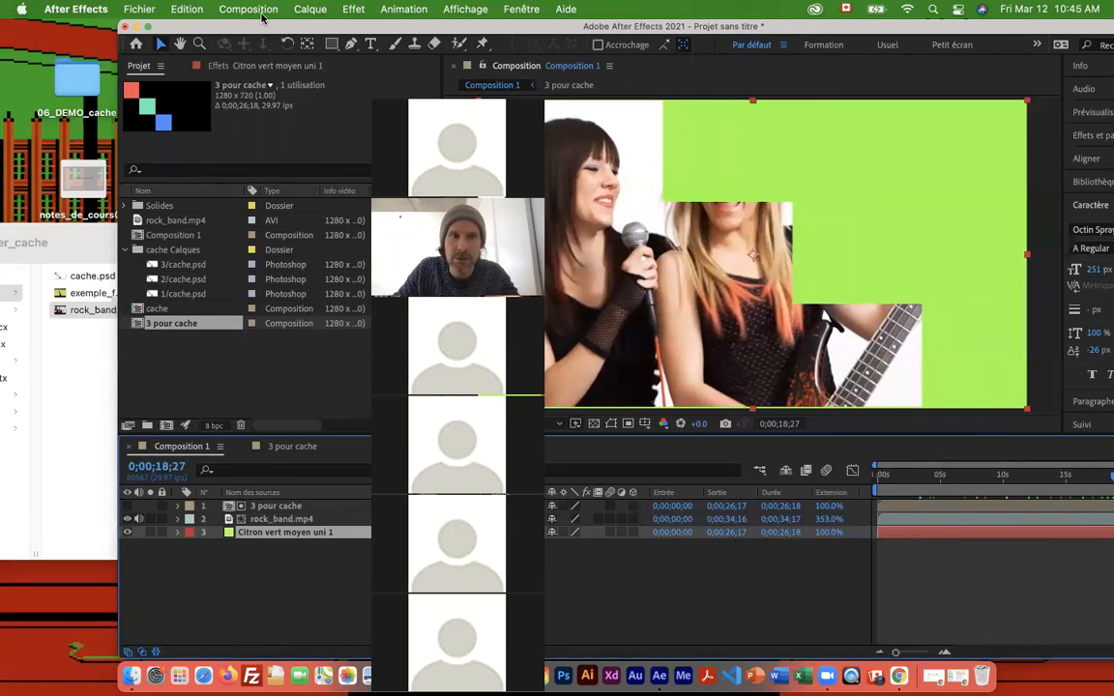
left_click(139, 10)
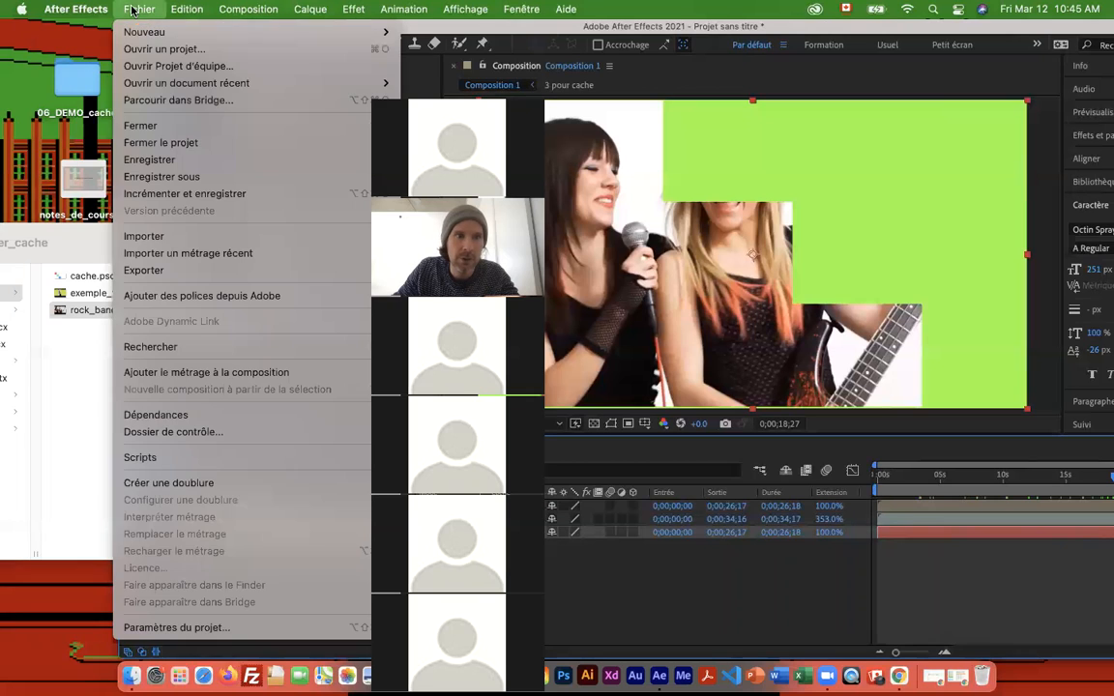
left_click(165, 142)
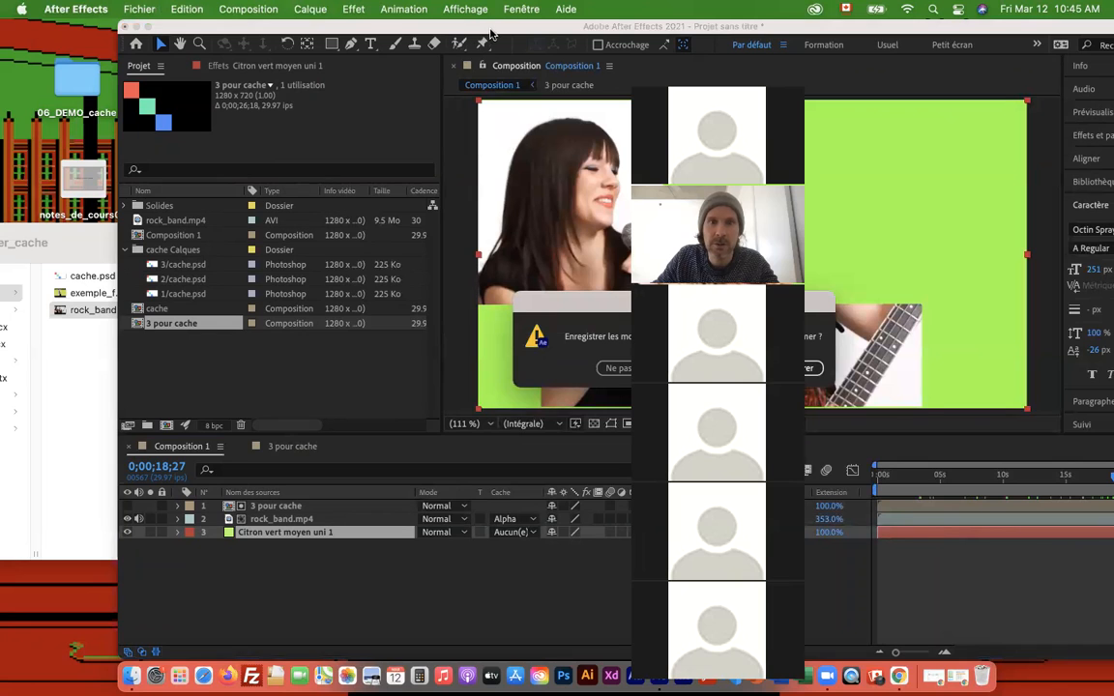
left_click_drag(492, 32, 354, 29)
left_click_drag(577, 305, 333, 272)
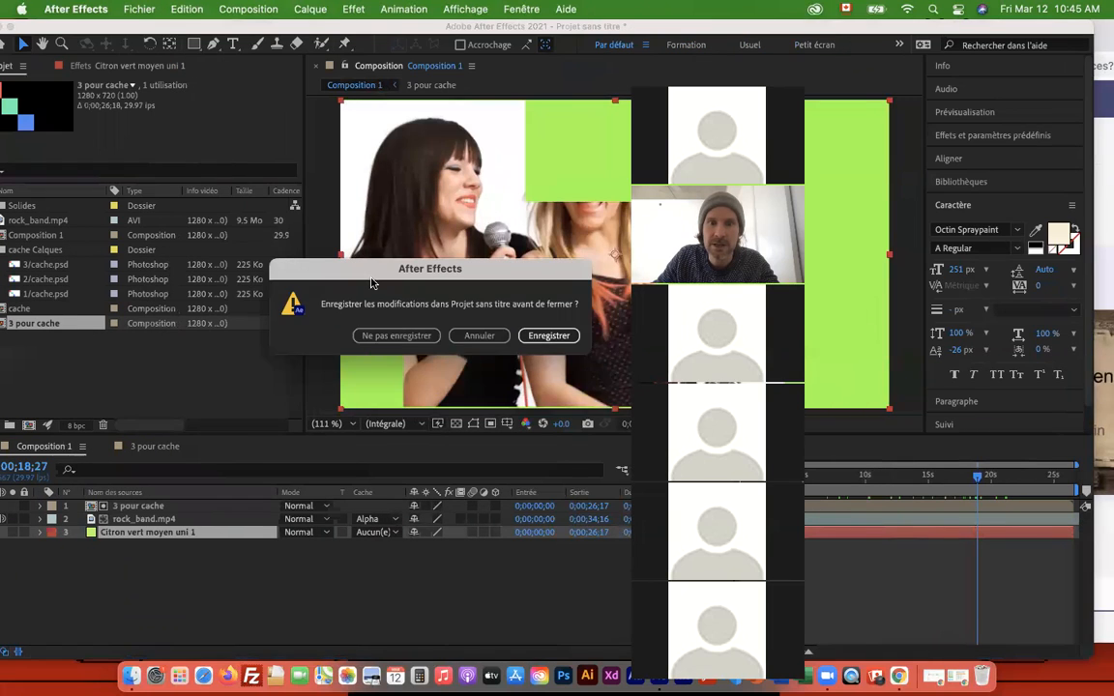
left_click(423, 344)
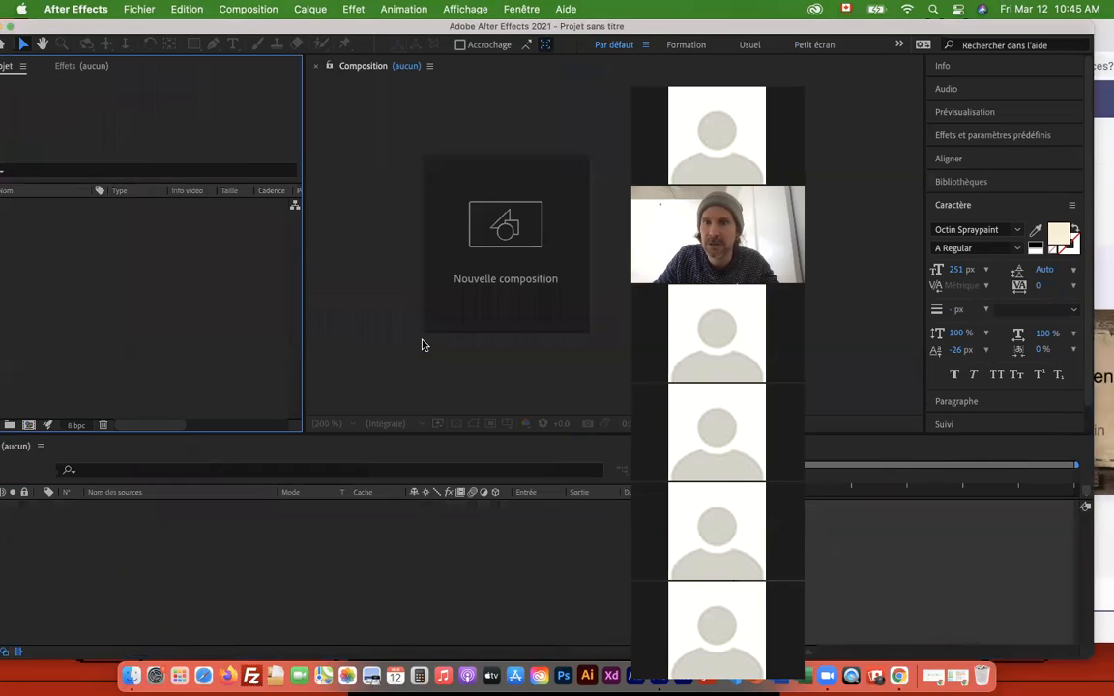
left_click_drag(282, 34, 454, 34)
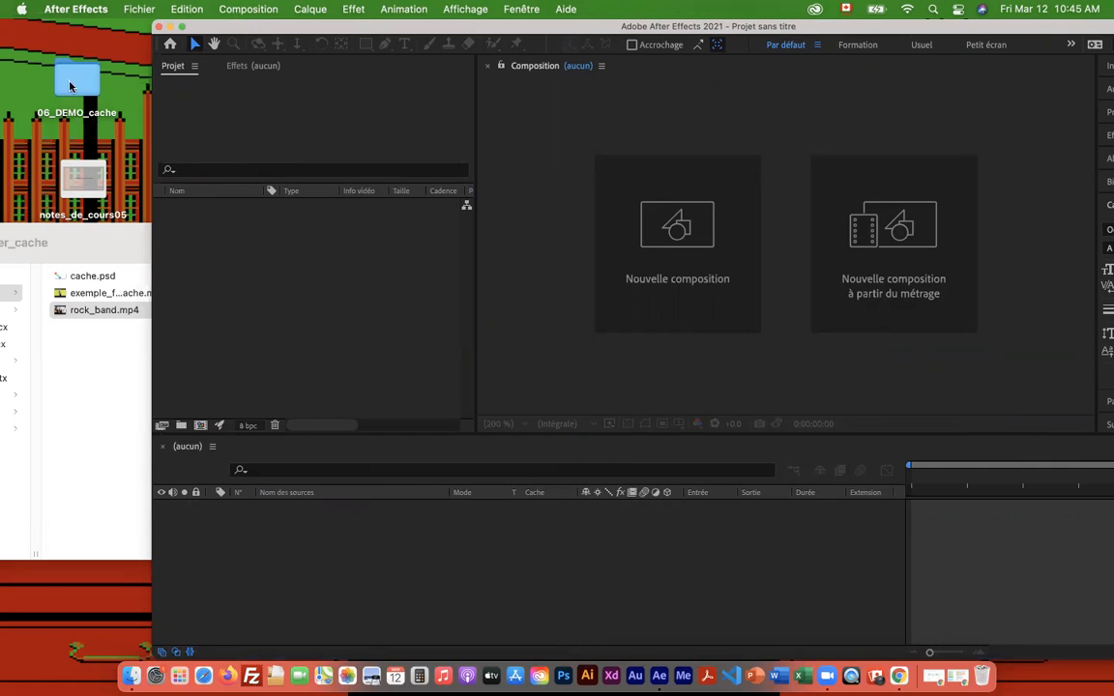
Switch to Finder and open the 2_Media folder inside 06_DEMO_cache on the desktop.
left_click_drag(82, 245, 228, 254)
left_click_drag(121, 235, 269, 240)
left_click(237, 323)
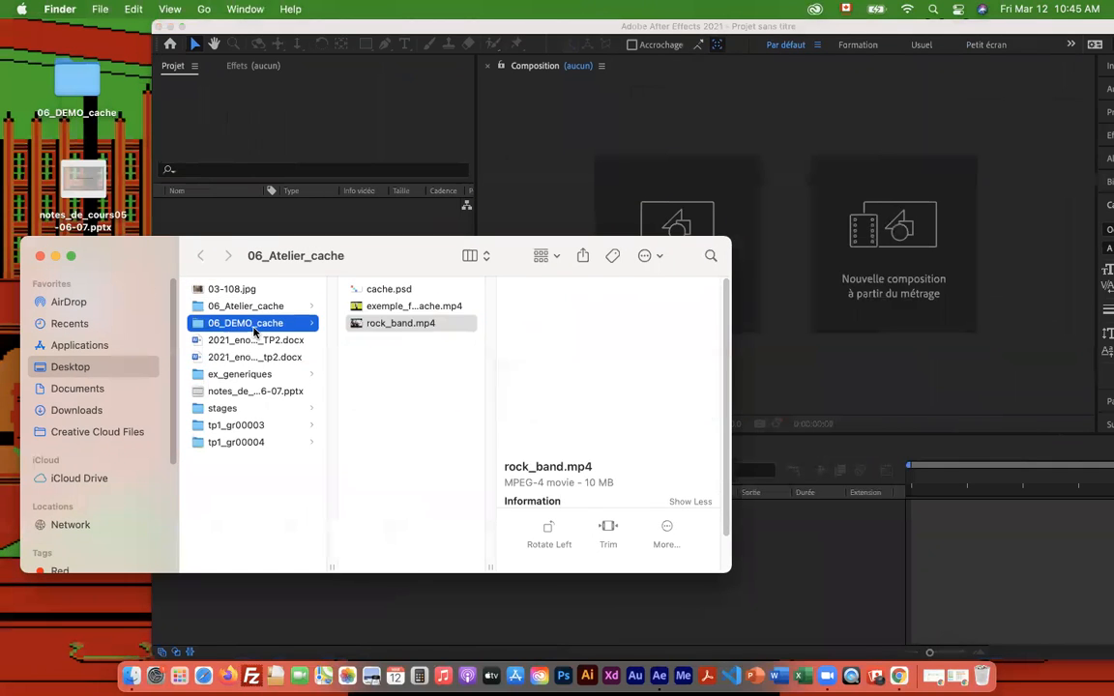
left_click(428, 306)
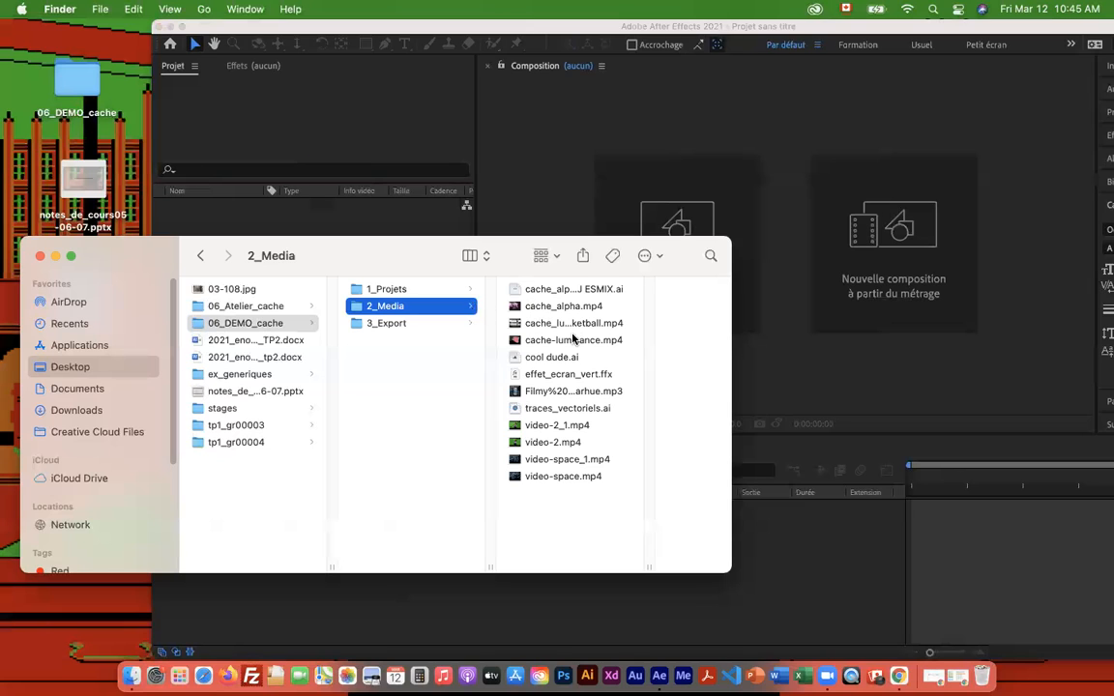
Examine the previews of cache_alpha_DJ ESMIX.ai, cache_alpha.mp4, cache_luminance-Basketball.mp4 and cache-luminance.mp4.
left_click(569, 293)
left_click(486, 307)
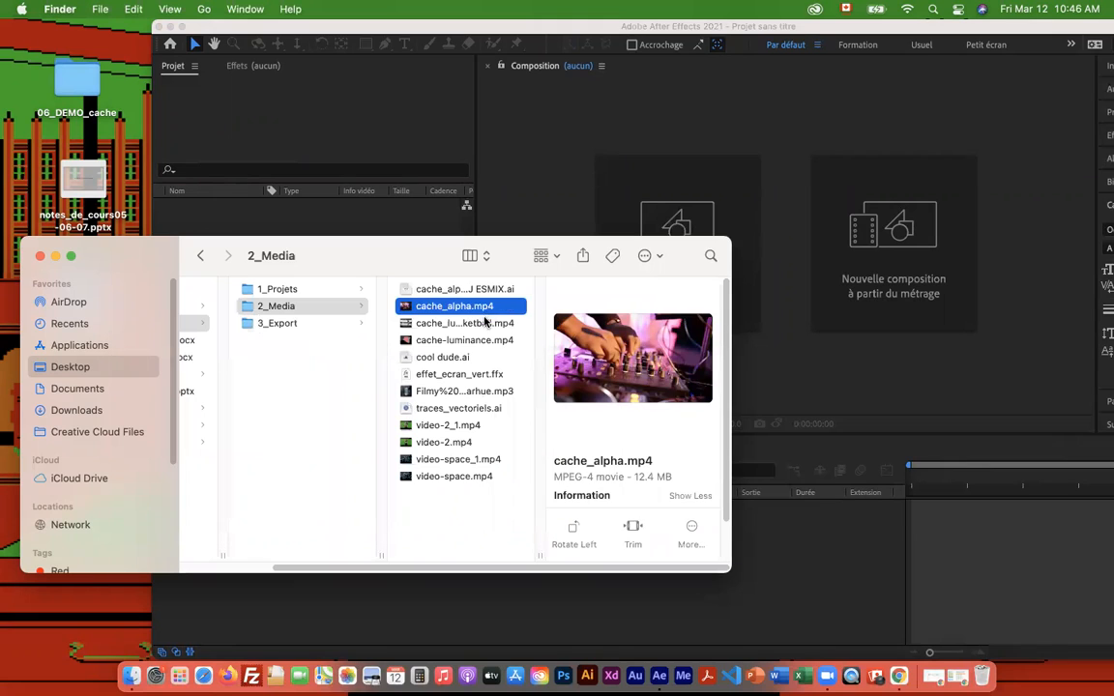
left_click(483, 325)
key("Down")
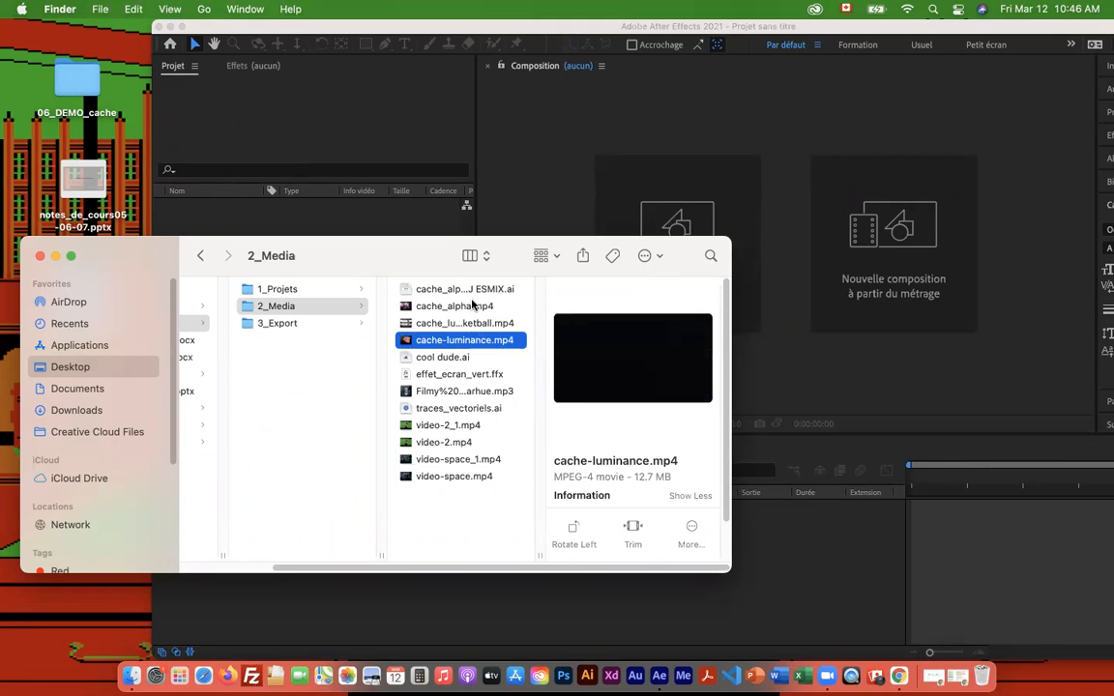
left_click(474, 303)
left_click(478, 290)
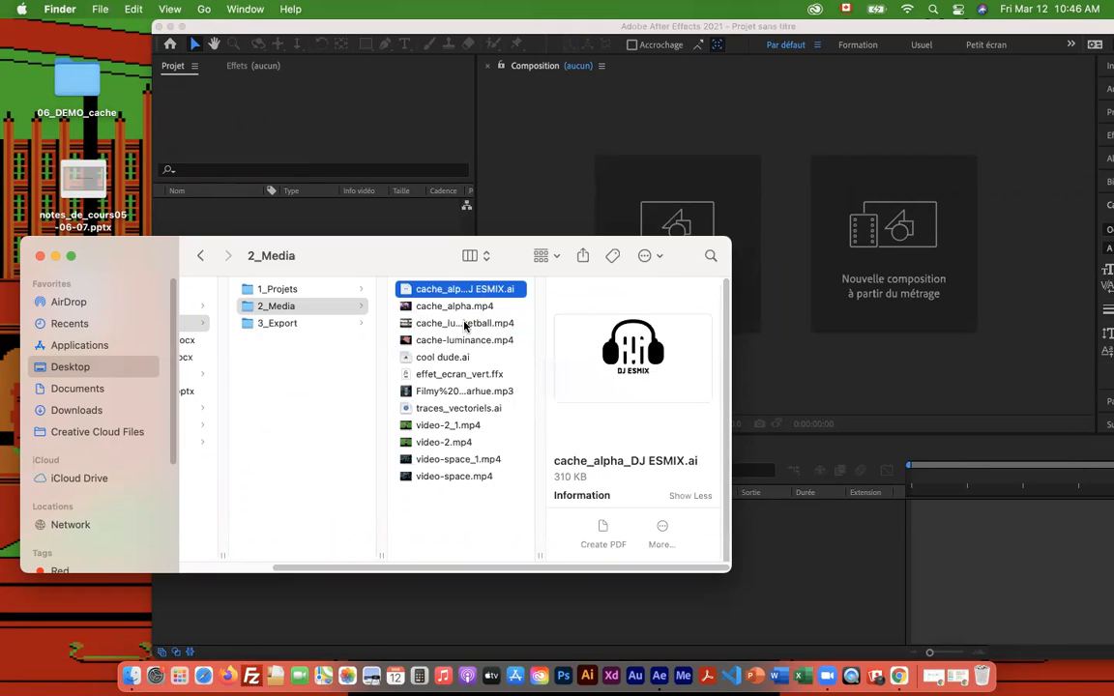
left_click(465, 325)
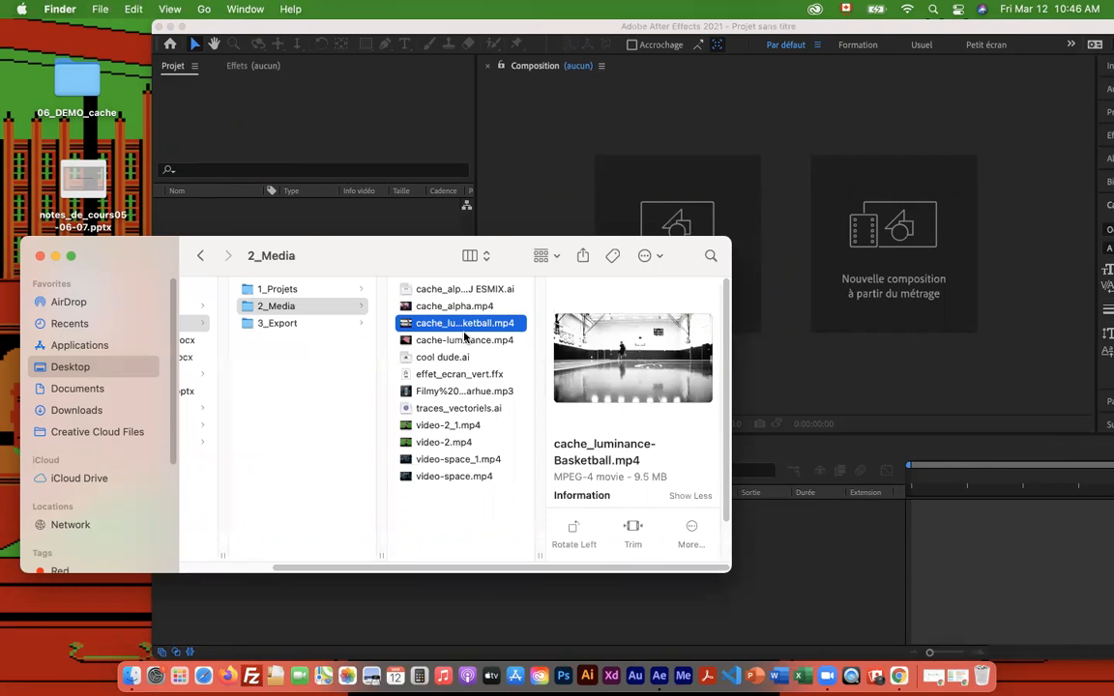
Preview cache_luminance-Basketball.mp4 in Finder and import it into the After Effects project.
key("space")
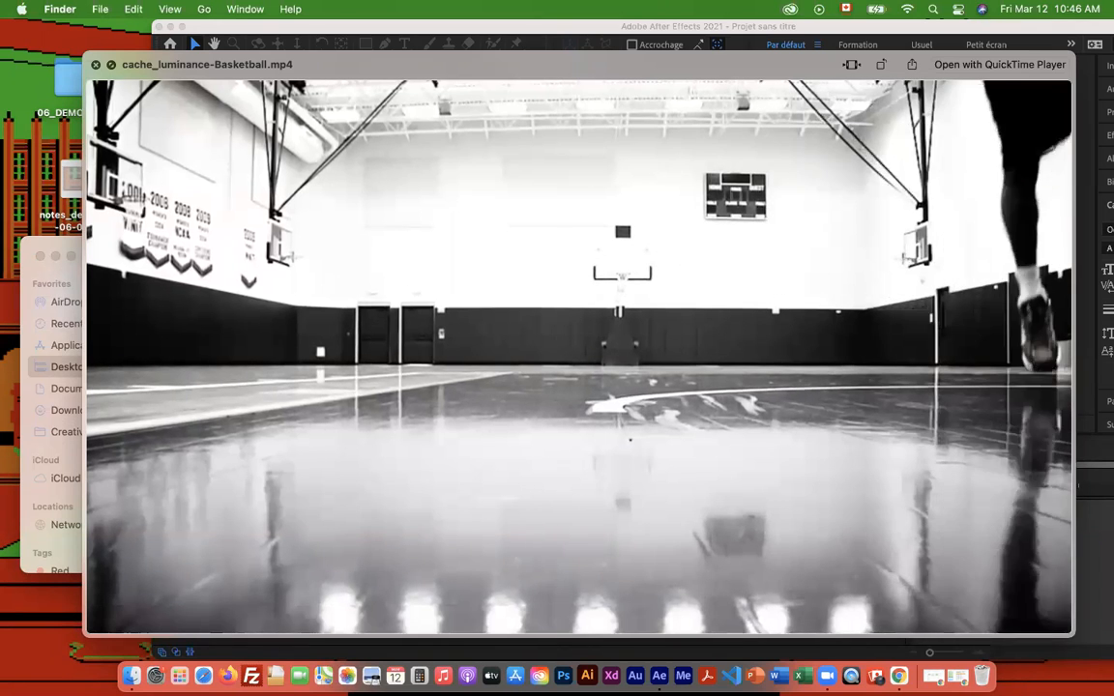
key("space")
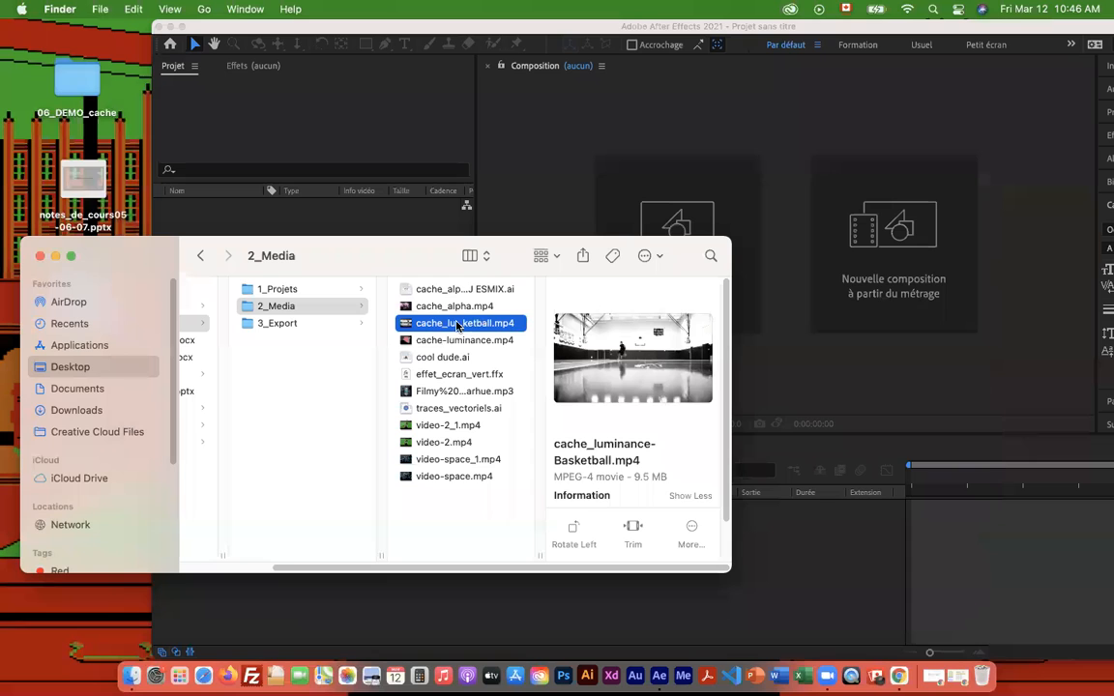
left_click_drag(426, 252, 311, 335)
left_click_drag(296, 402, 272, 332)
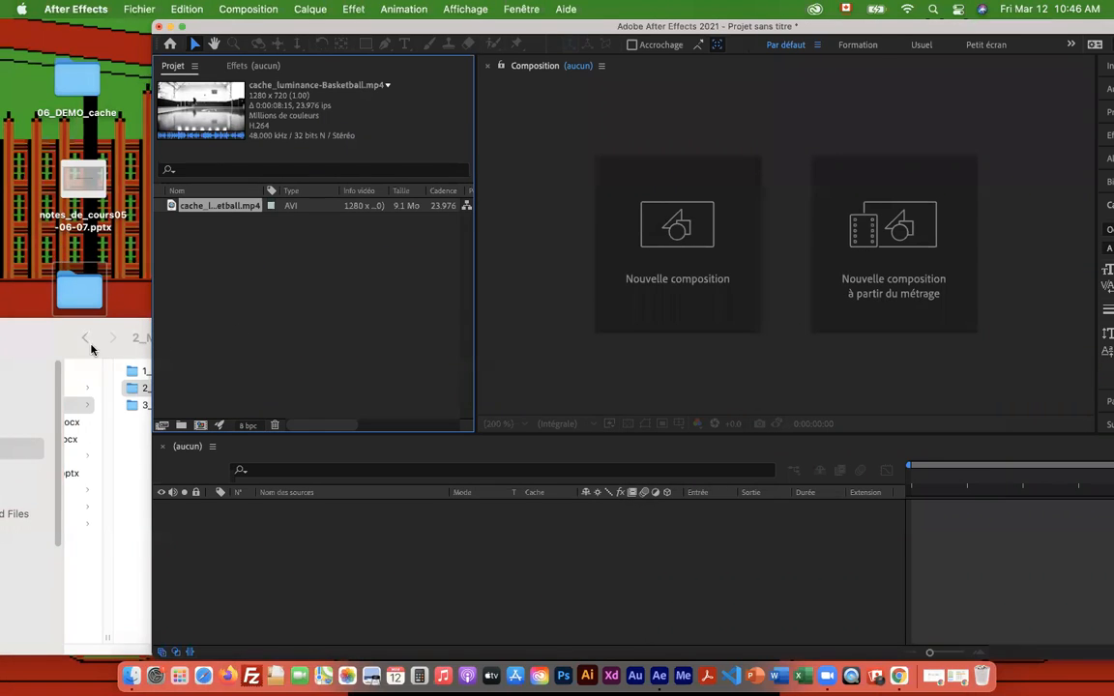
Return to the 2_Media folder in Finder, preview cache-luminance.mp4, and import it into the After Effects project.
left_click(43, 290)
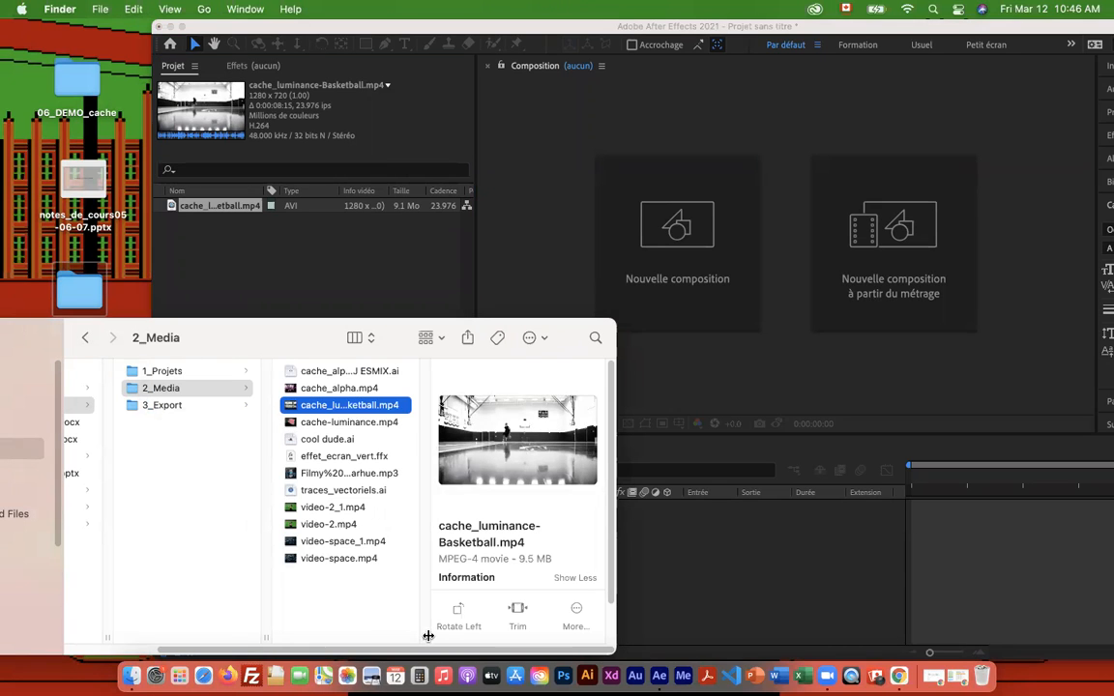
left_click_drag(428, 636, 554, 635)
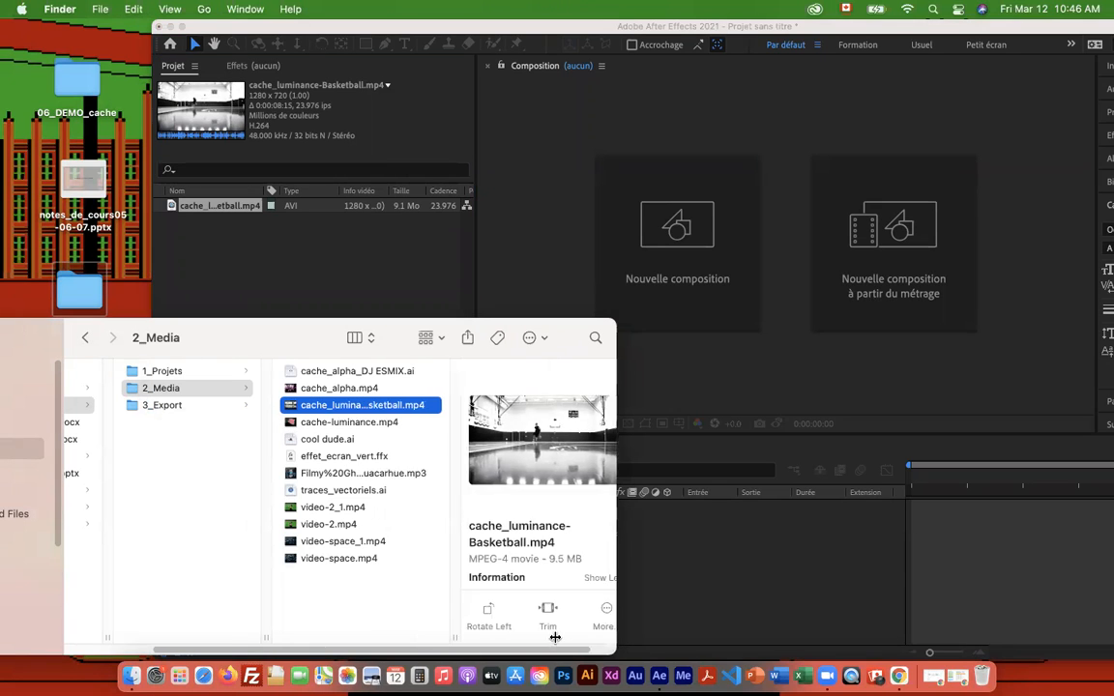
left_click(324, 423)
key("space")
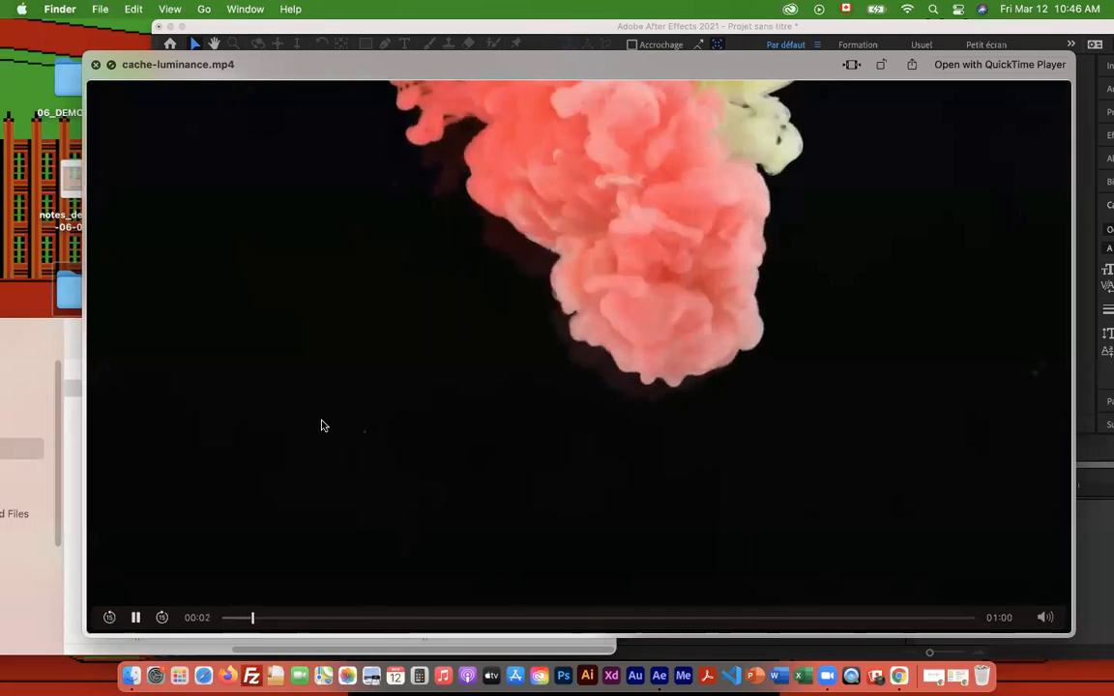
left_click_drag(291, 619, 125, 589)
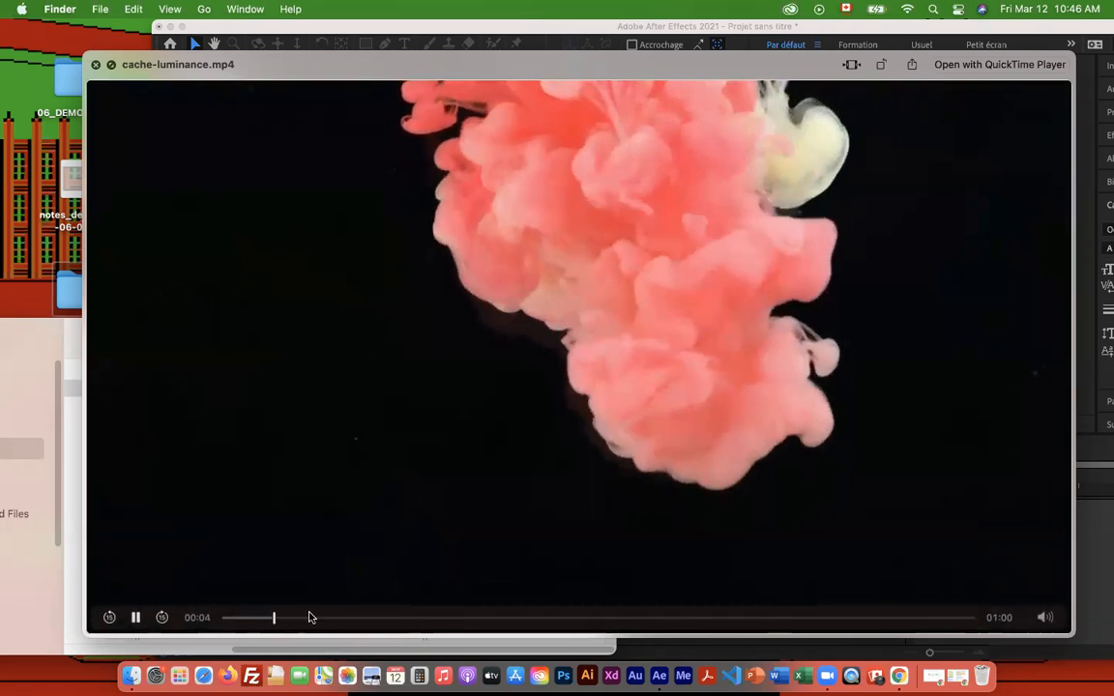
mouse_move(306, 622)
left_mouse_down()
mouse_move(532, 614)
mouse_move(296, 617)
left_mouse_up()
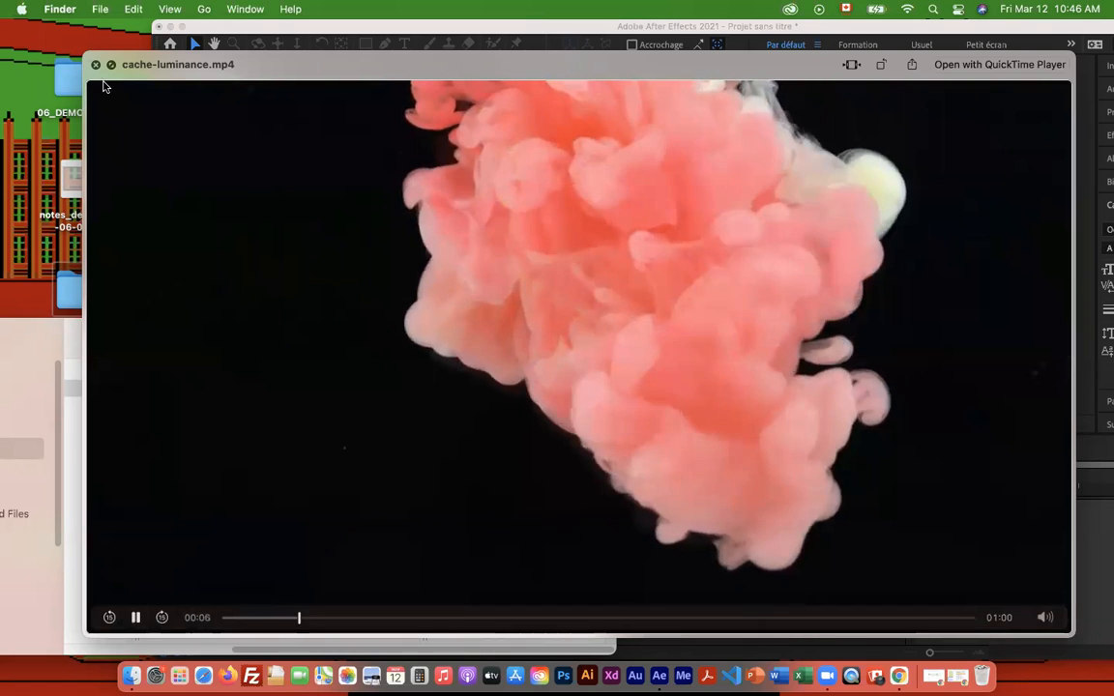
key("space")
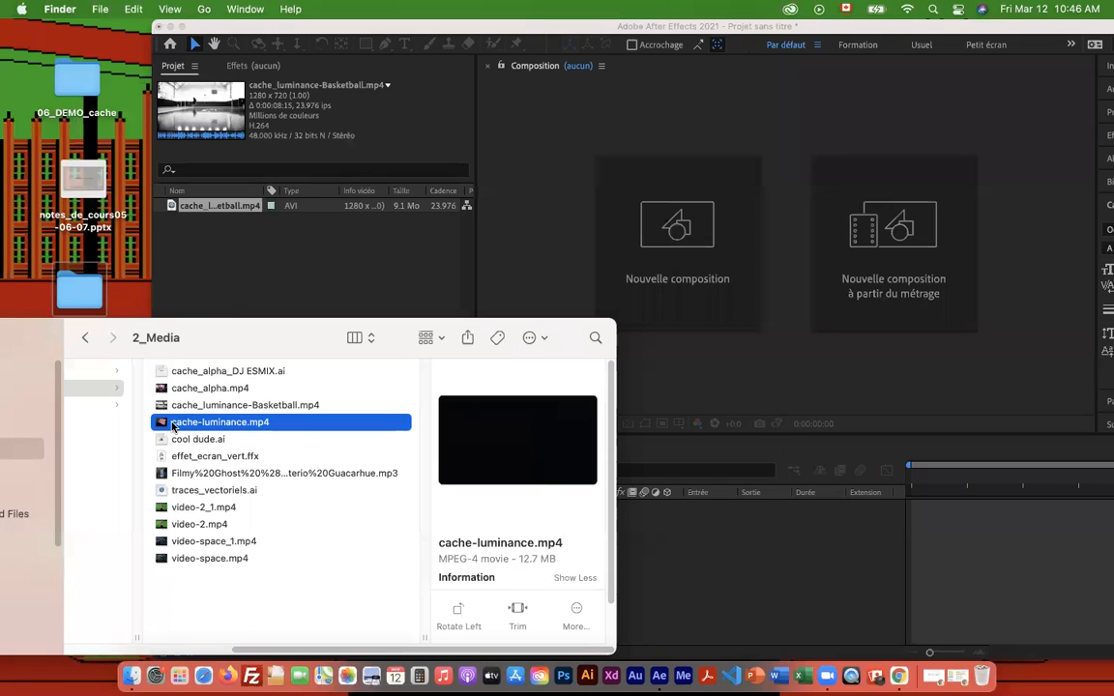
left_click_drag(162, 423, 239, 269)
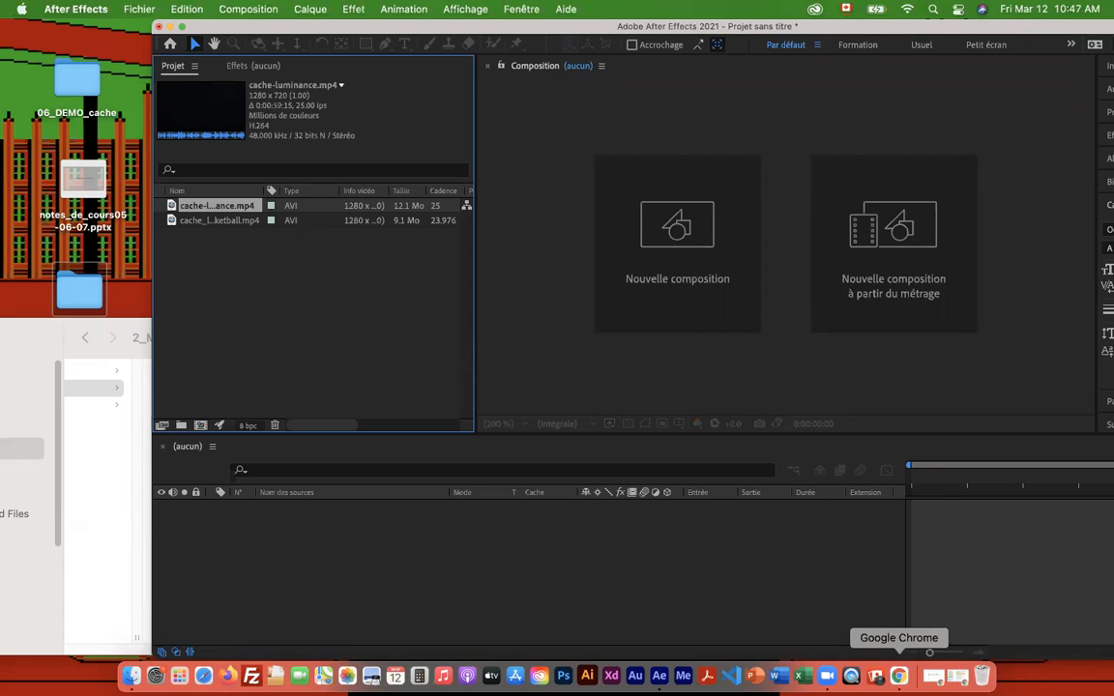
Switch to Chrome, search Google for "pexels video" in a new tab, and open the Pexels Videos page.
left_click(900, 677)
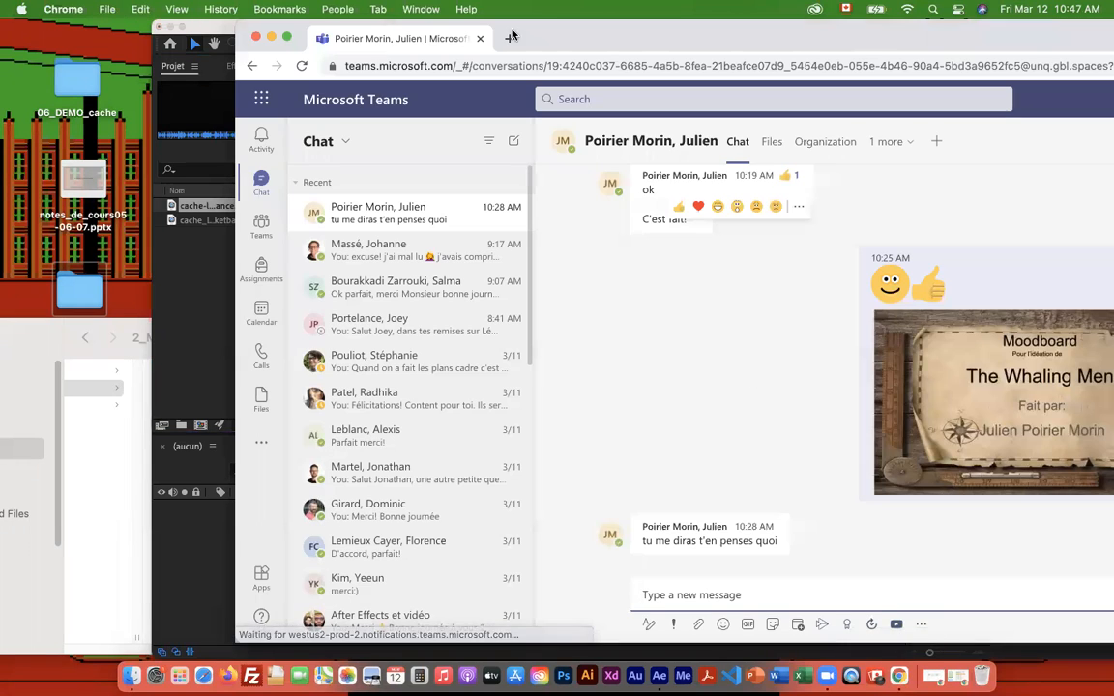
key("super+t")
left_click_drag(741, 39, 637, 41)
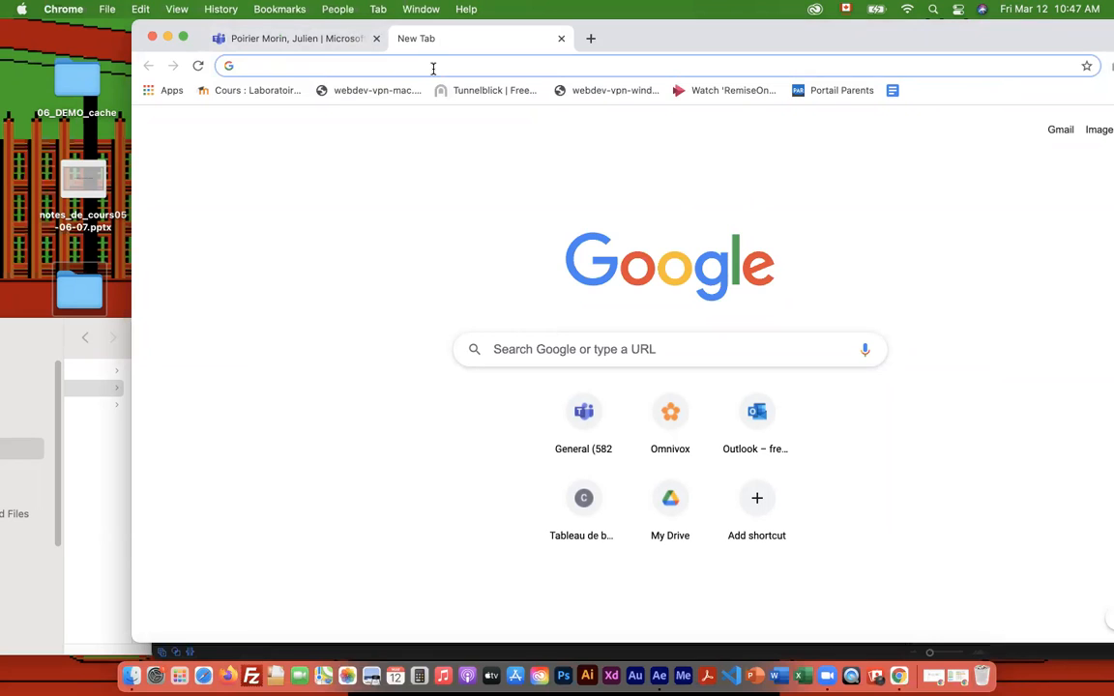
type("pex")
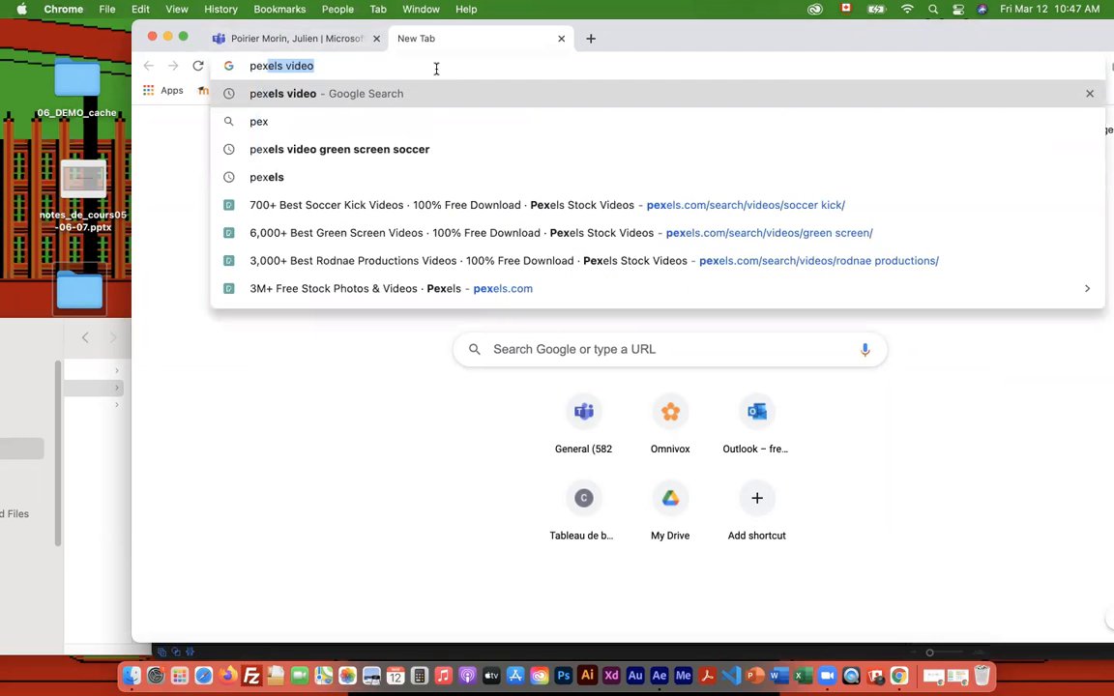
key("Return")
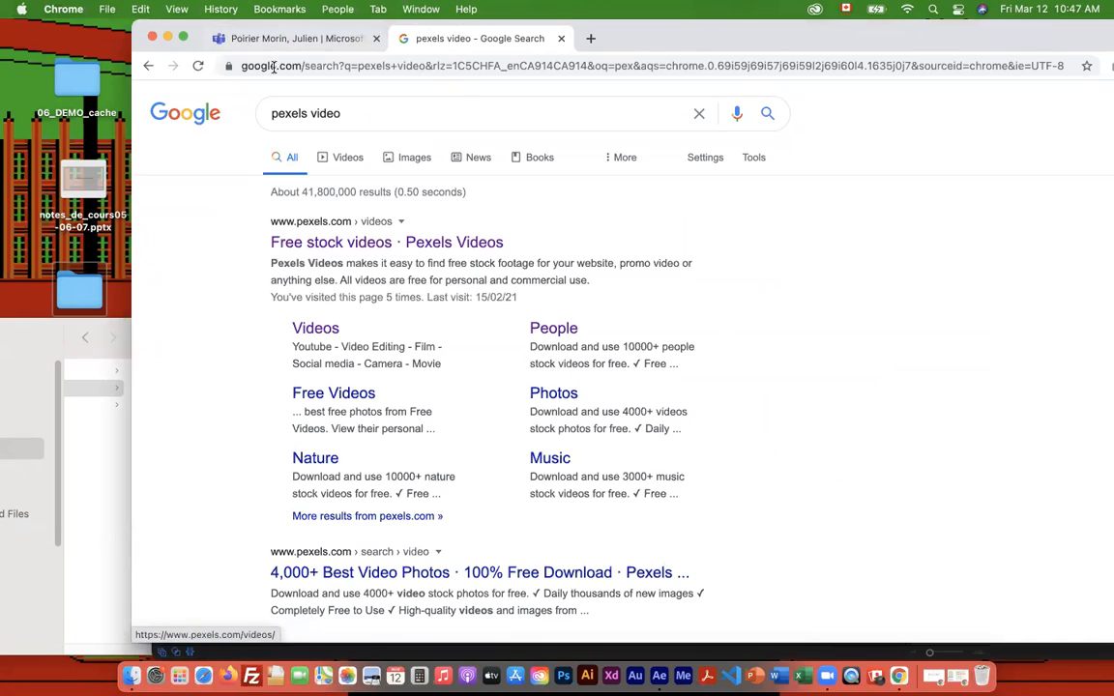
left_click(307, 330)
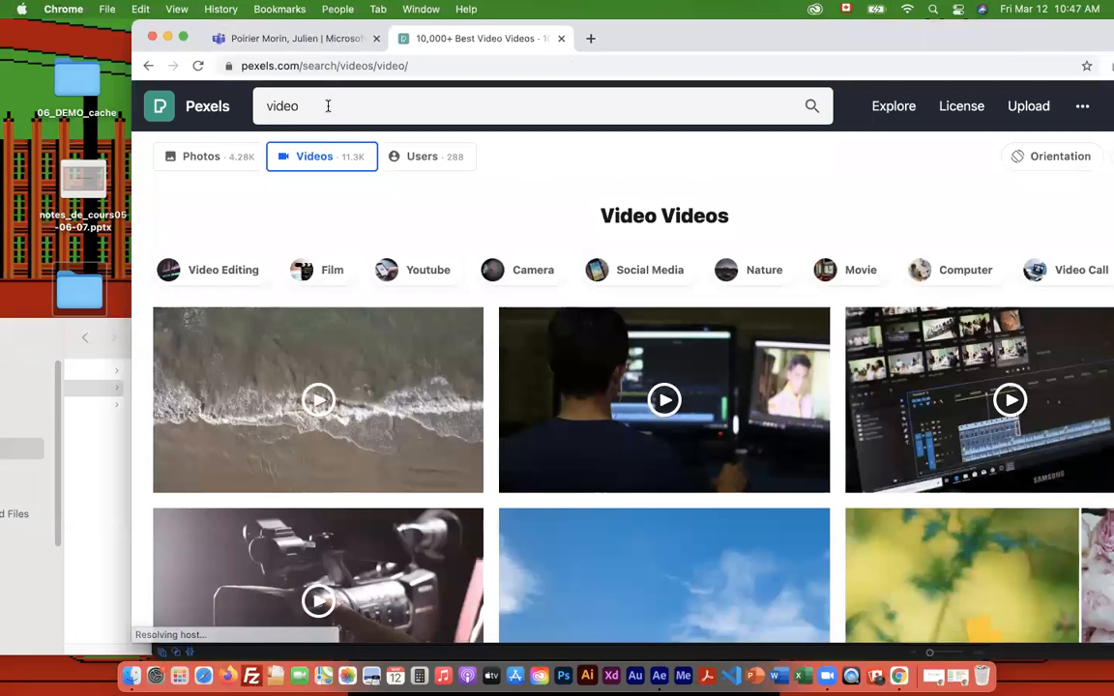
Search Pexels videos for "basketball" and download the Basketball Ring video.
left_click_drag(328, 106, 256, 101)
type("basket")
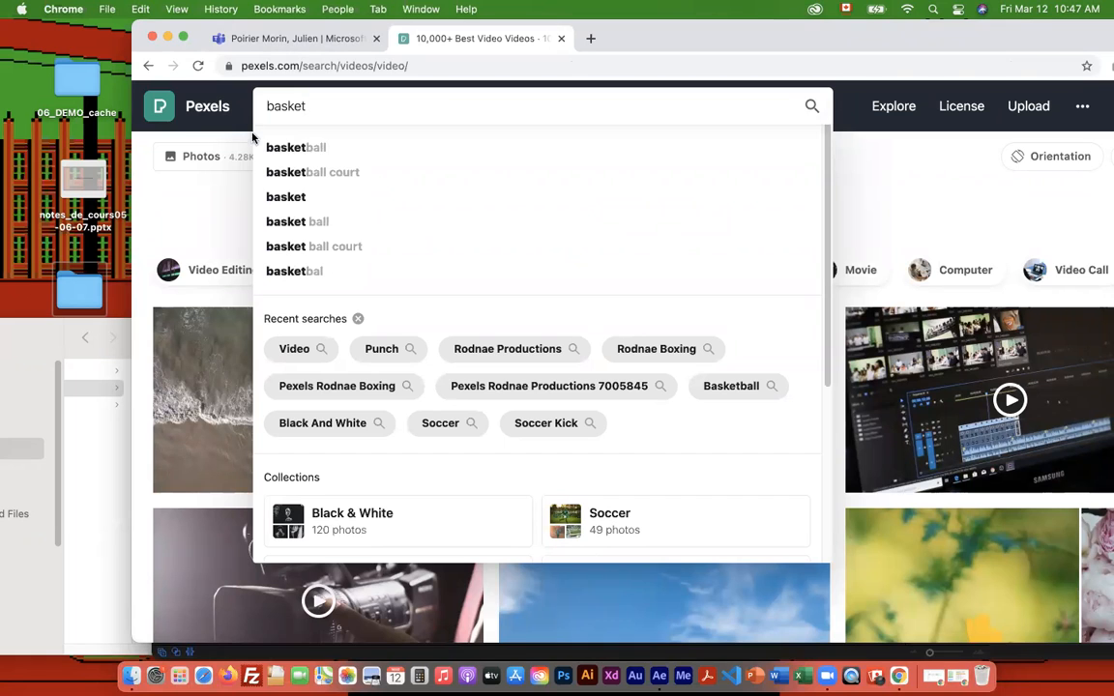
key("Down")
key("Return")
mouse_move(304, 426)
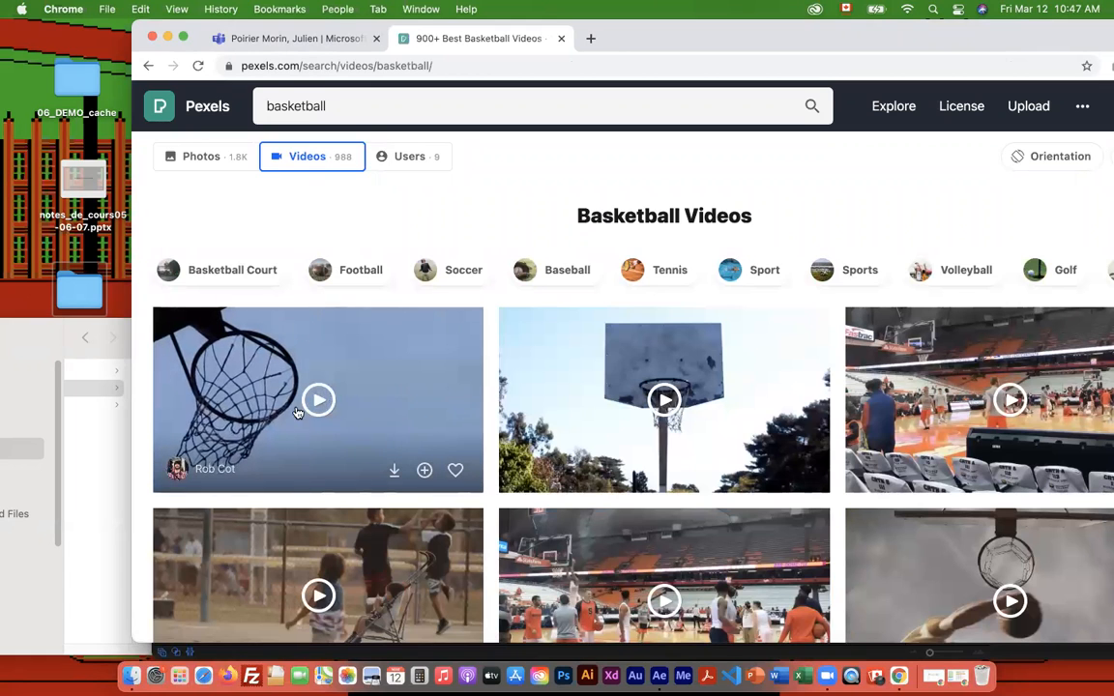
left_click_drag(654, 30, 573, 30)
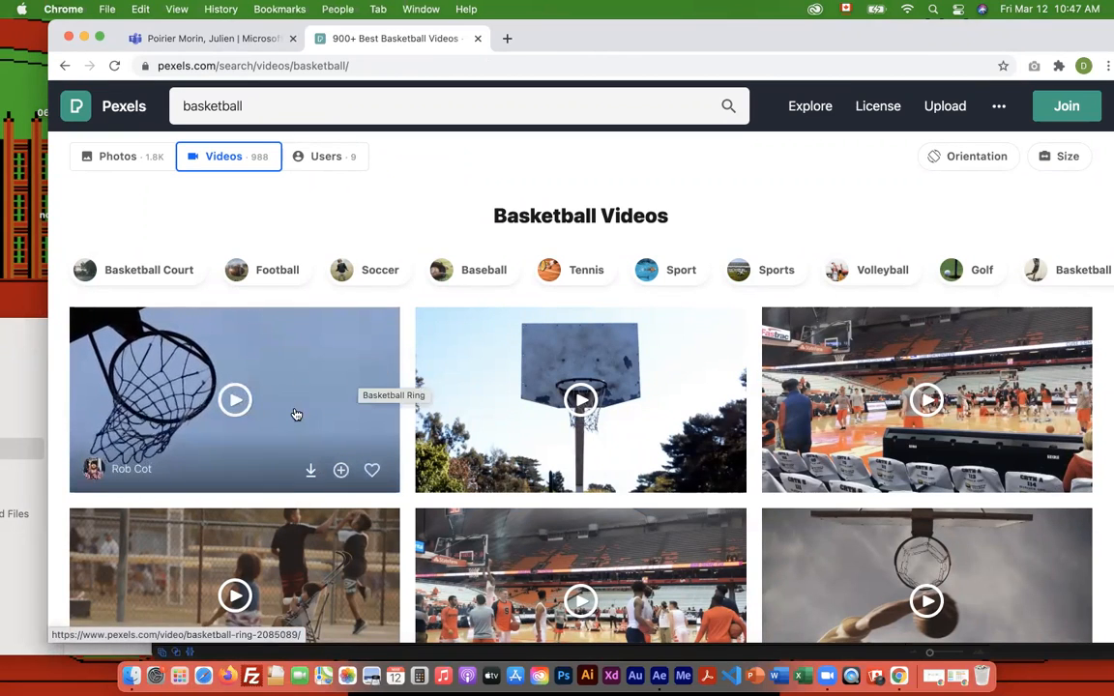
left_click(311, 470)
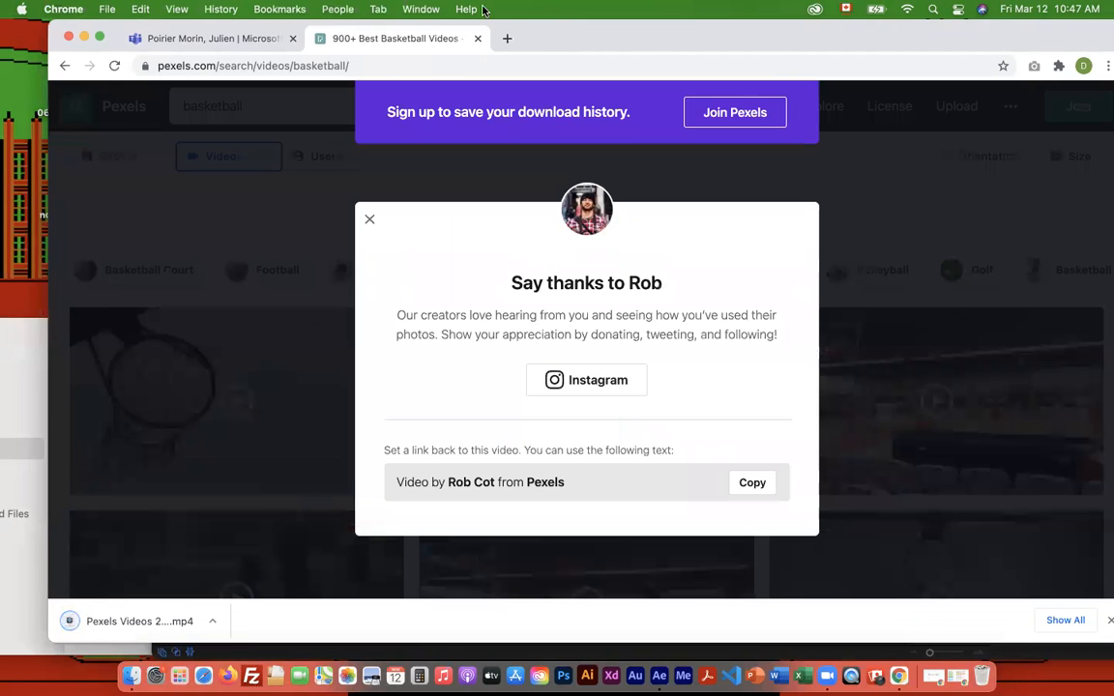
Import the downloaded Pexels basketball video from Chrome into the After Effects project.
left_click_drag(576, 36, 730, 38)
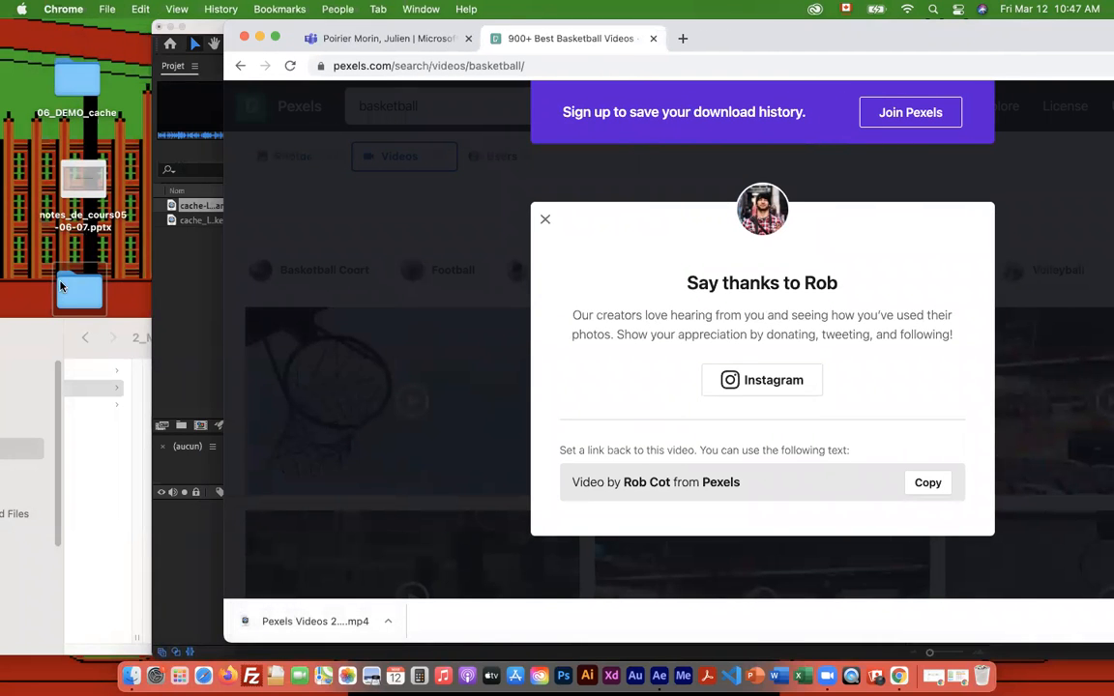
left_click_drag(26, 330, 674, 331)
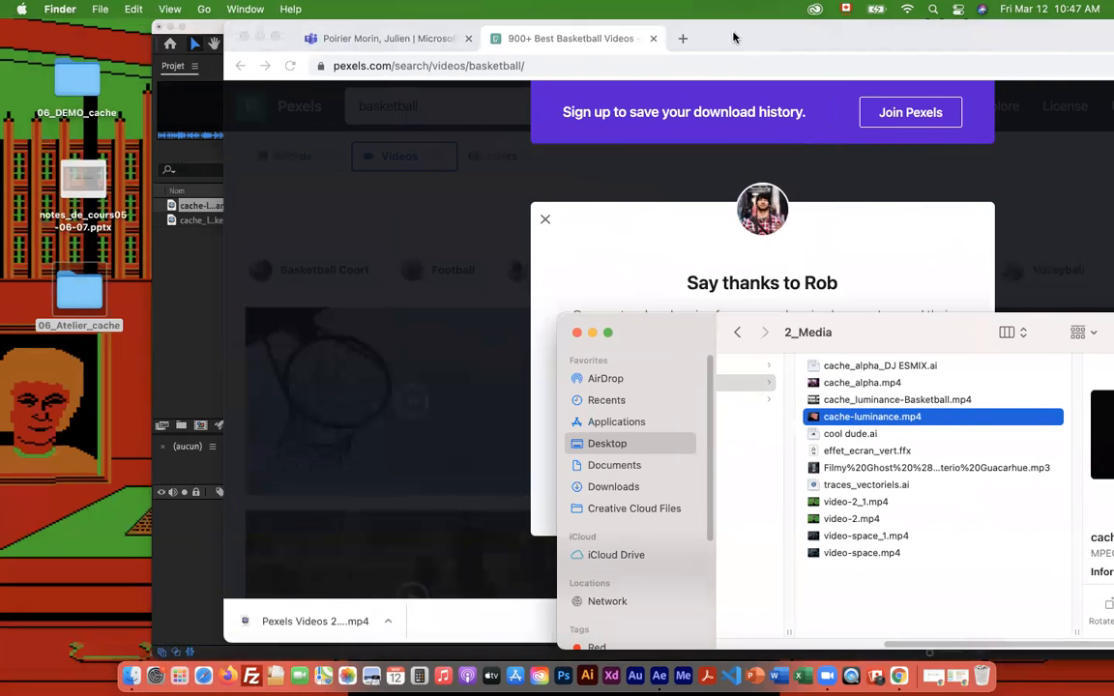
left_click_drag(668, 39, 946, 39)
left_click_drag(581, 636, 253, 320)
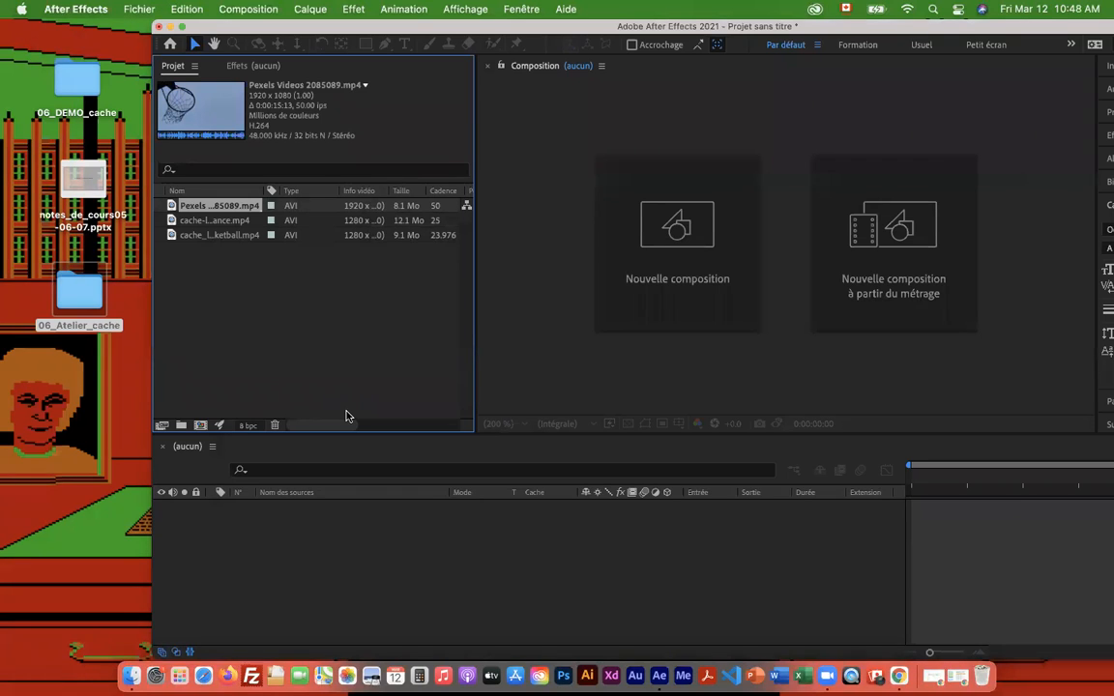
Start a new composition named "cache de lumi" with the HDV/HDTV 720 29,97 preset.
left_click_drag(408, 33, 308, 31)
left_click(249, 9)
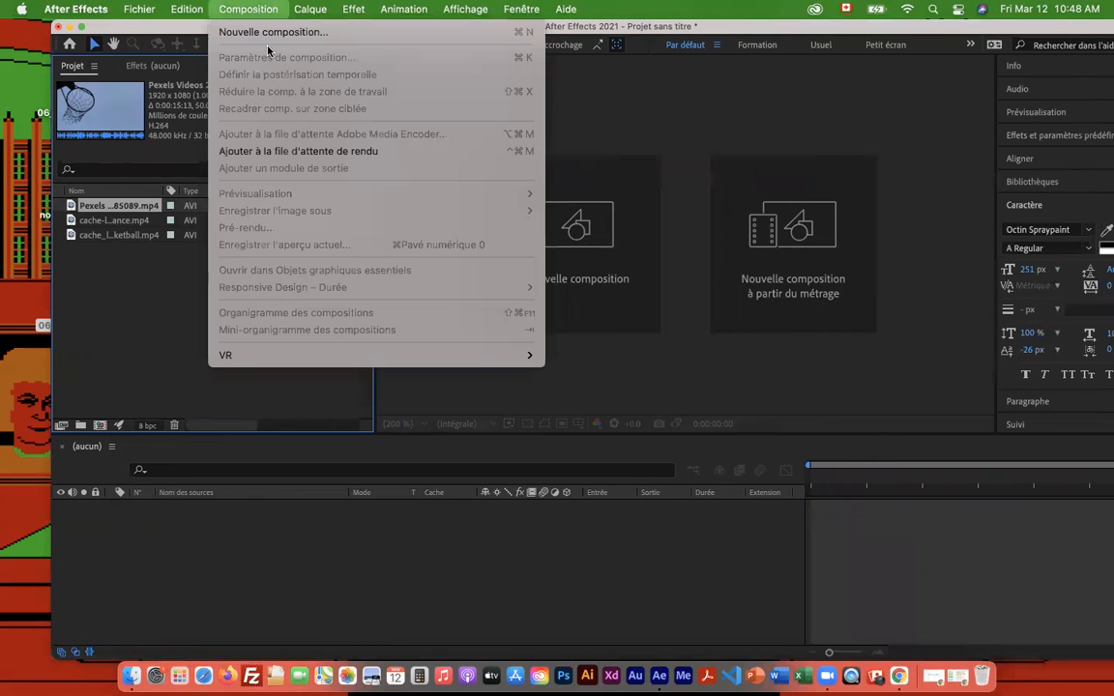
left_click(269, 33)
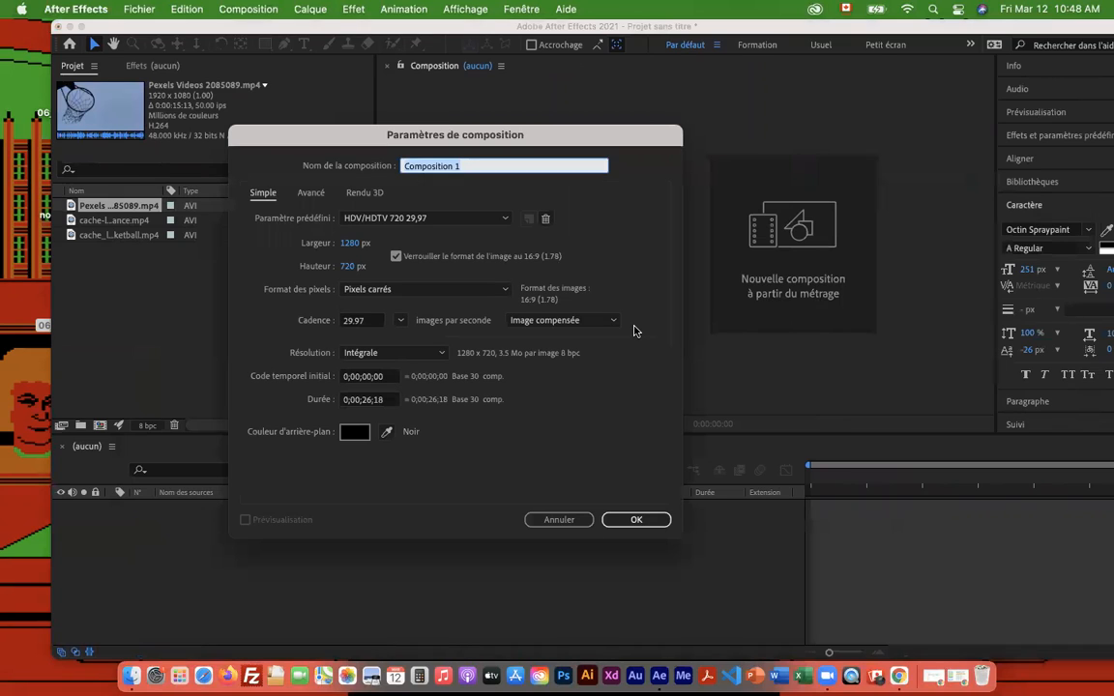
type("cache de lumi")
left_click_drag(455, 130, 366, 107)
left_click(345, 173)
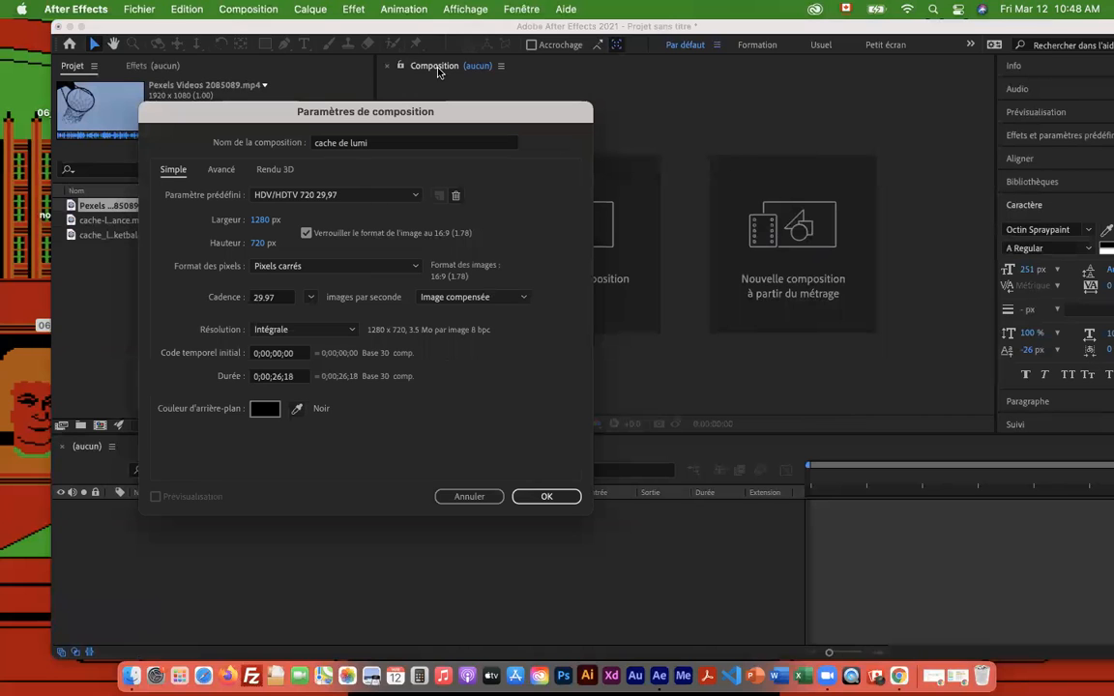
left_click(366, 199)
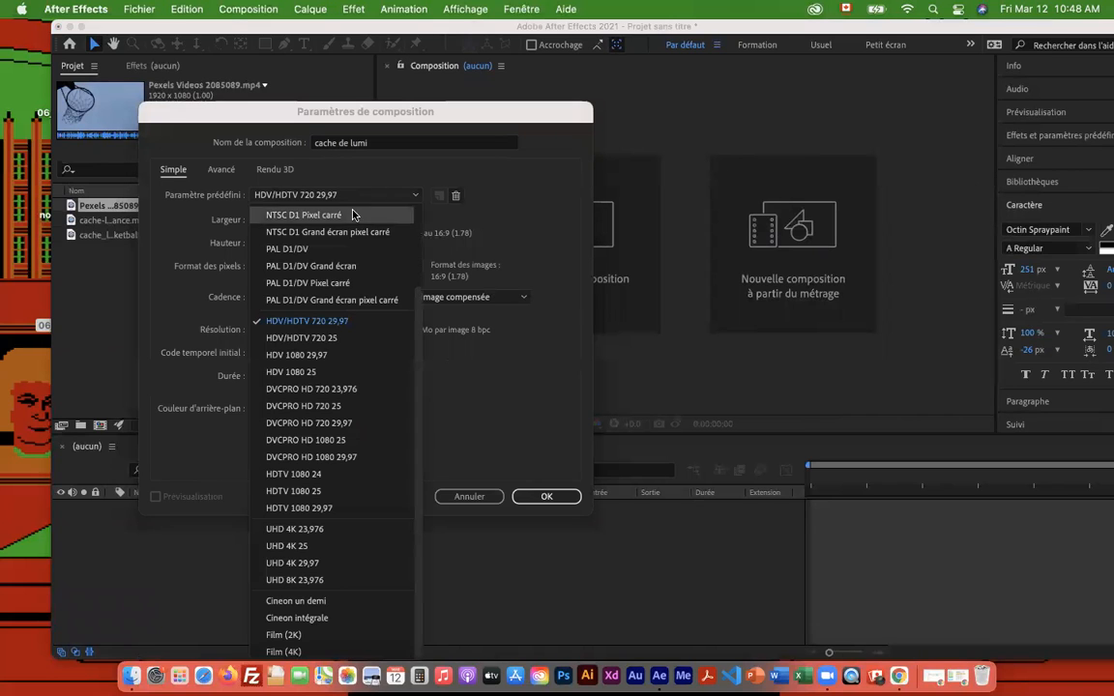
left_click(220, 208)
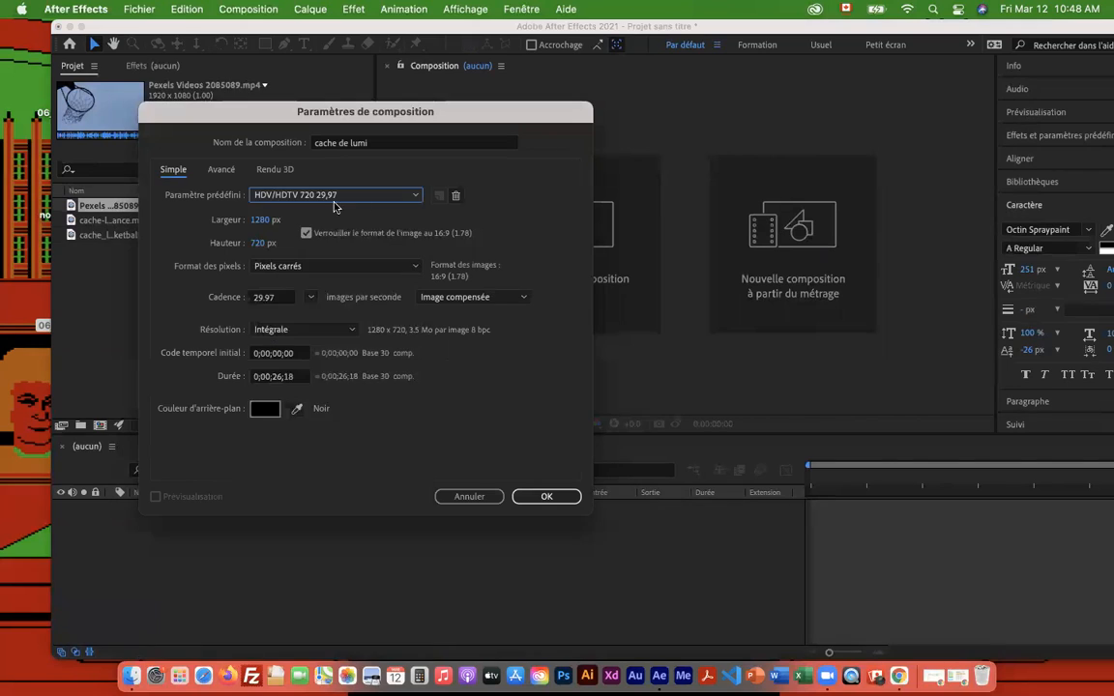
left_click(410, 198)
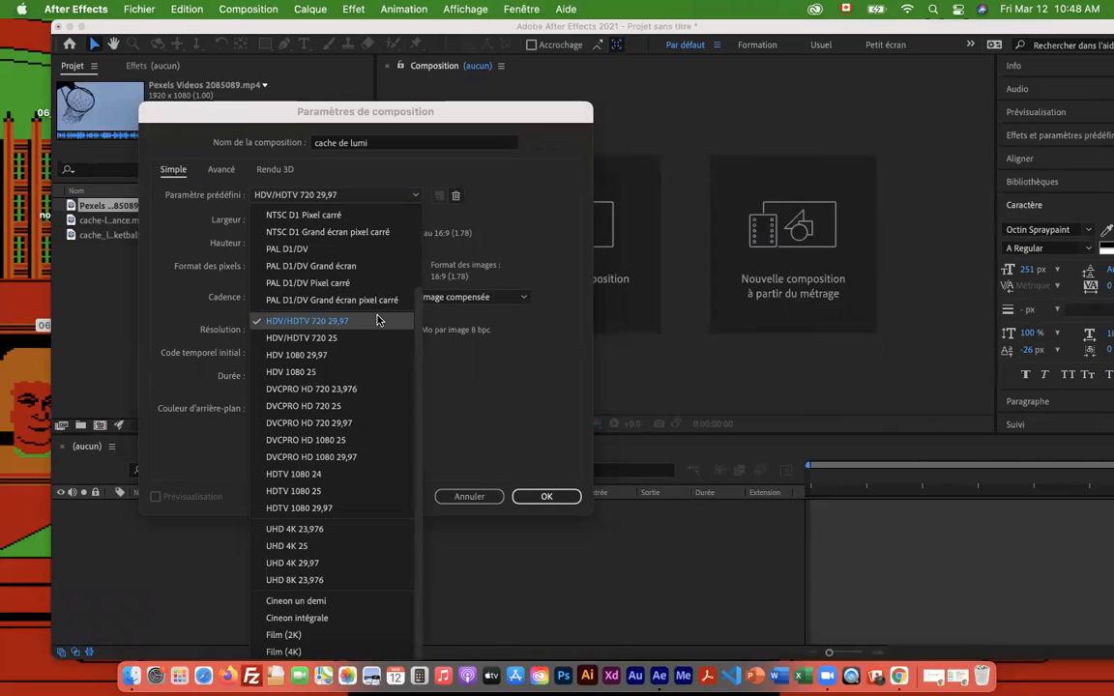
left_click(308, 321)
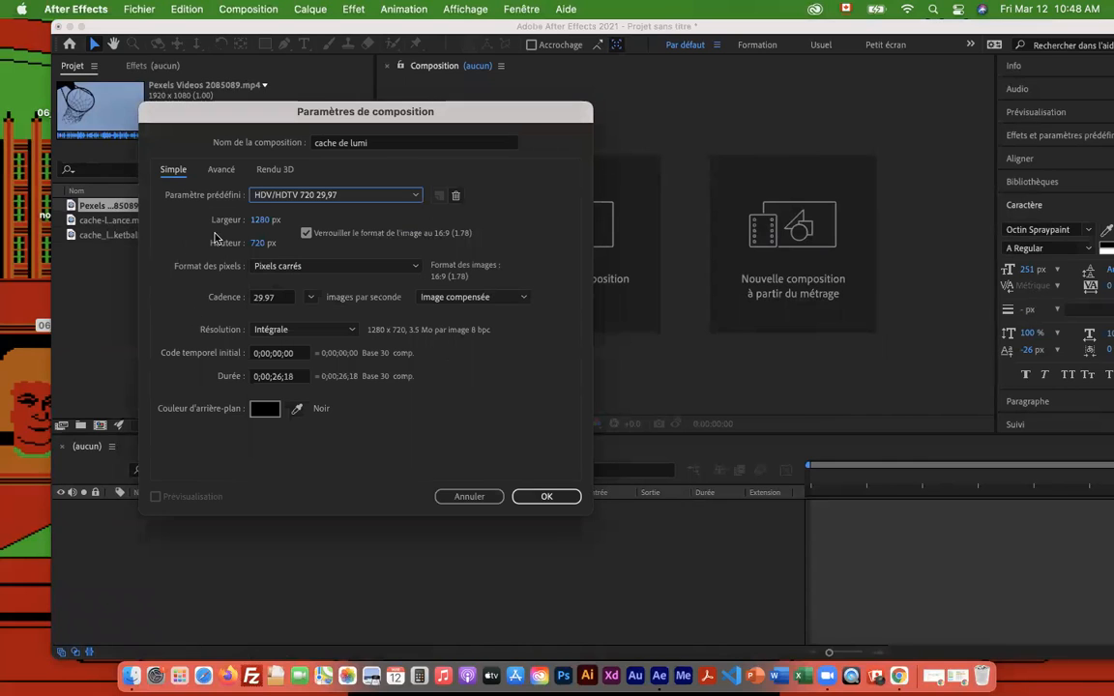
Set the composition's frame rate to 30 fps and its duration to 0:00:07:00, and create it.
left_click(281, 299)
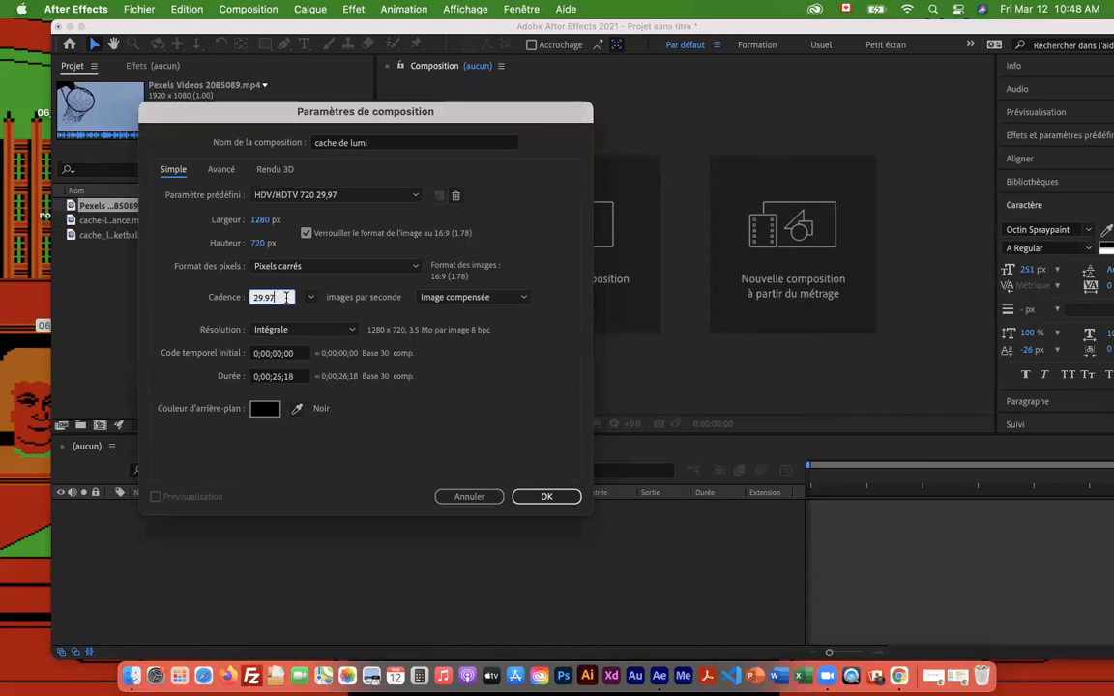
left_click(310, 297)
left_click(340, 432)
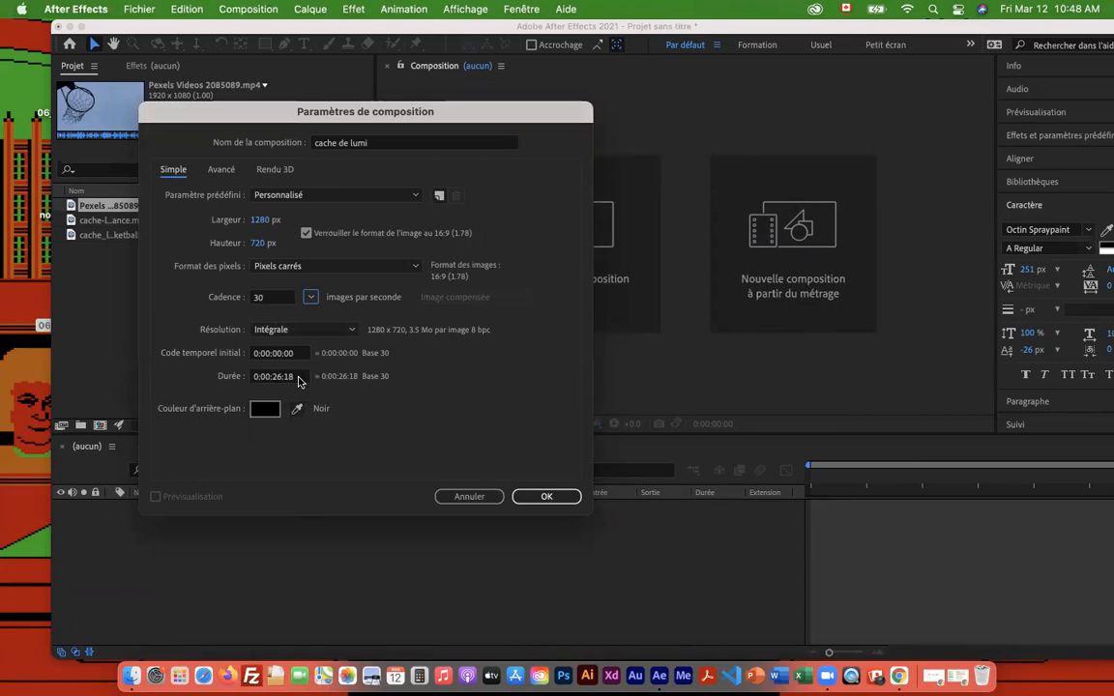
left_click(299, 378)
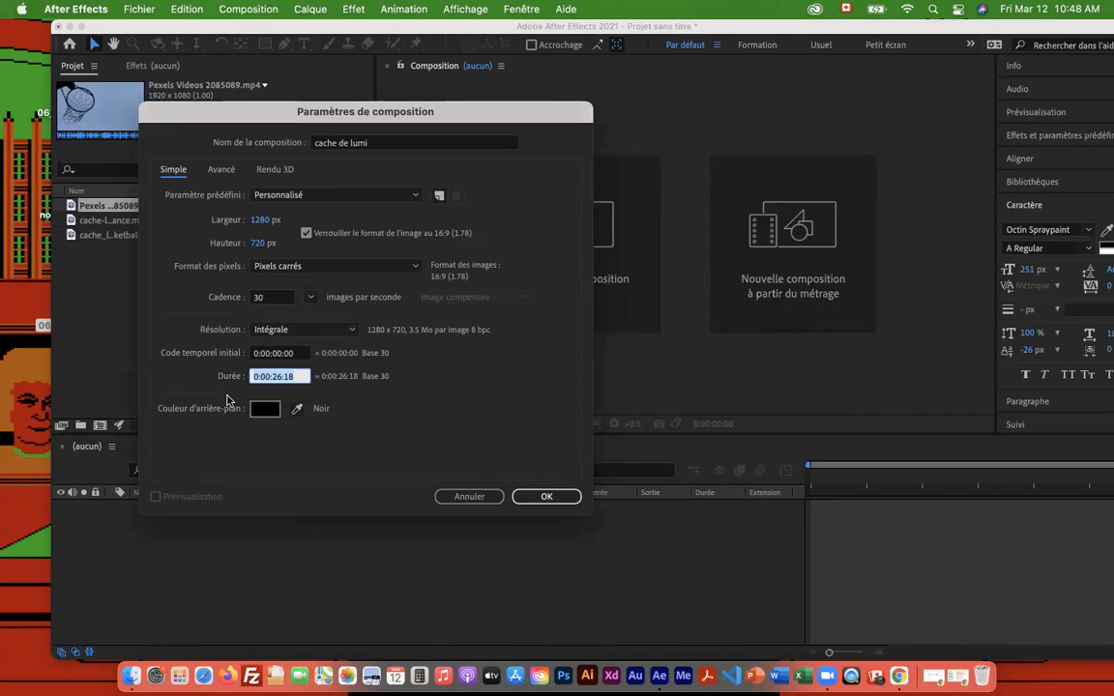
type("700")
left_click(546, 497)
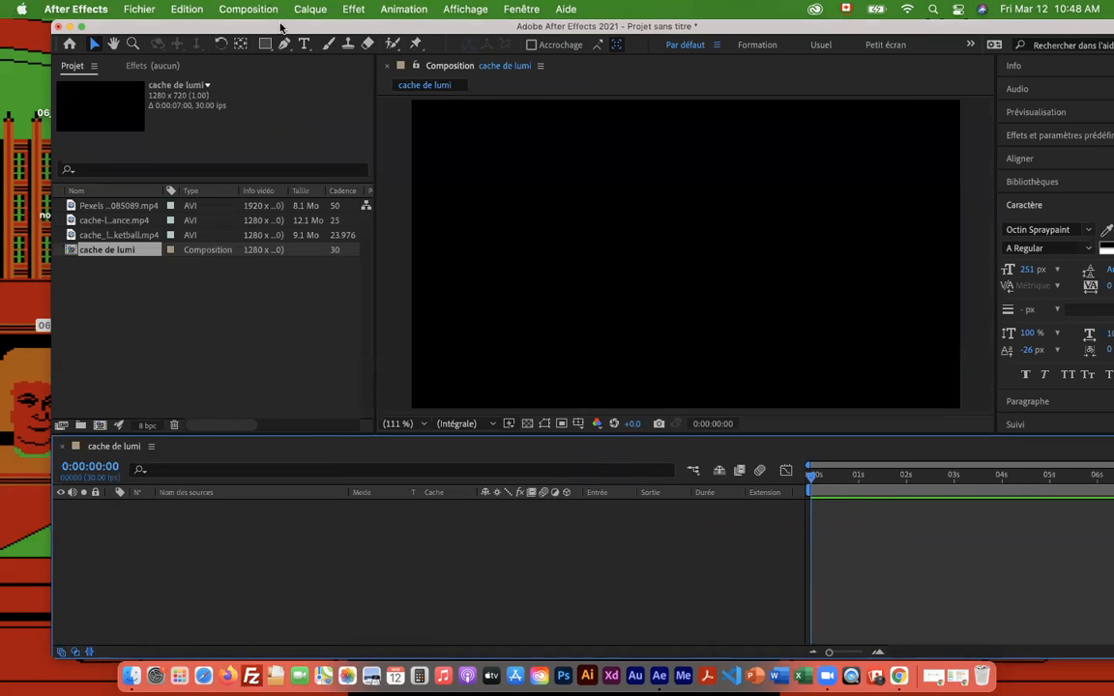
Add the Pexels Videos 2085089.mp4 clip to the cache de lumi composition and give its layer the Rose label colour.
left_click_drag(280, 27, 257, 19)
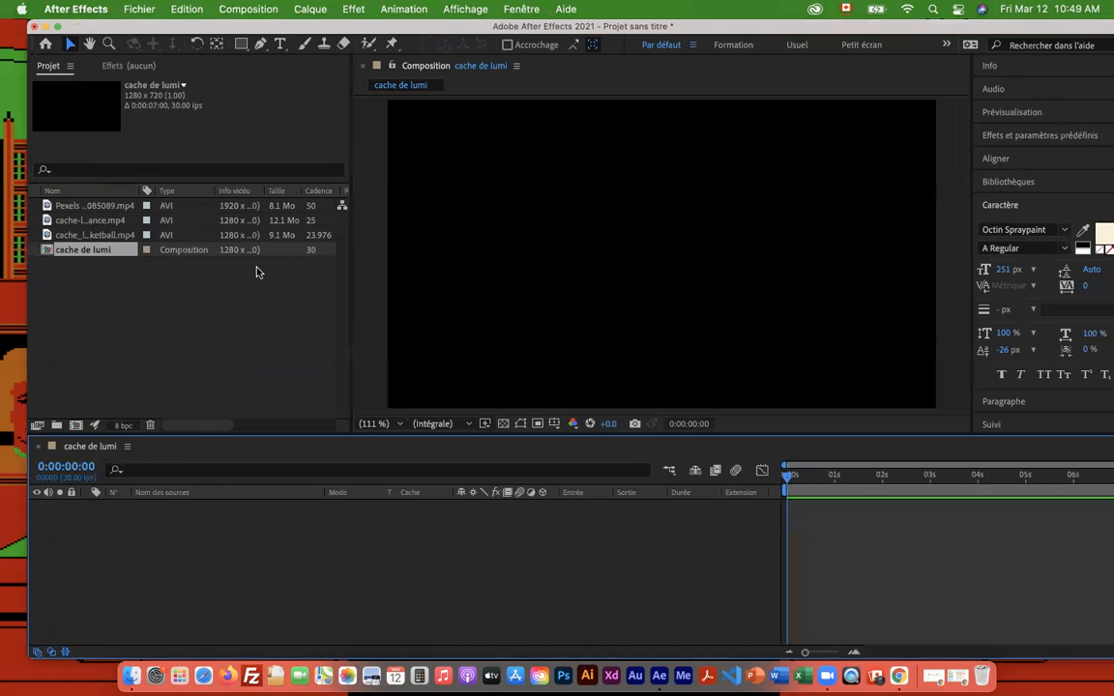
left_click(76, 237)
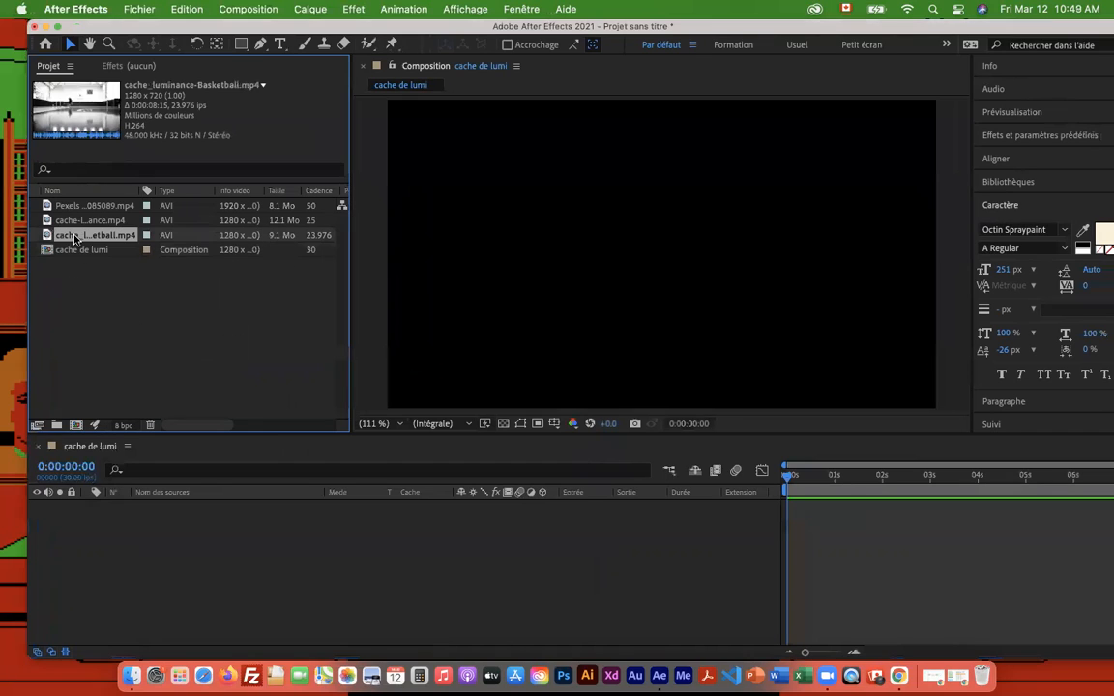
left_click(73, 222)
left_click(66, 204)
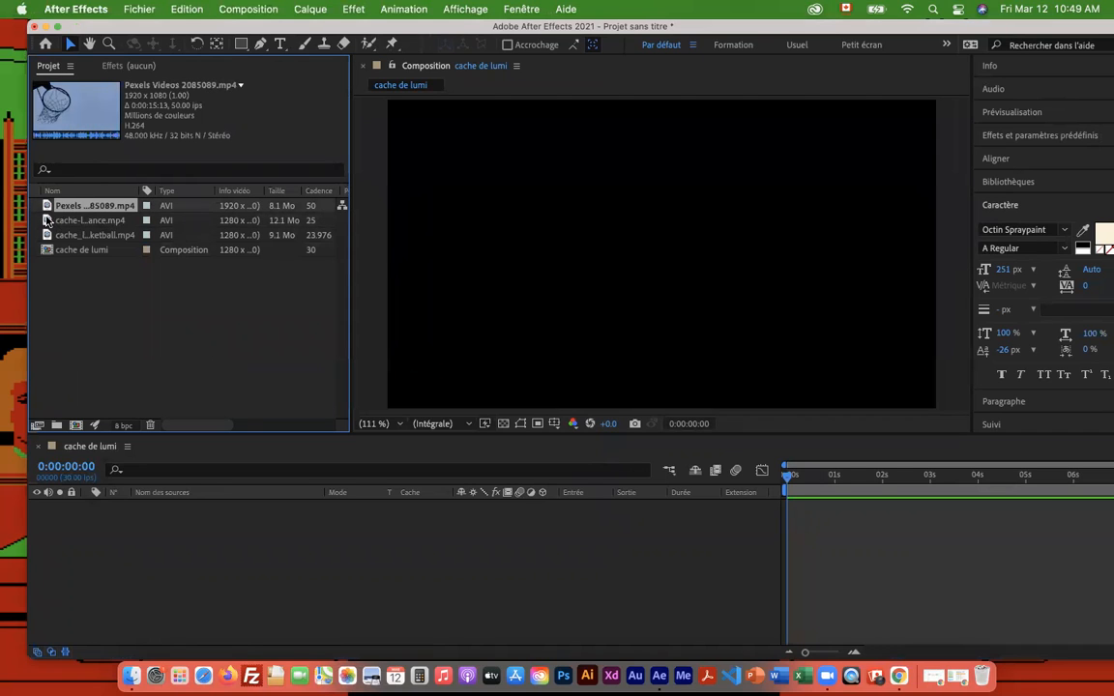
left_click_drag(45, 208, 89, 531)
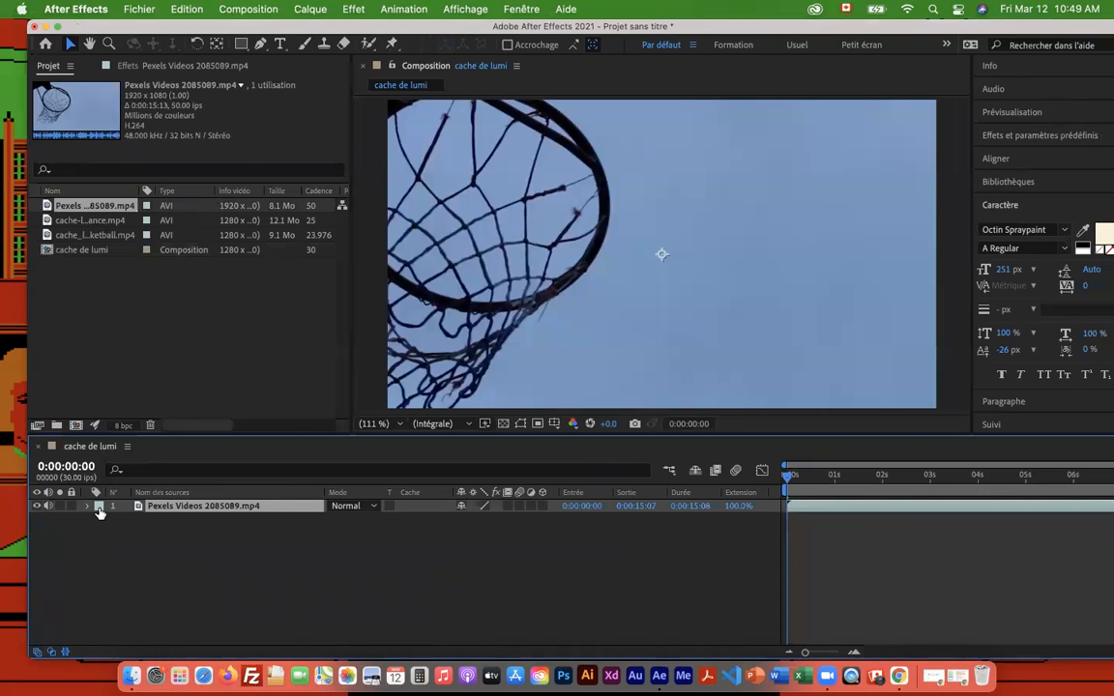
left_click(99, 507)
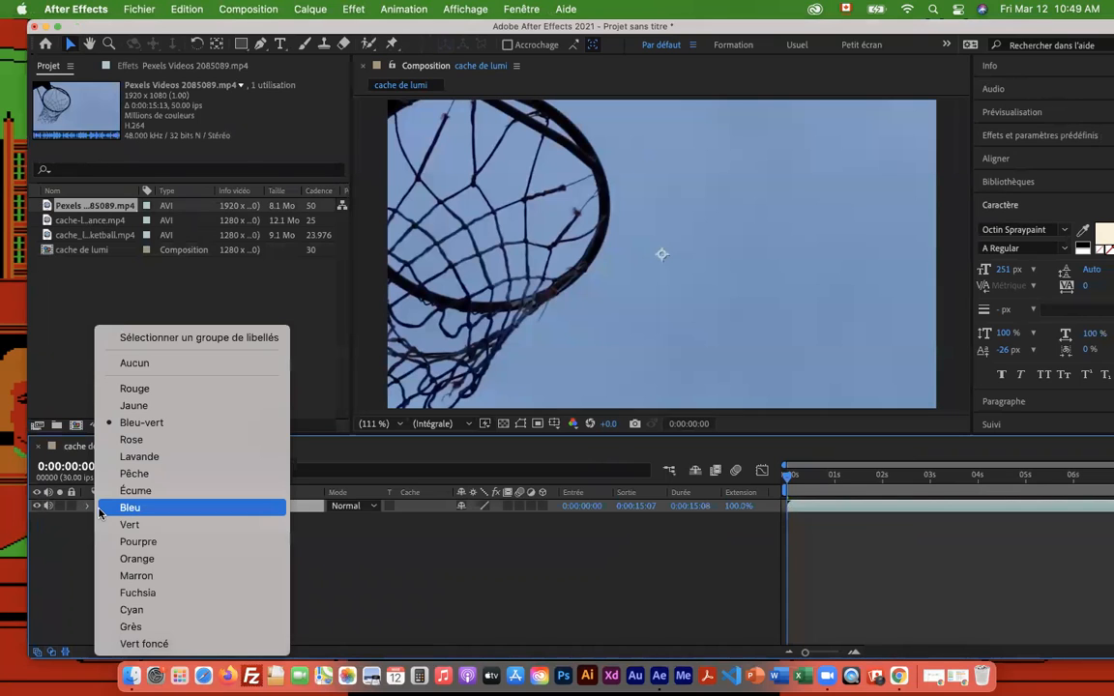
left_click(134, 442)
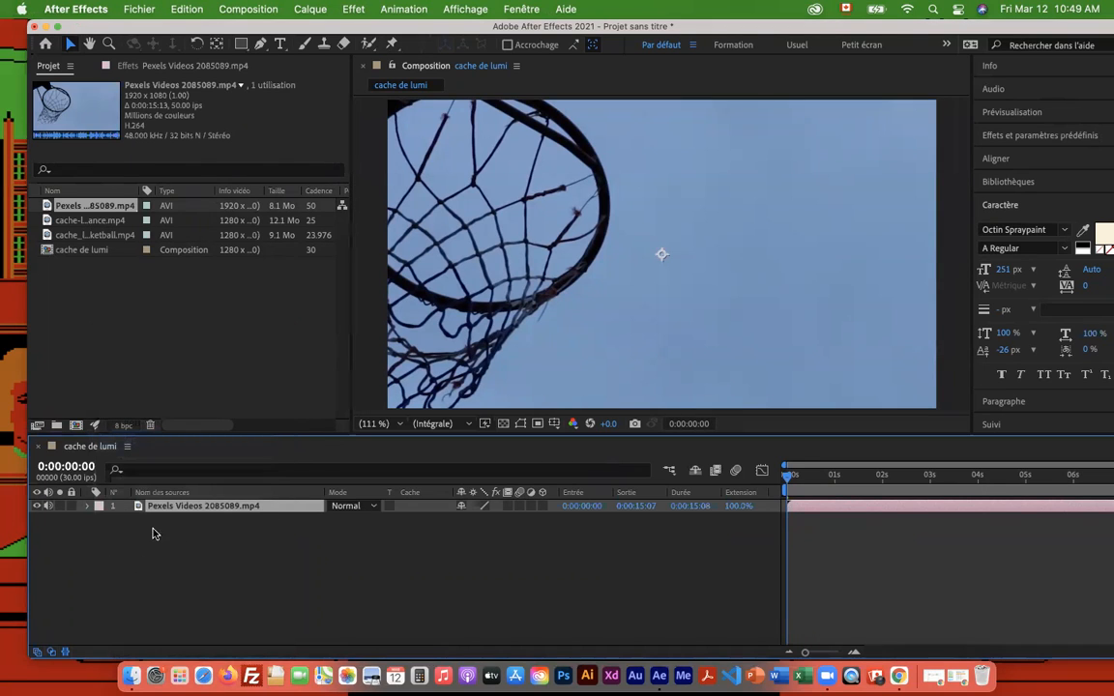
Add the cache_luminance-Basketball.mp4 clip as a layer above the Pexels video and preview its opening seconds.
left_click(70, 221)
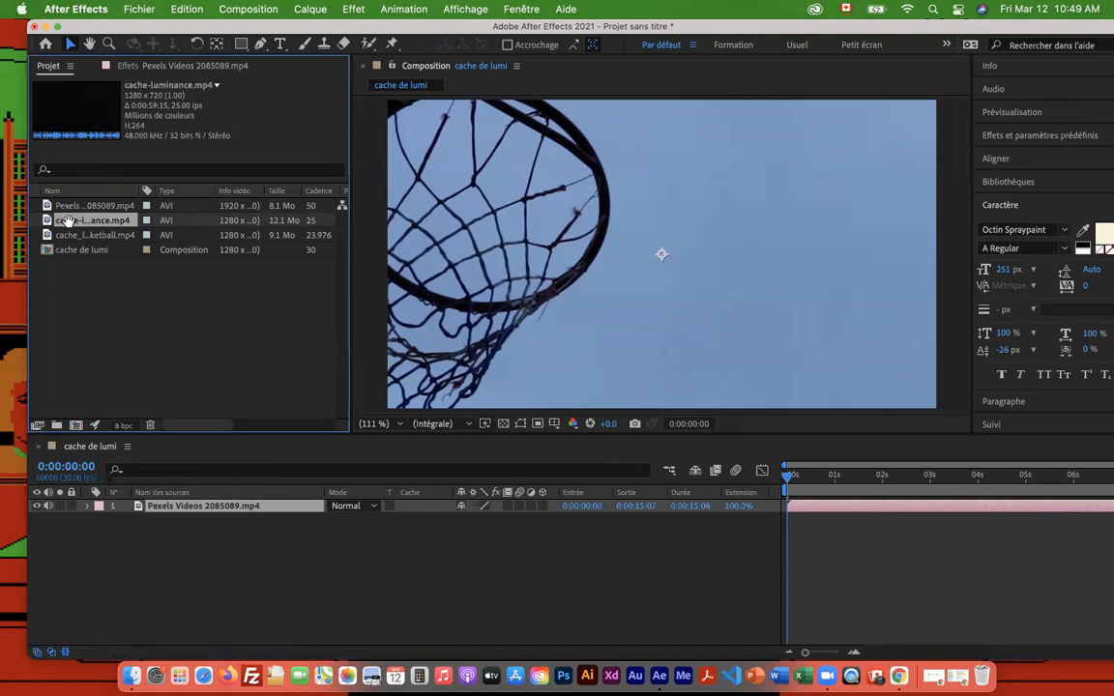
key("space")
left_click(68, 237)
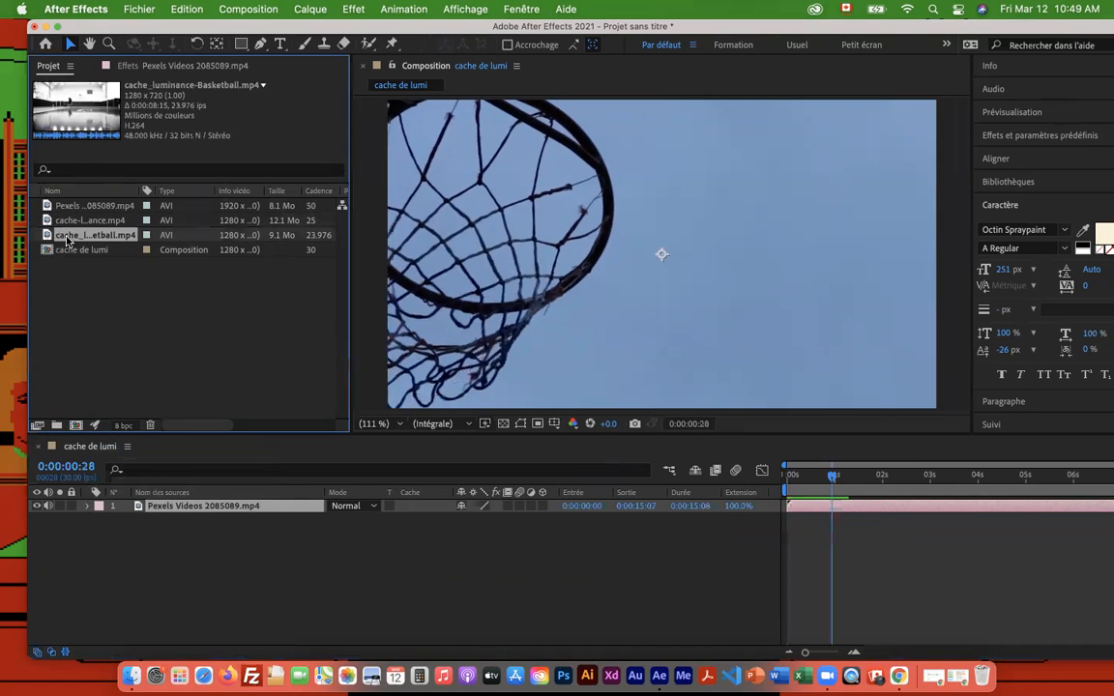
left_click_drag(45, 235, 138, 502)
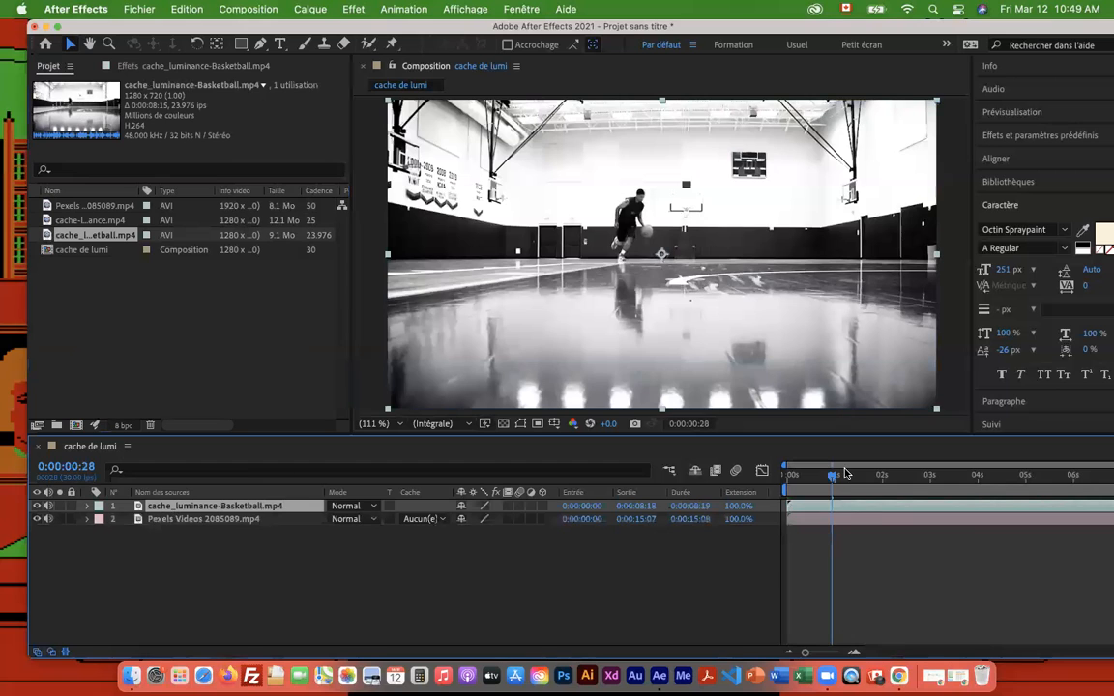
key("space")
left_click_drag(889, 487, 844, 508)
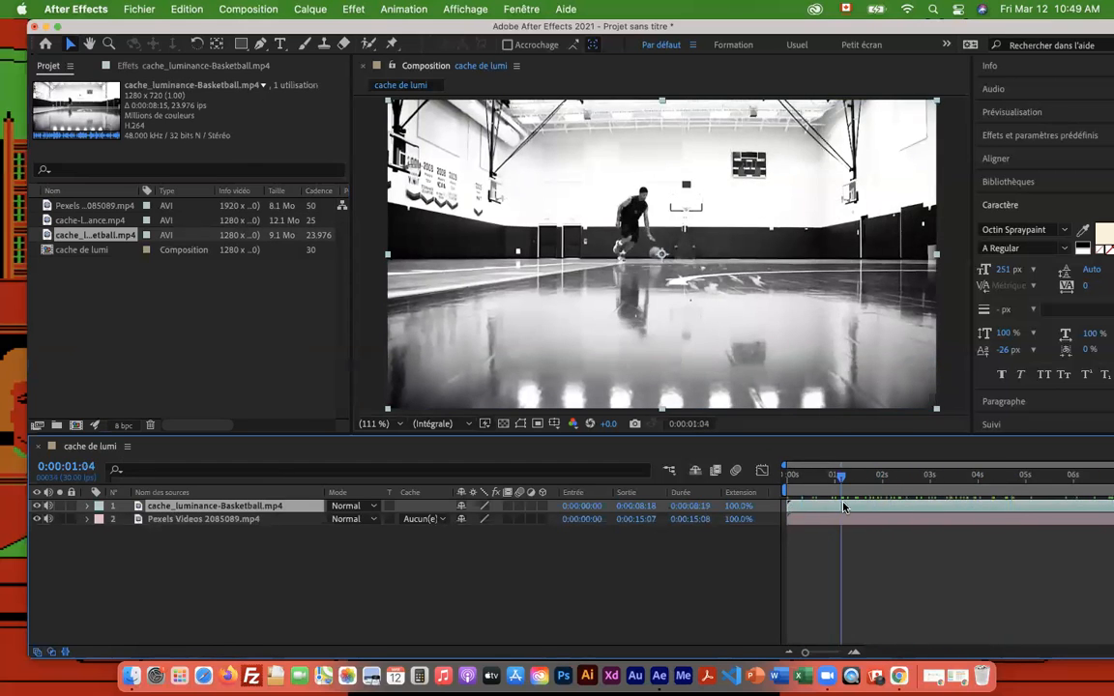
Add the cache-luminance.mp4 clip as the uppermost layer and give it the Jaune label colour.
left_click(89, 207)
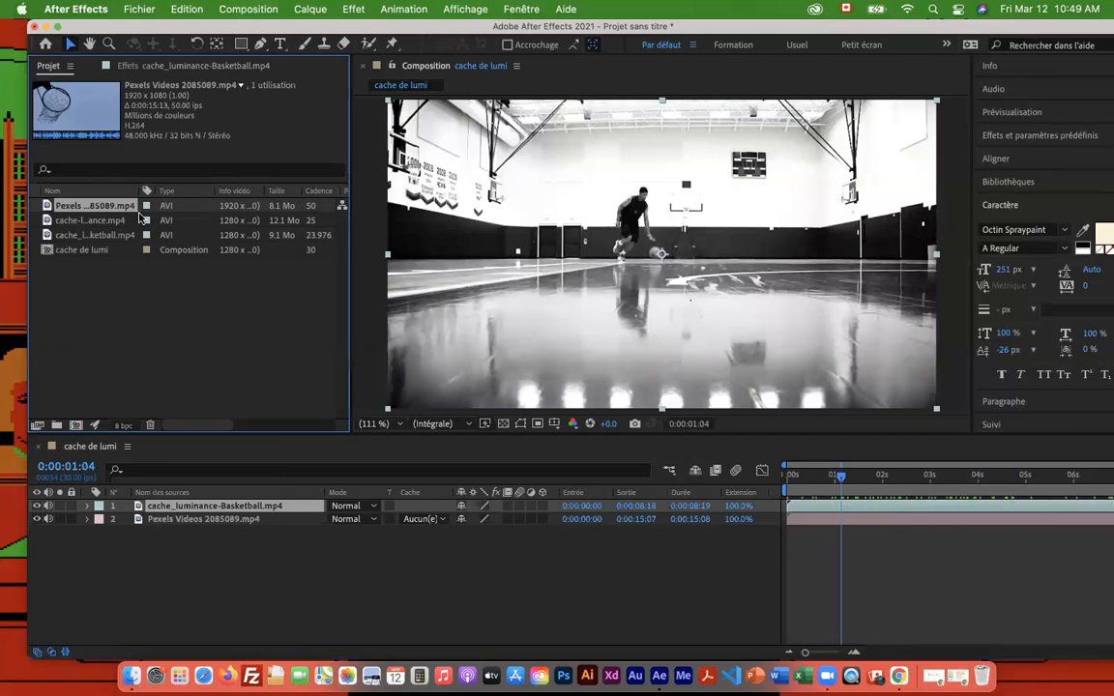
left_click(63, 236)
left_click(68, 222)
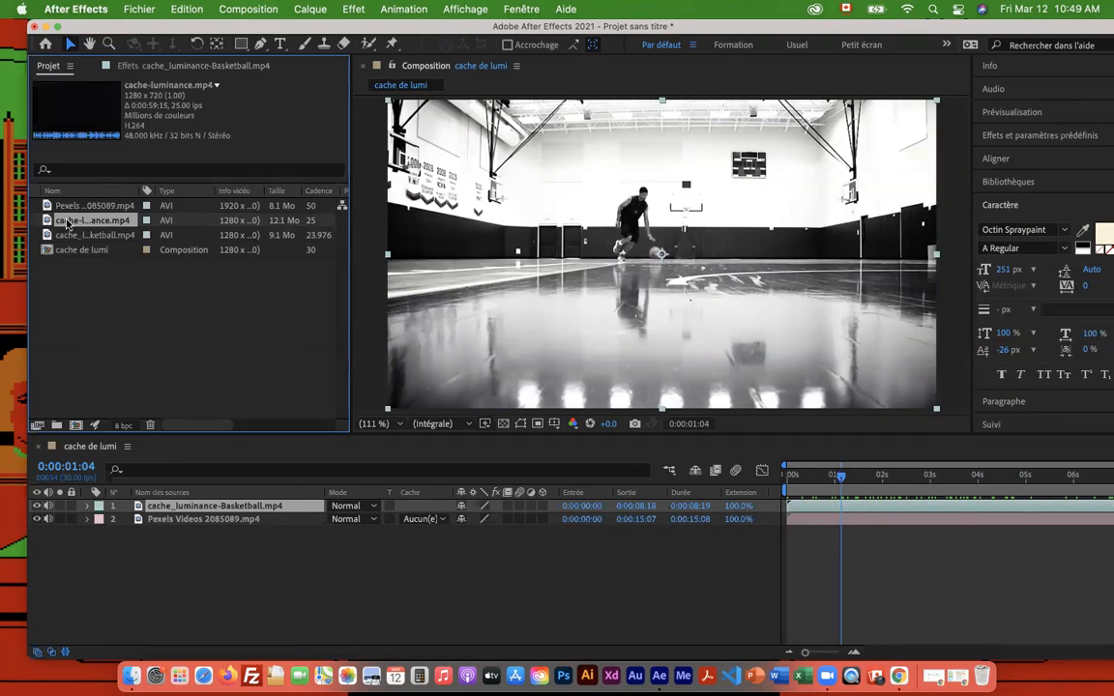
left_click_drag(48, 225, 296, 505)
mouse_move(842, 477)
left_mouse_down()
mouse_move(1068, 498)
mouse_move(793, 497)
mouse_move(1015, 505)
left_mouse_up()
left_click(101, 507)
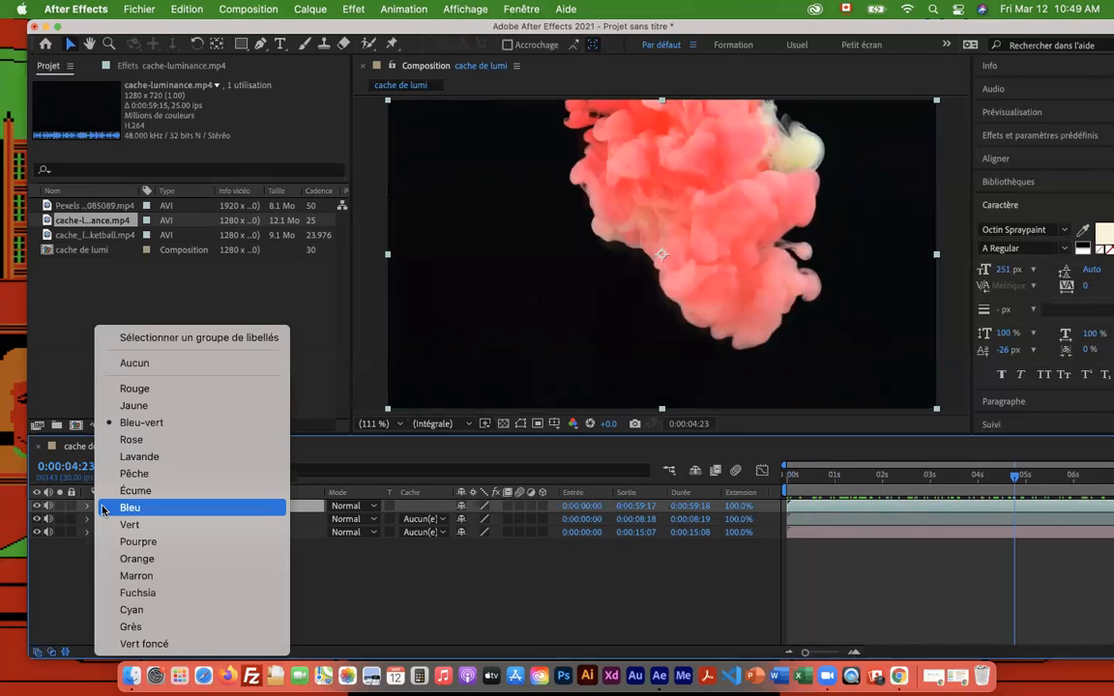
left_click(132, 406)
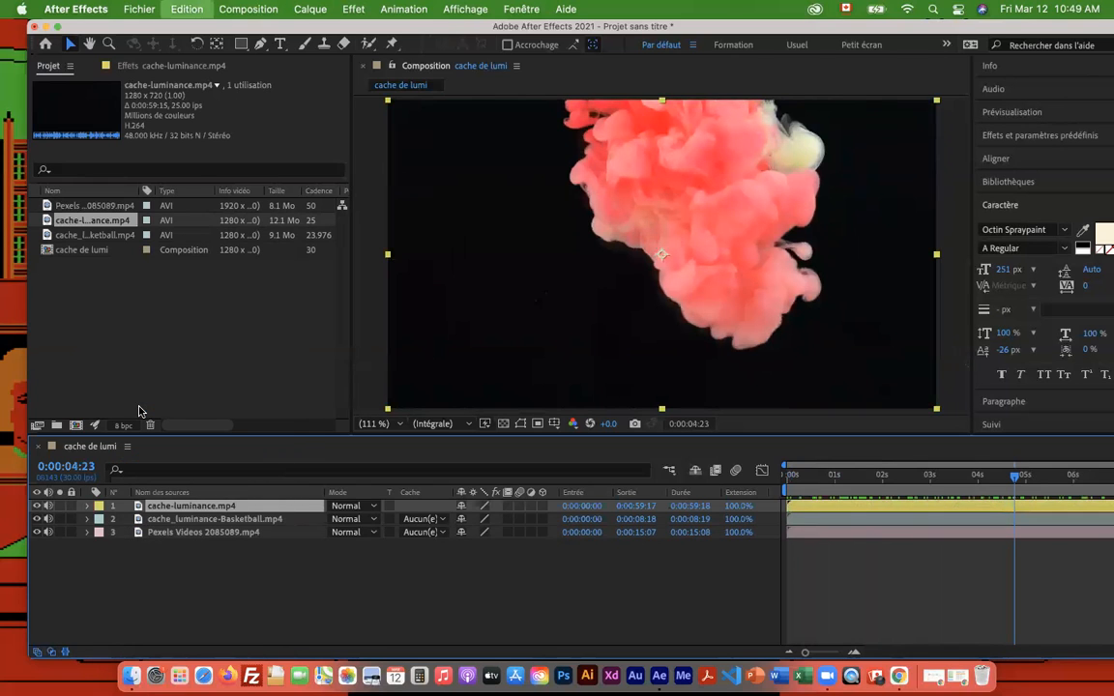
Review the three stacked layers and scrub through the coloured smoke footage to 0:00:05:25.
left_click(219, 539)
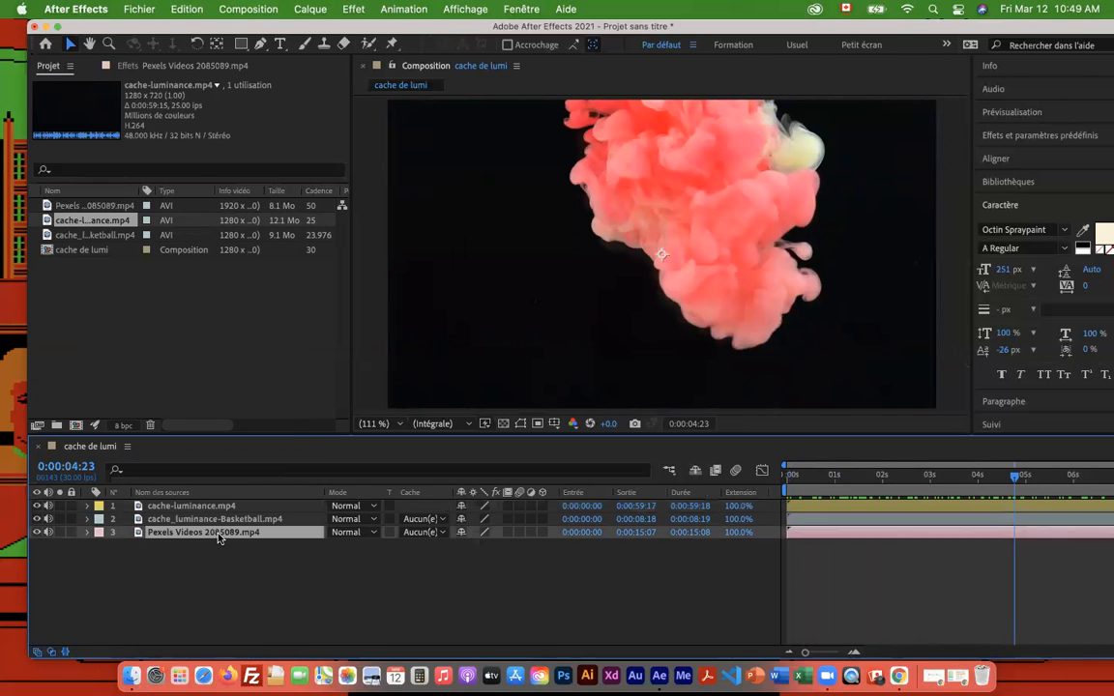
left_click(217, 519)
left_click(215, 507)
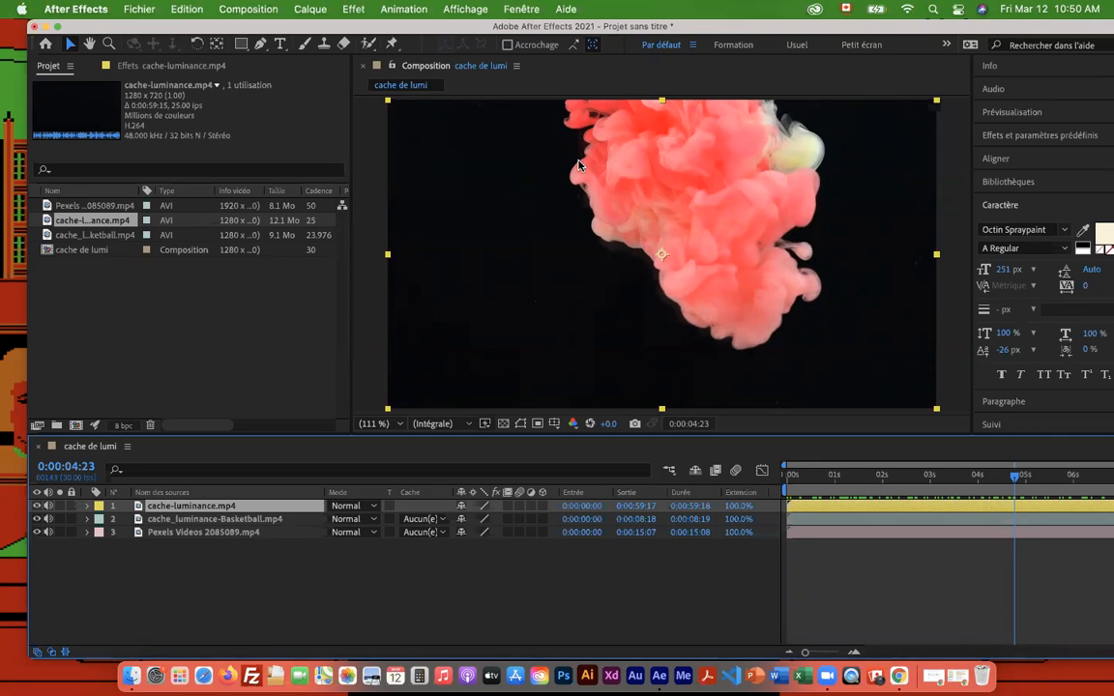
left_click_drag(1014, 479, 1035, 507)
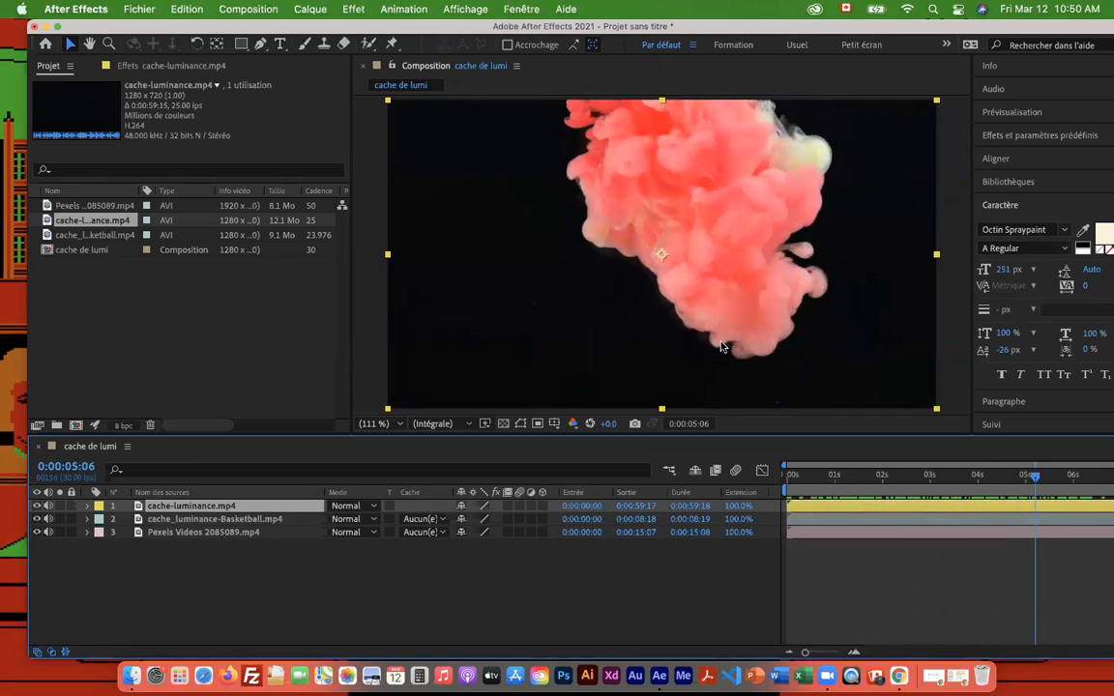
left_click_drag(1033, 484, 1068, 495)
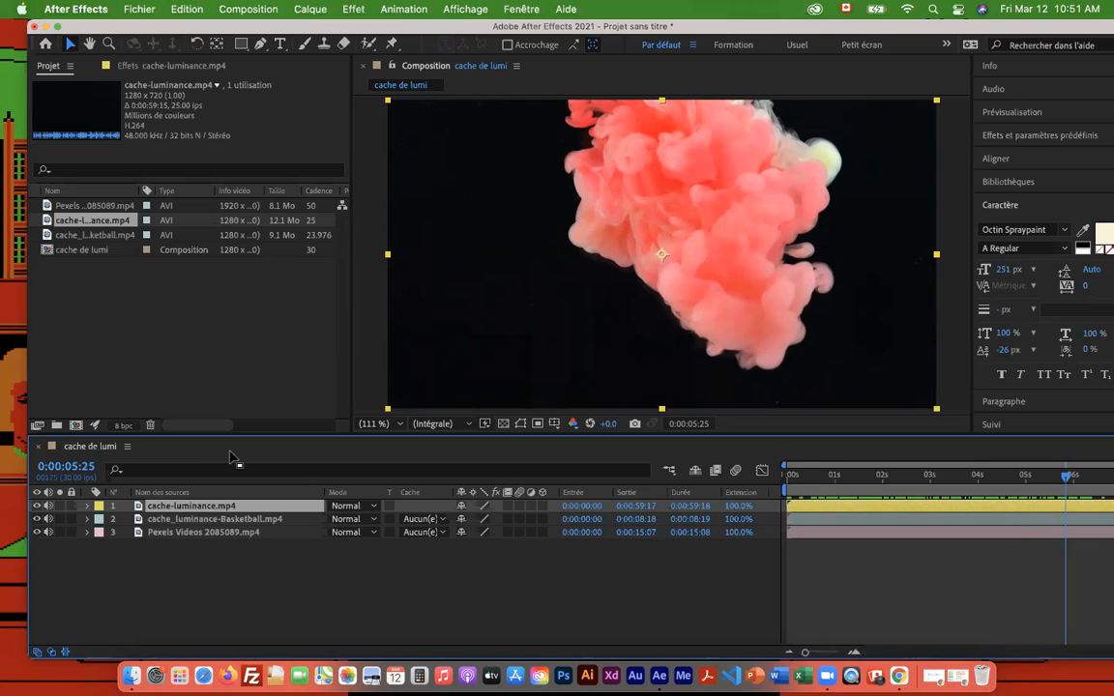
Set the track matte of the cache_luminance-Basketball.mp4 layer to Luminance cache-luminance.mp4.
left_click(227, 519)
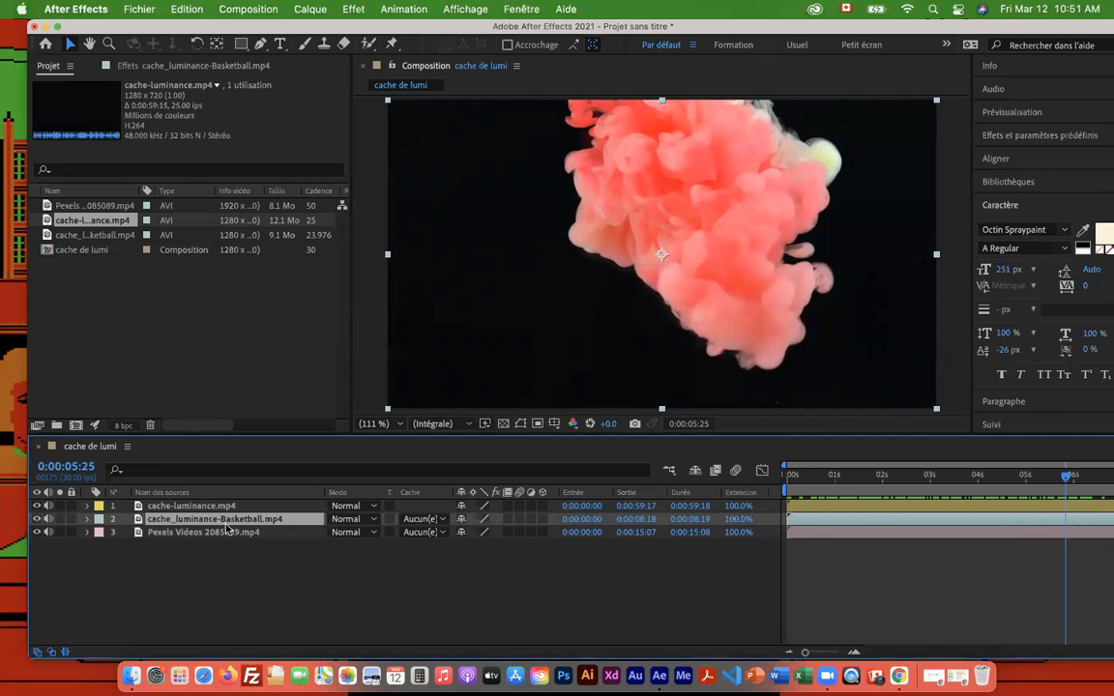
left_click(38, 506)
left_click(39, 506)
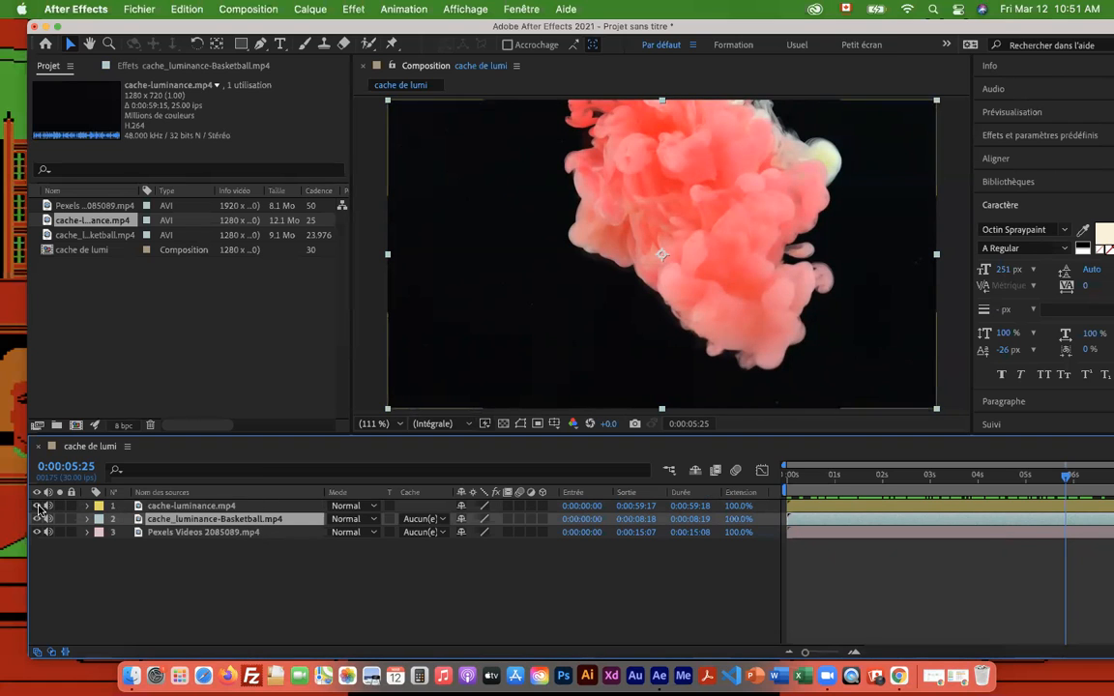
left_click(442, 521)
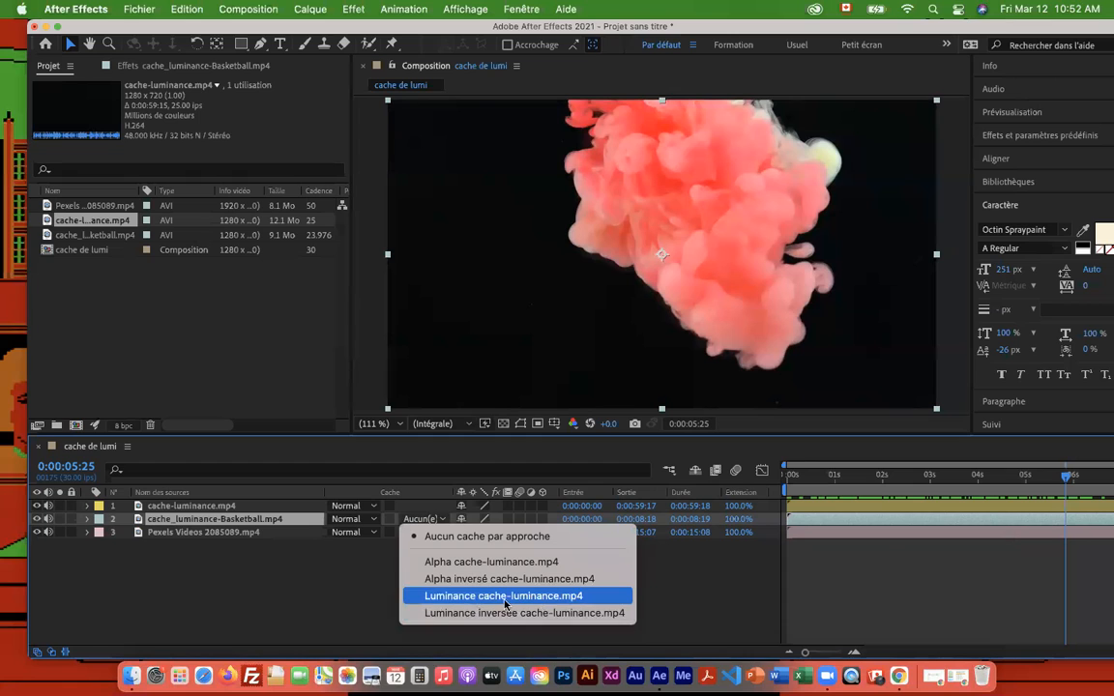
left_click(503, 597)
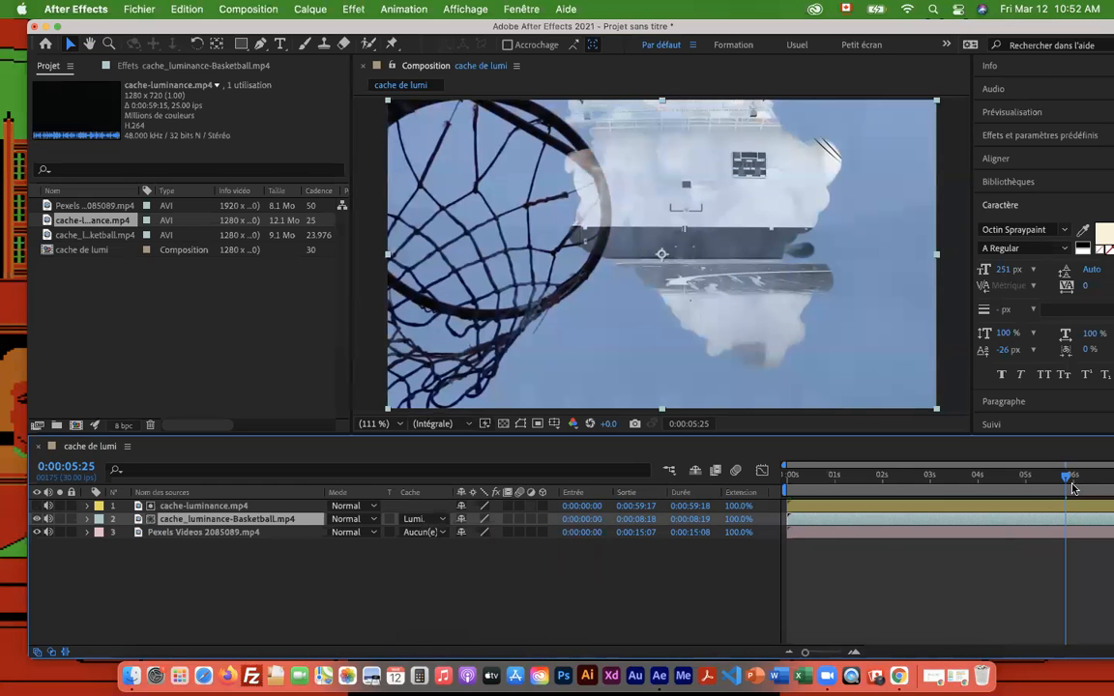
Scrub the matted result back to 0:00:02:28 and toggle the cache-luminance layer's visibility to compare it with the matte source.
left_click(1029, 478)
left_click_drag(1023, 486, 928, 488)
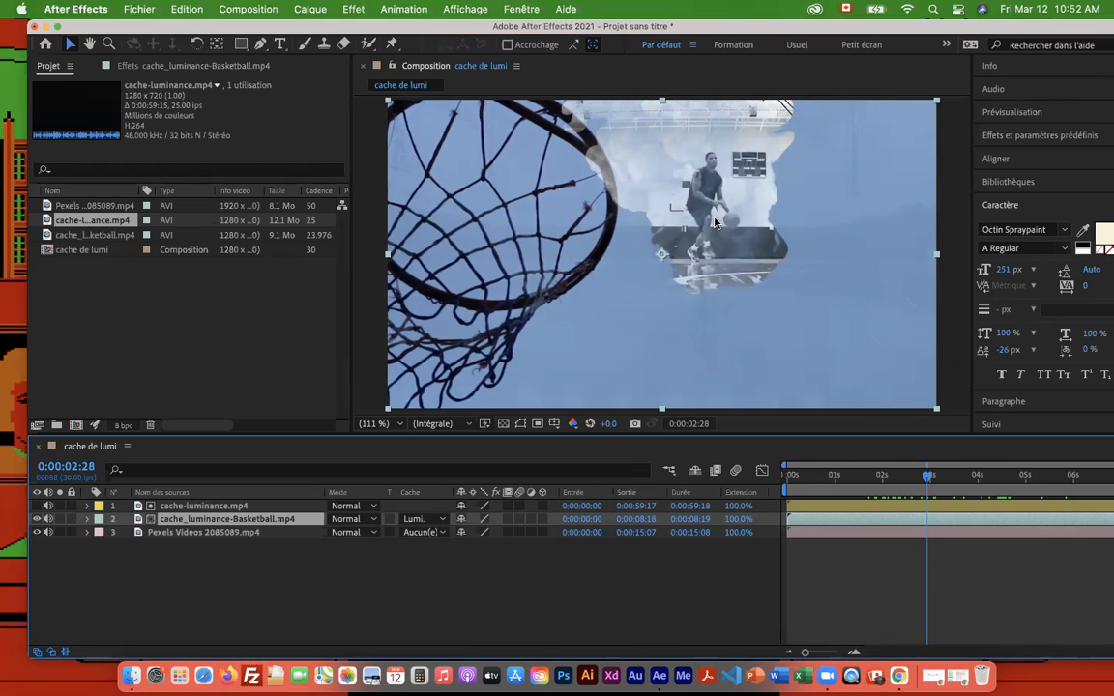
left_click_drag(220, 435, 204, 392)
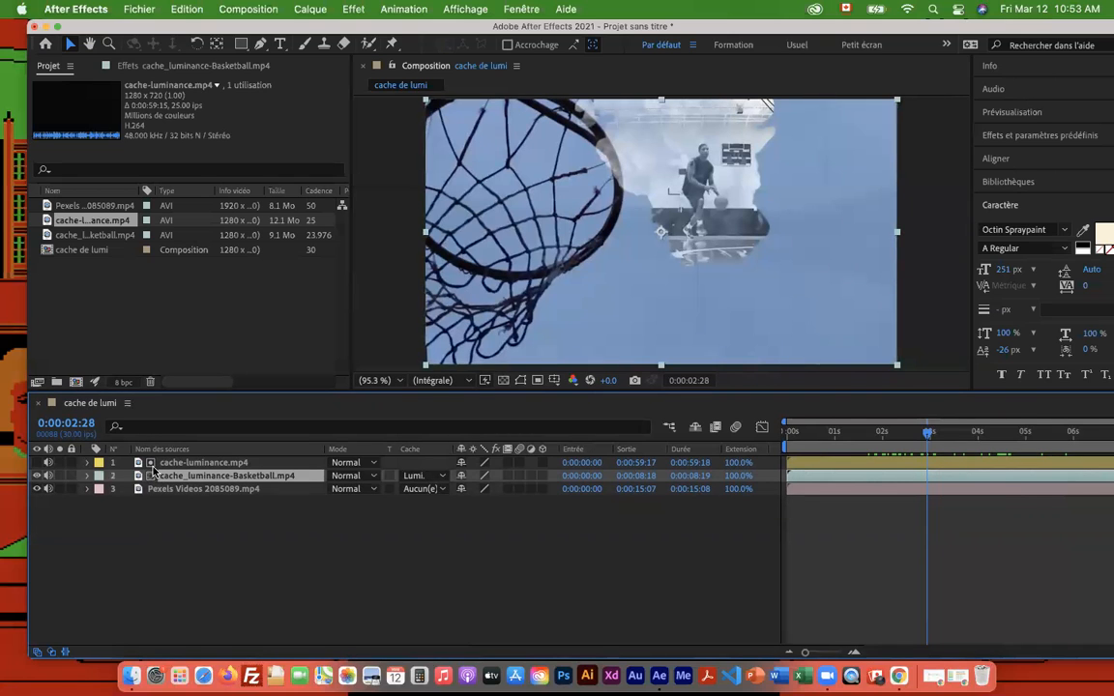
left_click(38, 462)
left_click(38, 462)
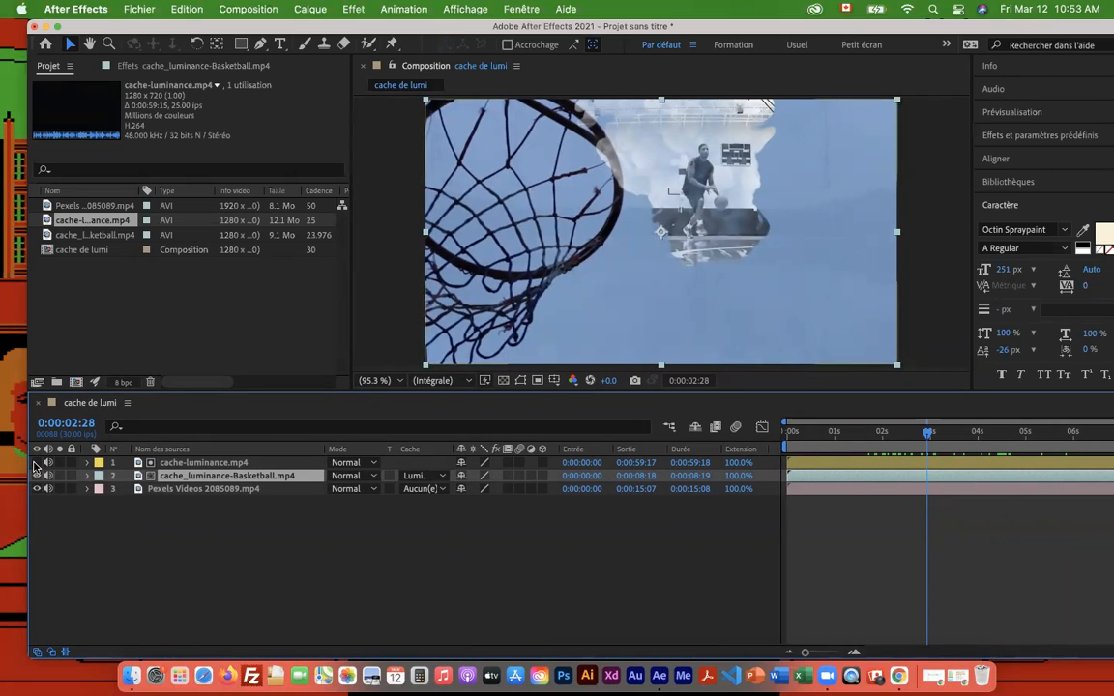
left_click(38, 463)
left_click(37, 463)
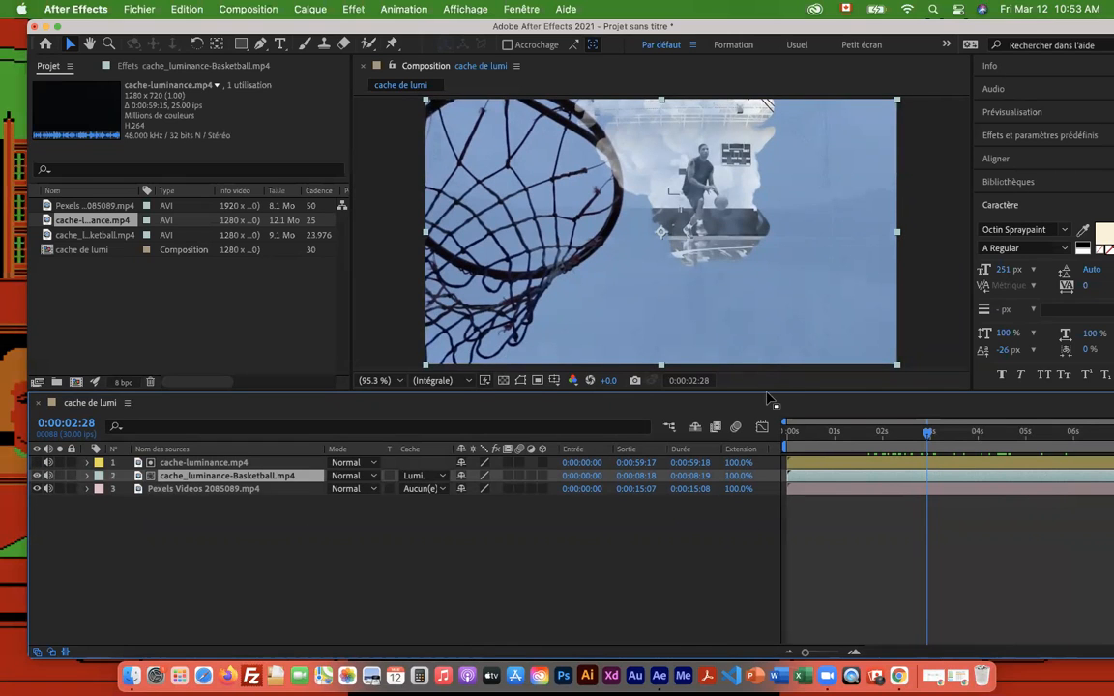
left_click_drag(767, 390, 767, 474)
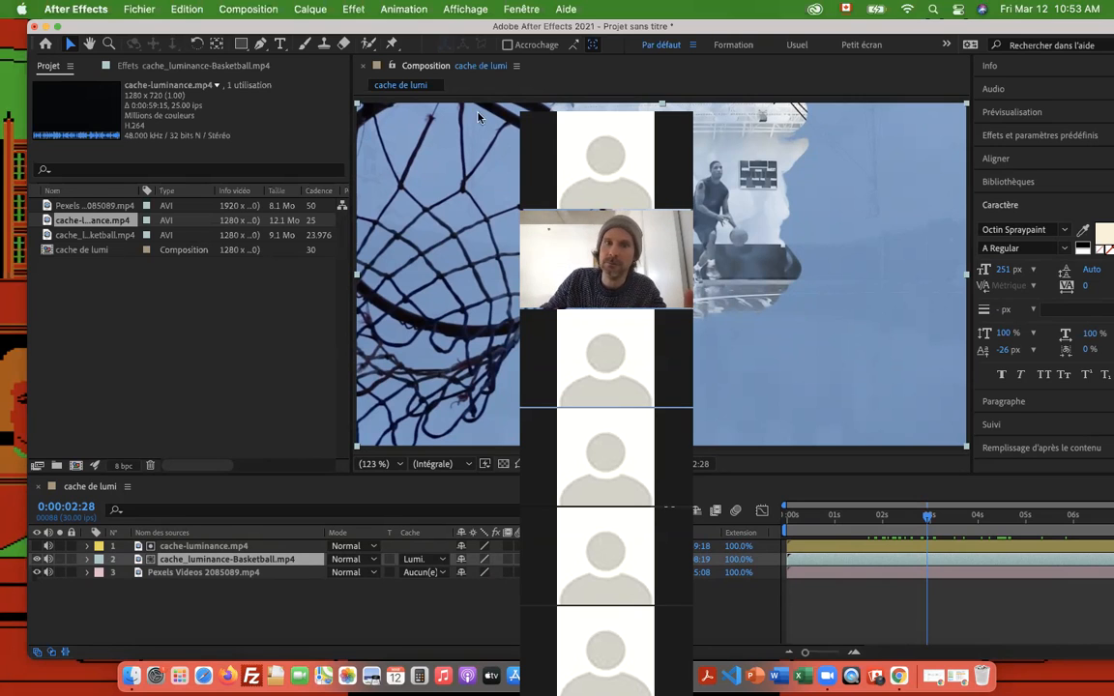
left_click(532, 126)
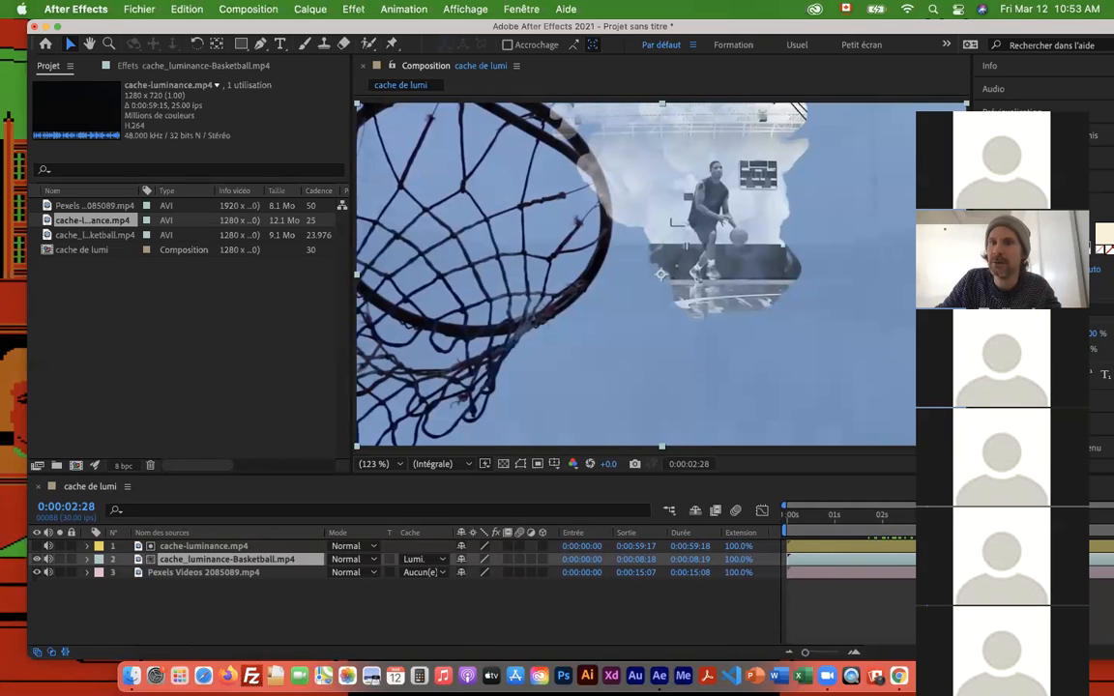
left_click_drag(974, 142, 393, 142)
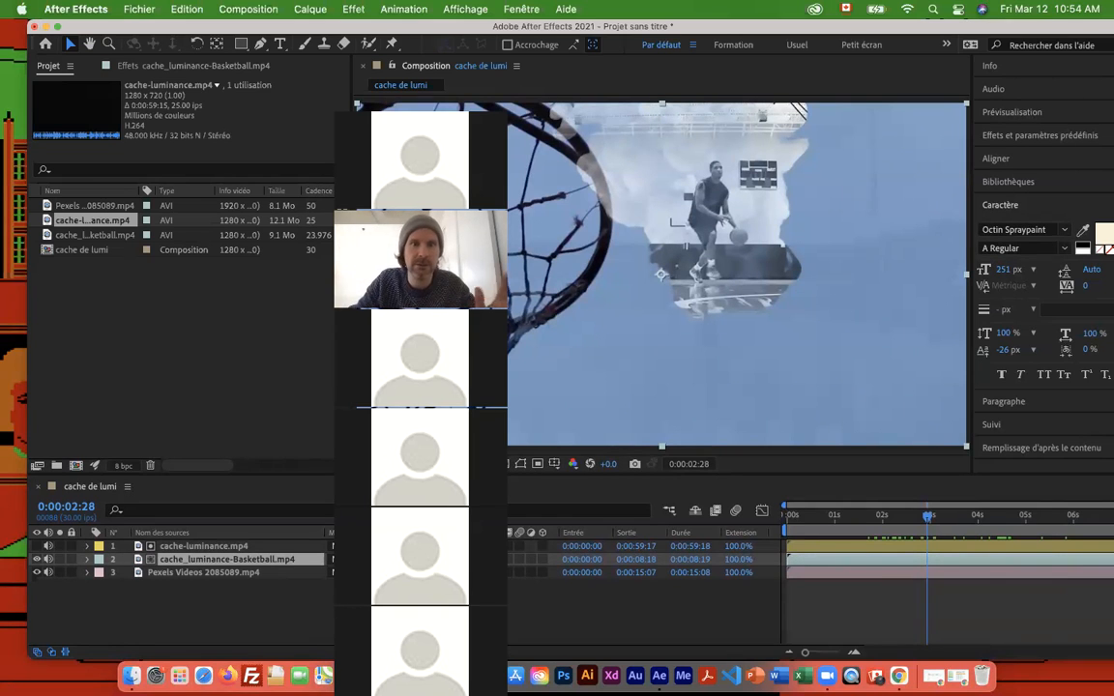
left_click_drag(436, 122, 895, 123)
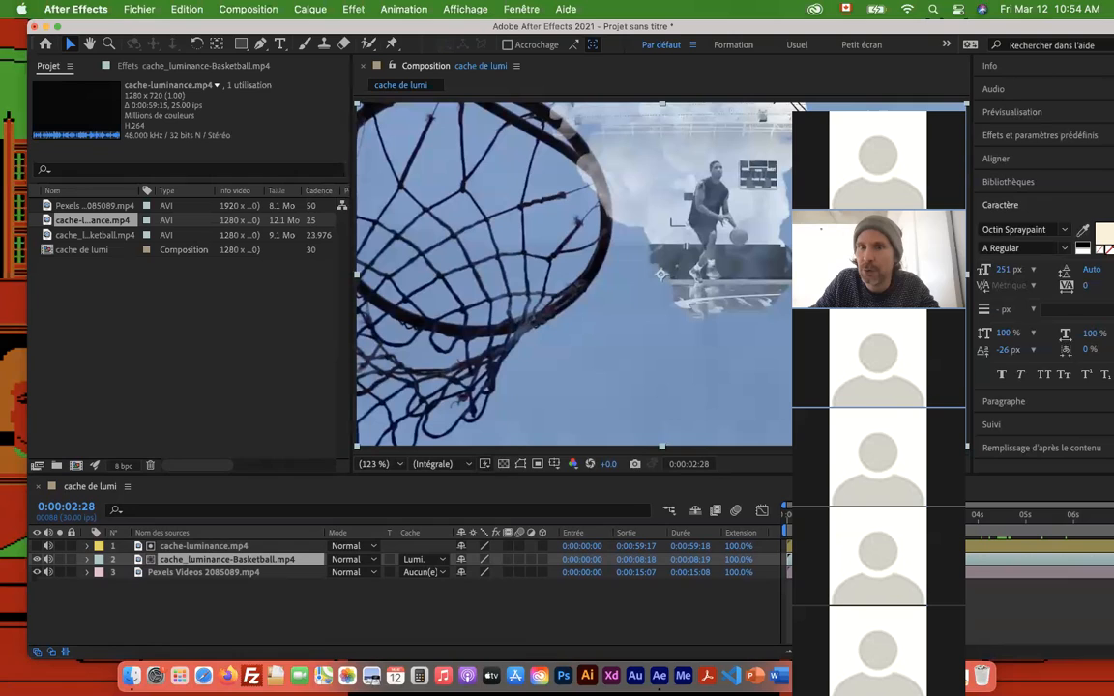
left_click(802, 123)
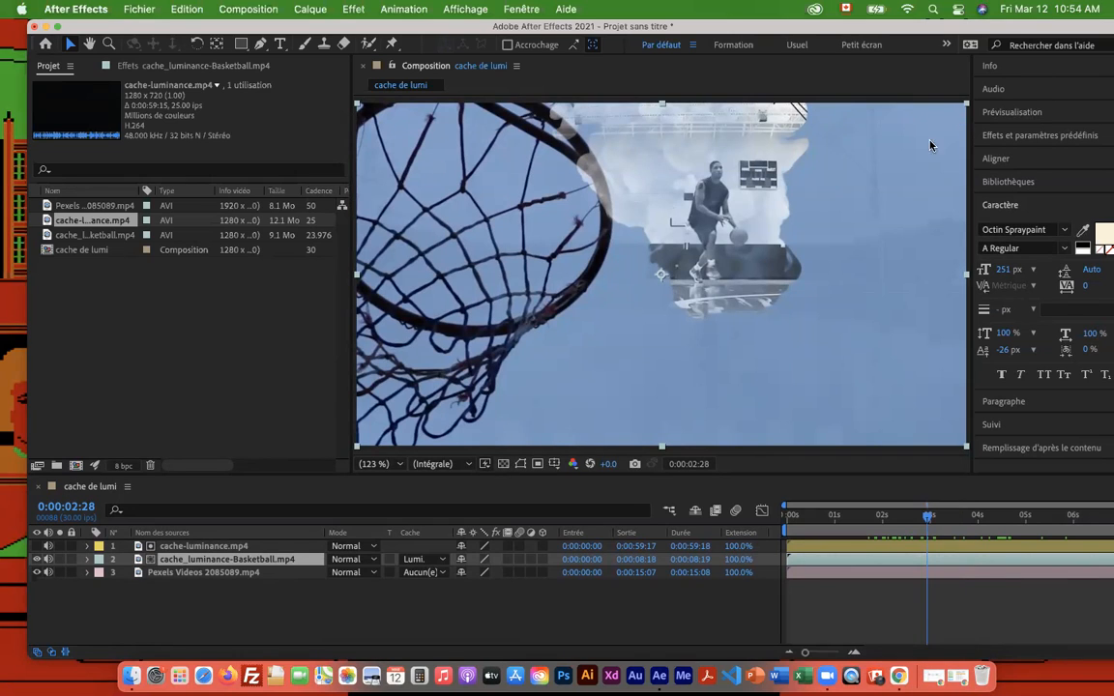
Scrub the composition to 0:00:03:23 and toggle the cache-luminance.mp4 layer's visibility to examine the smoke driving the matte.
mouse_move(929, 516)
left_mouse_down()
mouse_move(825, 516)
mouse_move(926, 516)
left_mouse_up()
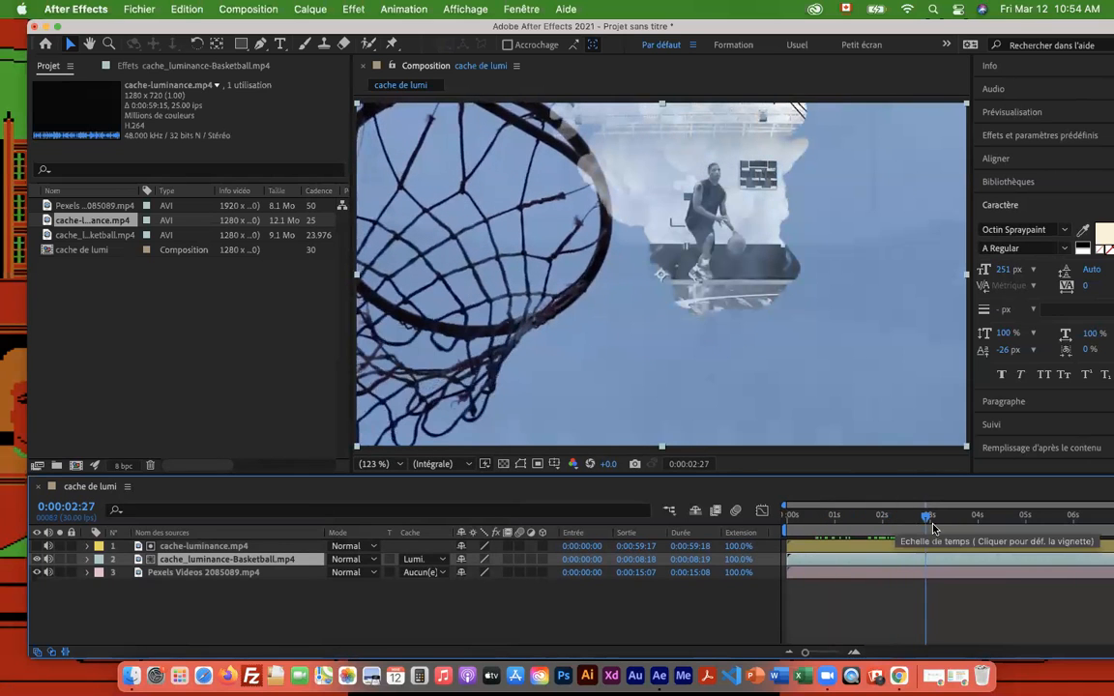
left_click_drag(916, 521, 970, 519)
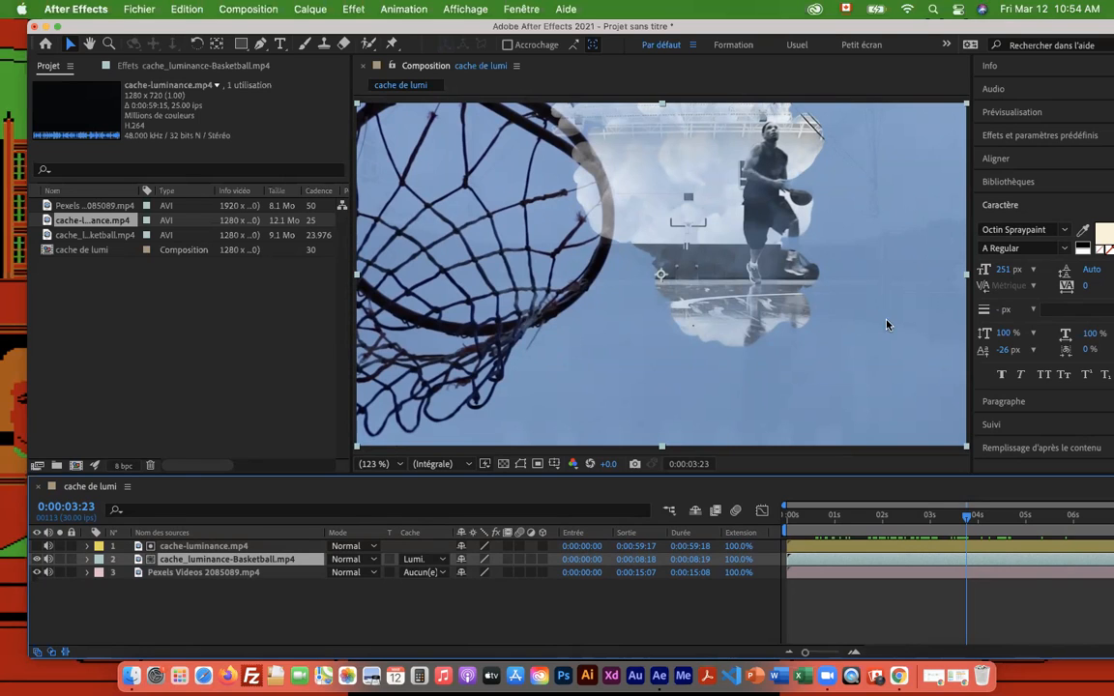
left_click(203, 546)
left_click(37, 547)
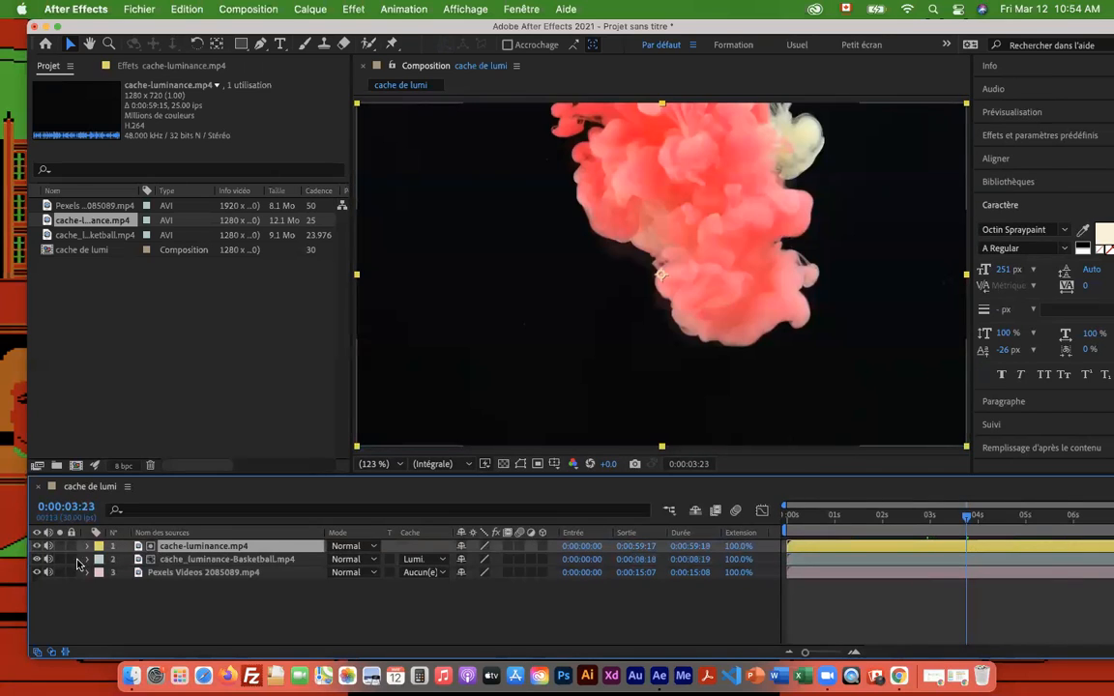
left_click(37, 547)
left_click(36, 546)
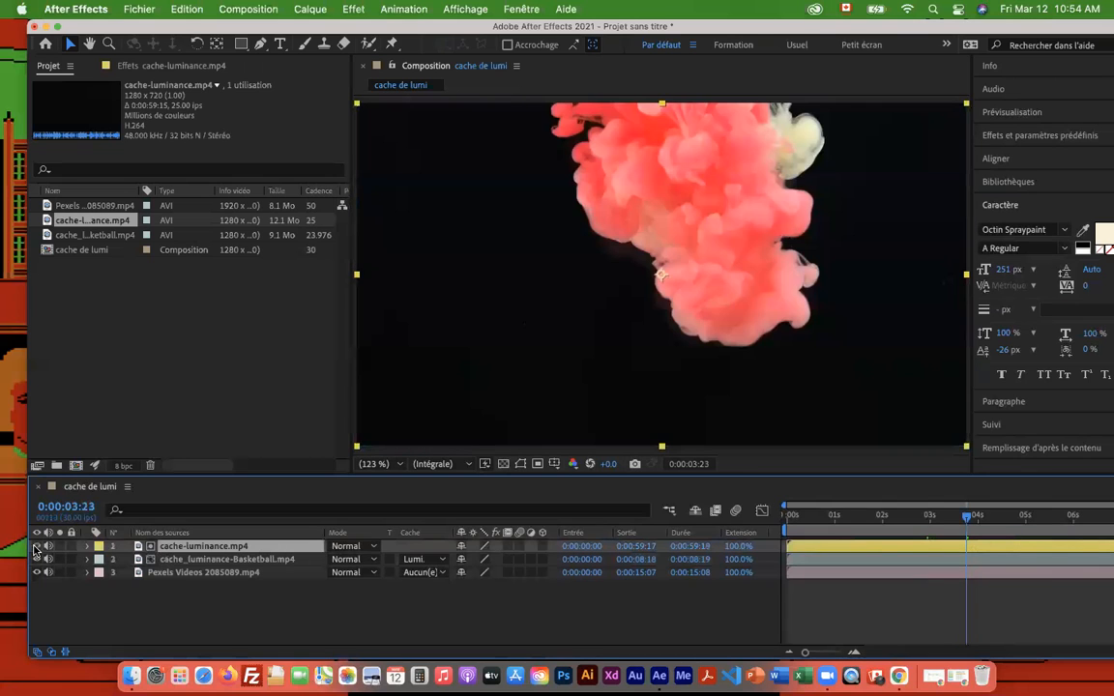
Apply the Niveaux (Levels) colour correction effect to the cache-luminance.mp4 layer and widen the effect controls area.
left_click(36, 547)
left_click(37, 547)
left_click(350, 9)
mouse_move(411, 215)
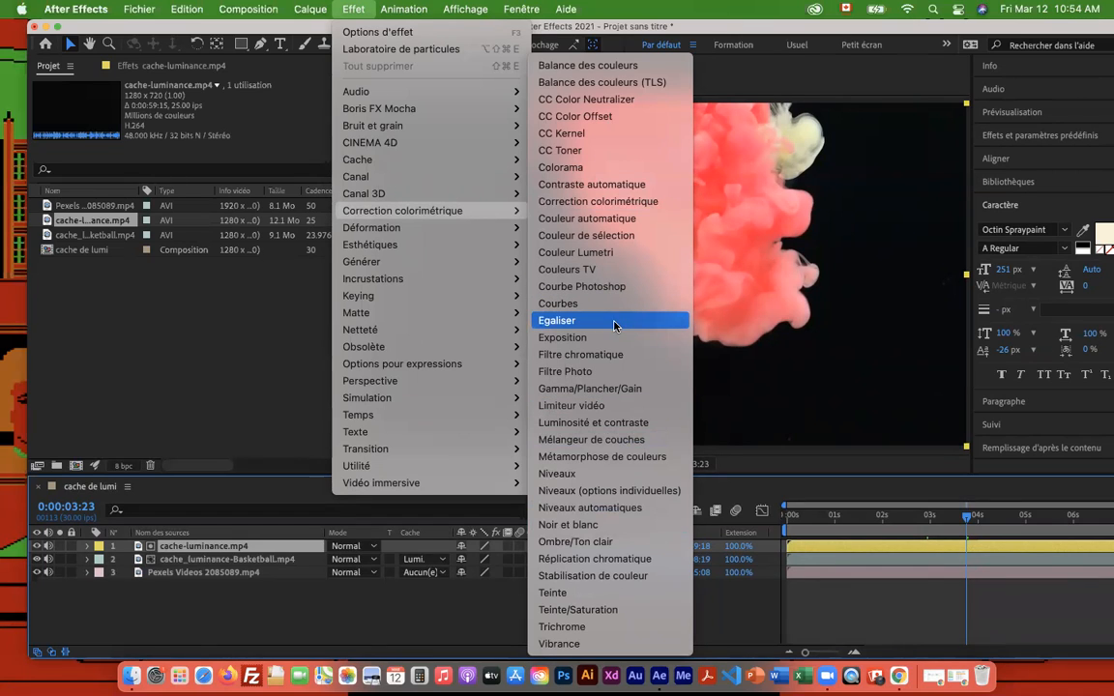
left_click(576, 476)
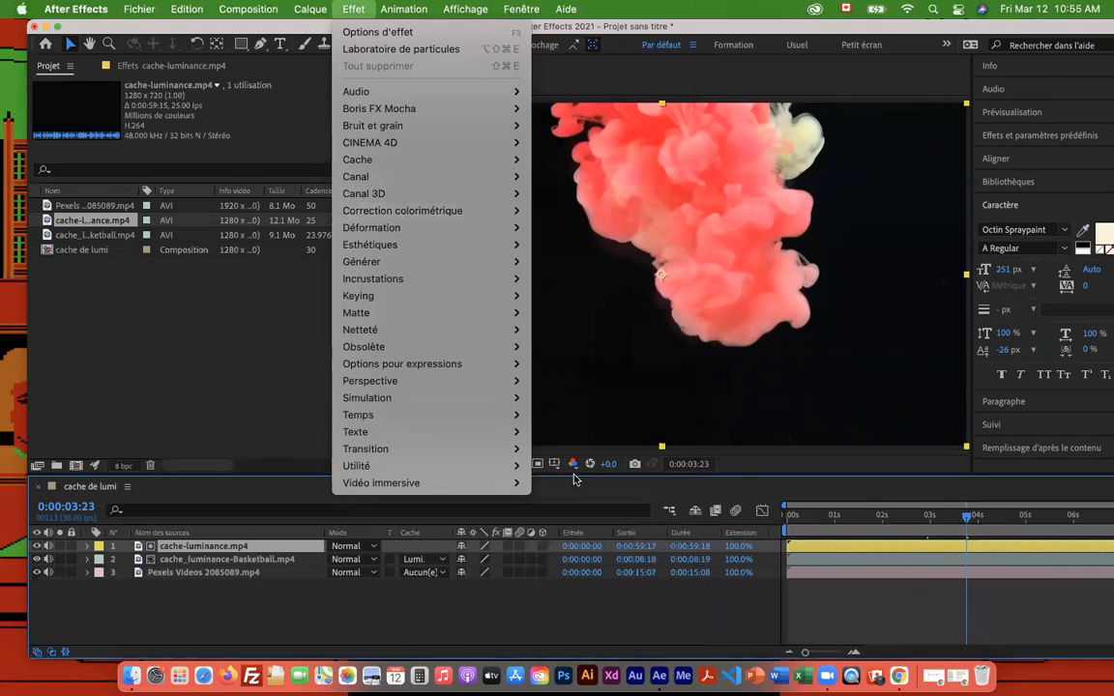
mouse_move(484, 211)
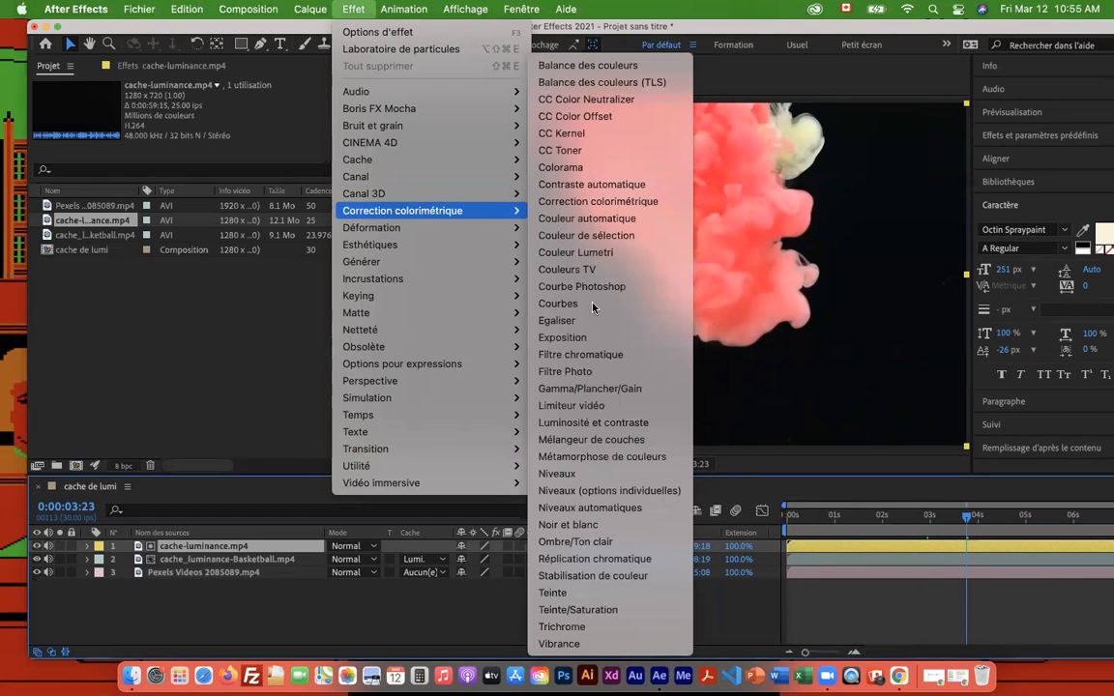
left_click(581, 475)
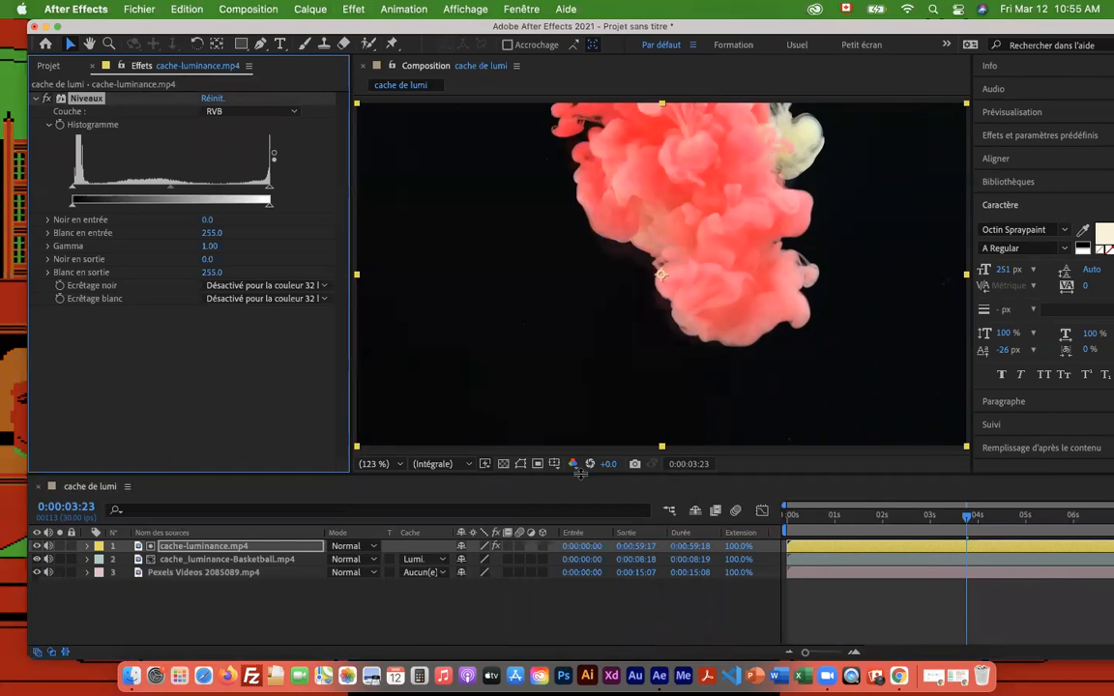
left_click_drag(350, 250, 388, 232)
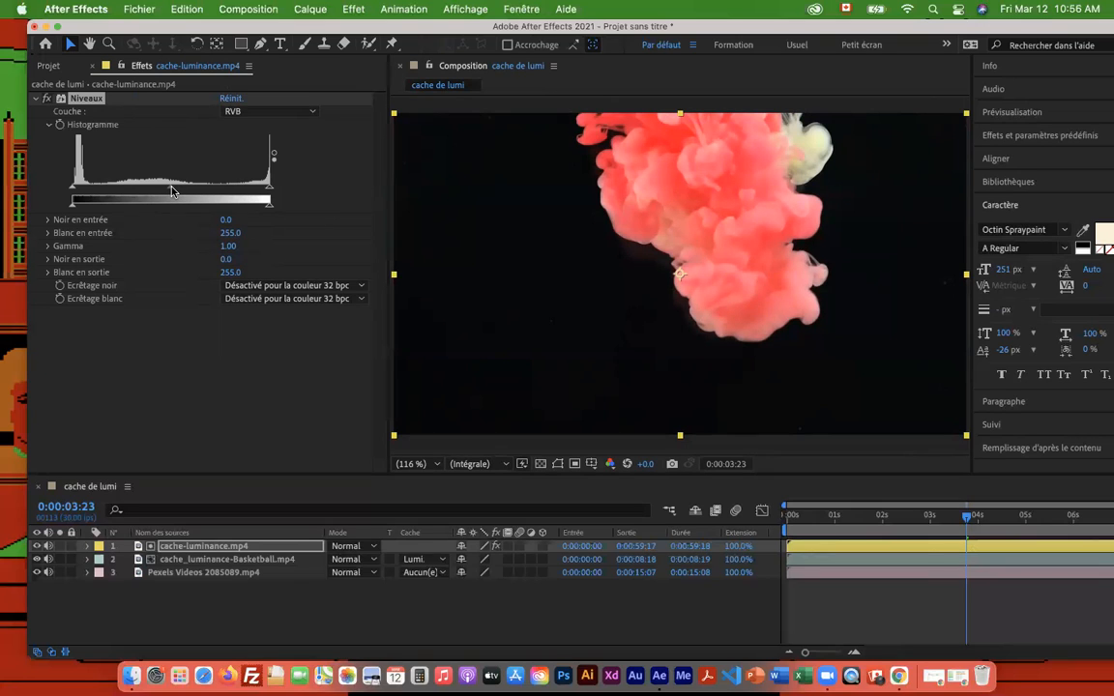
Try the Niveaux gamma at 1.32 and 1.10 on the smoke layer, and reset it to 1.
left_click_drag(172, 190, 151, 189)
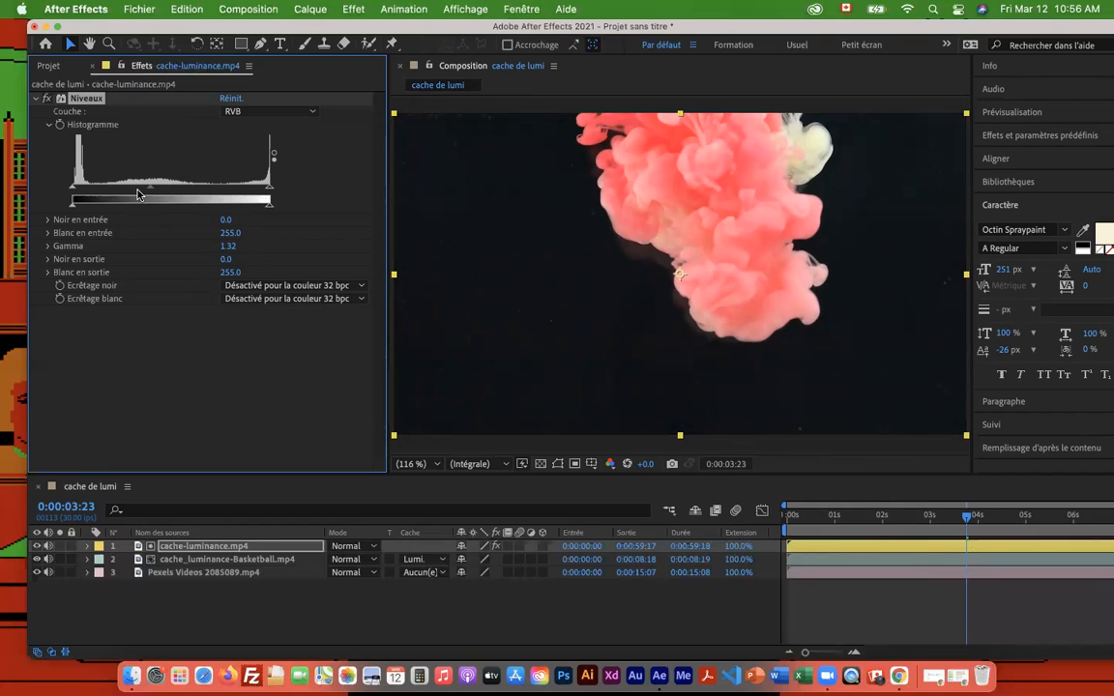
left_click_drag(152, 190, 165, 194)
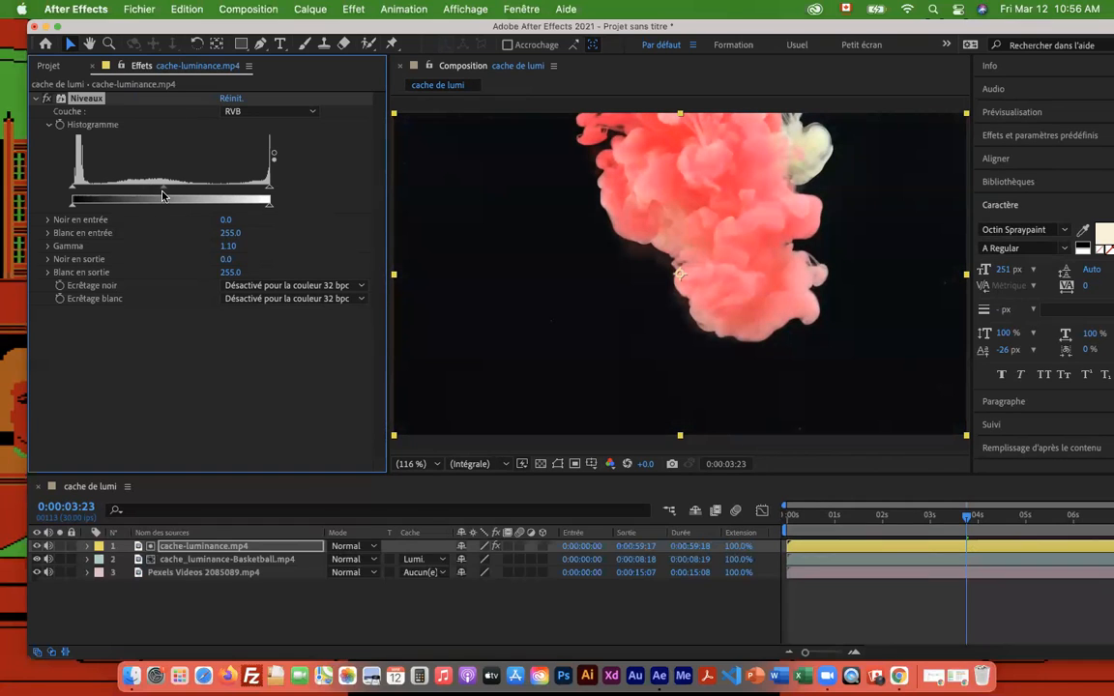
left_click(229, 246)
type("1")
key("Return")
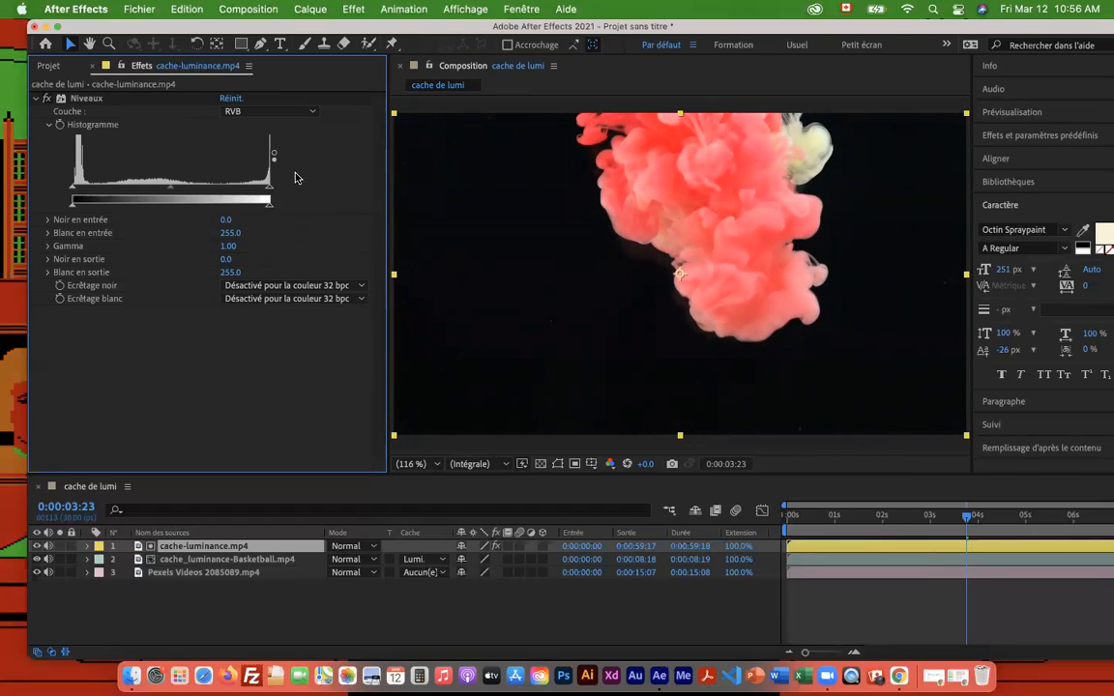
Hide the smoke layer and adjust its Niveaux to input black 27, input white 200 and gamma 1.11.
left_click_drag(270, 191, 268, 192)
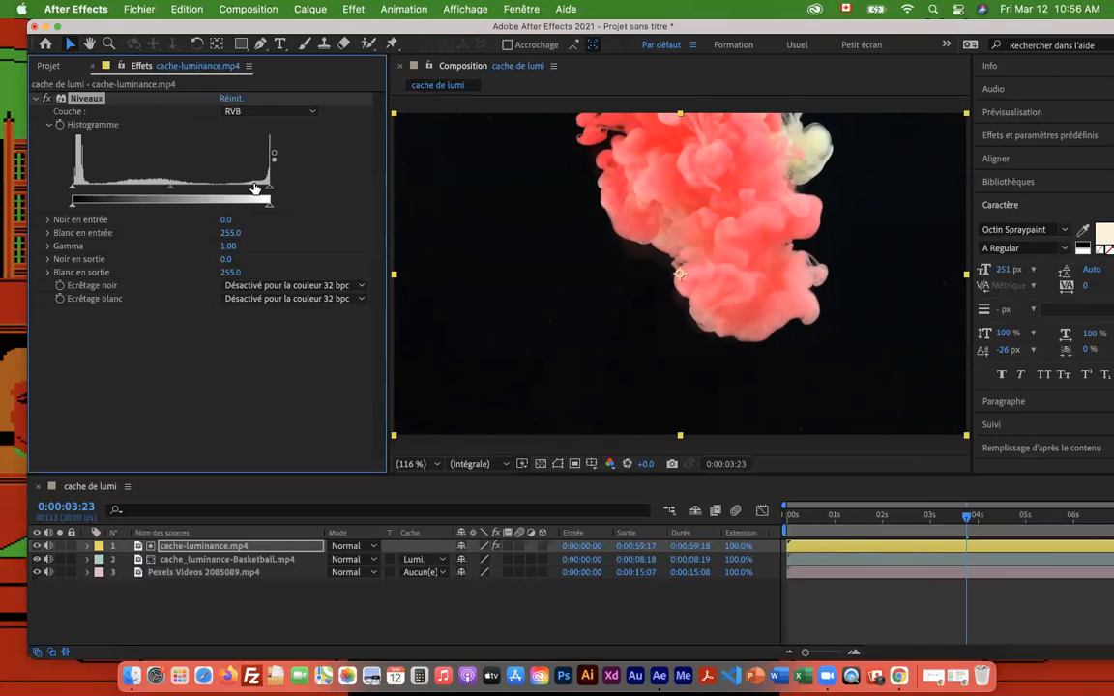
left_click_drag(265, 191, 237, 185)
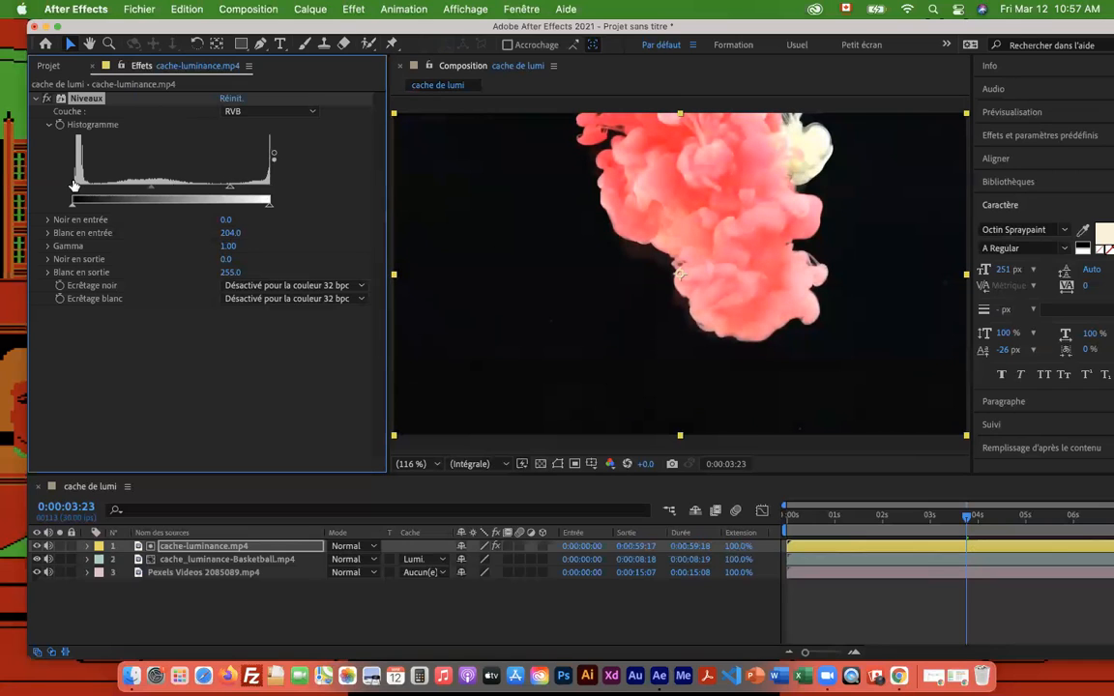
mouse_move(77, 191)
left_mouse_down()
mouse_move(89, 187)
mouse_move(74, 185)
left_mouse_up()
left_click(37, 546)
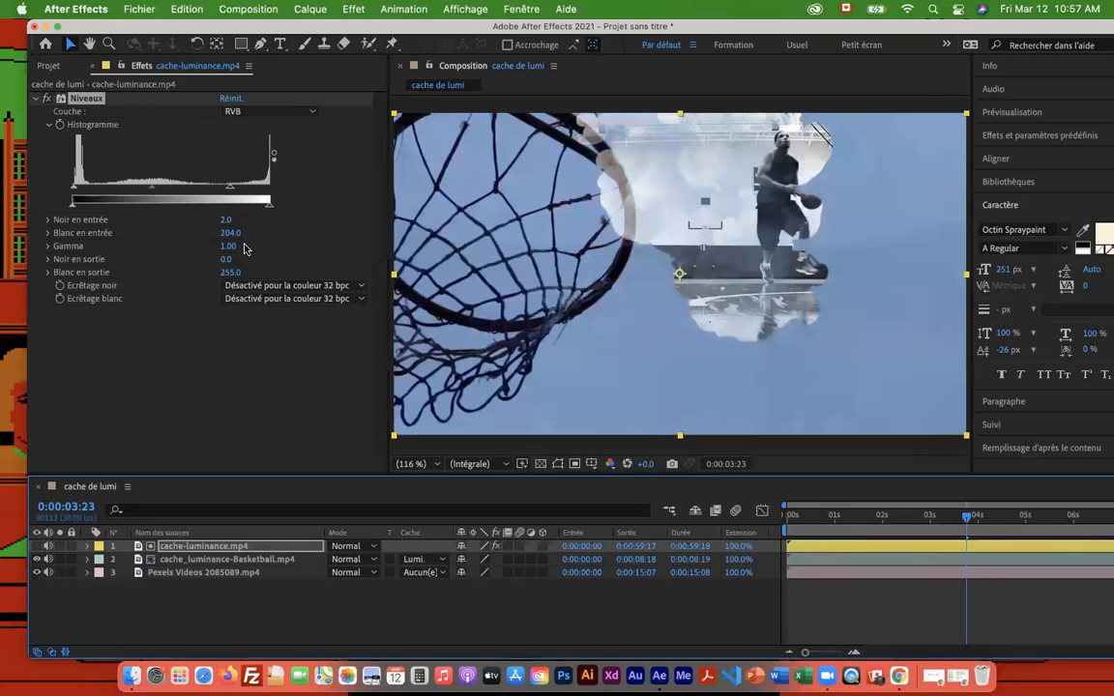
left_click_drag(229, 190, 222, 191)
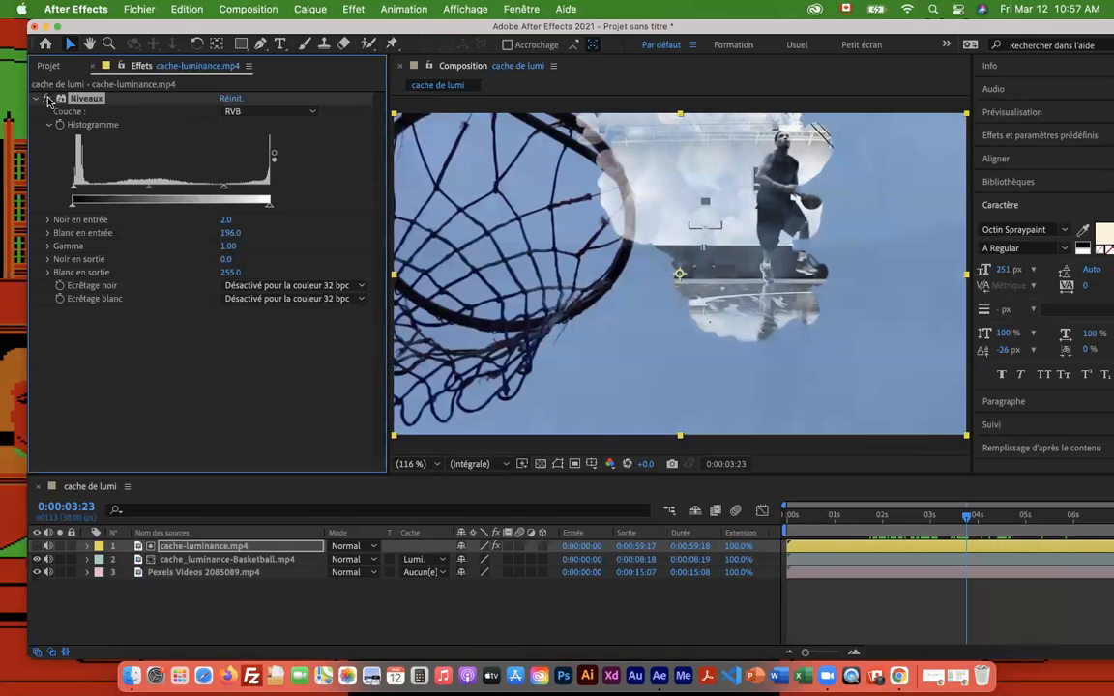
left_click_drag(150, 193, 93, 190)
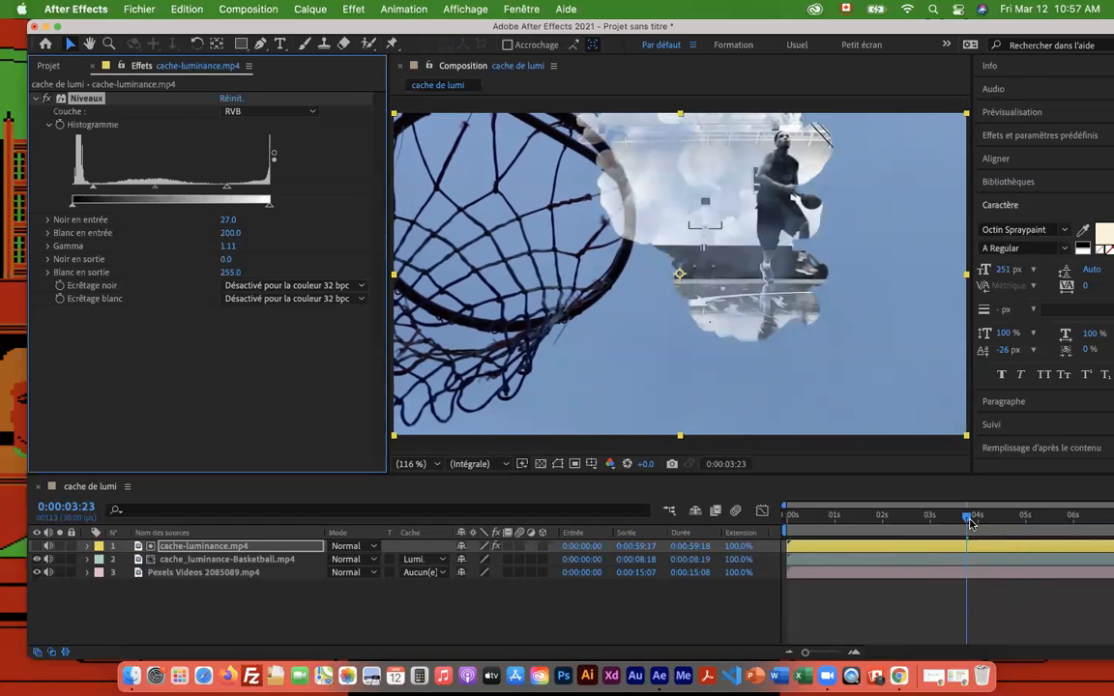
Play the composition to check the adjusted matte and scrub back to 0:00:04:11.
key("space")
mouse_move(996, 535)
left_mouse_down()
mouse_move(830, 530)
mouse_move(970, 537)
mouse_move(1006, 551)
left_mouse_up()
left_click_drag(166, 27, 147, 27)
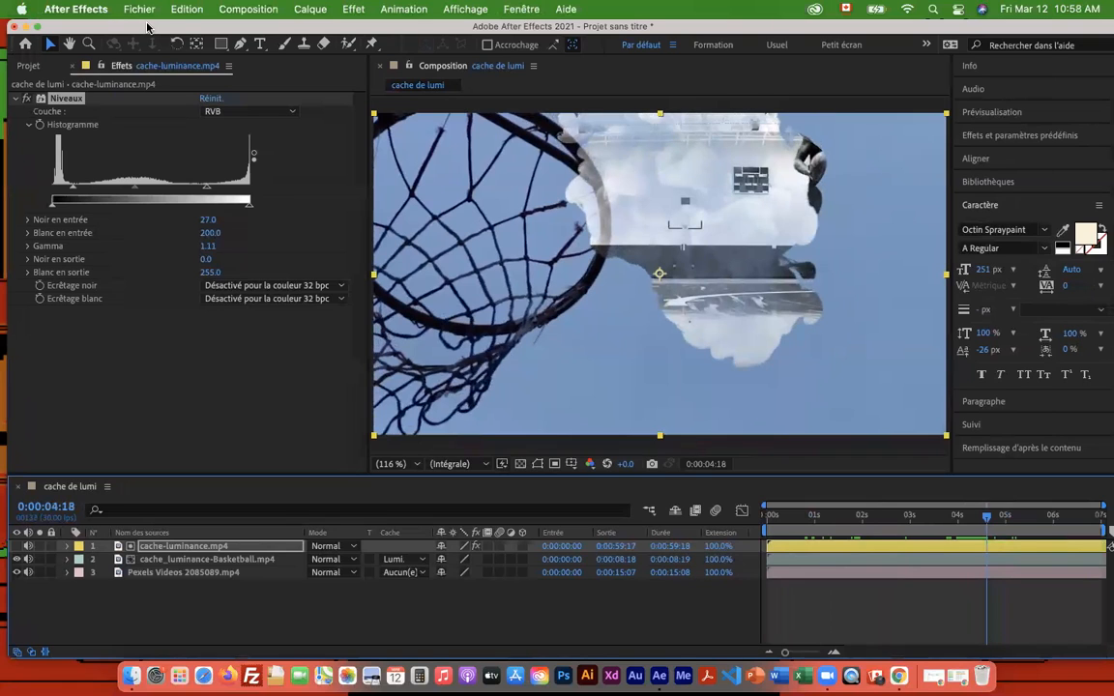
left_click_drag(991, 520, 979, 523)
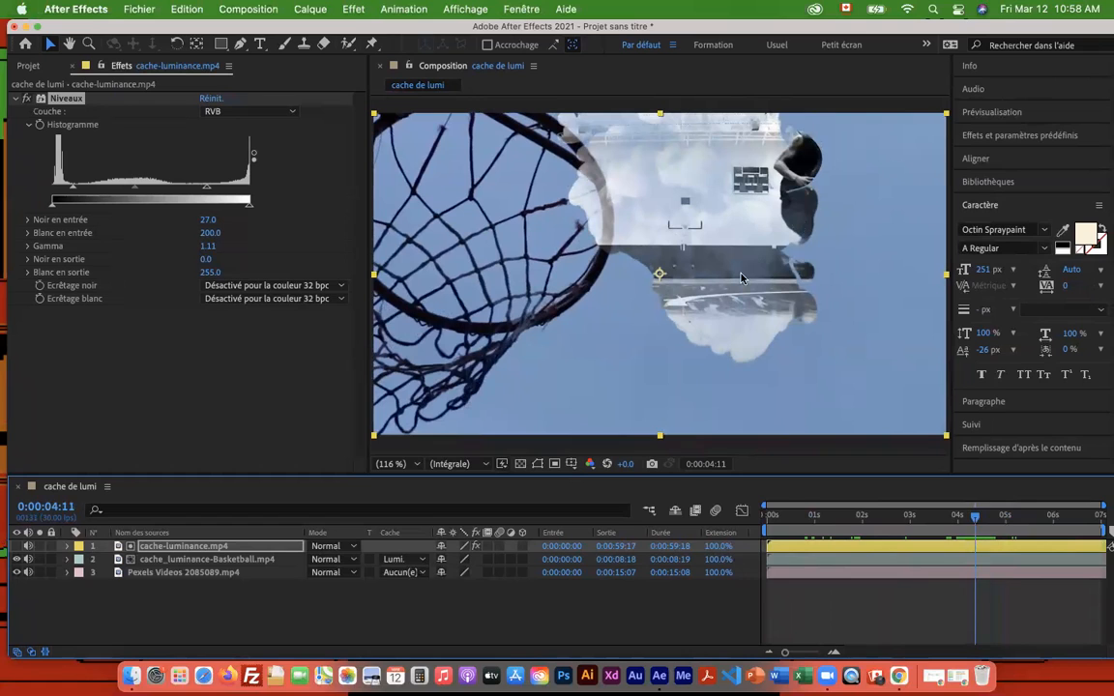
Switch to Finder and preview the finished cache_luminance.mp4 in the 3_Export folder of 06_DEMO_cache.
left_click_drag(326, 27, 380, 27)
left_click_drag(212, 28, 324, 27)
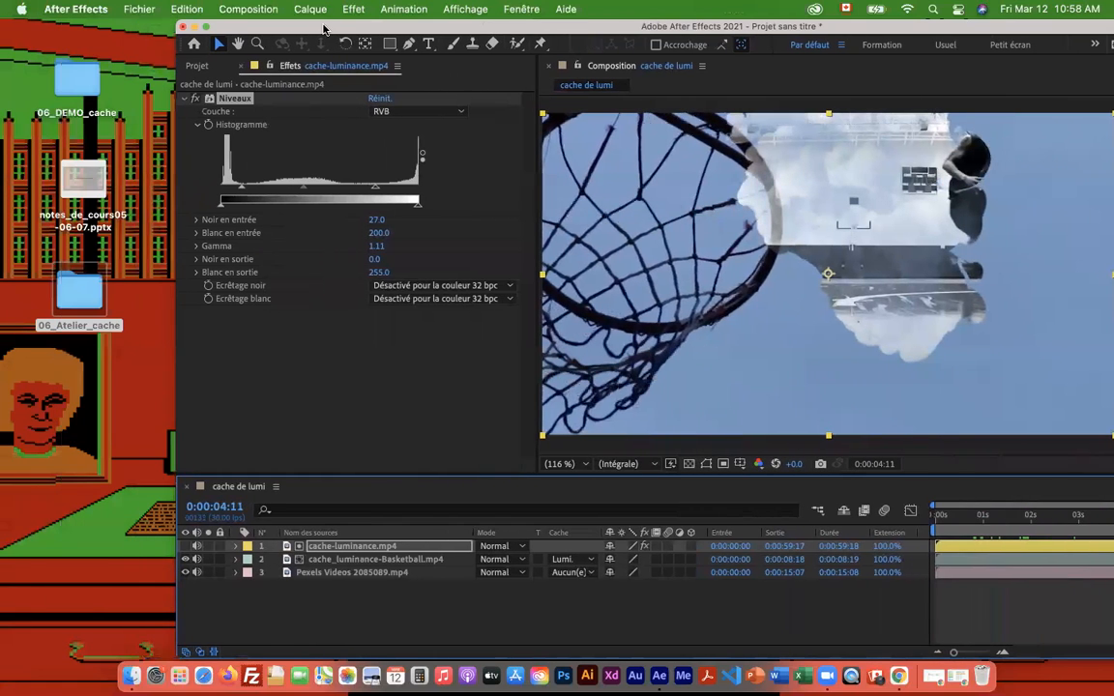
double_click(85, 80)
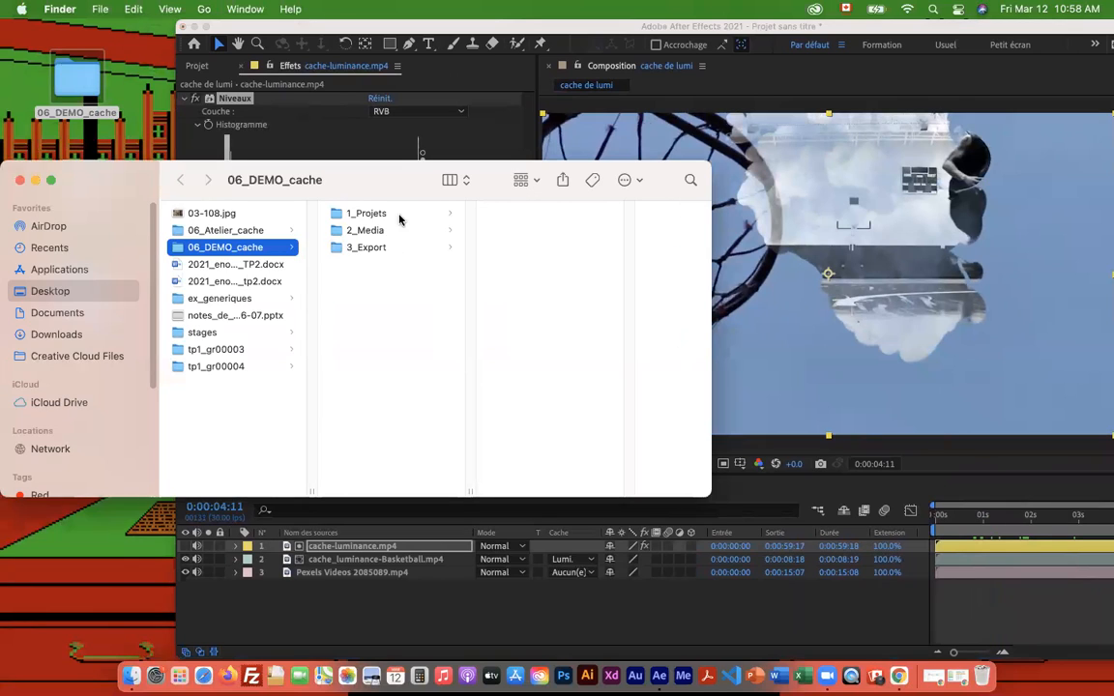
left_click(389, 215)
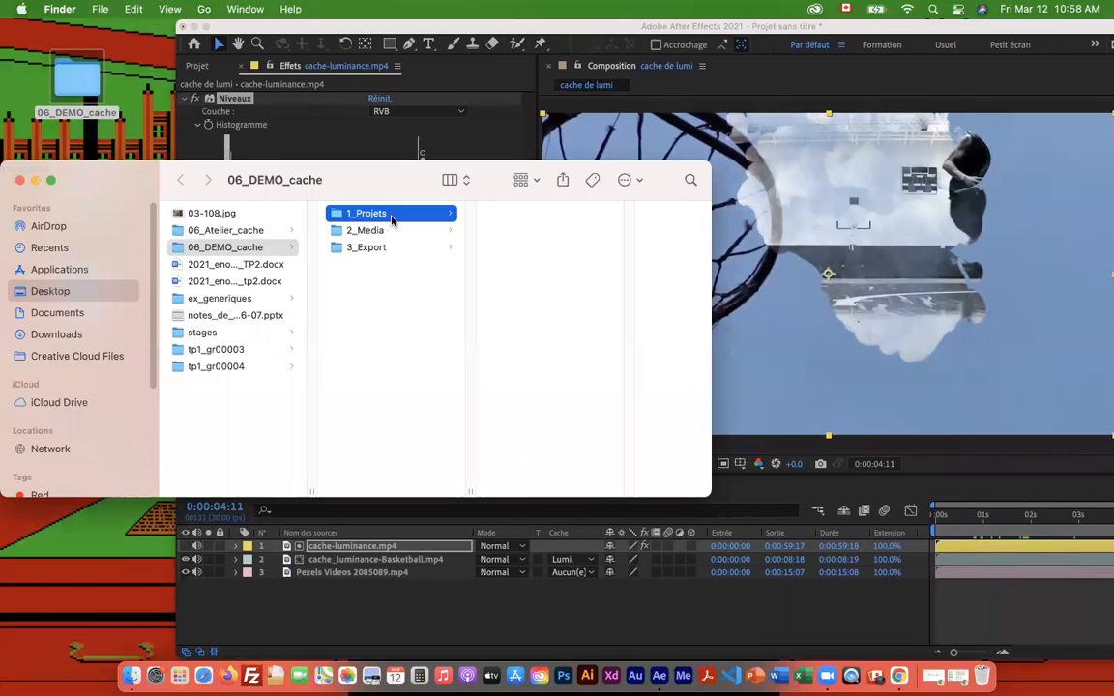
left_click(398, 248)
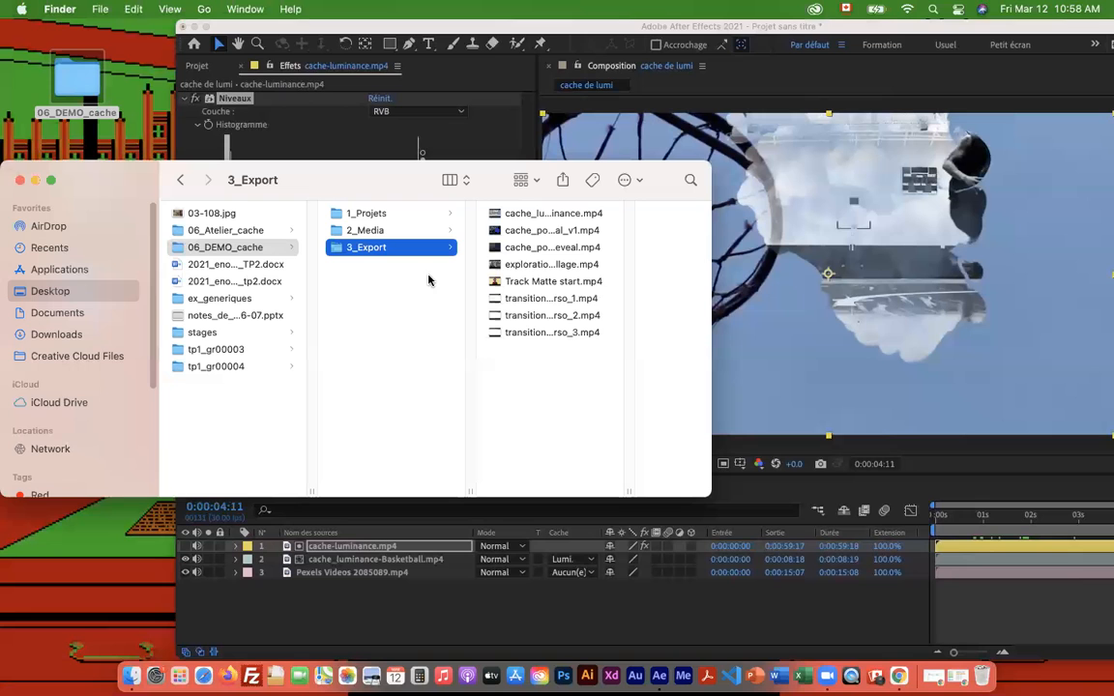
left_click(521, 216)
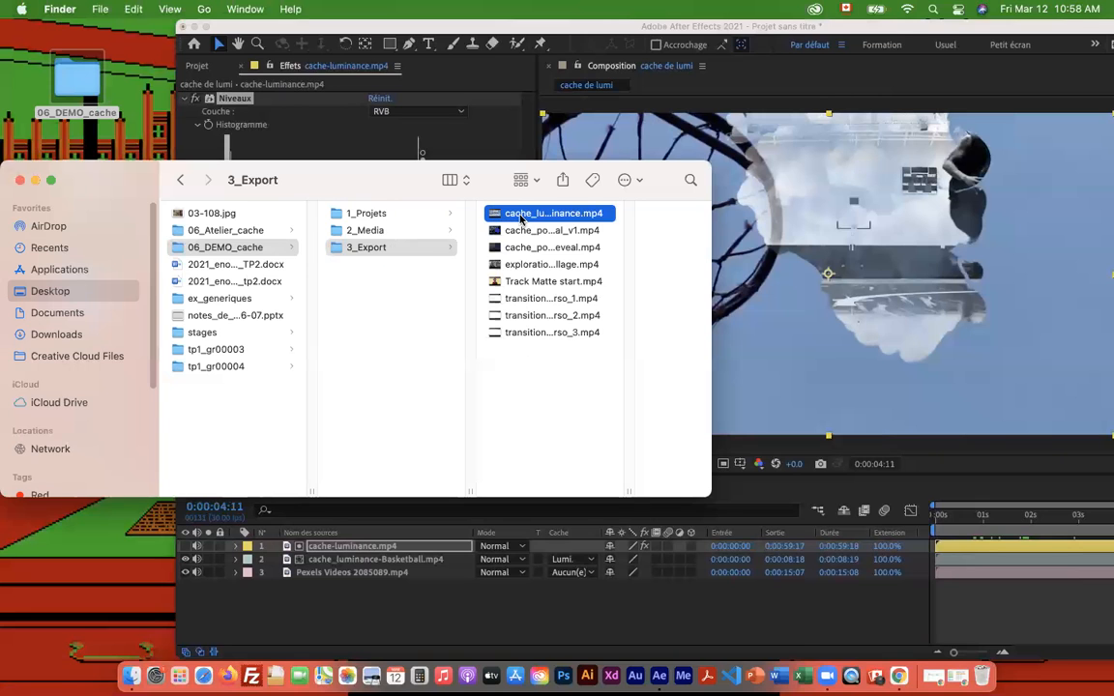
key("space")
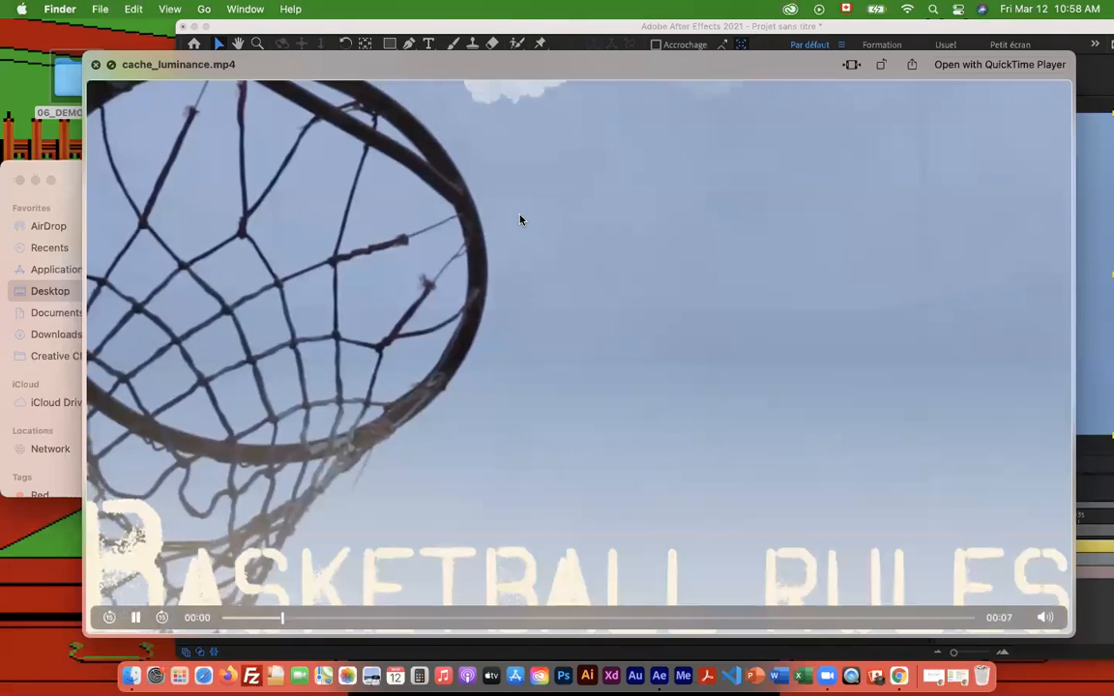
left_click_drag(442, 620, 609, 614)
left_click(95, 65)
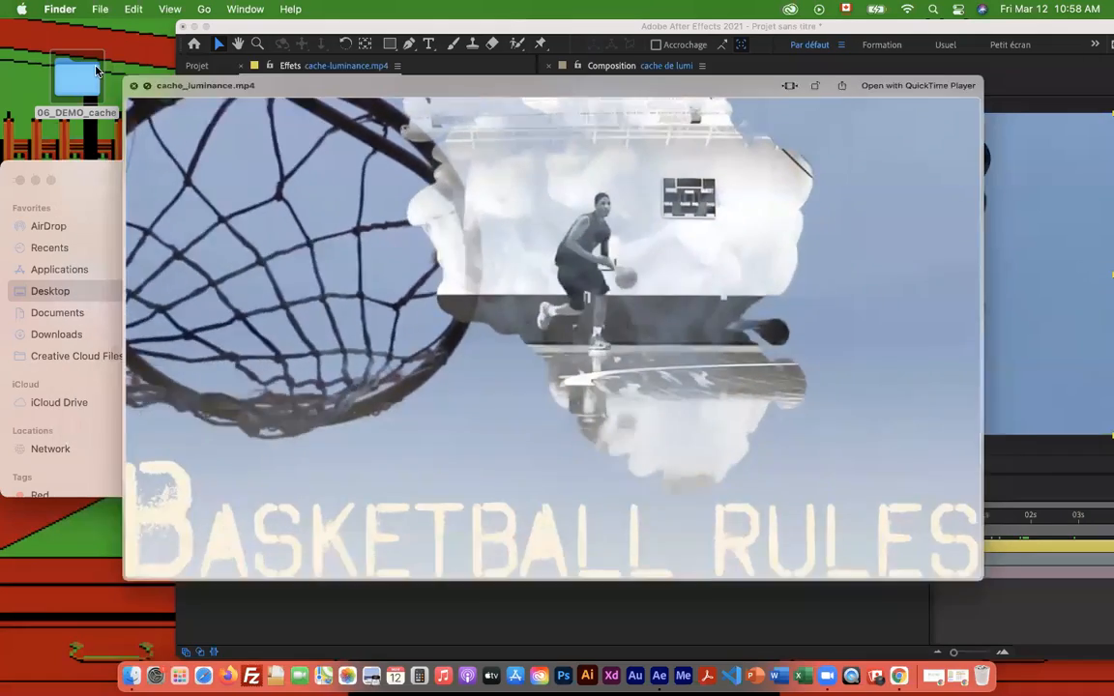
left_click(20, 180)
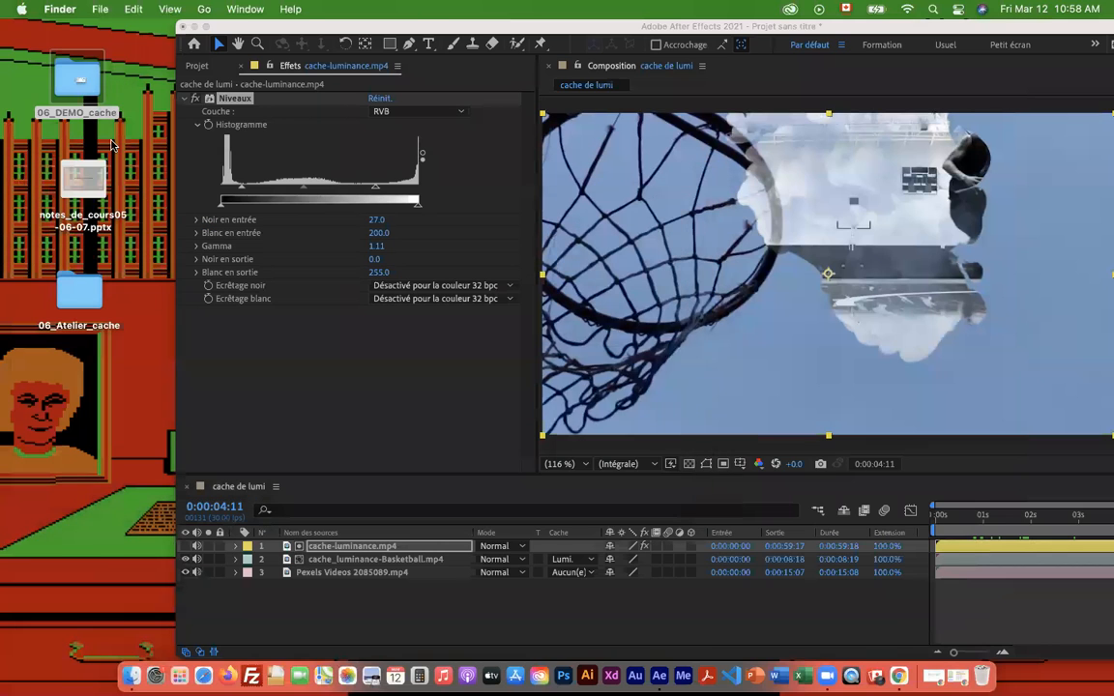
Return to After Effects, play the composition from the start and scrub to 0:00:02:29.
left_click_drag(433, 28, 252, 23)
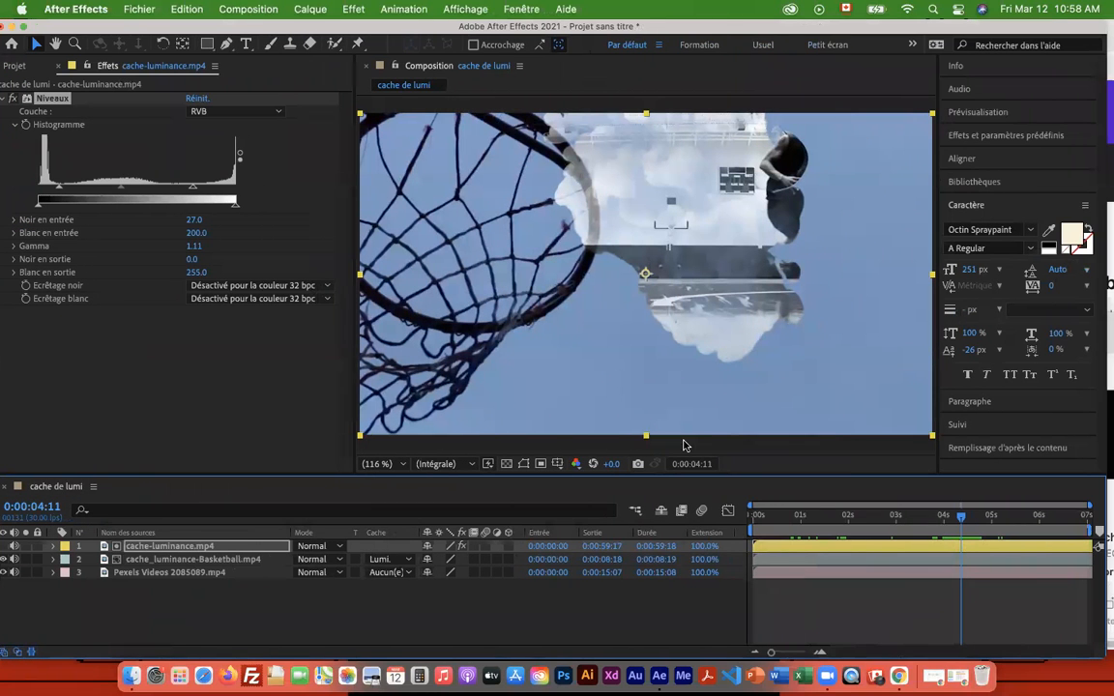
left_click_drag(965, 525, 750, 519)
key("space")
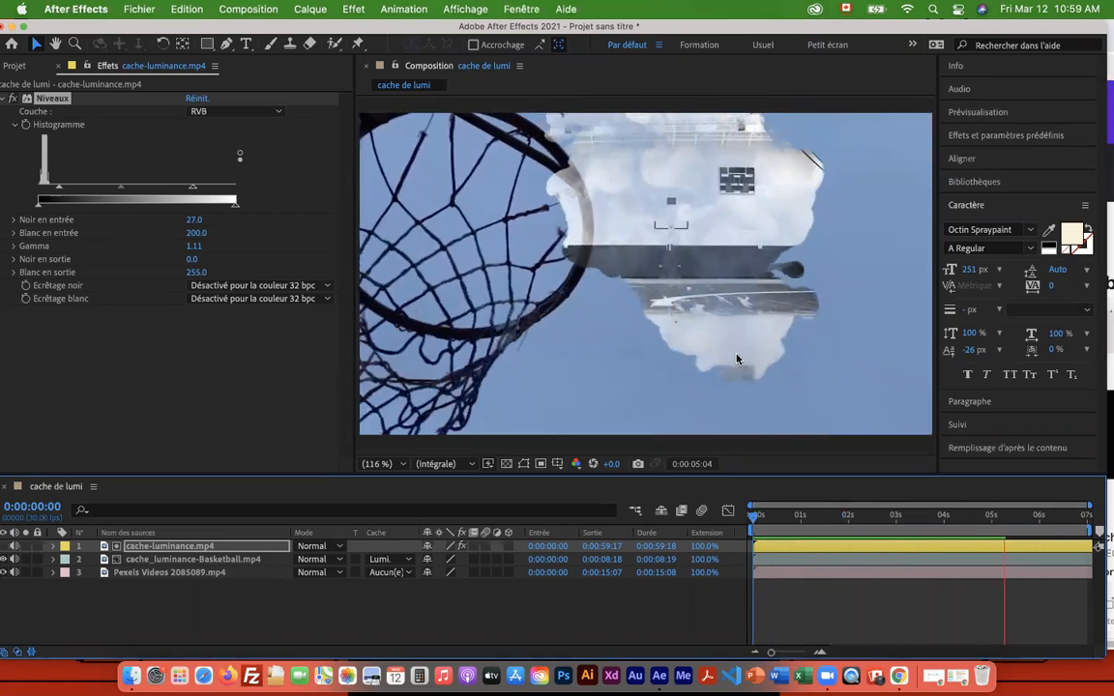
left_click_drag(1047, 522, 896, 532)
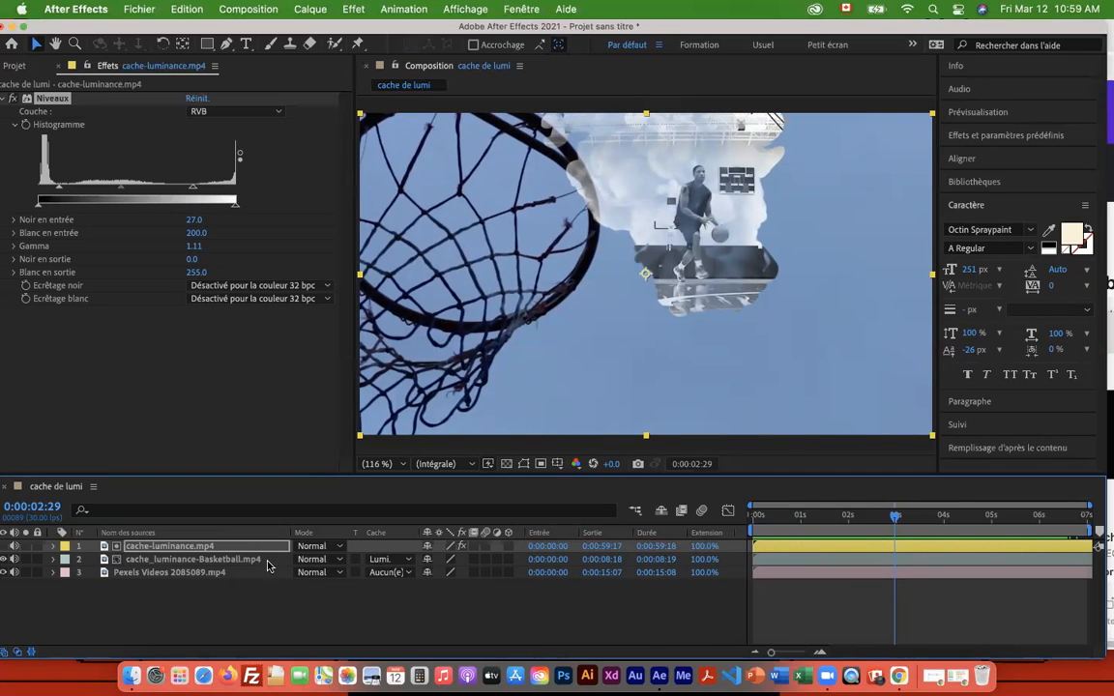
Enlarge the timeline area, hide its in, out, duration and stretch columns, and select the cache_luminance-Basketball.mp4 layer.
left_click_drag(211, 28, 239, 29)
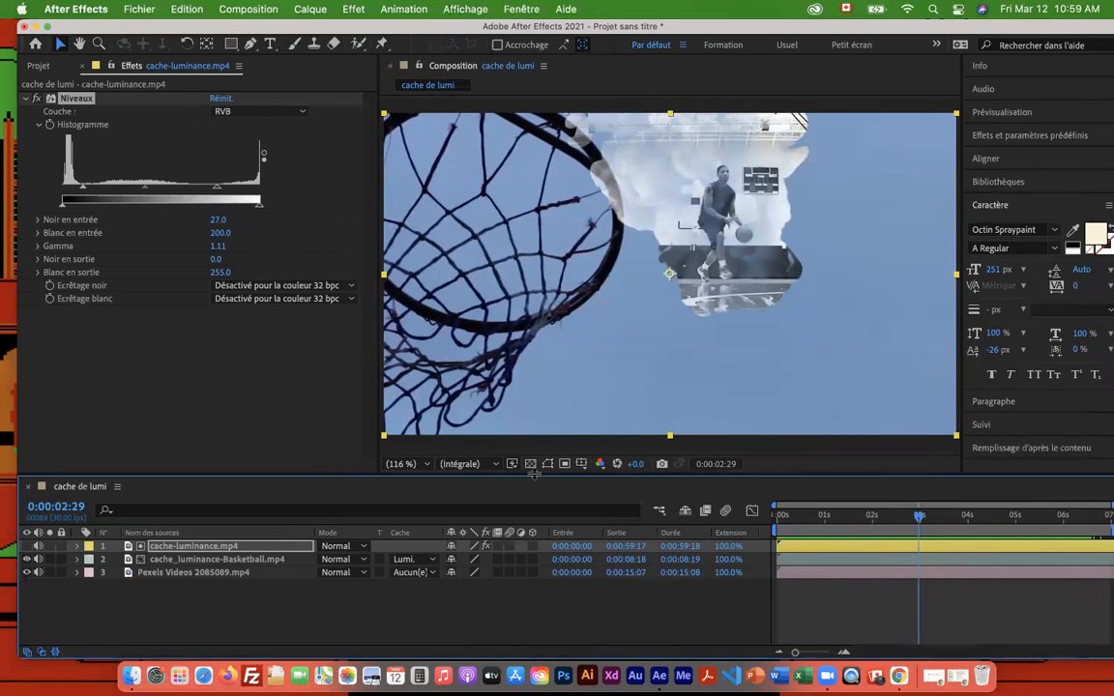
left_click_drag(534, 473, 534, 441)
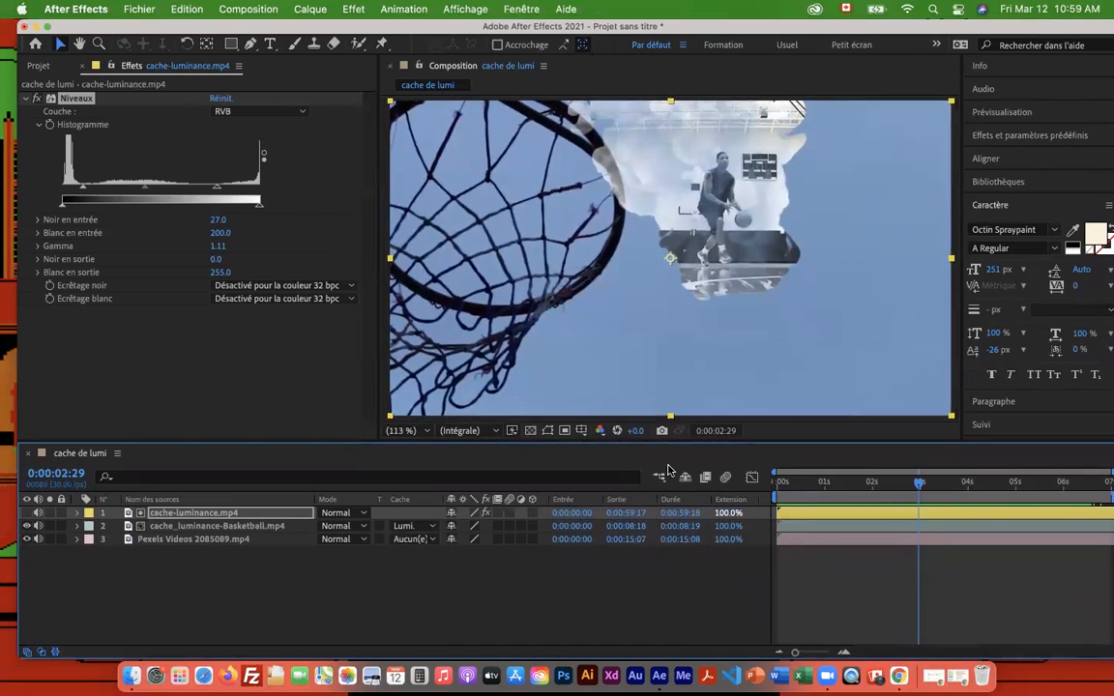
left_click(56, 653)
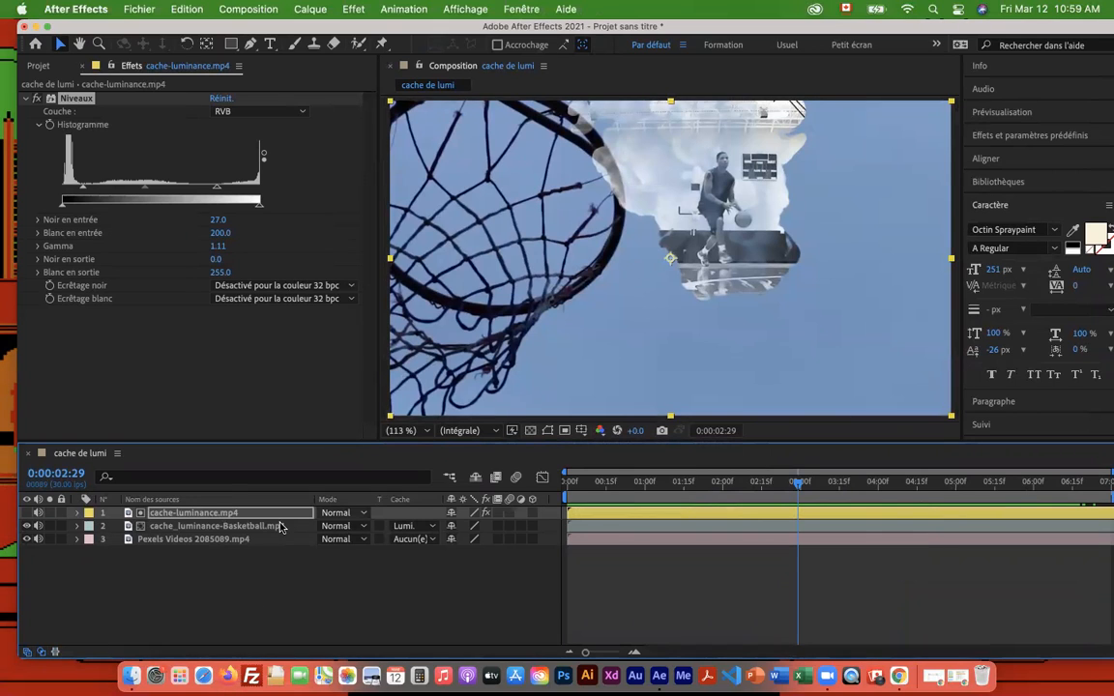
left_click(205, 530)
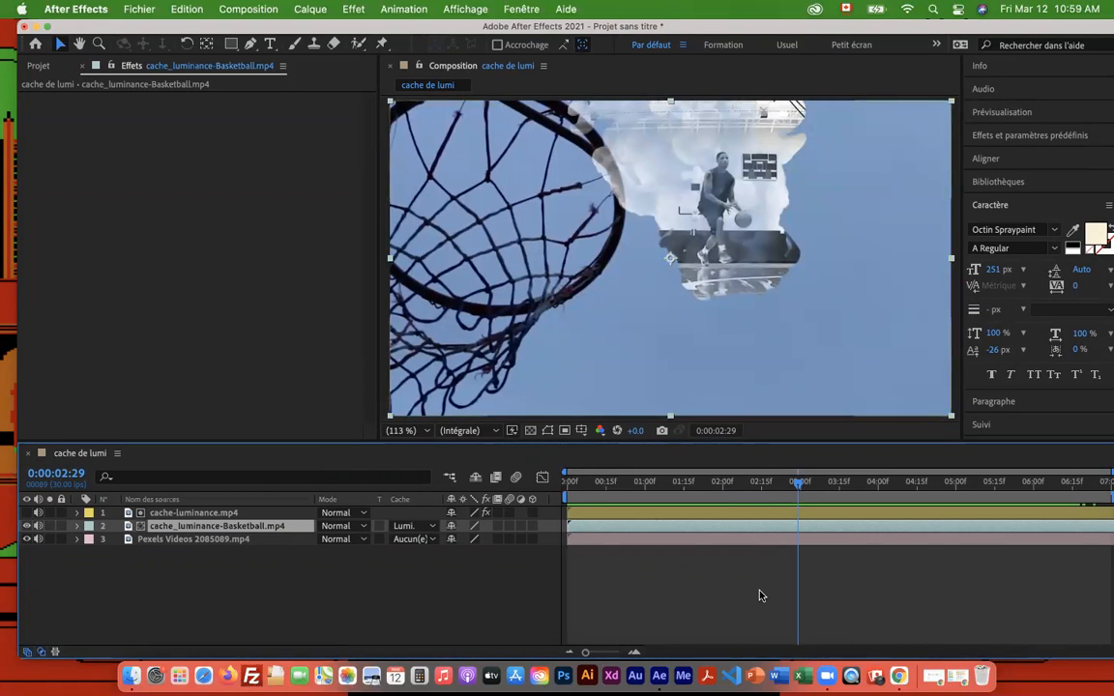
Toggle the timeline's in, out, duration and stretch columns repeatedly, leaving them shown.
left_click(55, 654)
left_click(55, 654)
left_click(55, 654)
left_click(55, 654)
left_click(56, 654)
left_click(55, 654)
left_click(56, 654)
left_click(55, 654)
left_click(55, 653)
left_click(55, 654)
left_click(55, 654)
left_click(56, 654)
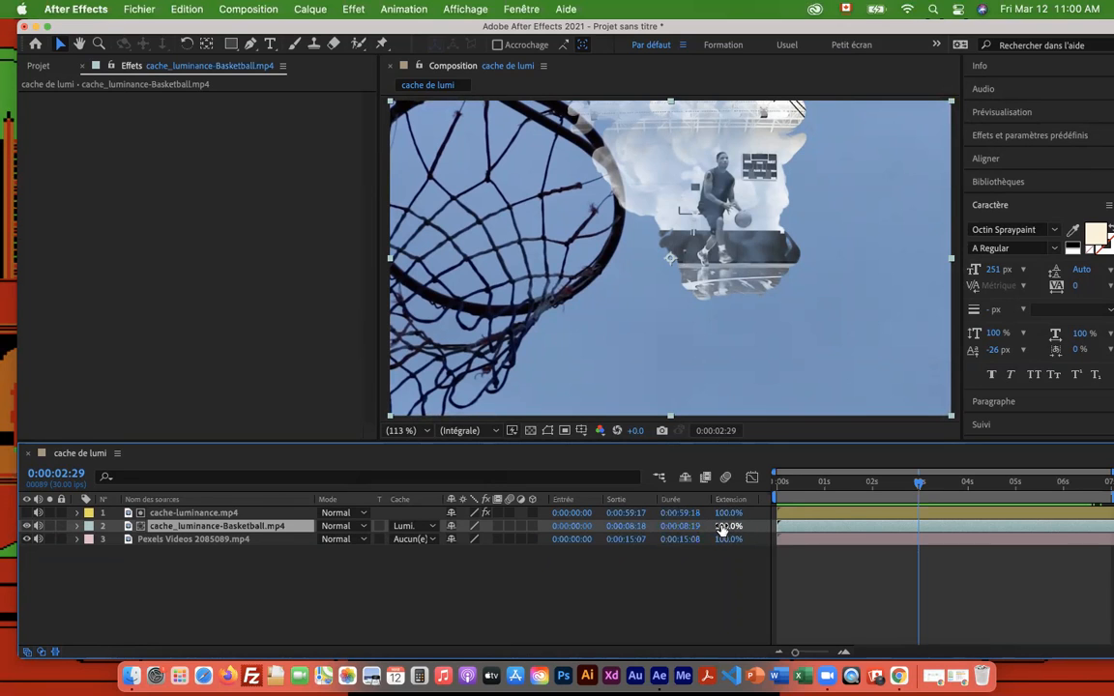
Slow the cache_luminance-Basketball.mp4 layer to a 200% time stretch, checking the composition at 0:00:05:18 and 0:00:06:29.
left_click_drag(417, 26, 400, 26)
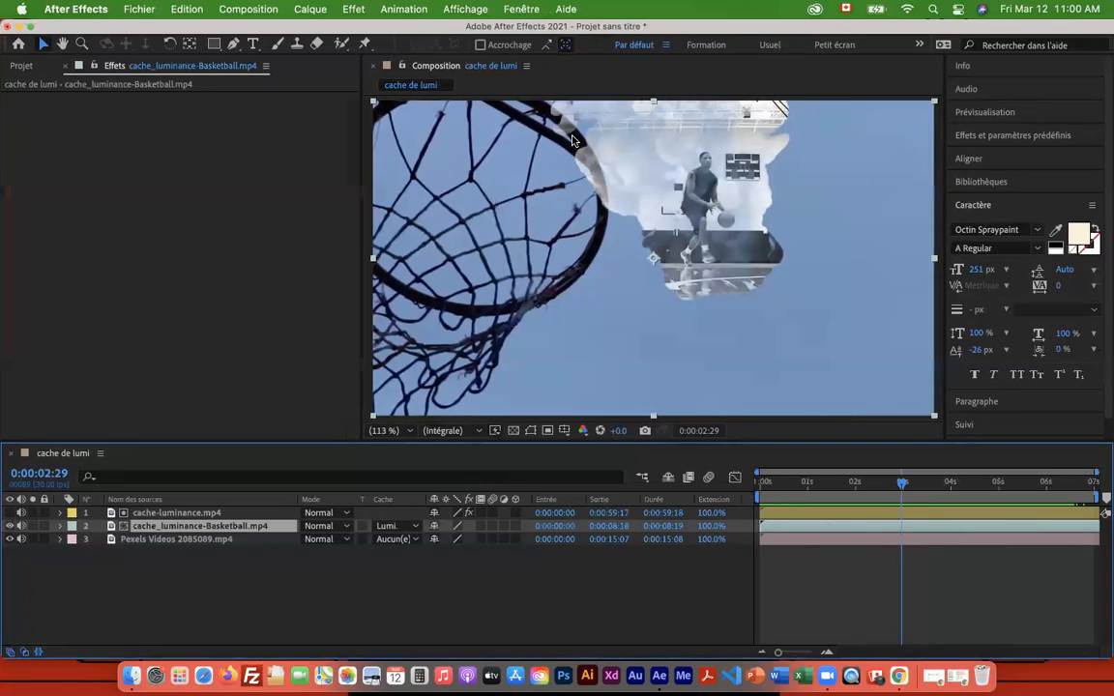
left_click_drag(714, 528, 848, 529)
left_click_drag(899, 491, 1018, 510)
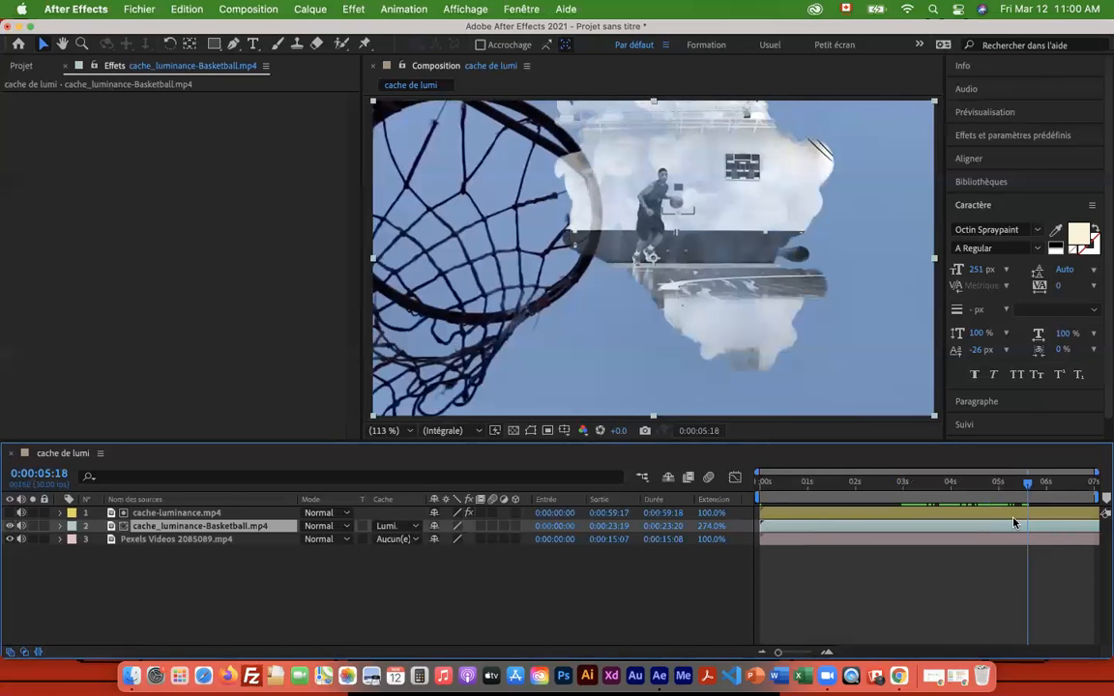
left_click_drag(1028, 482, 1103, 506)
left_click_drag(709, 531, 664, 532)
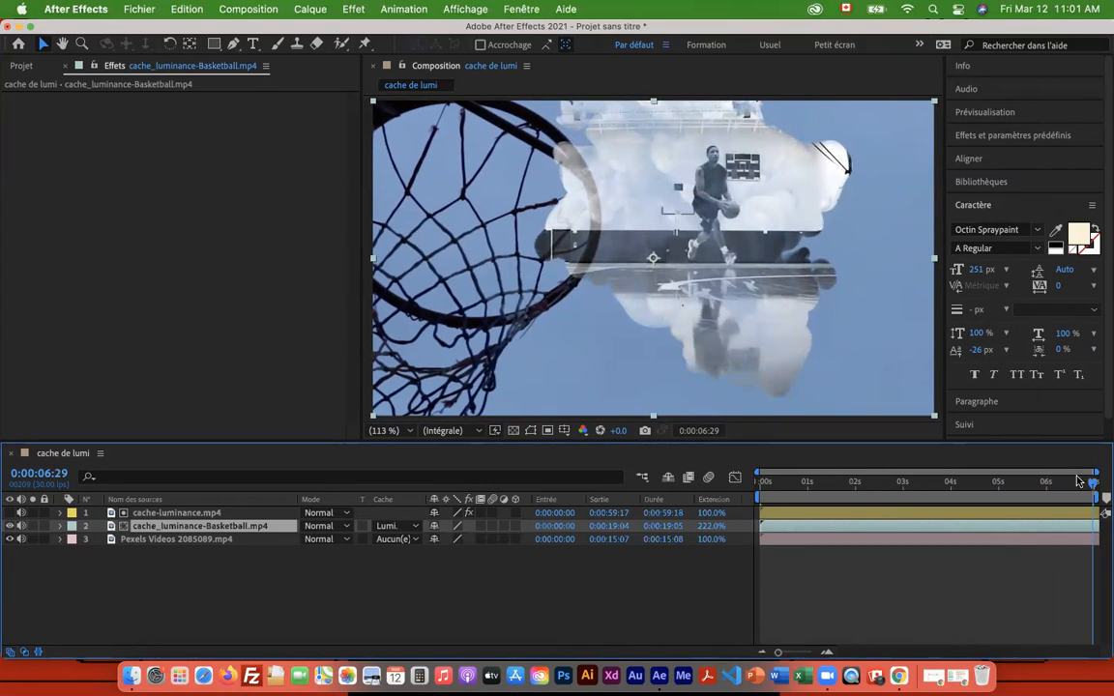
left_click_drag(707, 530, 691, 528)
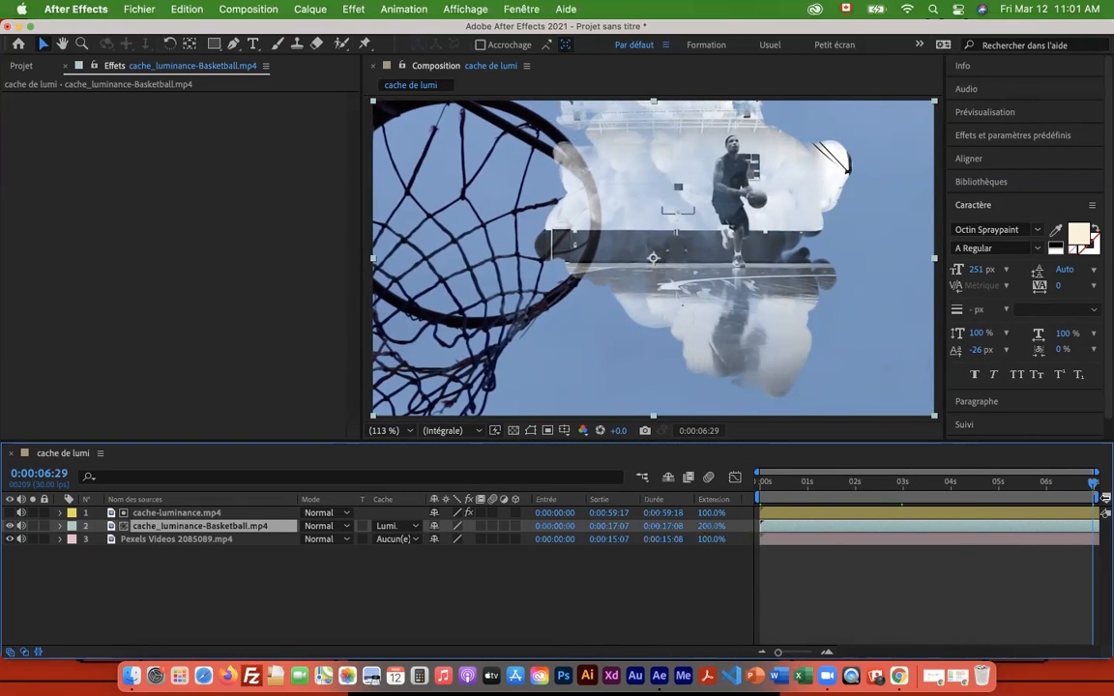
Slow the Pexels Videos 2085089.mp4 hoop layer to a 201% time stretch after checking the composition at 0:00:03:01 and 0:00:01:08.
left_click_drag(1093, 482, 904, 494)
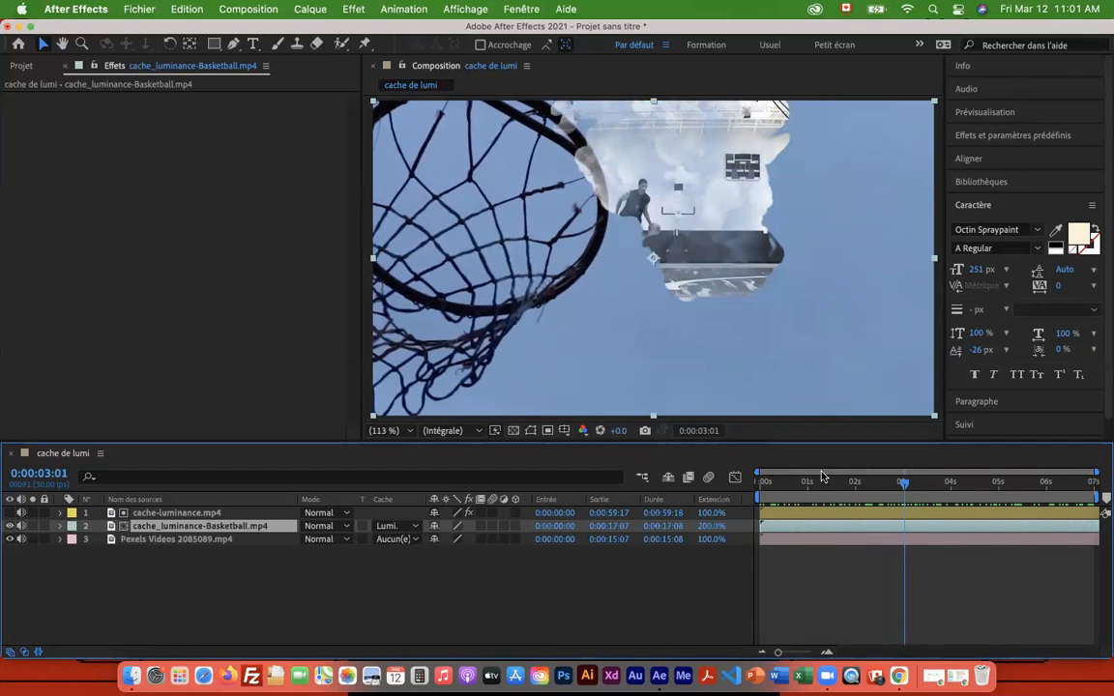
key("space")
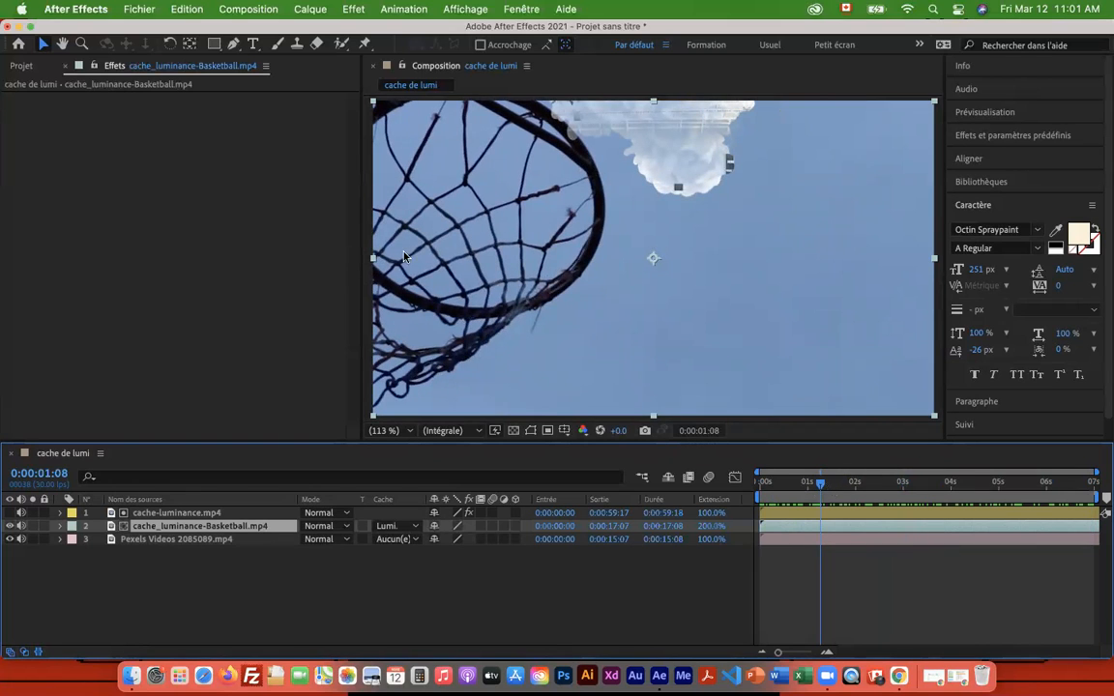
left_click_drag(608, 539, 694, 547)
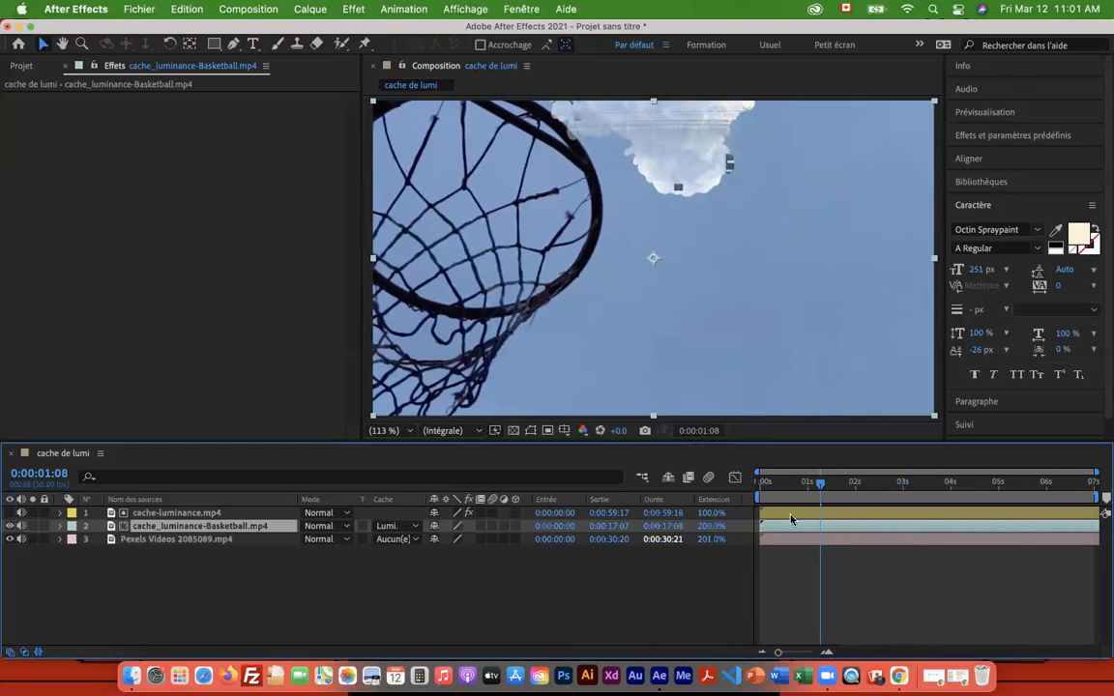
Preview the composition from the start, stopping at 0:00:03:11, and scrub to 0:00:05:25.
left_click_drag(821, 484, 759, 488)
key("space")
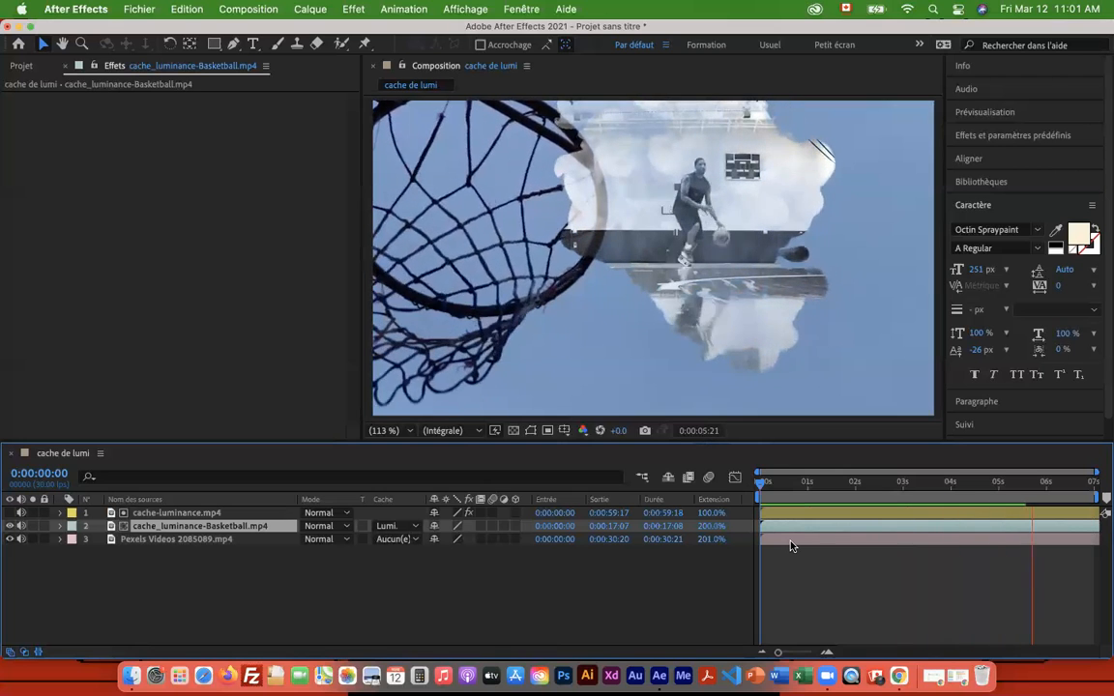
key("space")
key("space")
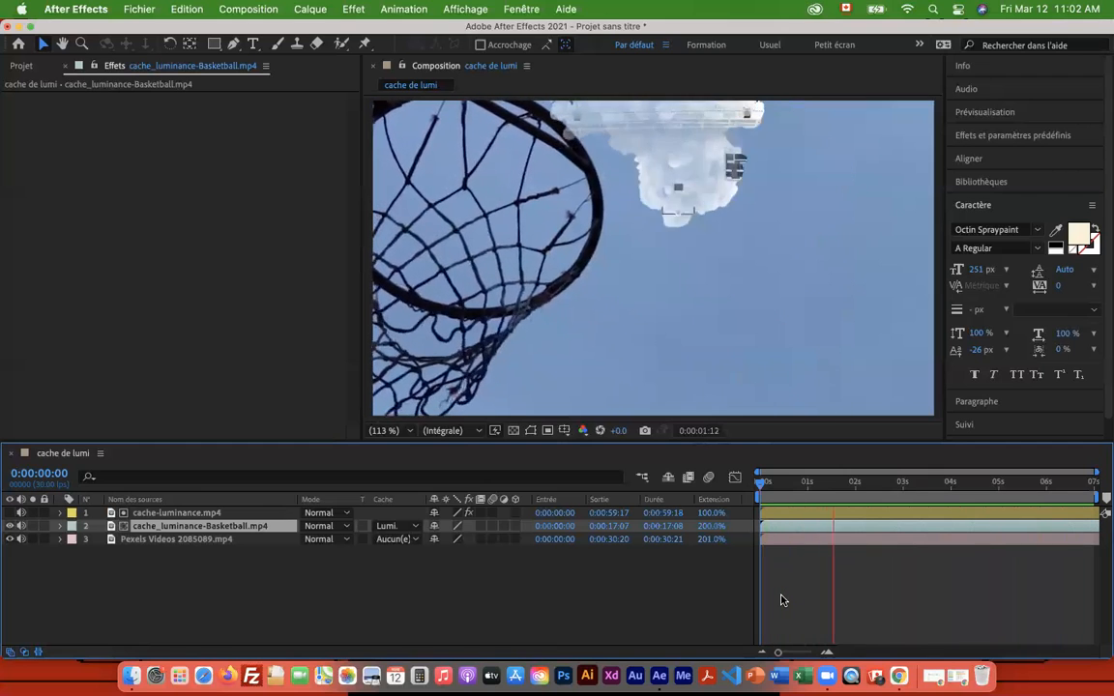
key("space")
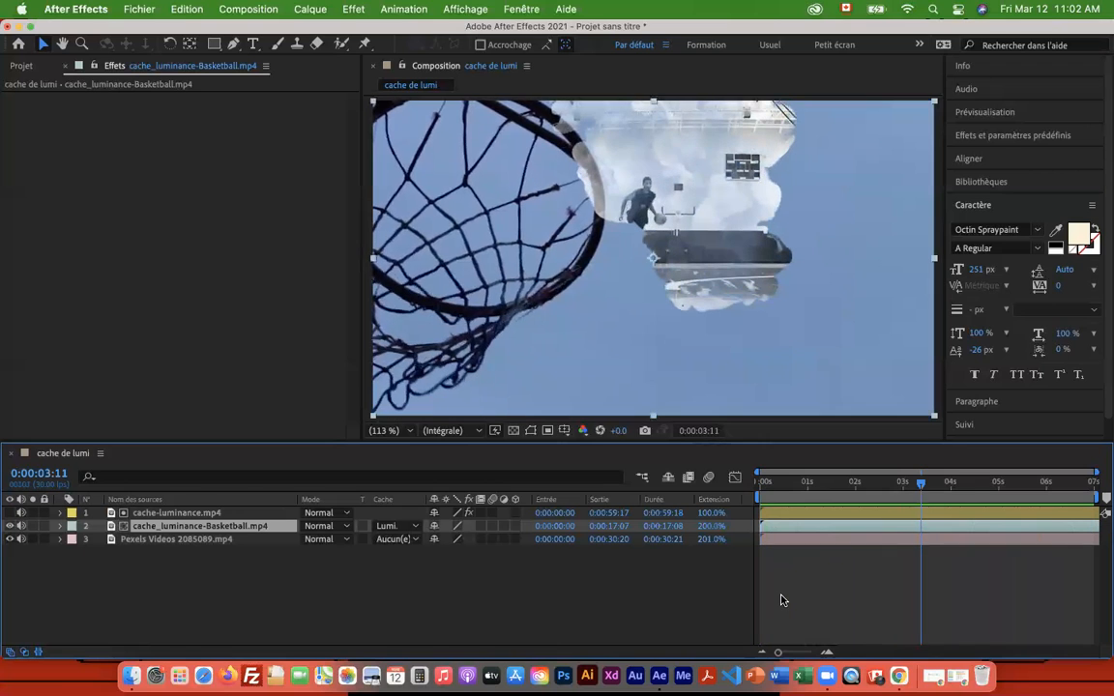
left_click_drag(927, 491, 1039, 488)
left_click(310, 9)
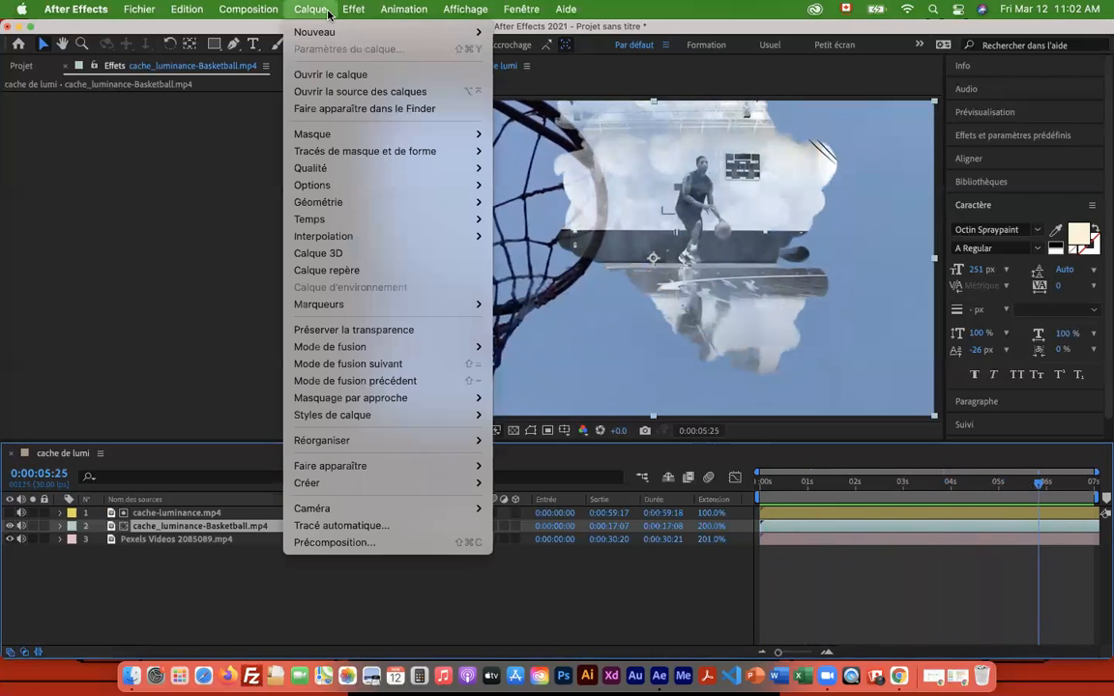
left_click(328, 12)
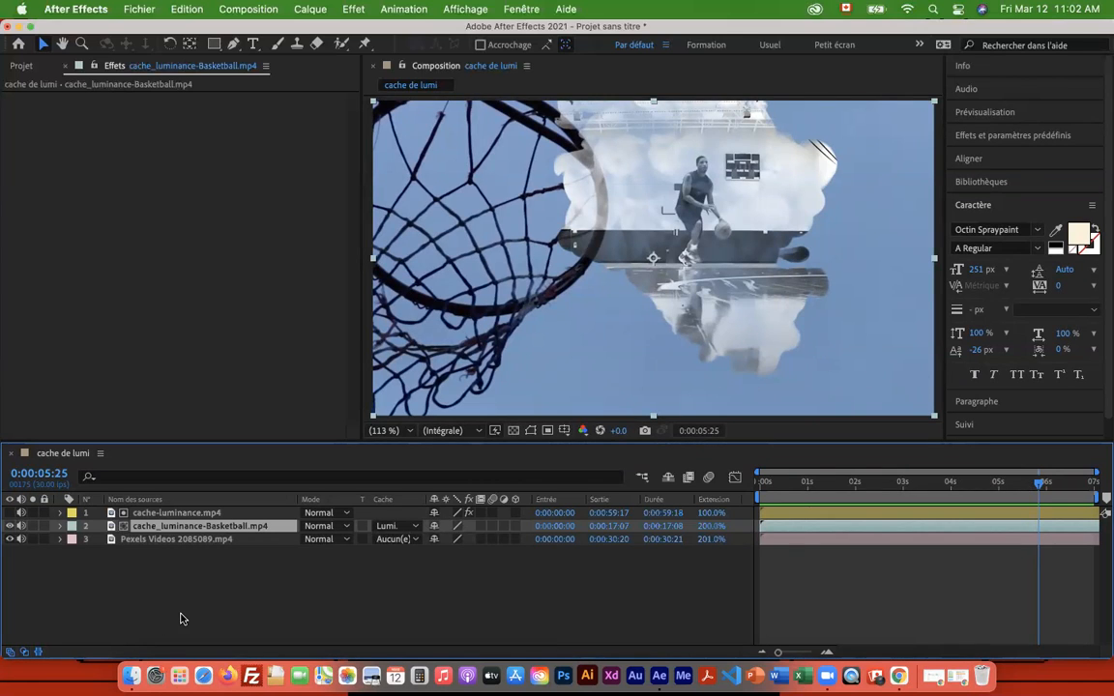
left_click(240, 10)
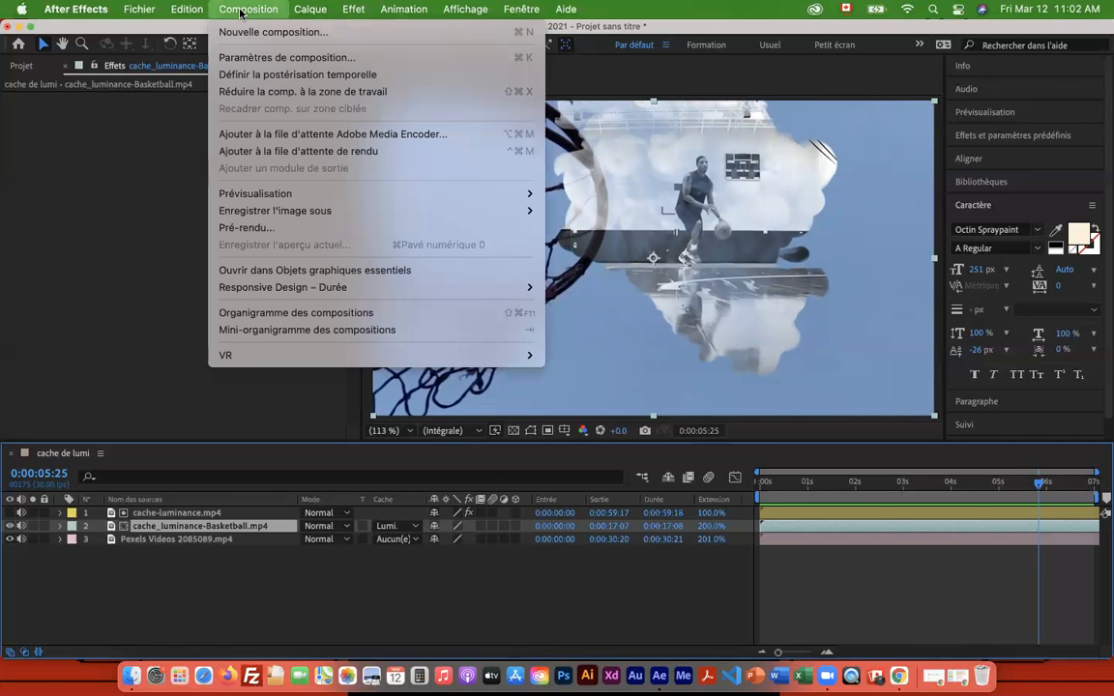
left_click(242, 10)
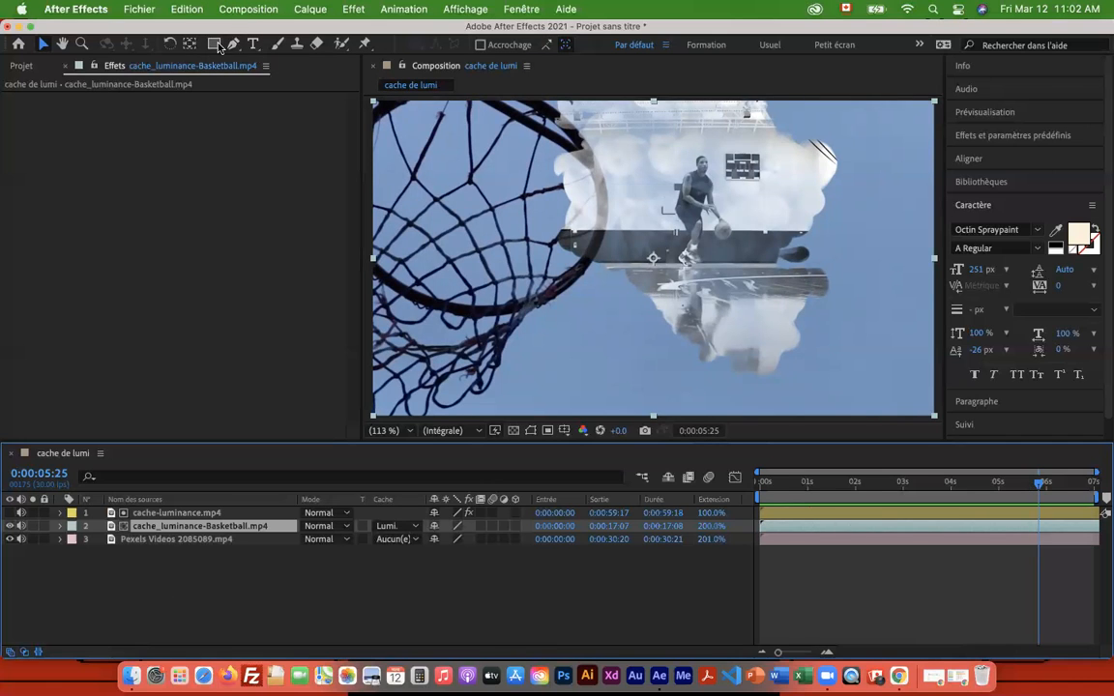
Activate the Rectangle tool with no layer selected and choose a linear gradient (Dégradé linéaire) as the shape fill.
left_click(216, 45)
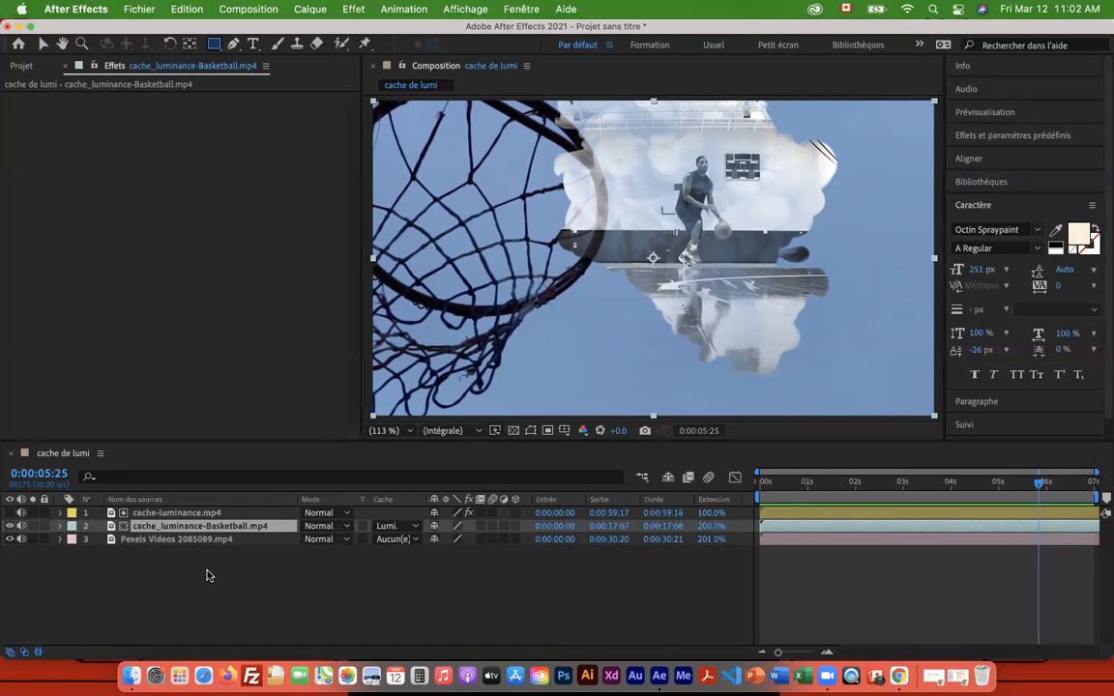
left_click(323, 606)
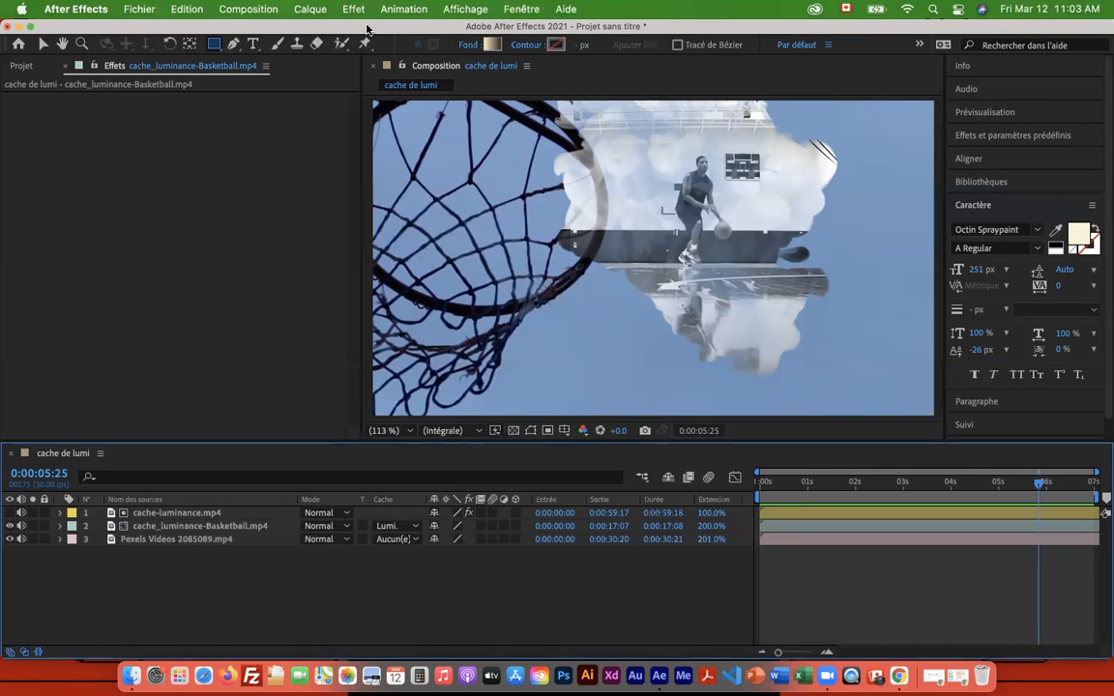
left_click_drag(362, 26, 339, 25)
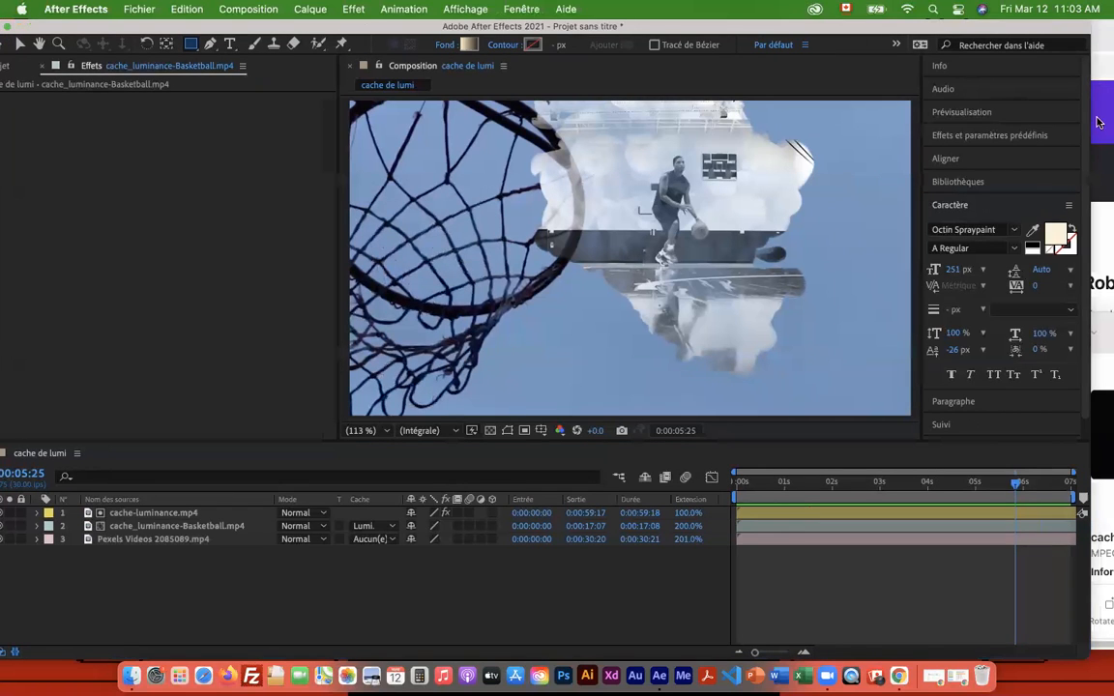
left_click(446, 46)
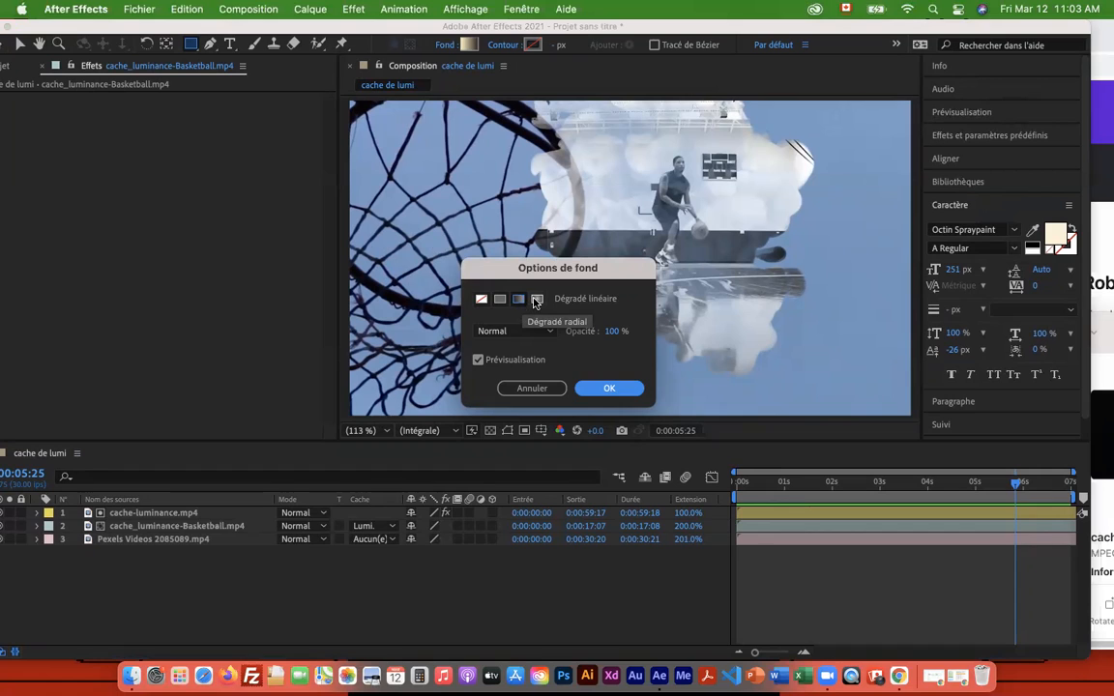
left_click(523, 303)
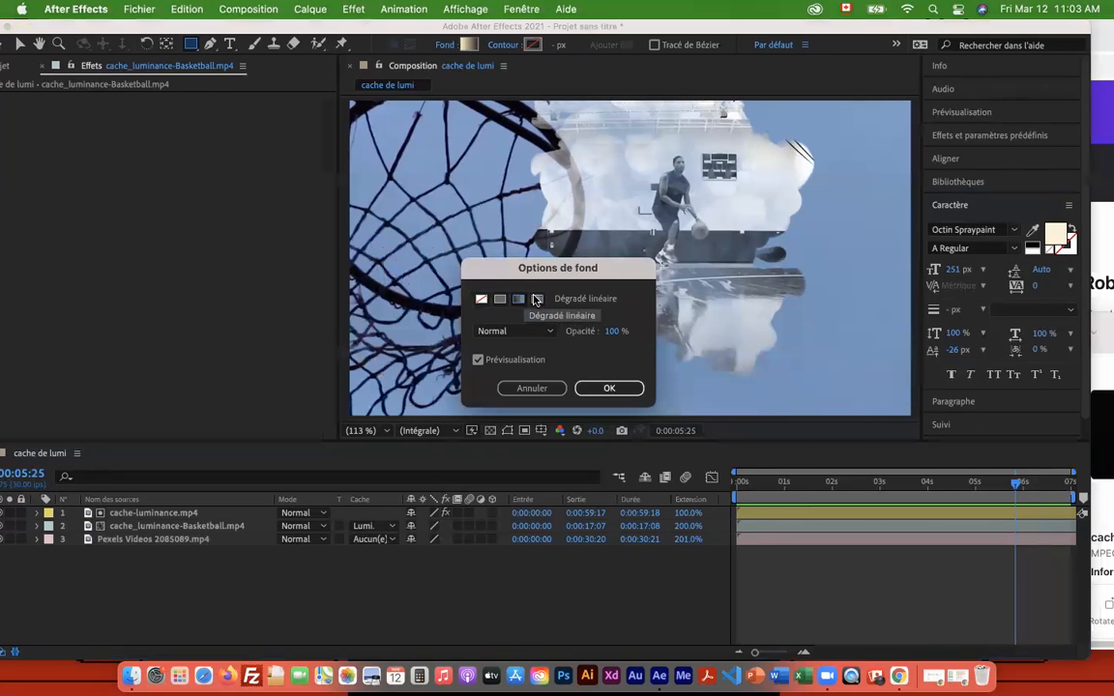
left_click(619, 388)
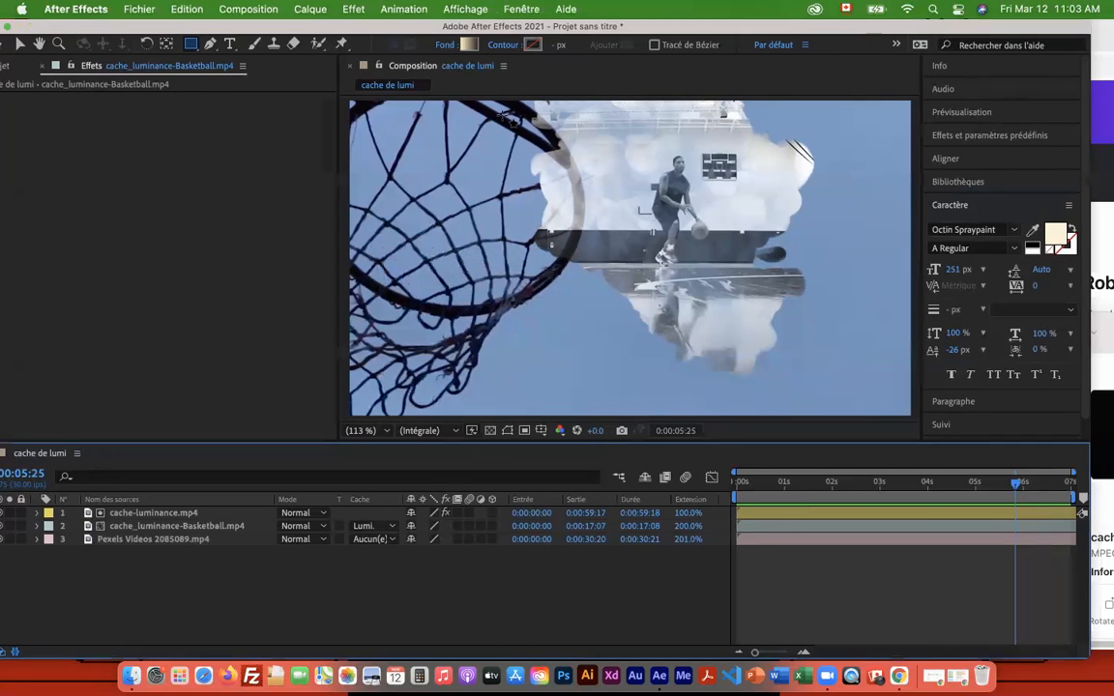
Accept the cream-to-dark linear gradient starting at FFEFC1 and create a rectangle shape layer covering the whole composition.
left_click(470, 45)
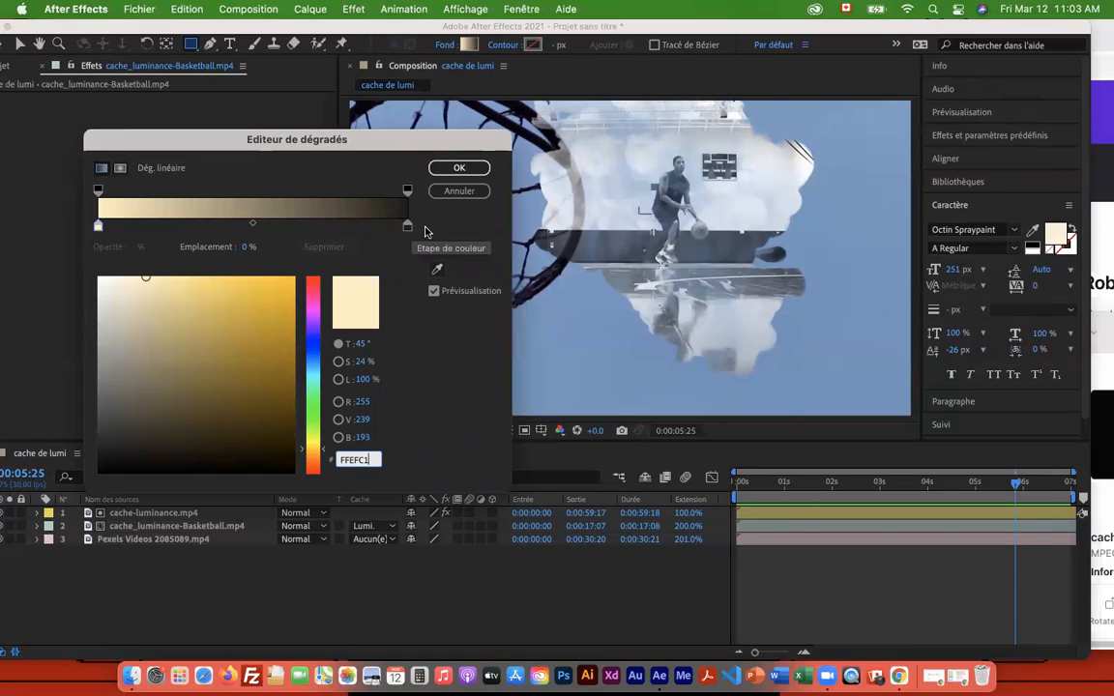
left_click(458, 170)
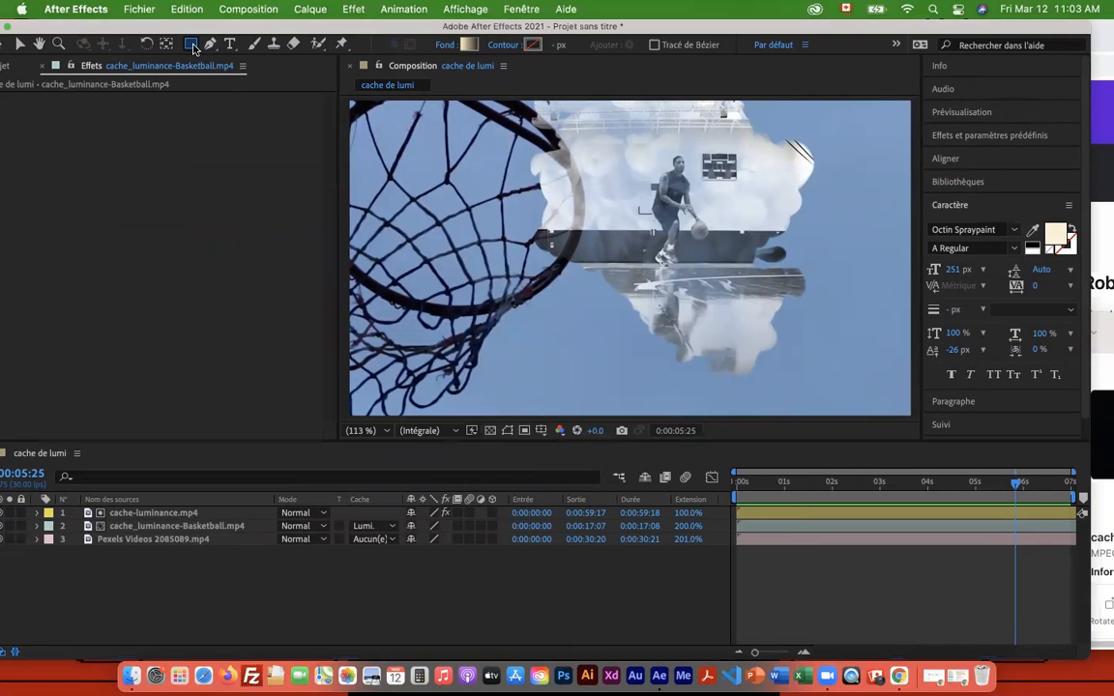
double_click(191, 44)
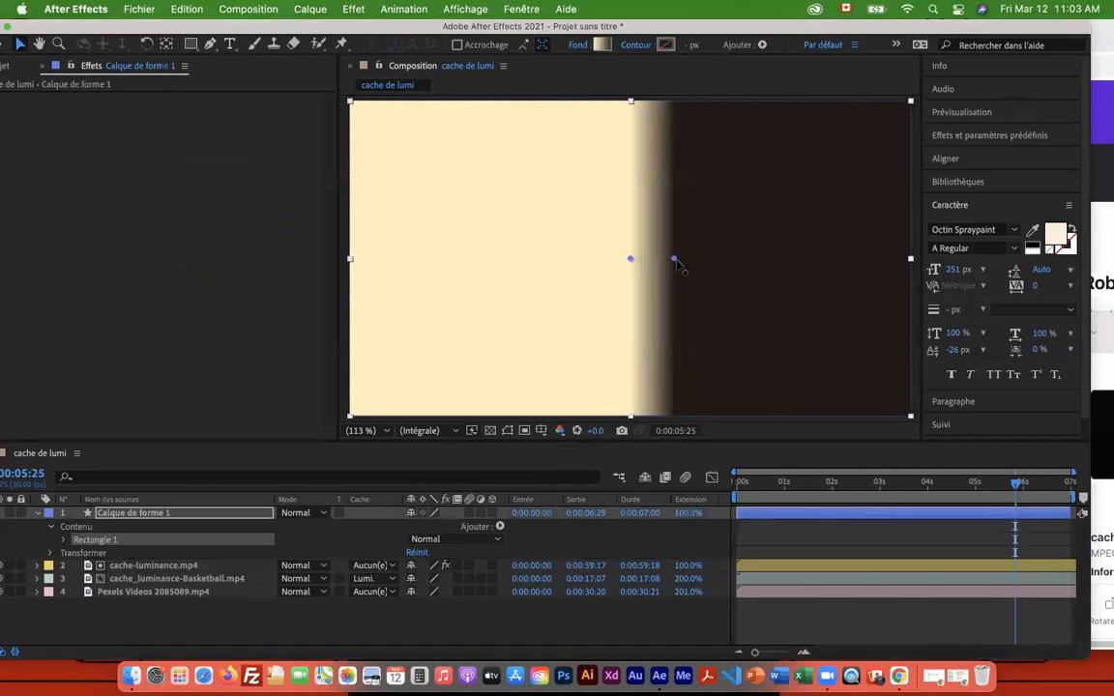
left_click_drag(630, 259, 672, 411)
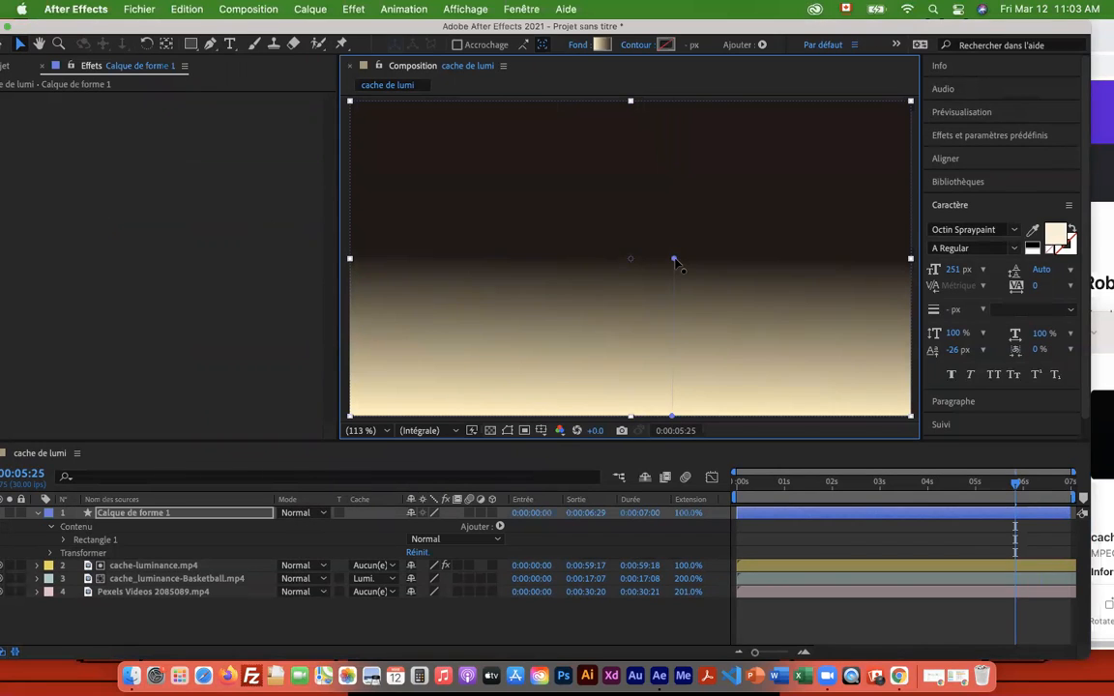
left_click_drag(674, 259, 724, 273)
key("super+z")
key("super+z")
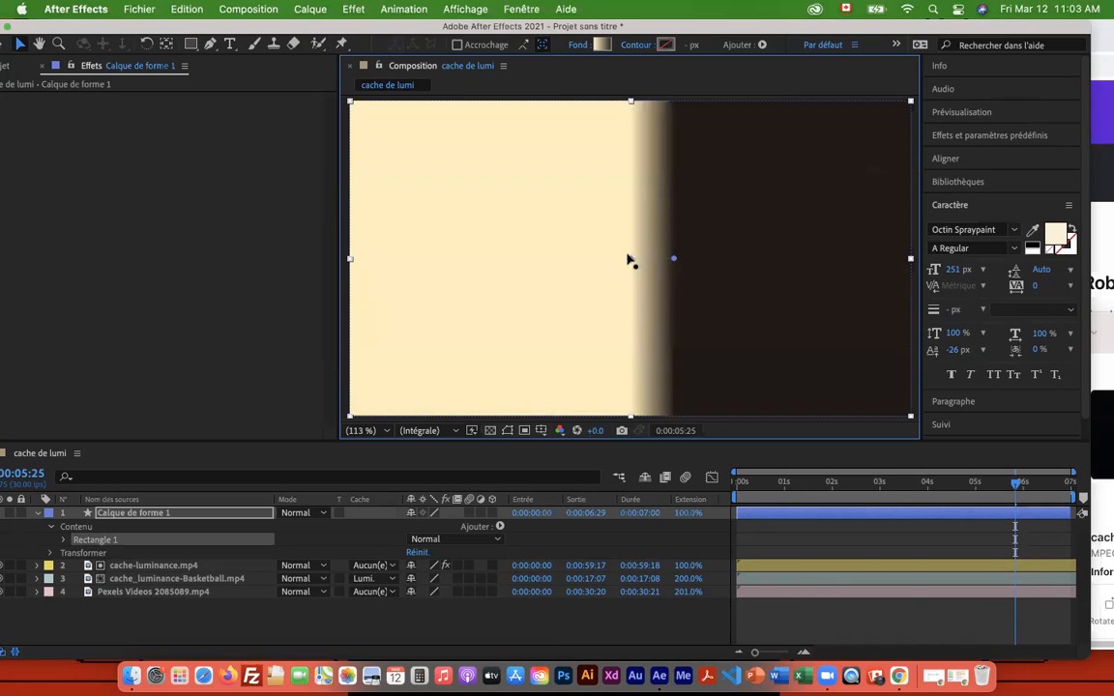
Run the rectangle's gradient vertically, with its cream start at the frame's lower edge and its dark end slightly below the centre.
left_click_drag(630, 259, 669, 410)
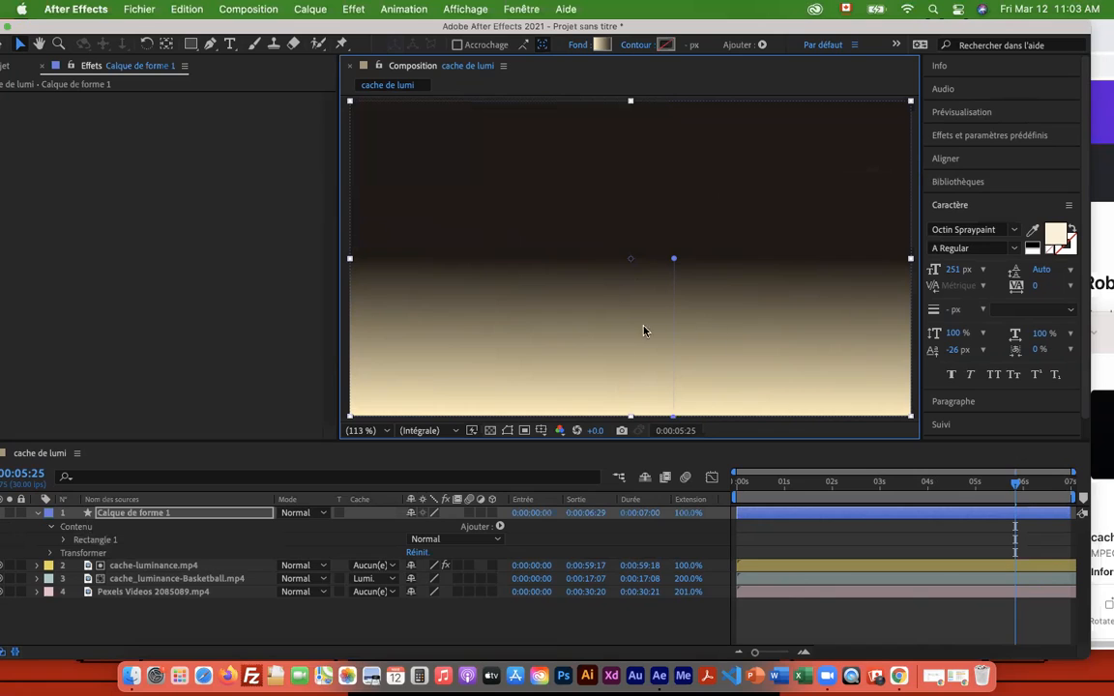
left_click_drag(676, 263, 674, 287)
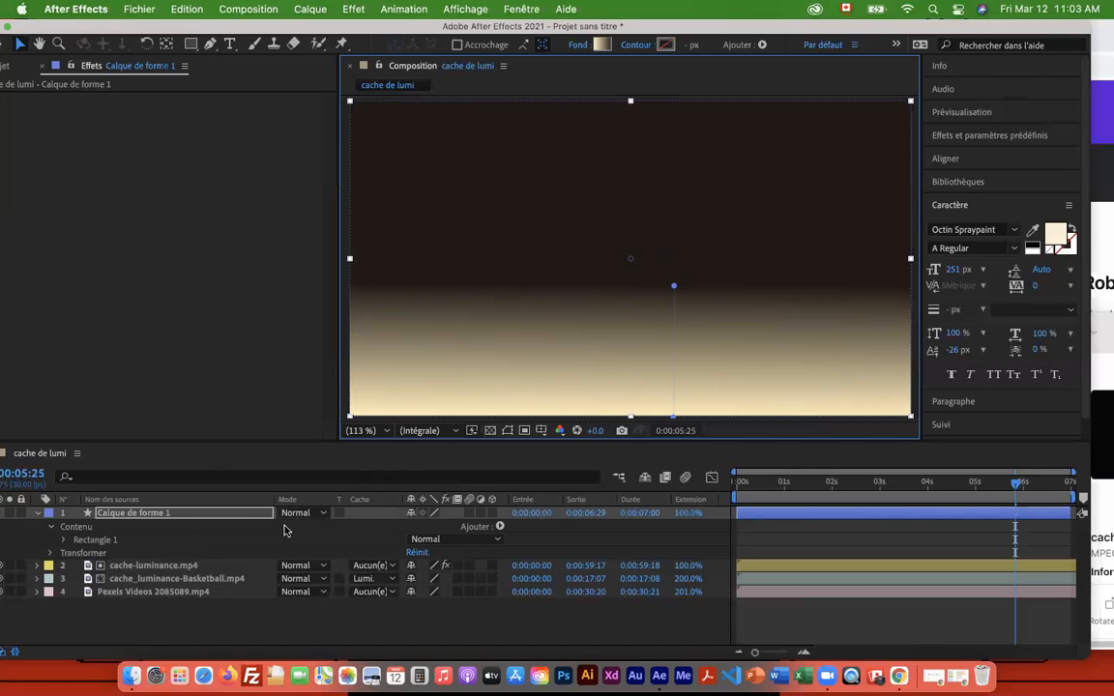
Try the Eclaircir and Addition blending modes on the gradient shape layer.
left_click(319, 513)
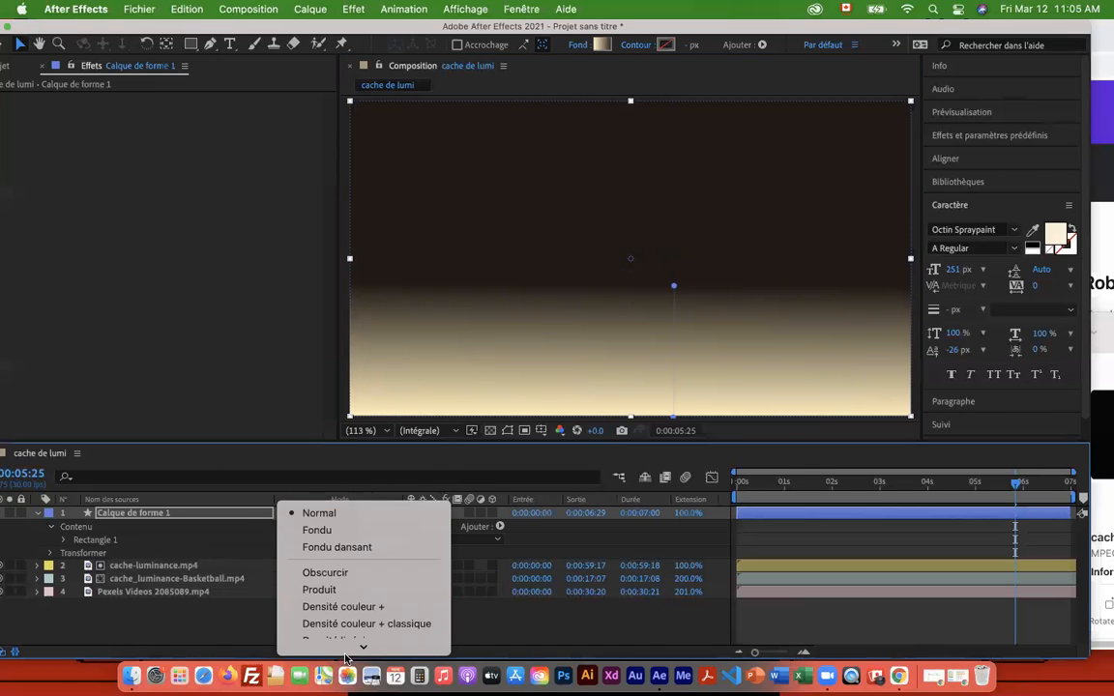
mouse_move(346, 655)
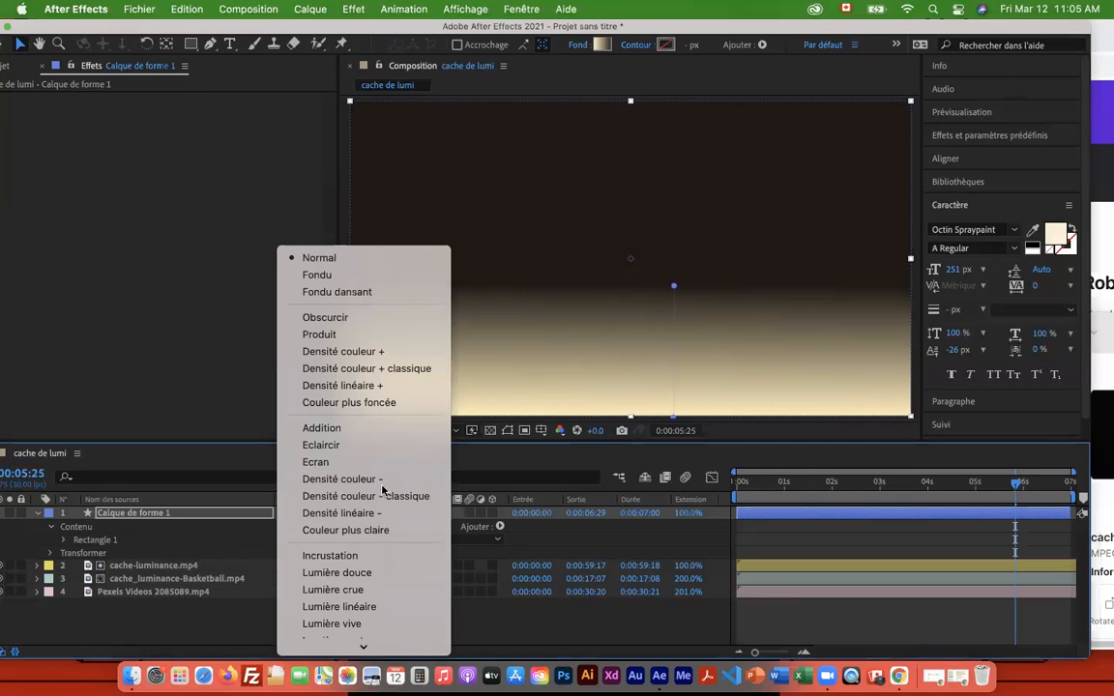
left_click(348, 446)
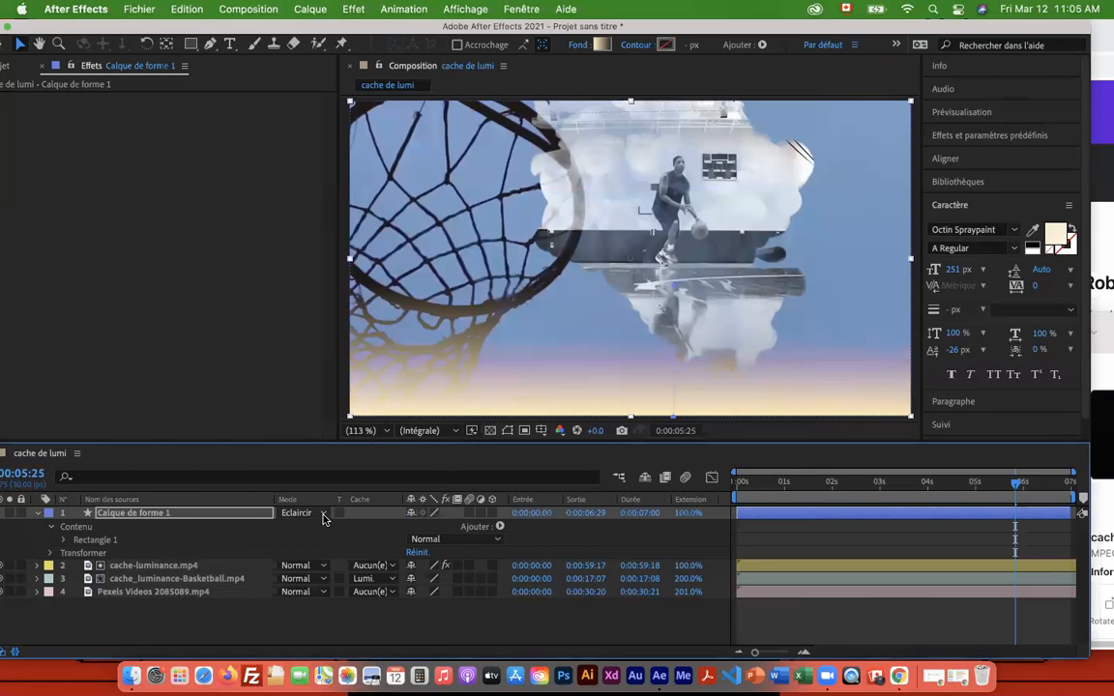
left_click(307, 513)
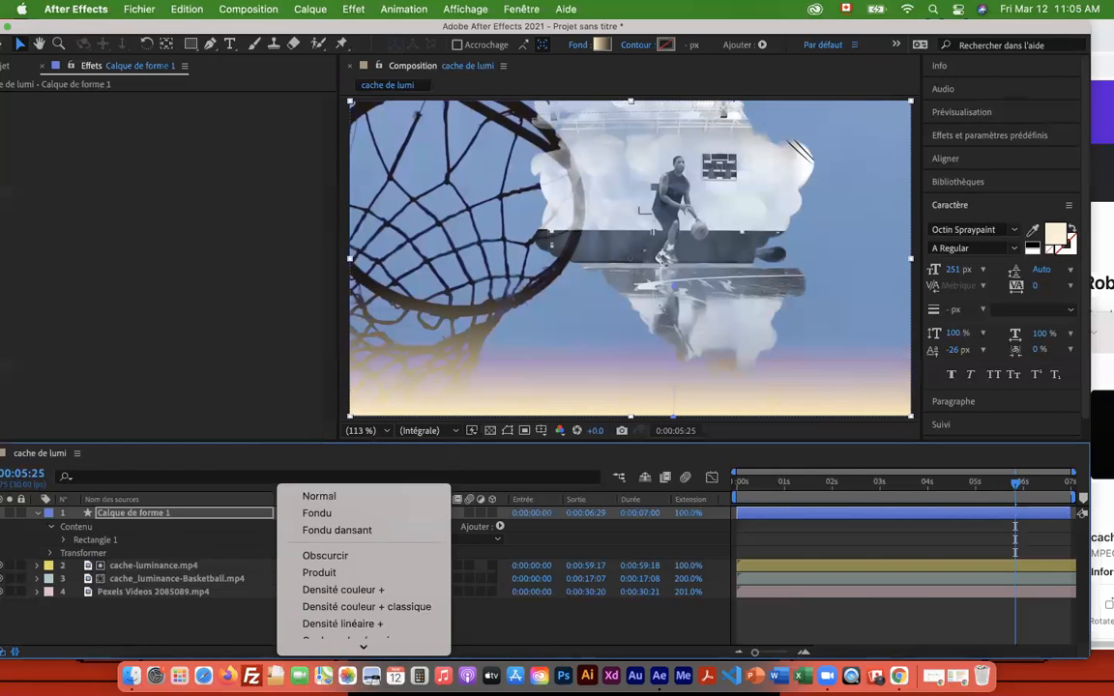
left_click(356, 497)
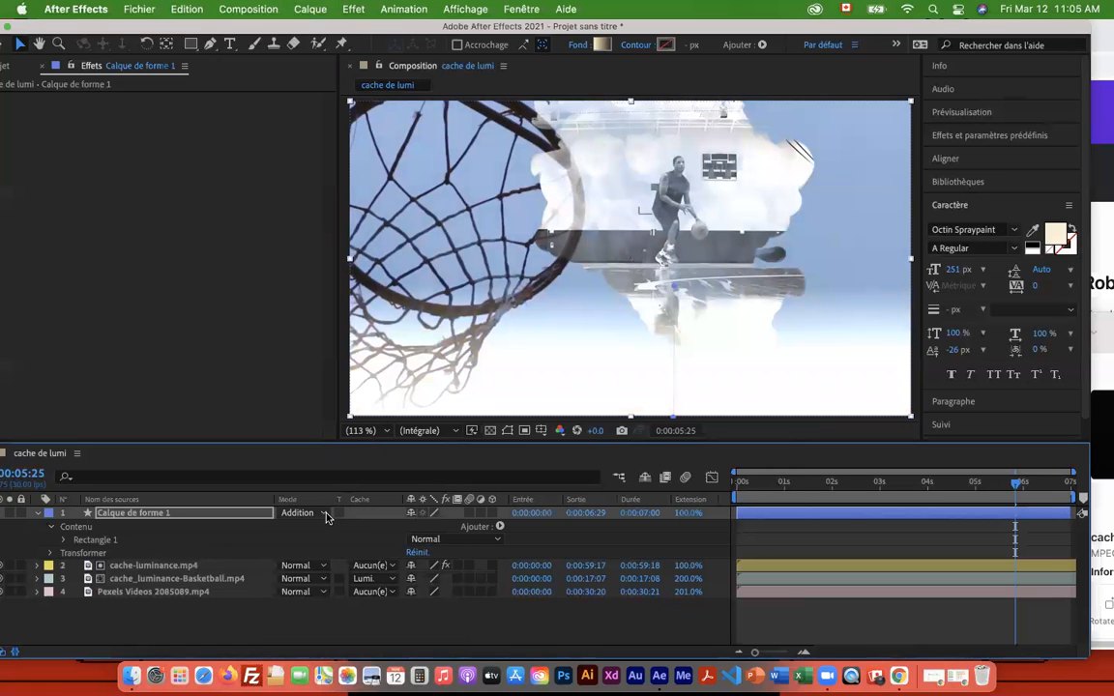
Set the gradient shape layer's blending mode to Ecran and deselect the layer.
left_click(323, 513)
scroll(334, 558, "down", 5)
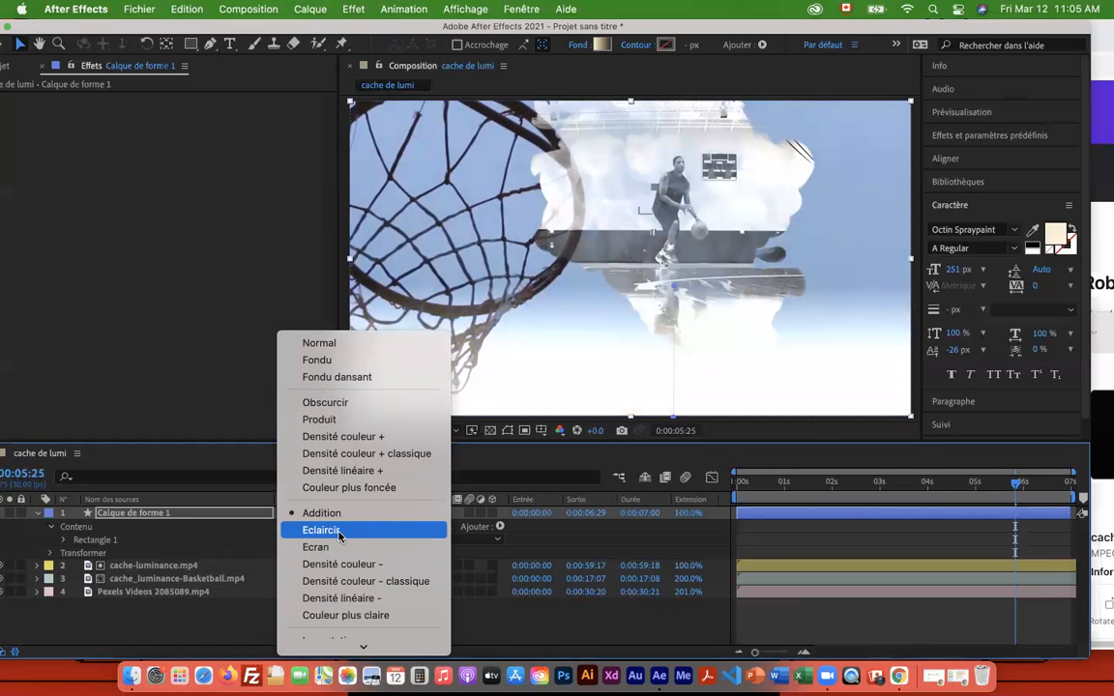
left_click(319, 548)
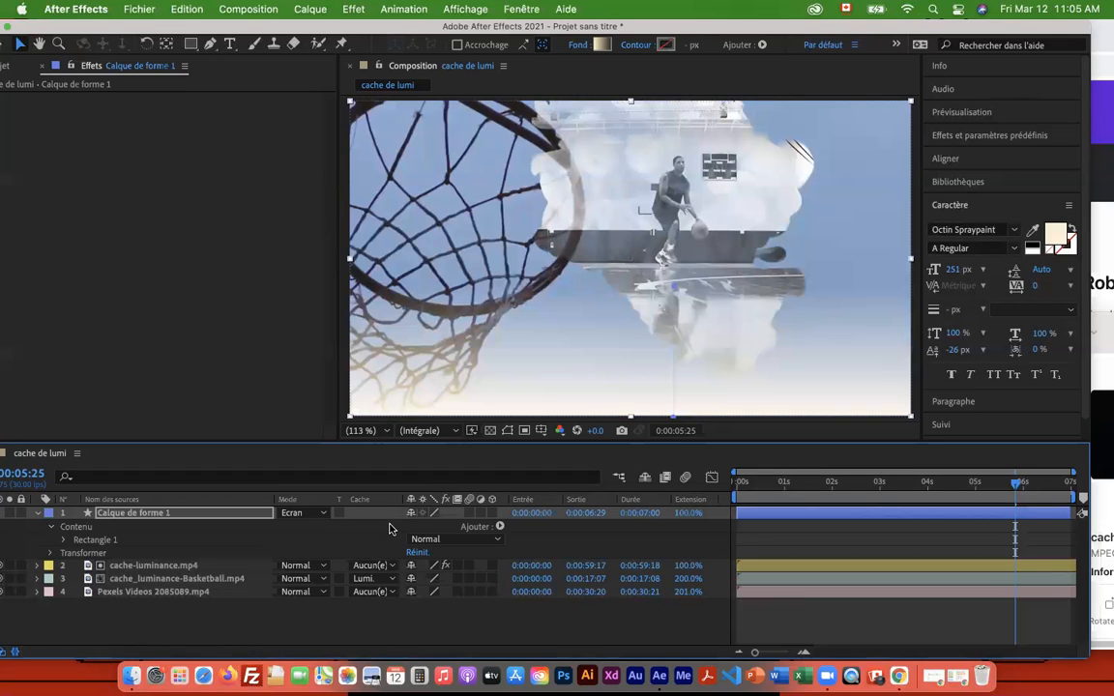
left_click(790, 543)
Bring the layer visibility switches into view and compare the composition with the gradient shape layer hidden and shown.
left_click_drag(212, 29, 268, 29)
left_click(42, 514)
left_click(43, 513)
left_click(42, 513)
left_click(42, 513)
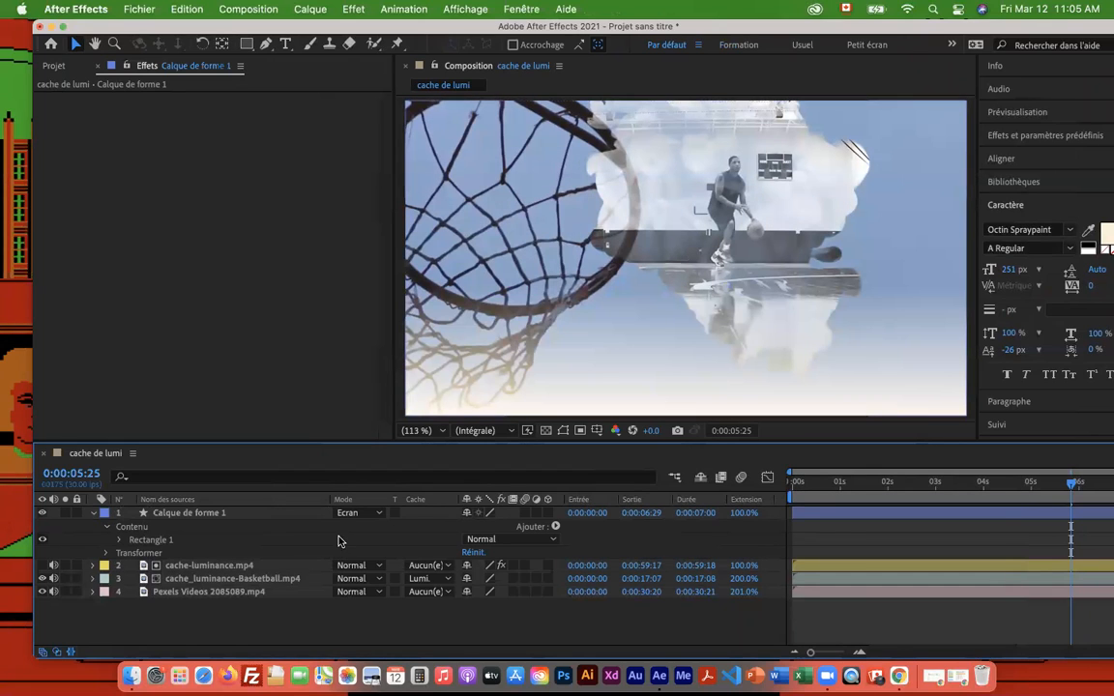
Lower the gradient shape layer's opacity to 64% and toggle its visibility to compare the result, leaving it shown.
key("t")
left_click_drag(471, 526, 435, 527)
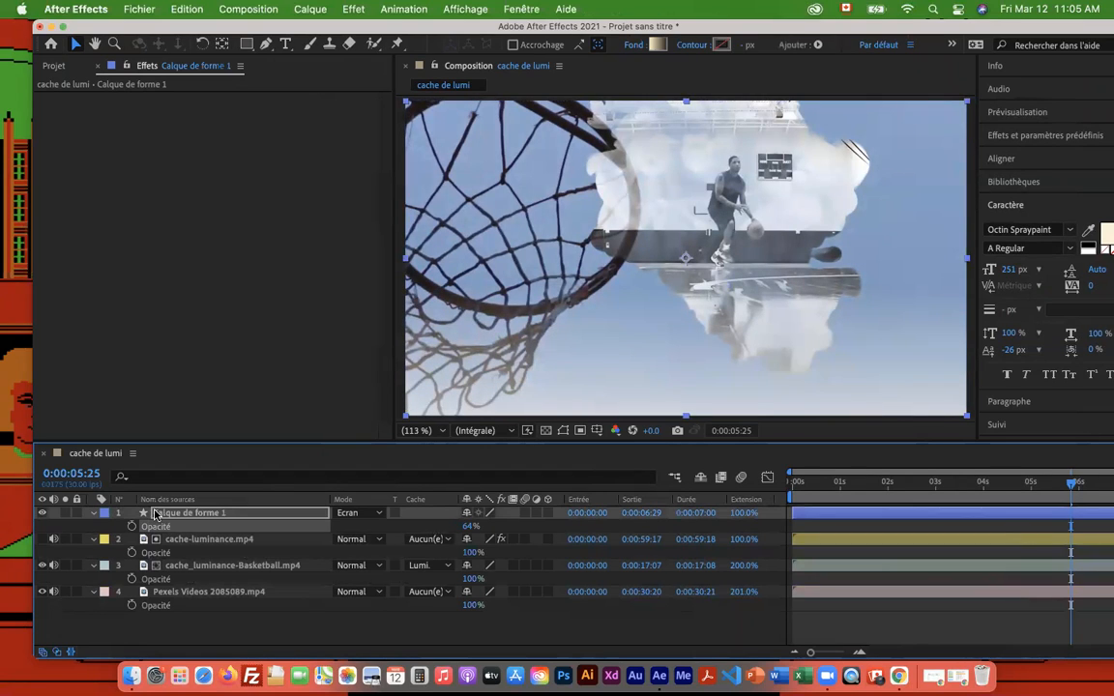
left_click(42, 514)
left_click(41, 513)
left_click(42, 514)
left_click(42, 513)
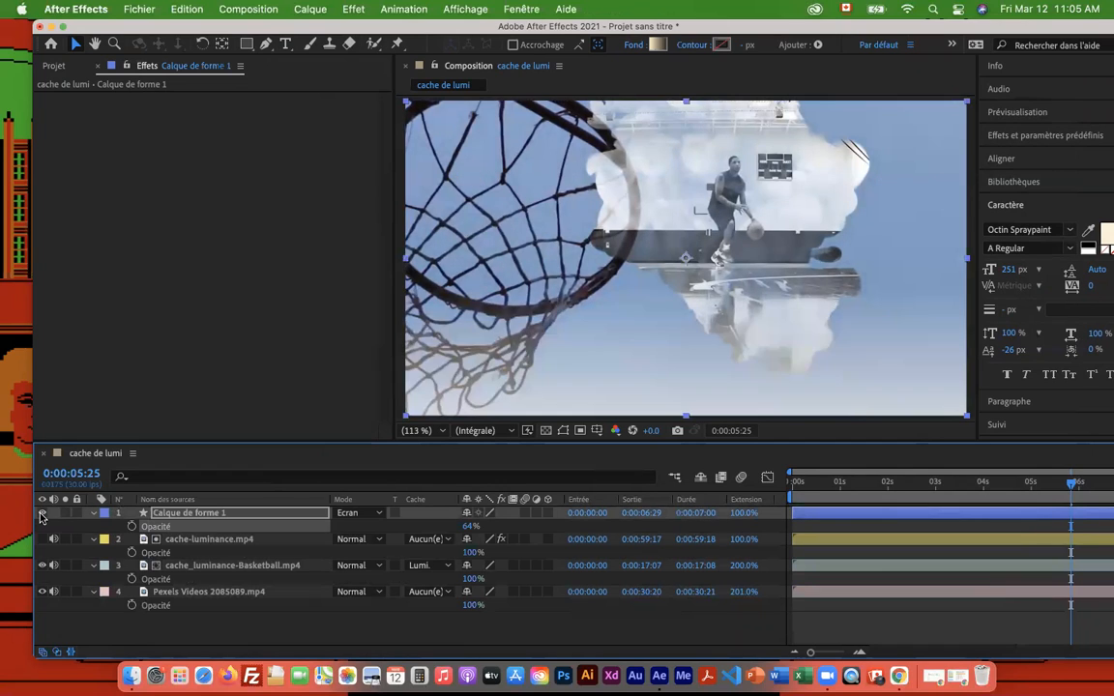
left_click(42, 514)
left_click(42, 514)
left_click(41, 514)
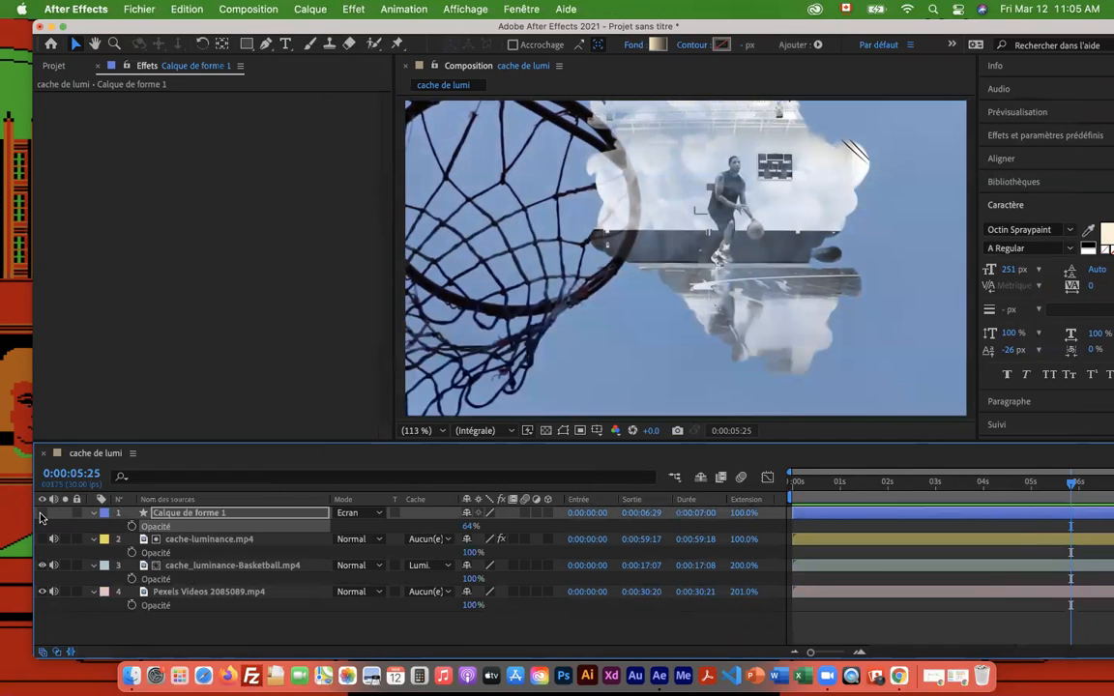
left_click(42, 514)
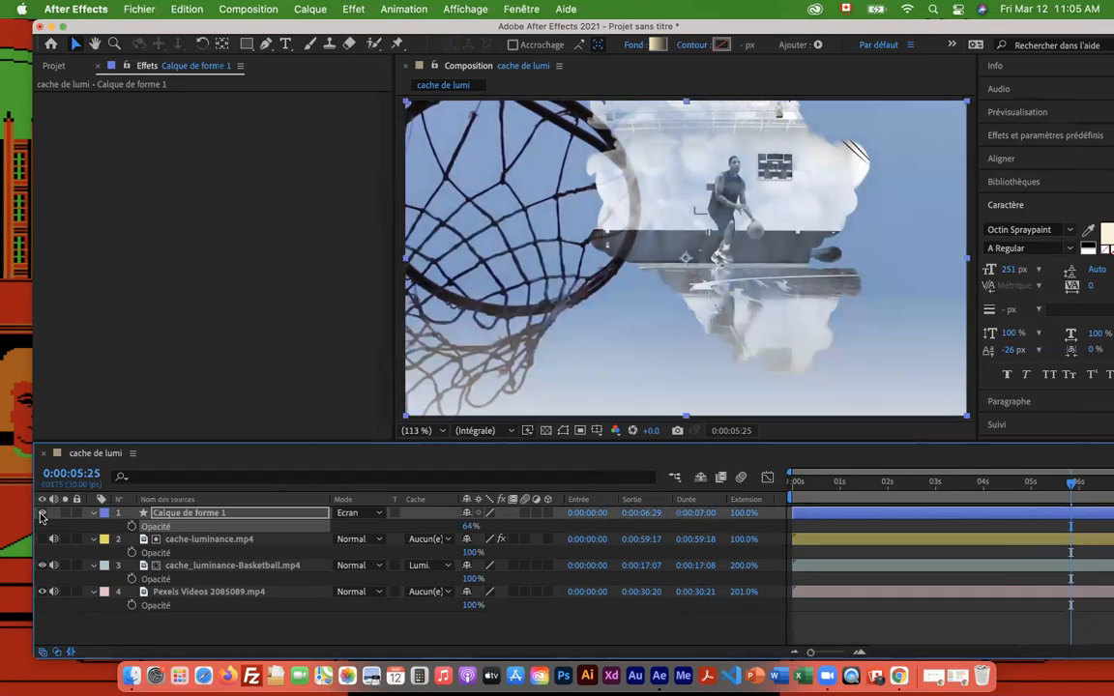
Lower the gradient shape layer's opacity to 48% and toggle its visibility to compare the result, leaving it shown.
left_click(42, 513)
left_click(42, 513)
left_click_drag(471, 527, 452, 526)
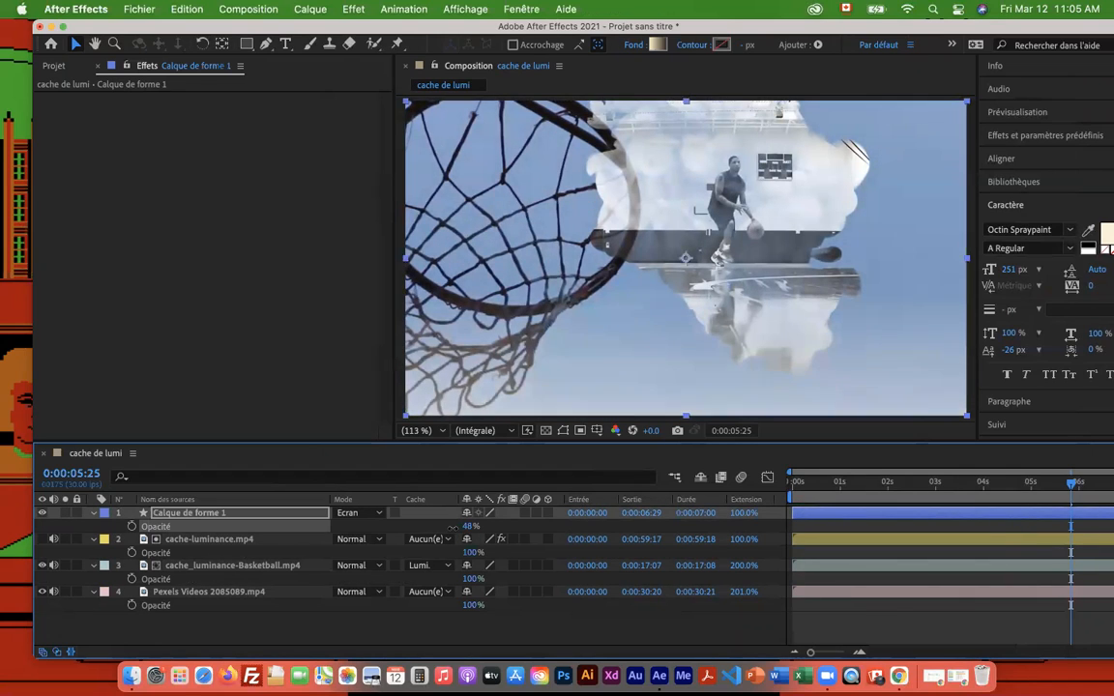
left_click(42, 514)
left_click(42, 513)
left_click_drag(591, 27, 519, 33)
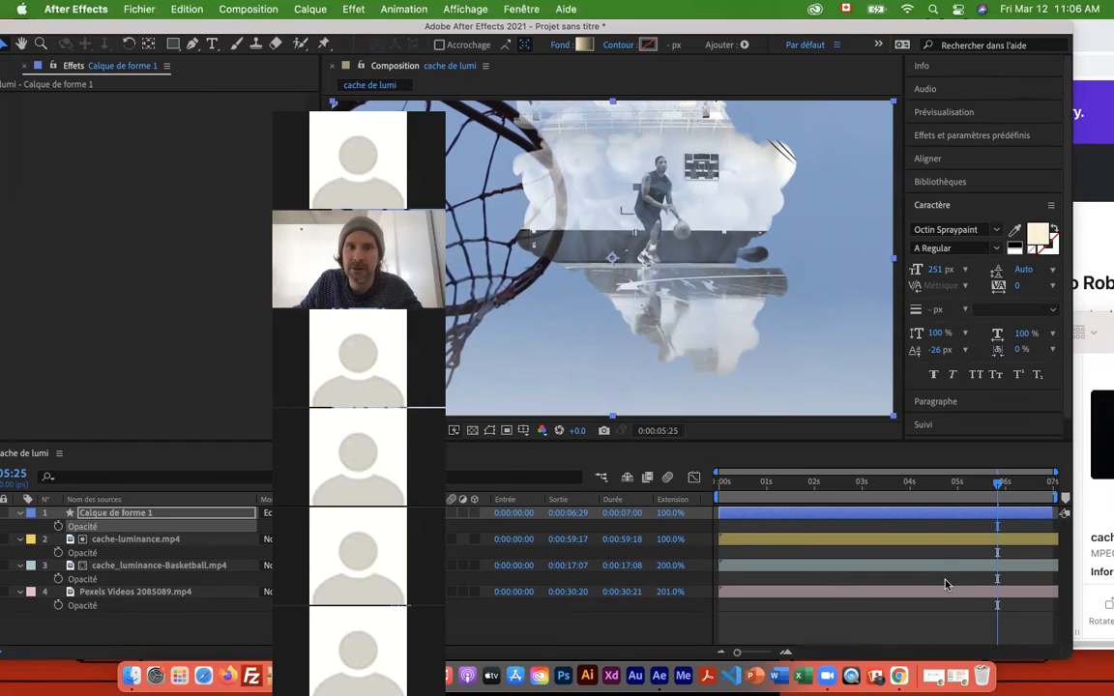
Open the Creative Cloud app and look through its updates, resource links, Your work and Marketplace sections.
left_click(817, 9)
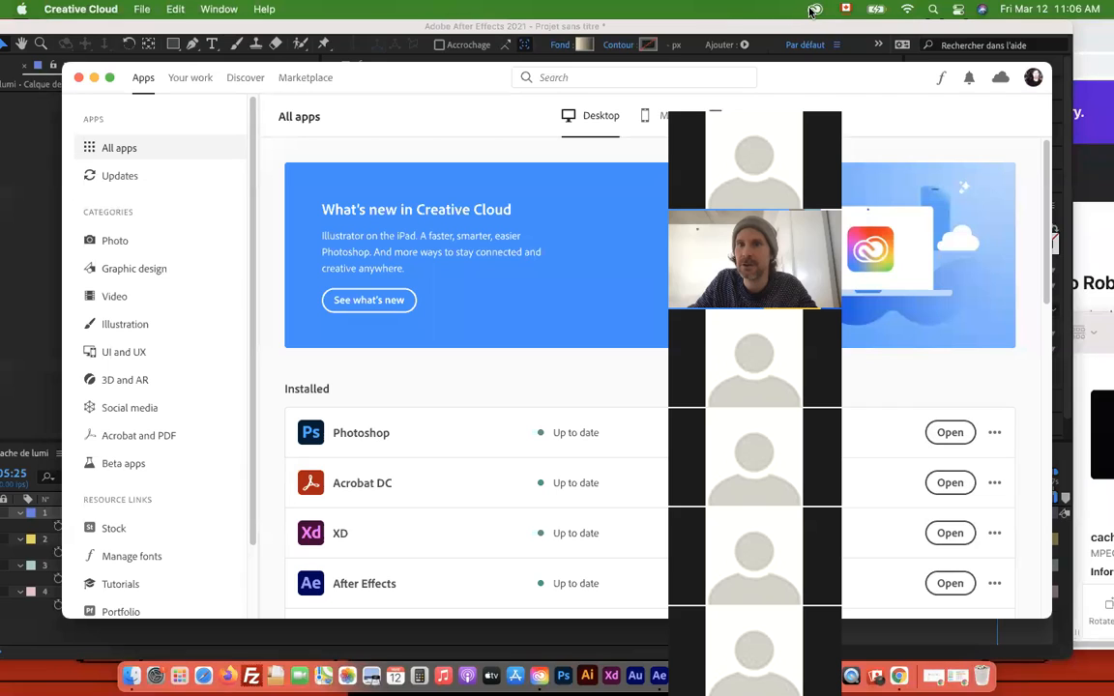
left_click(132, 183)
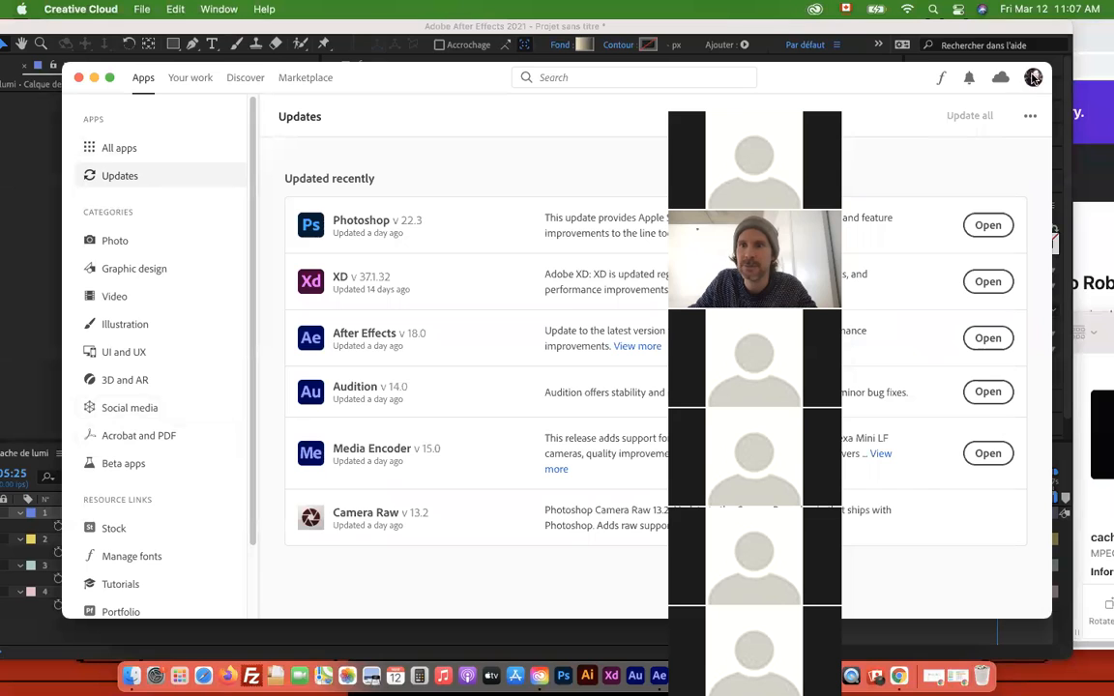
scroll(167, 447, "down", 2)
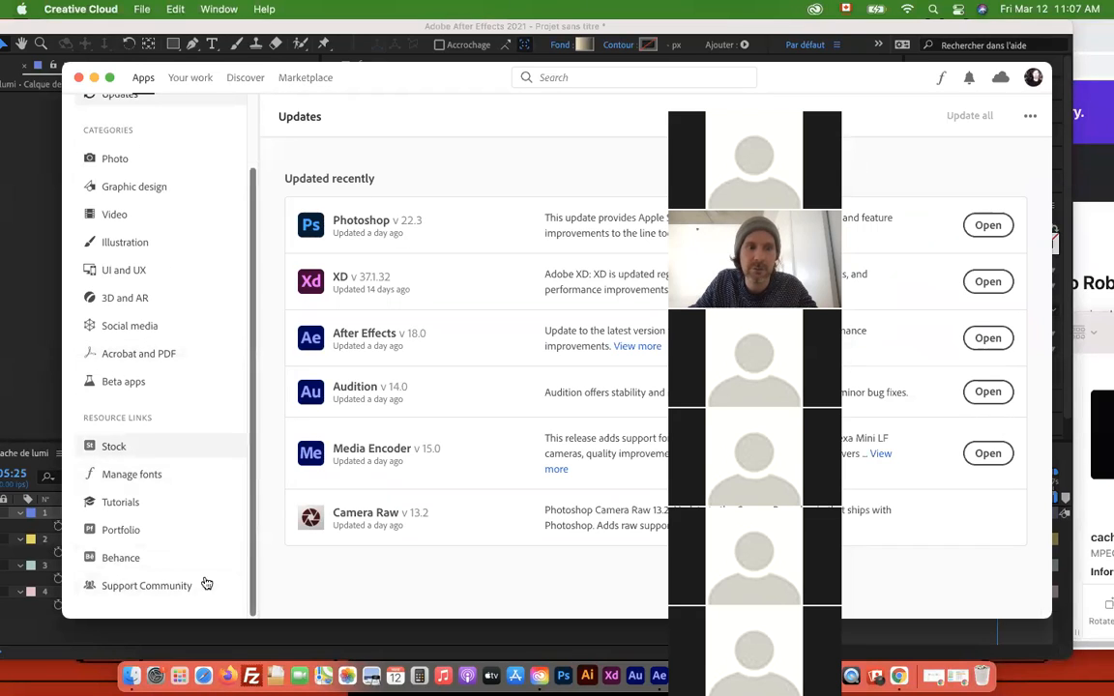
scroll(170, 507, "up", 1)
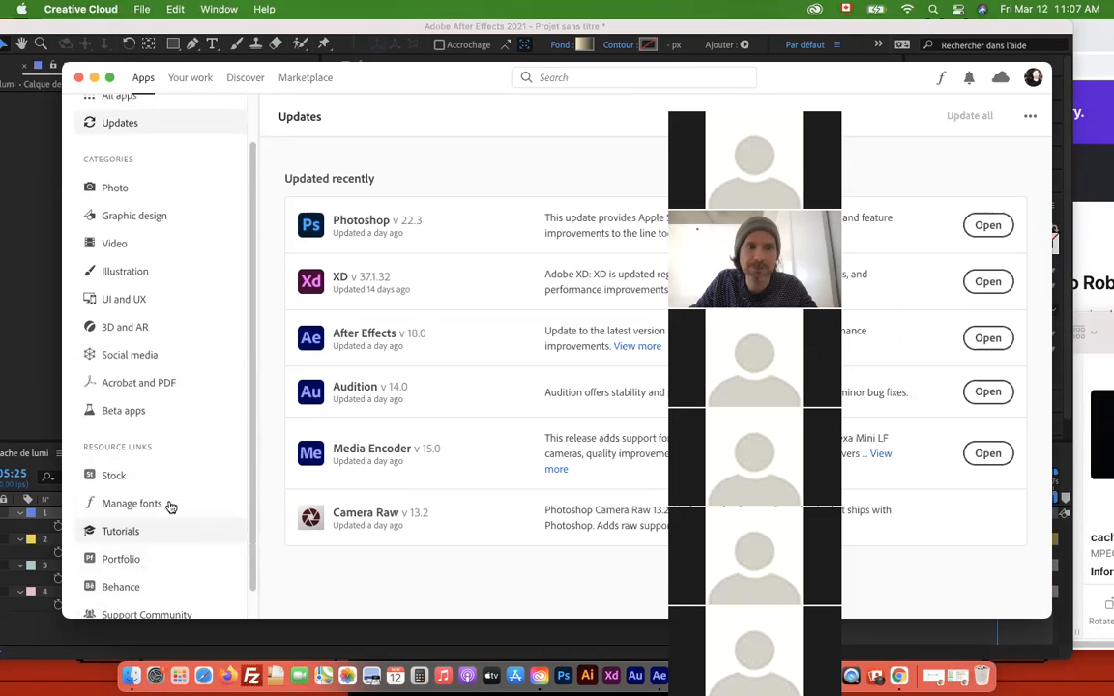
scroll(170, 507, "up", 2)
scroll(170, 507, "down", 3)
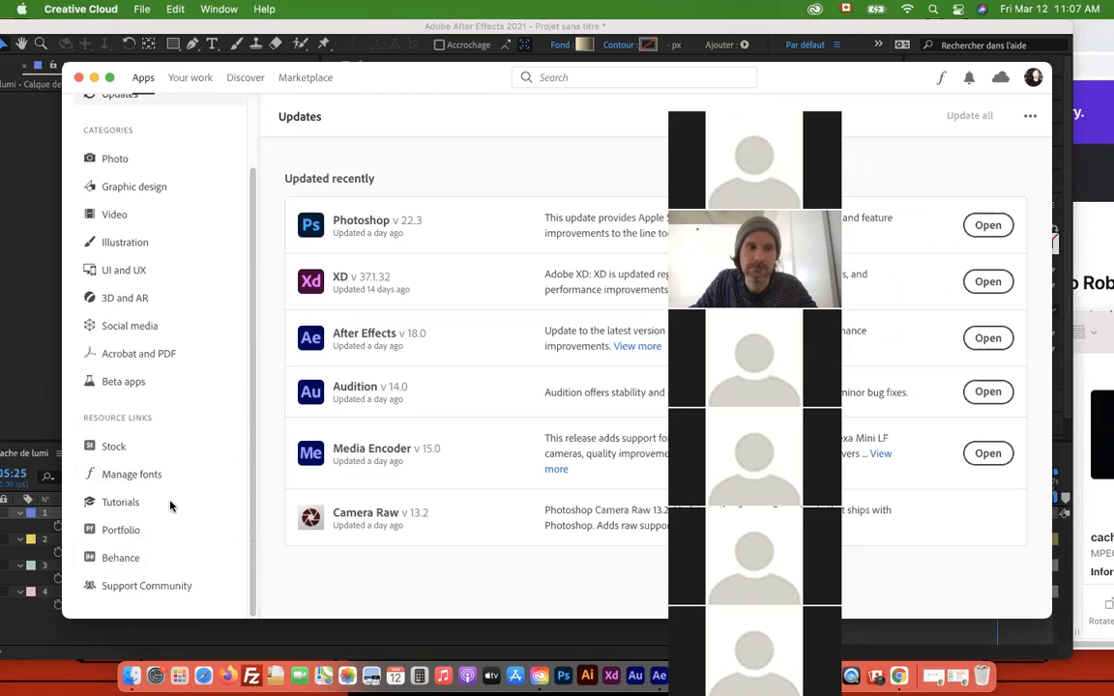
scroll(248, 522, "up", 2)
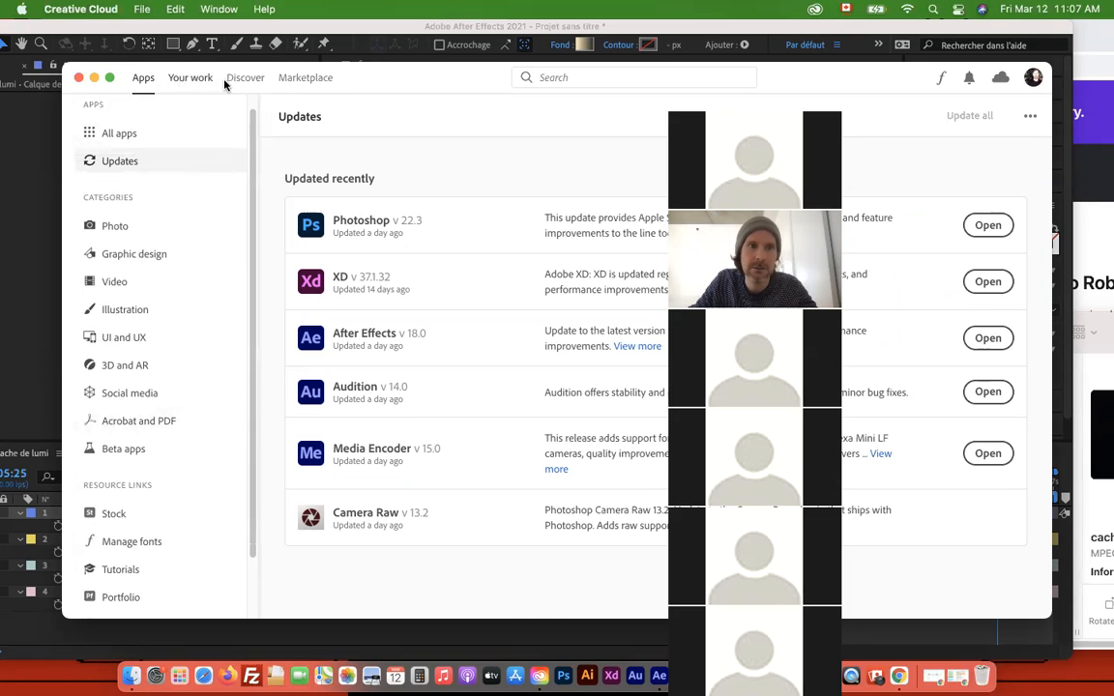
left_click(193, 79)
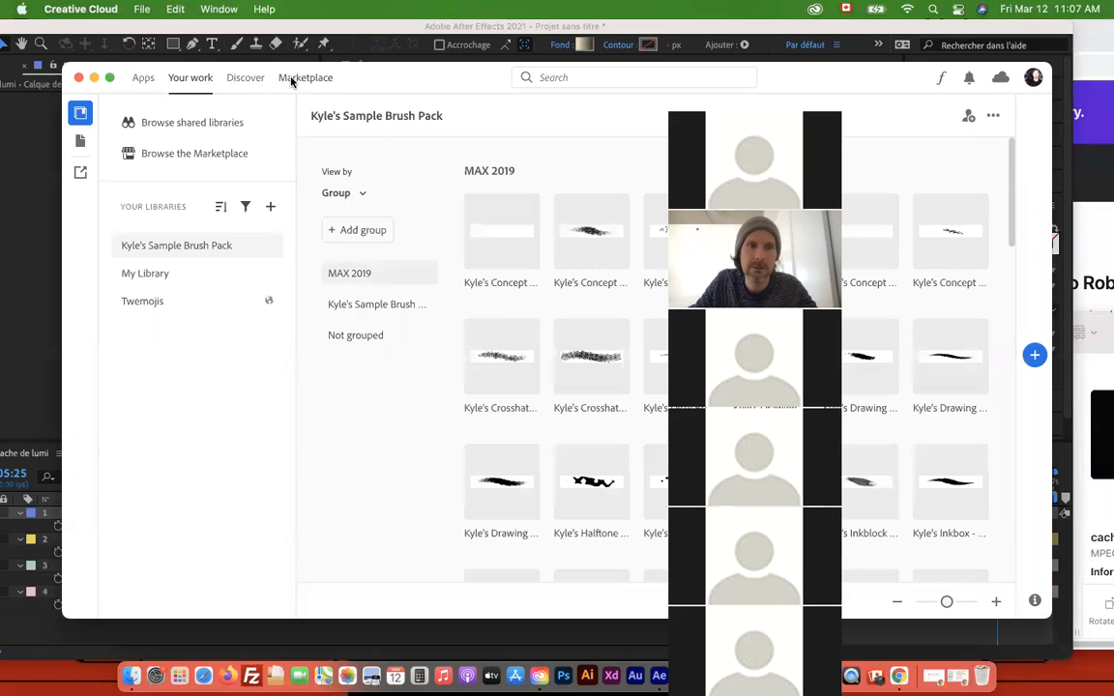
left_click(293, 79)
left_click(145, 79)
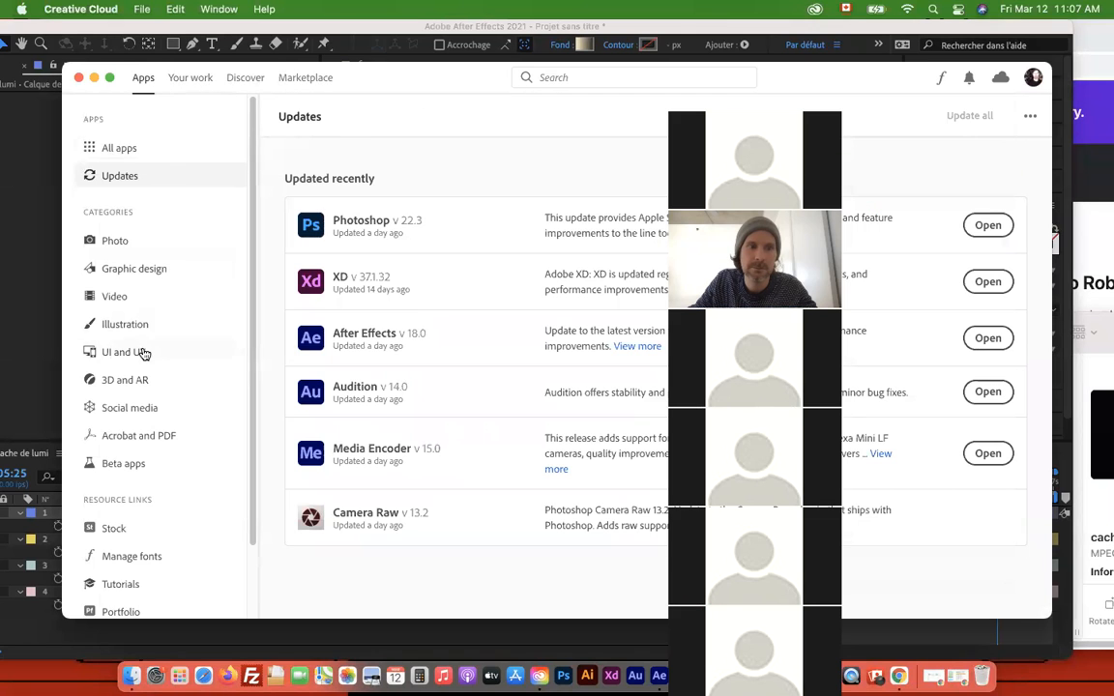
Open font management in Creative Cloud and review the list of active Adobe fonts.
scroll(145, 367, "down", 3)
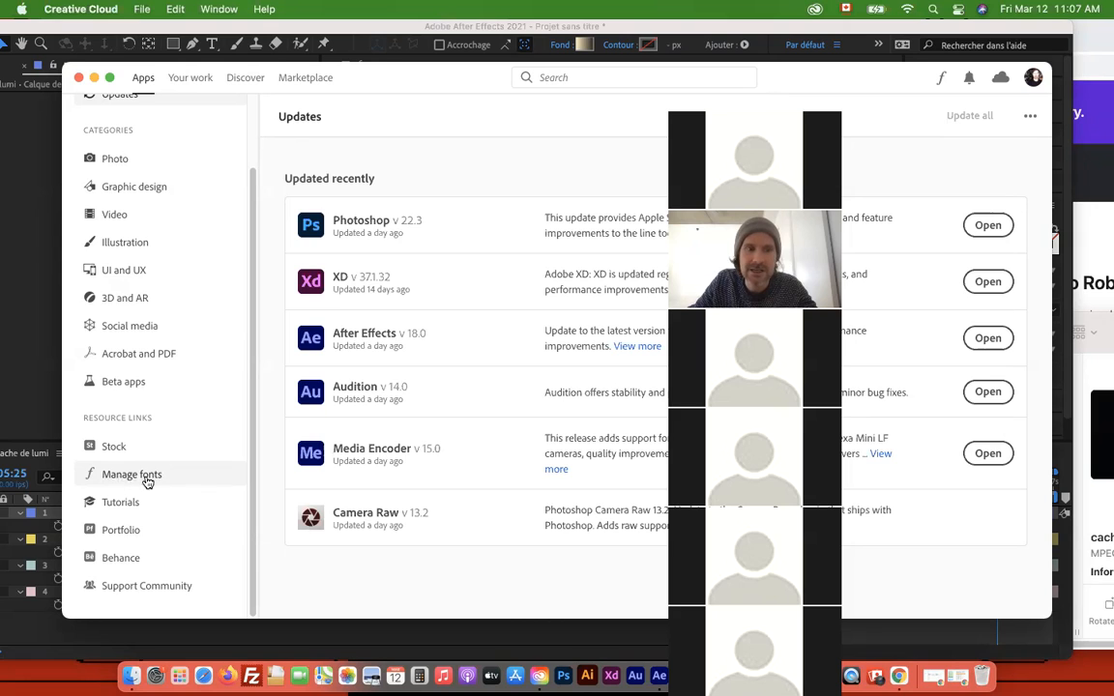
left_click(131, 475)
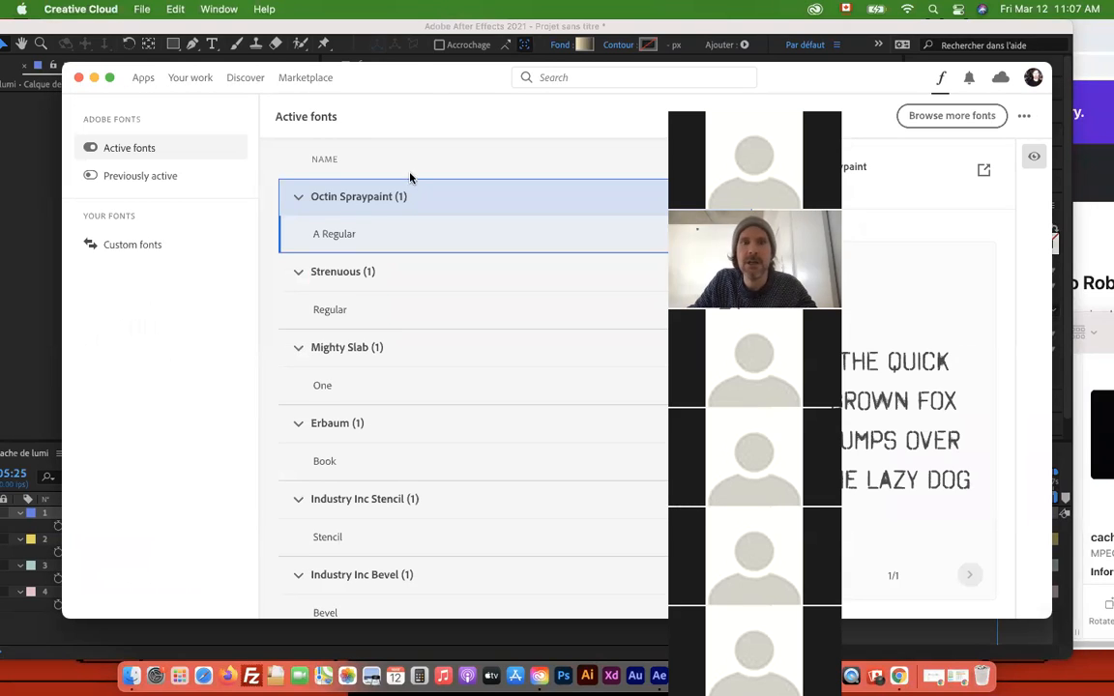
left_click_drag(386, 87, 329, 99)
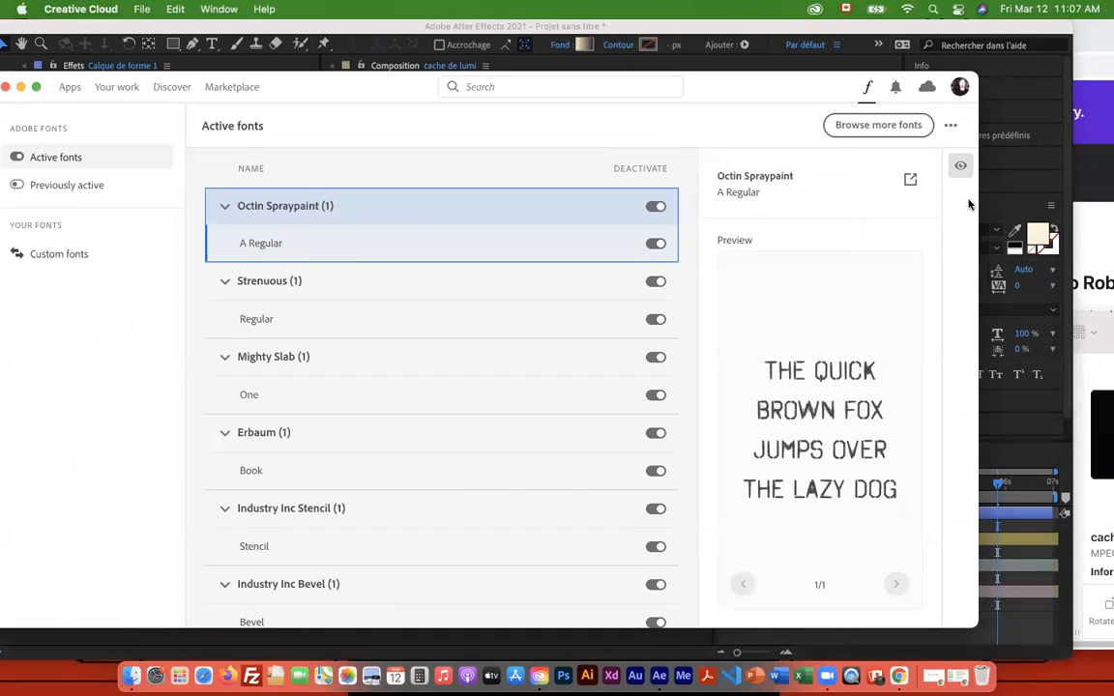
scroll(459, 331, "down", 10)
scroll(459, 332, "up", 10)
Open the Adobe Fonts website in Chrome to browse more fonts and dismiss the welcome message.
left_click(879, 129)
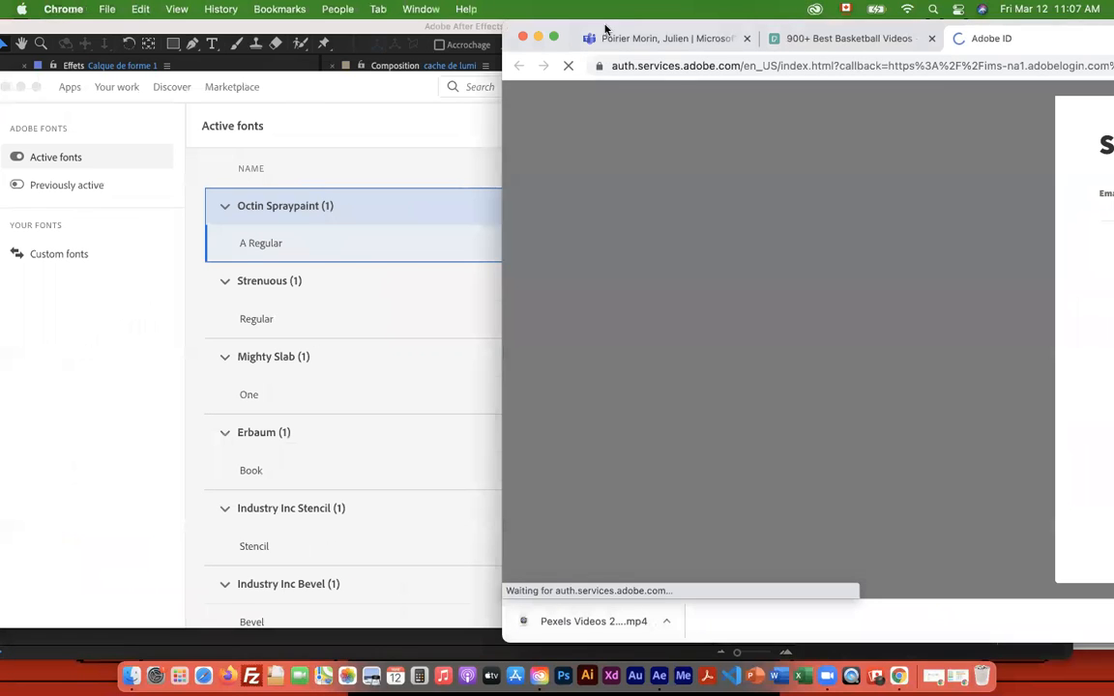
left_click_drag(605, 29, 141, 30)
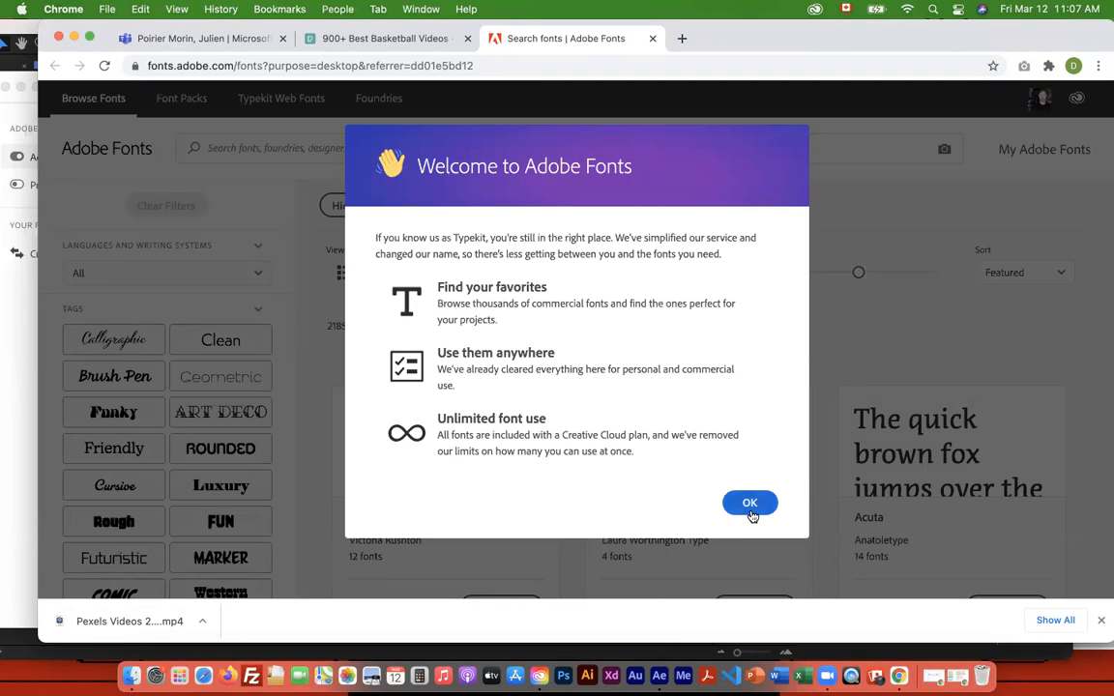
left_click(750, 503)
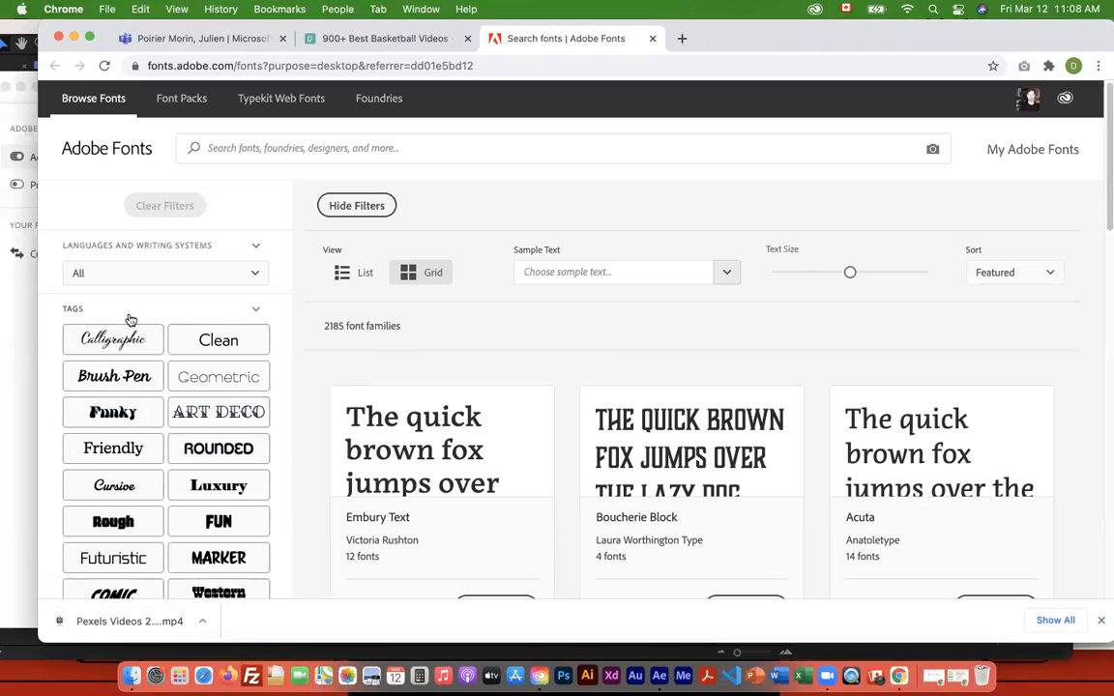
Browse the font families by the Typewriter, Western and Wedding tags, and filter them by College.
scroll(668, 523, "down", 1)
scroll(667, 524, "down", 3)
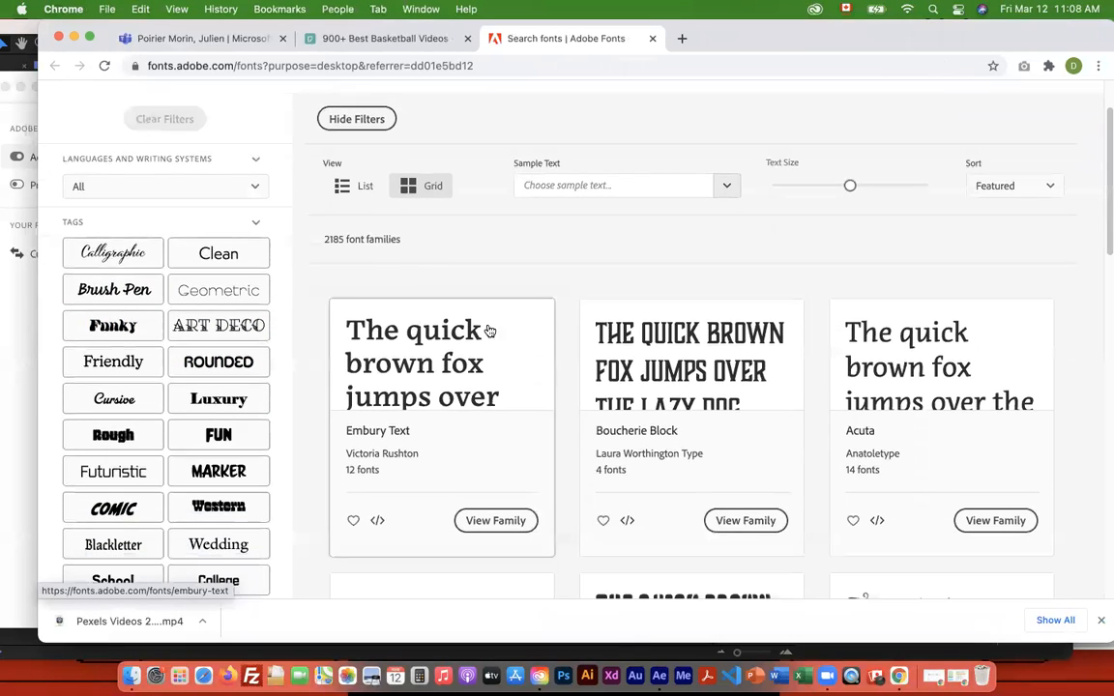
scroll(250, 425, "down", 5)
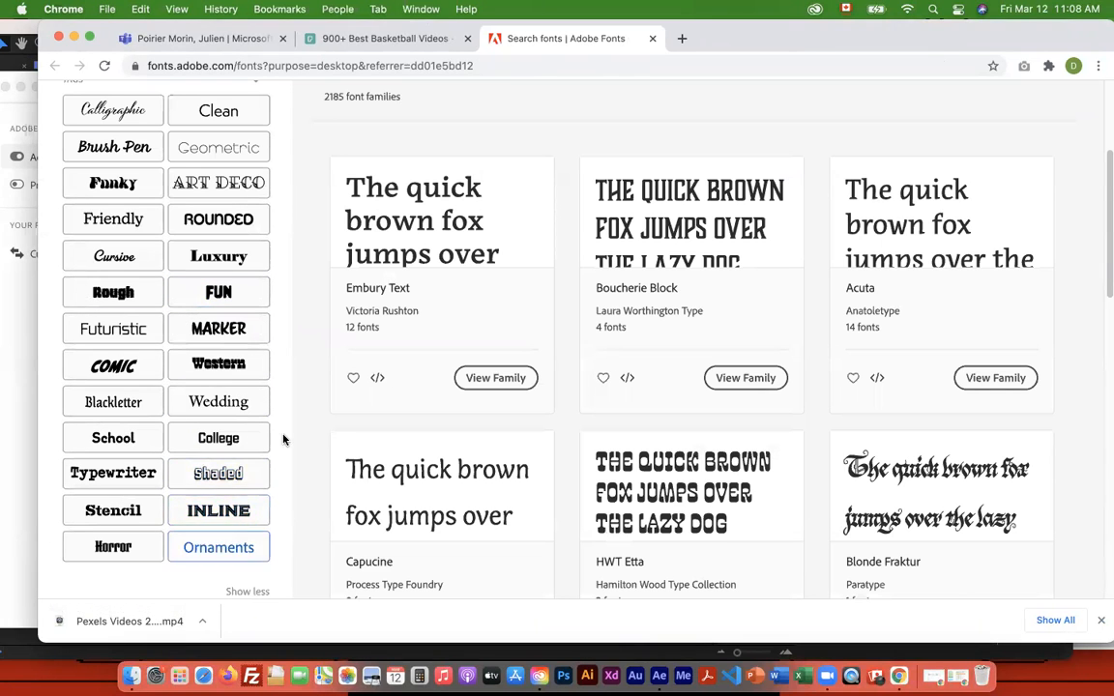
left_click(113, 475)
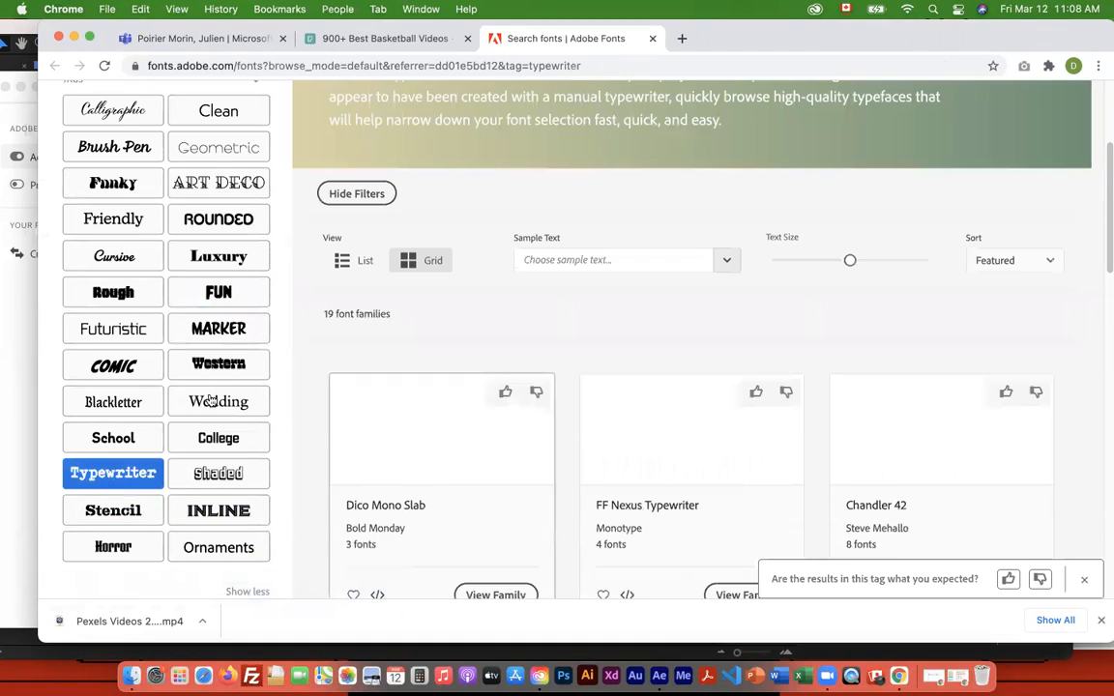
left_click(213, 364)
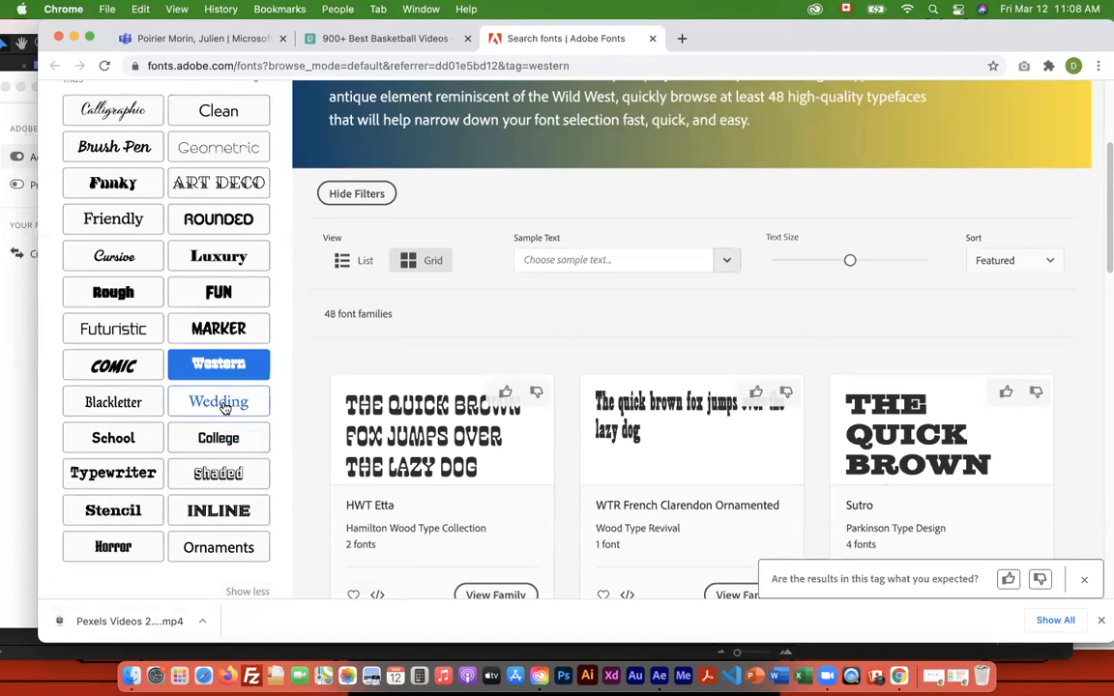
left_click(209, 404)
left_click(220, 441)
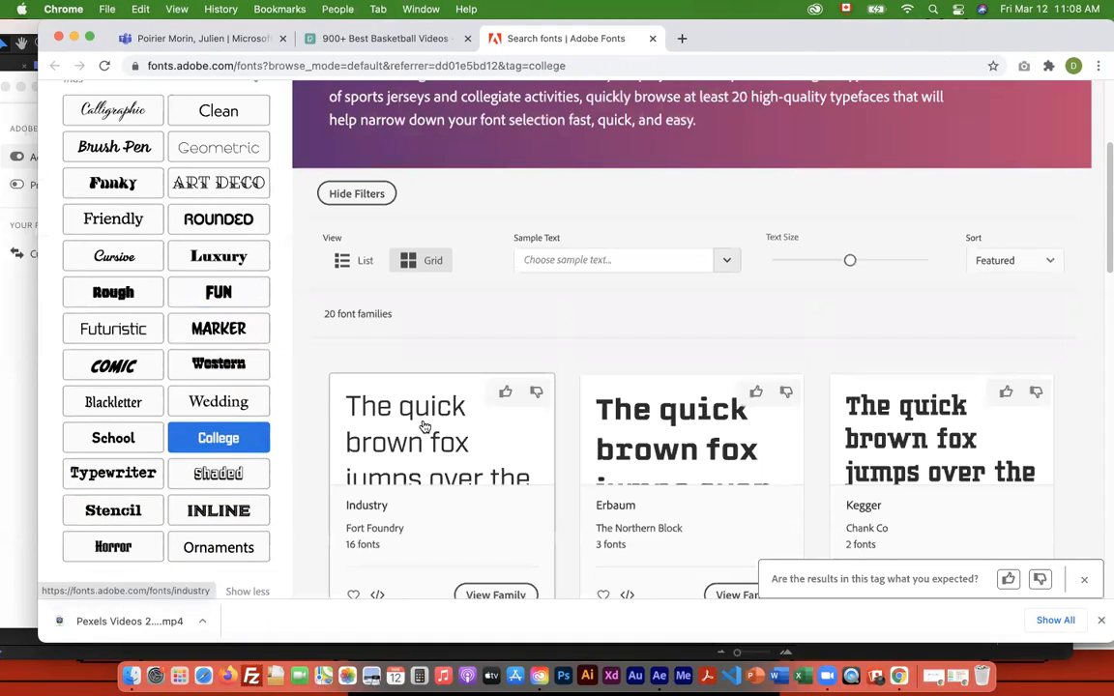
scroll(426, 427, "down", 5)
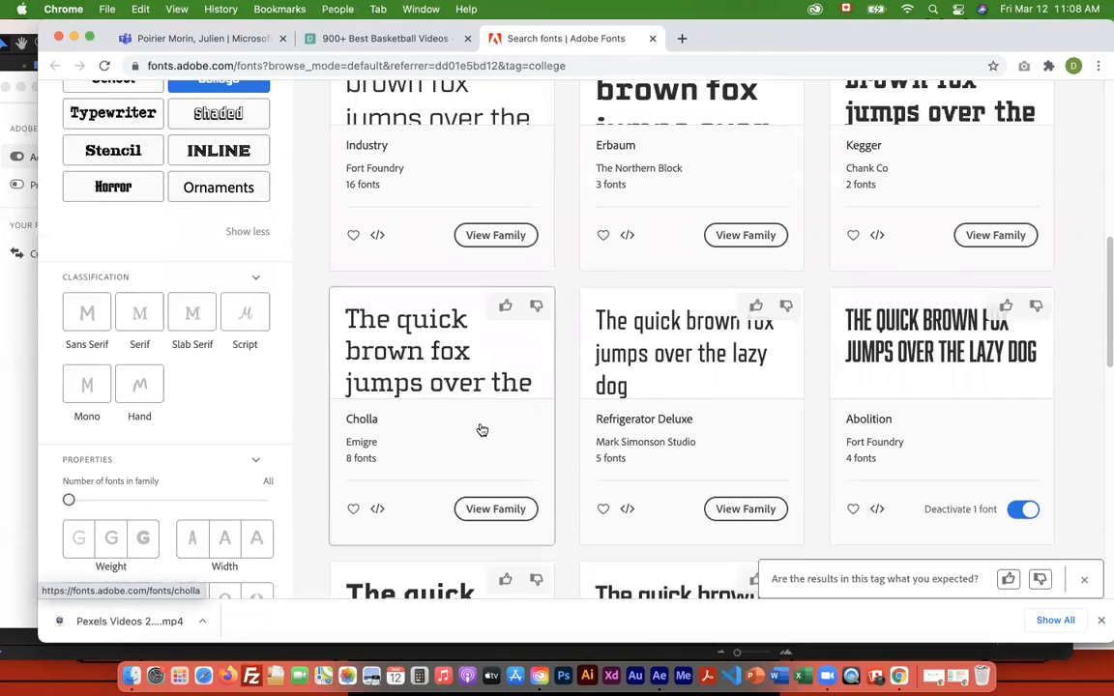
scroll(474, 426, "up", 3)
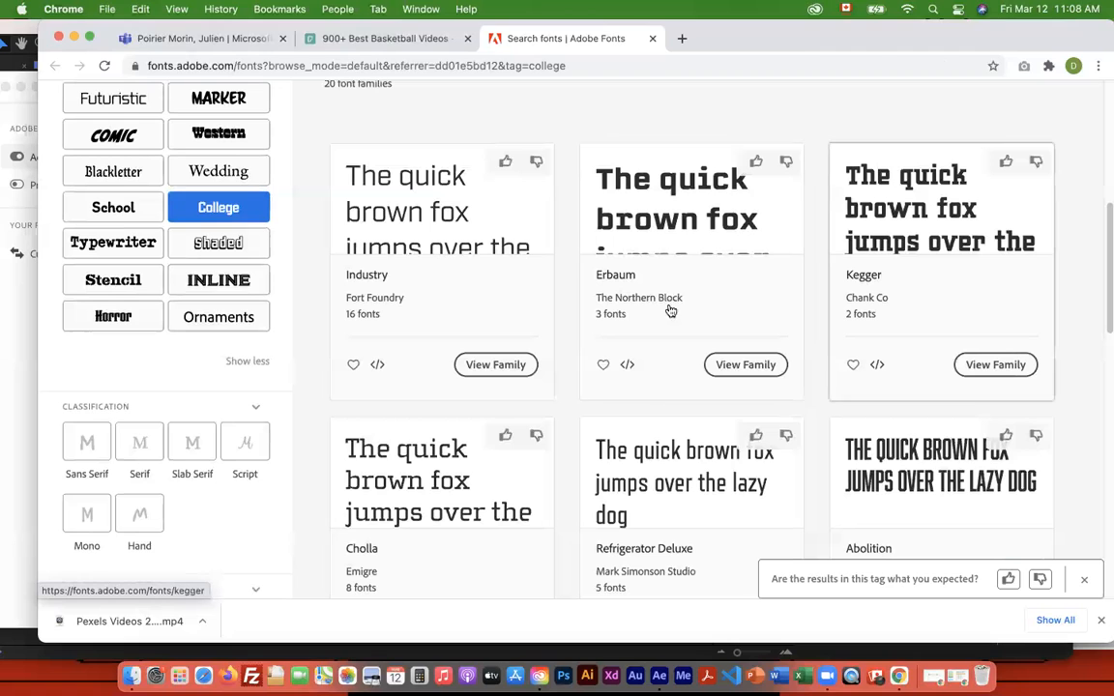
Open the Erbaum font family and activate the Erbaum Thin font.
left_click(745, 366)
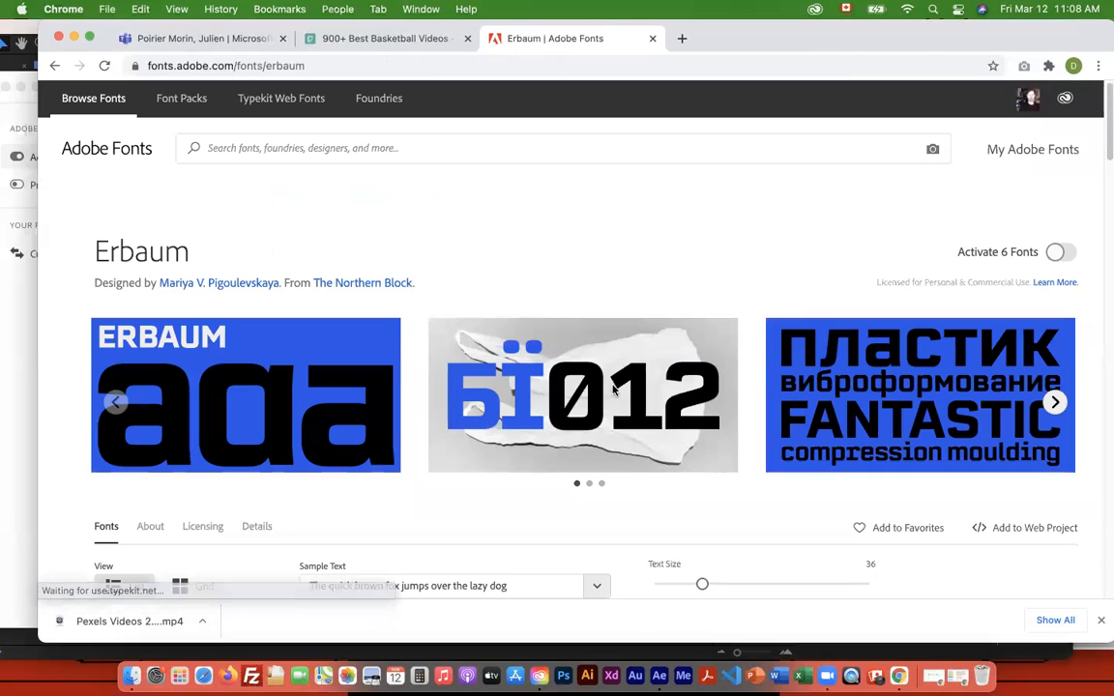
scroll(977, 416, "down", 3)
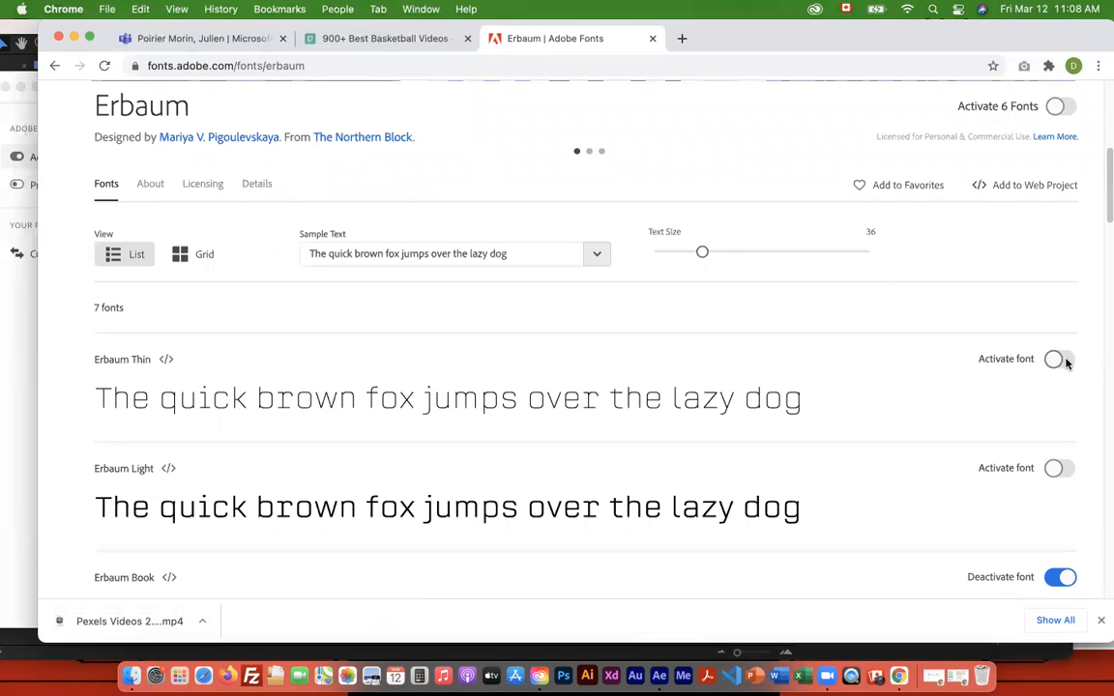
scroll(1054, 406, "down", 2)
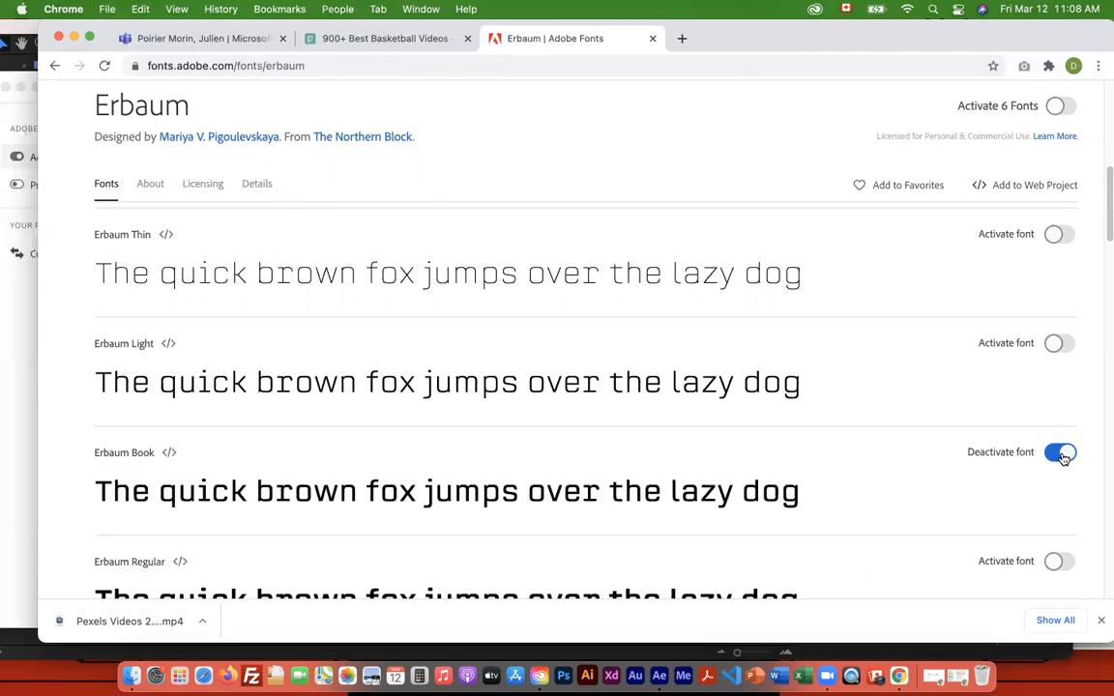
left_click(1057, 235)
left_click(761, 487)
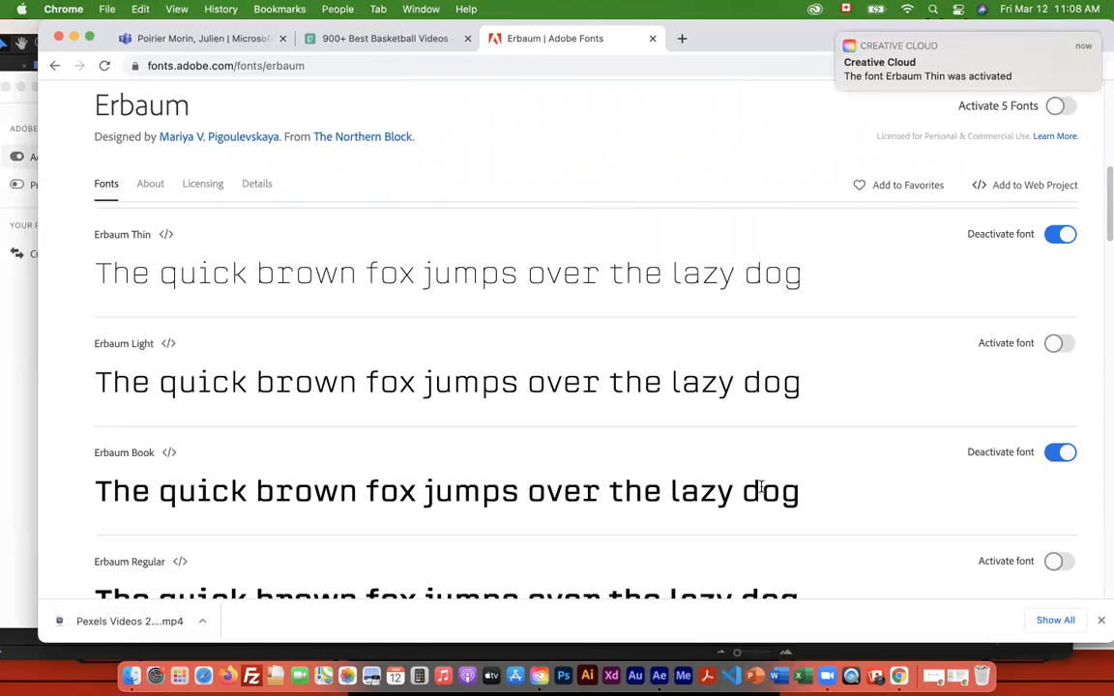
mouse_move(959, 89)
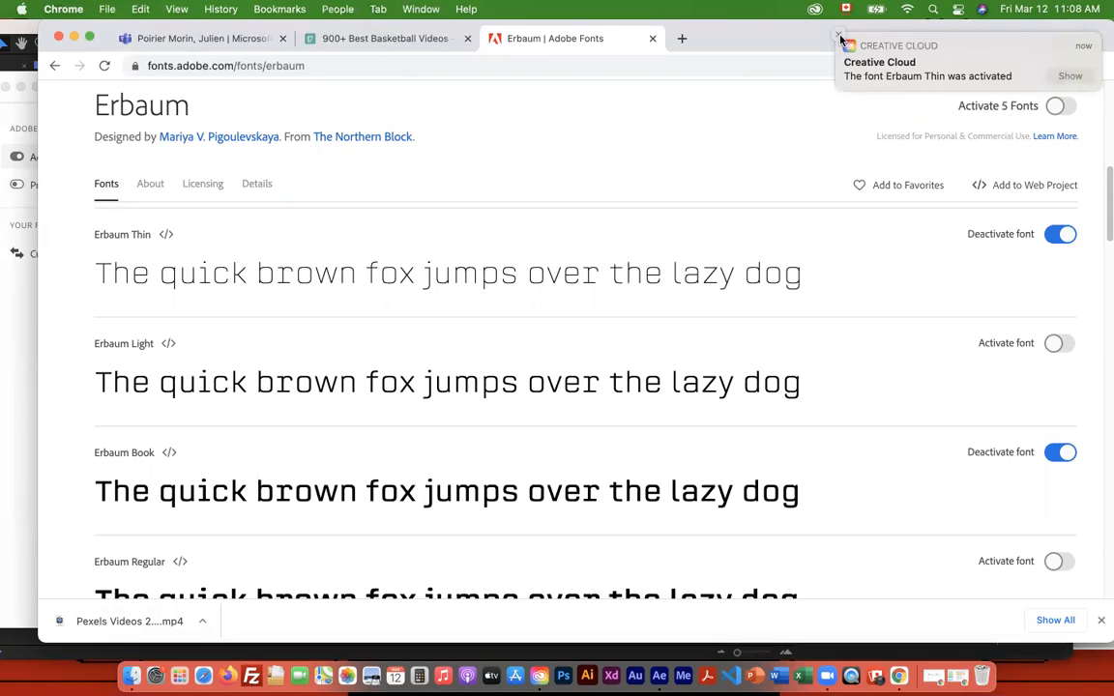
Switch back to After Effects and add a text layer reading "octin" over the lower part of the composition.
left_click_drag(79, 25, 195, 27)
left_click(82, 29)
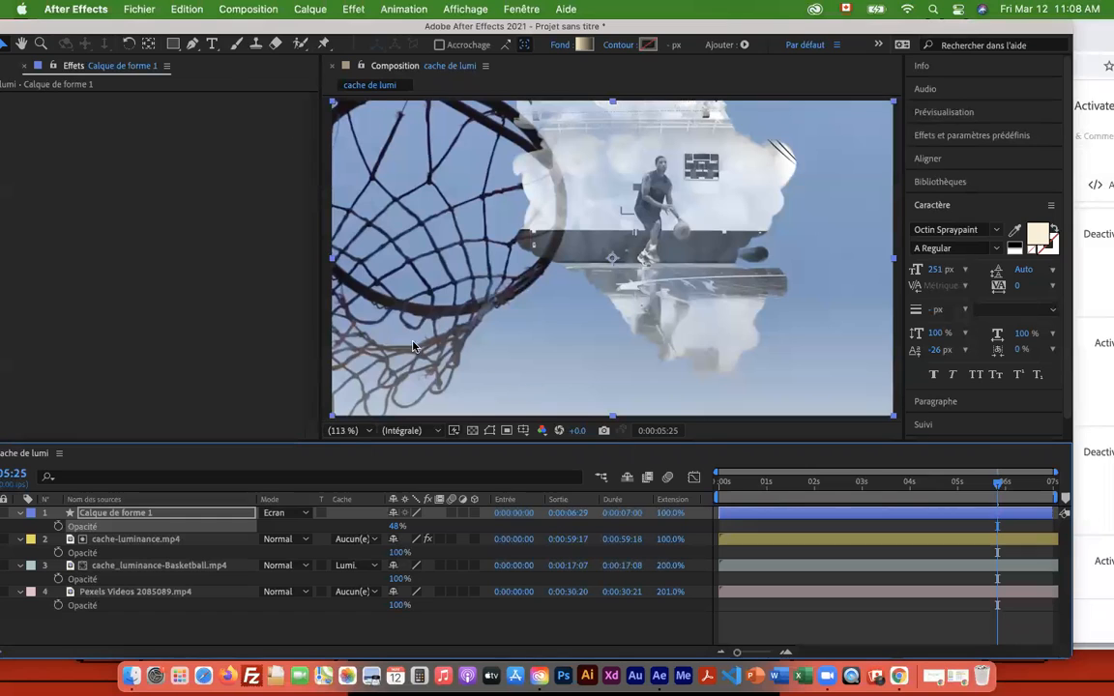
left_click(212, 44)
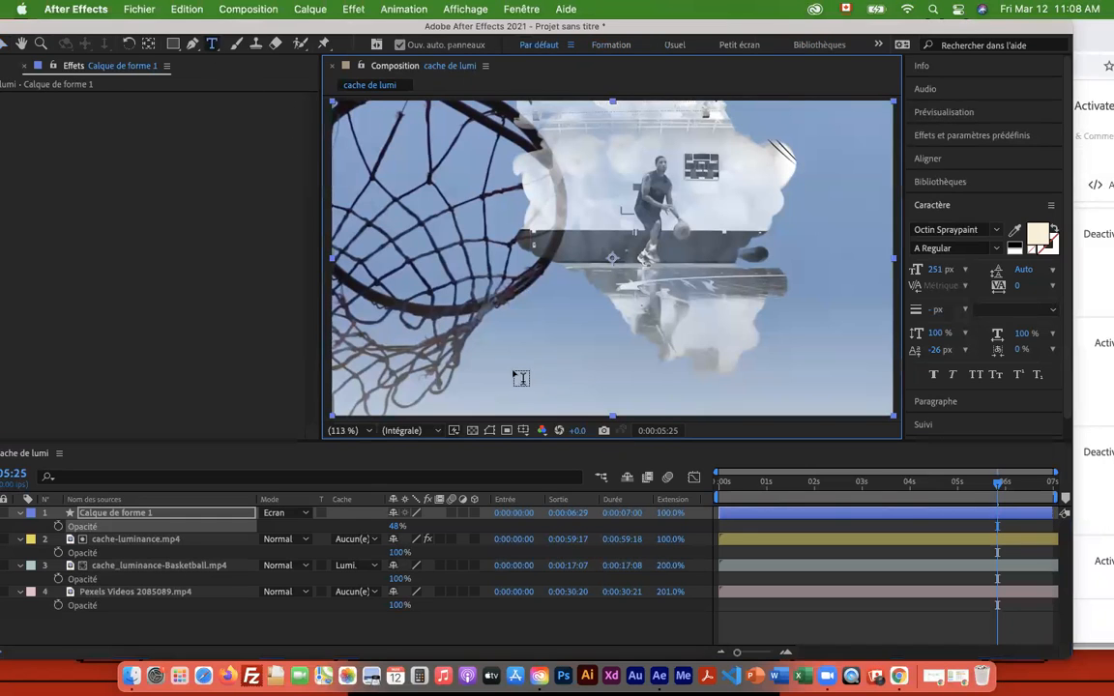
left_click(516, 380)
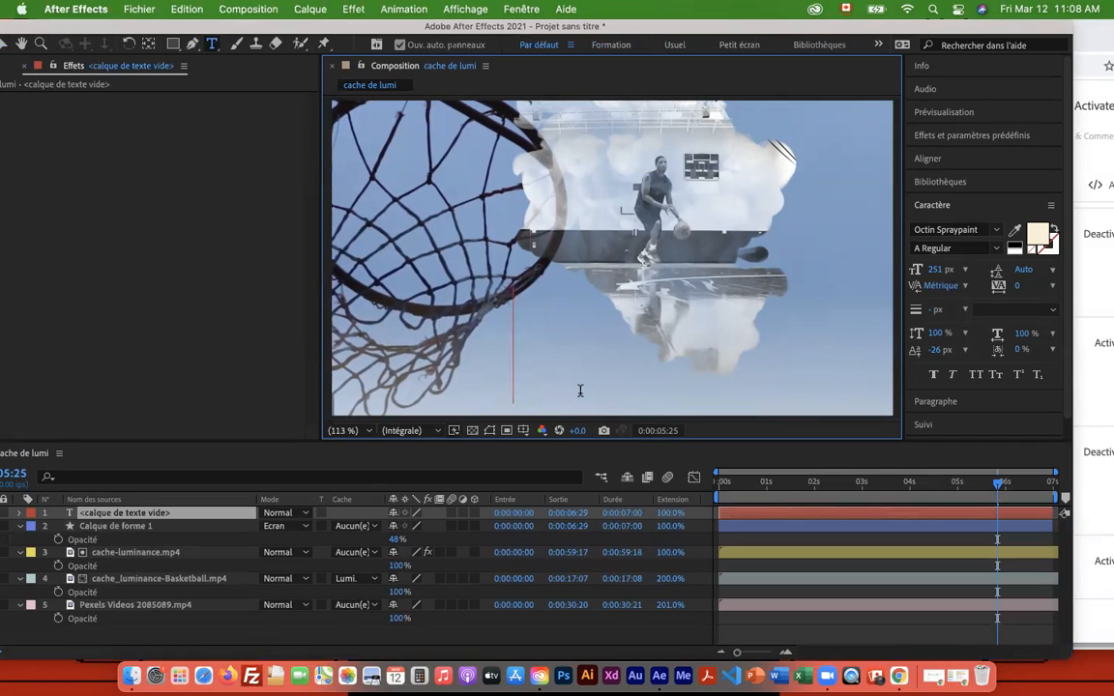
type("oc")
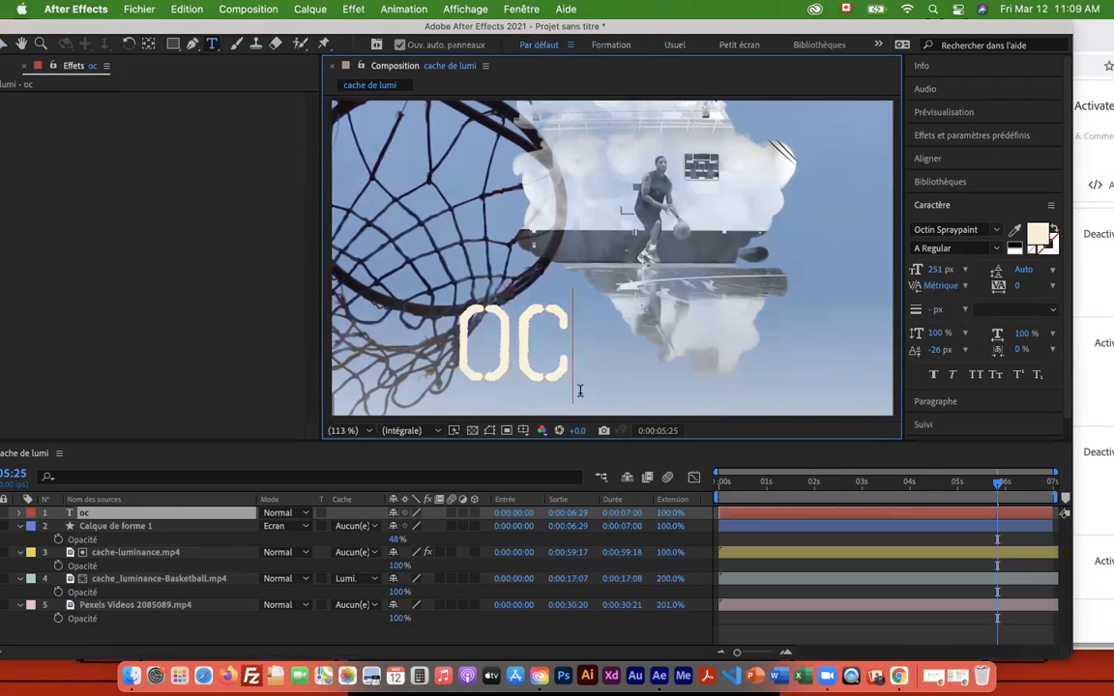
type("tin")
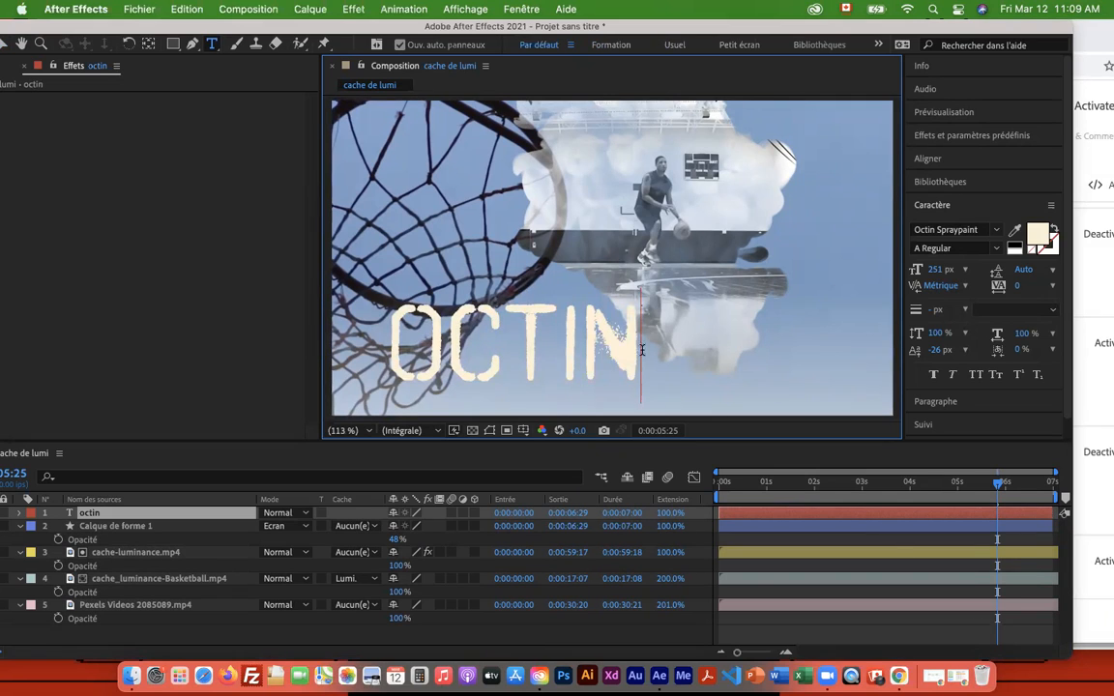
Move the octin text slightly down, closer to the lower edge of the composition frame.
left_click_drag(91, 25, 140, 27)
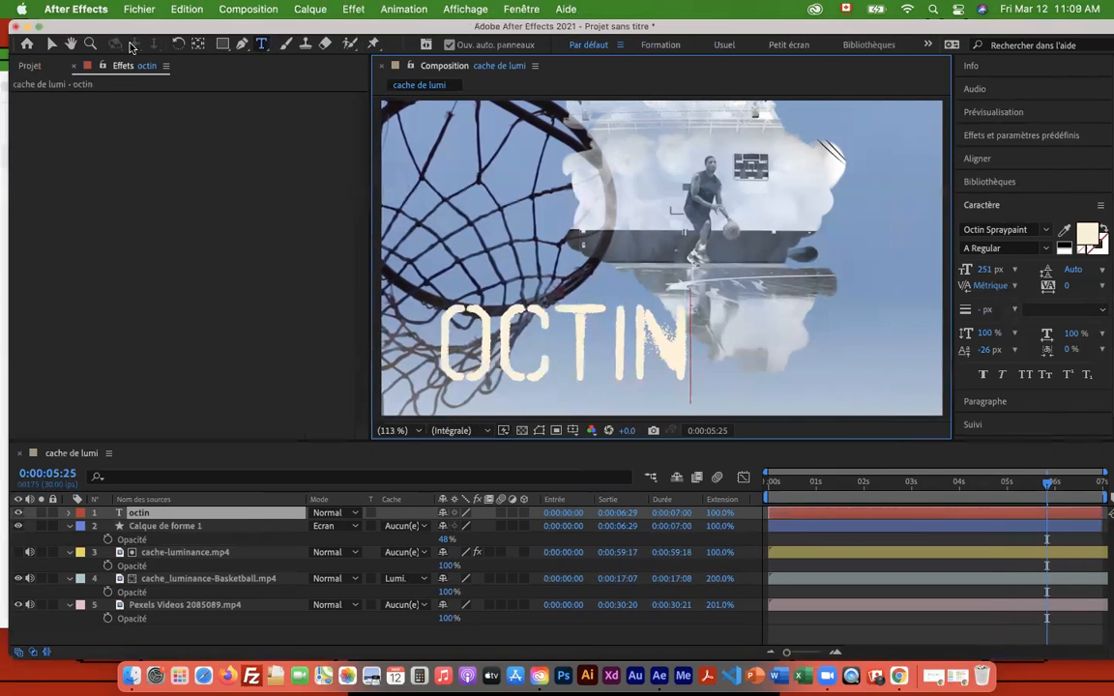
left_click(52, 44)
left_click_drag(527, 385, 527, 410)
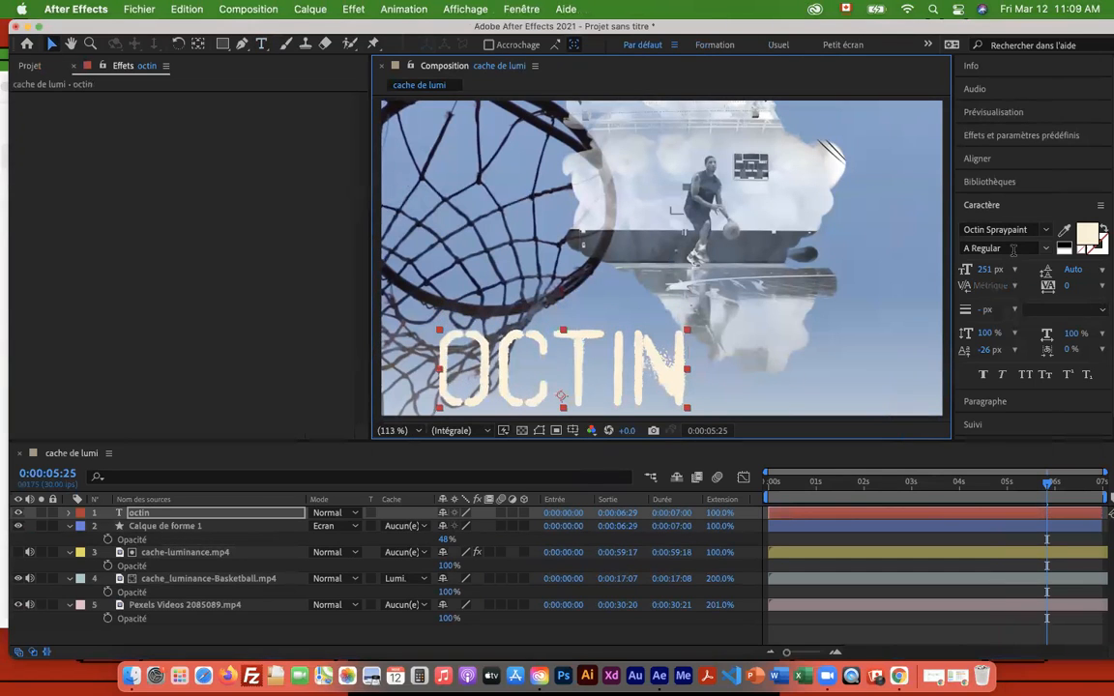
Preview the composition with the octin title and shift the Pexels Videos 2085089.mp4 layer to start 8 frames later.
left_click(885, 500)
key("space")
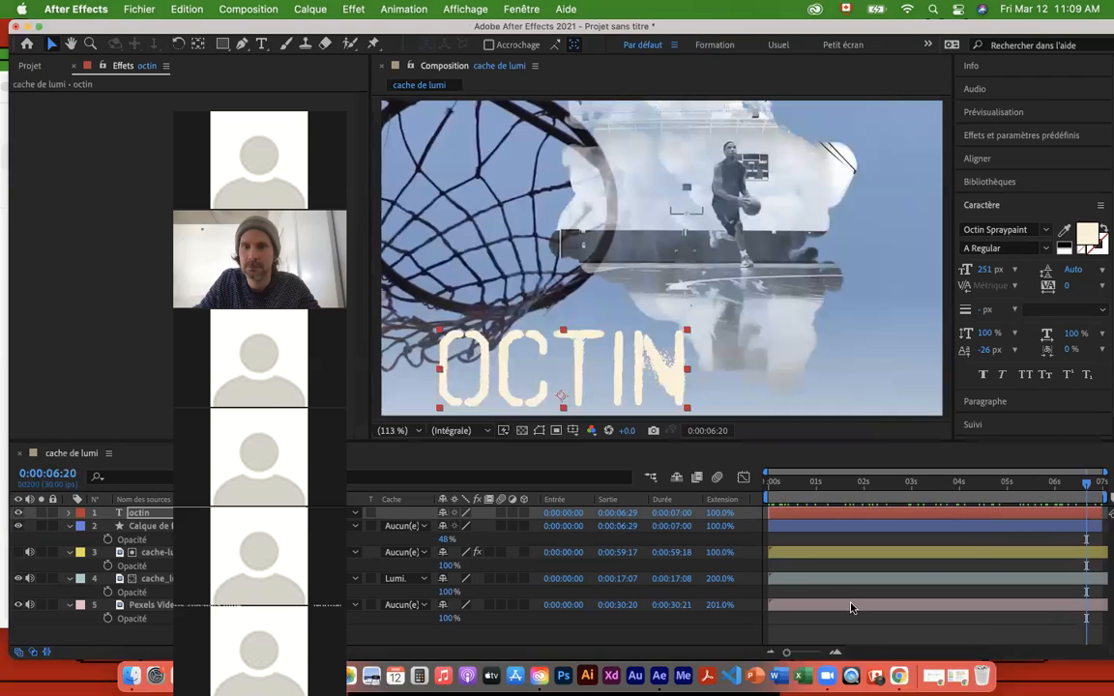
left_click_drag(851, 607, 864, 607)
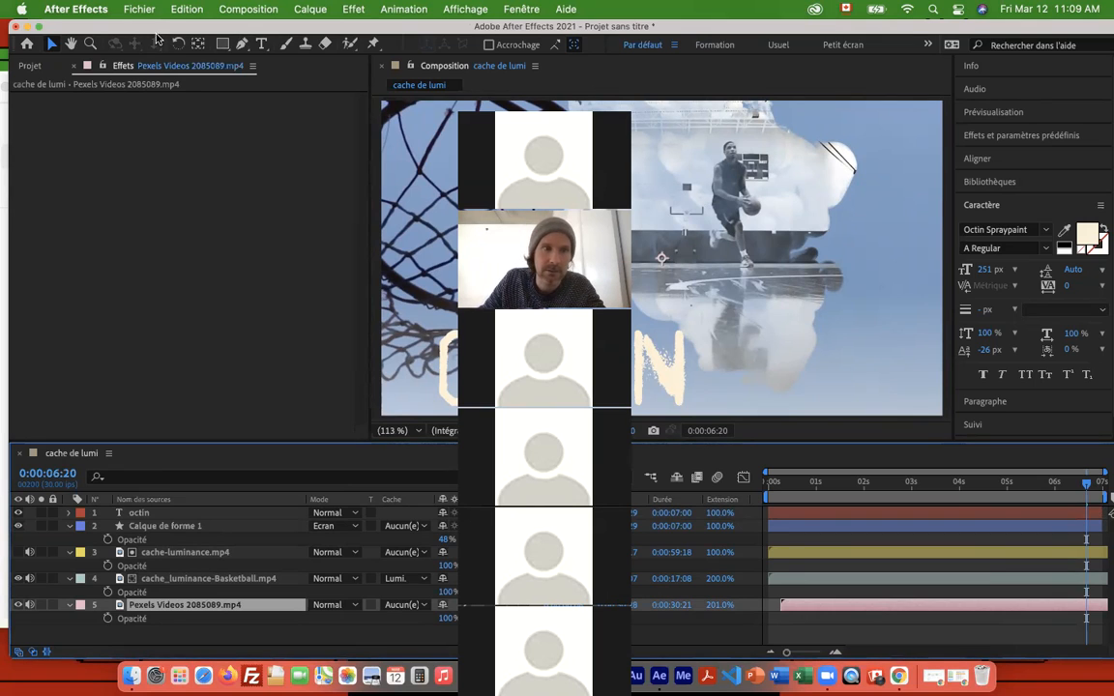
Display the project's item list and close the Creative Cloud window lying behind After Effects.
left_click_drag(176, 30, 202, 30)
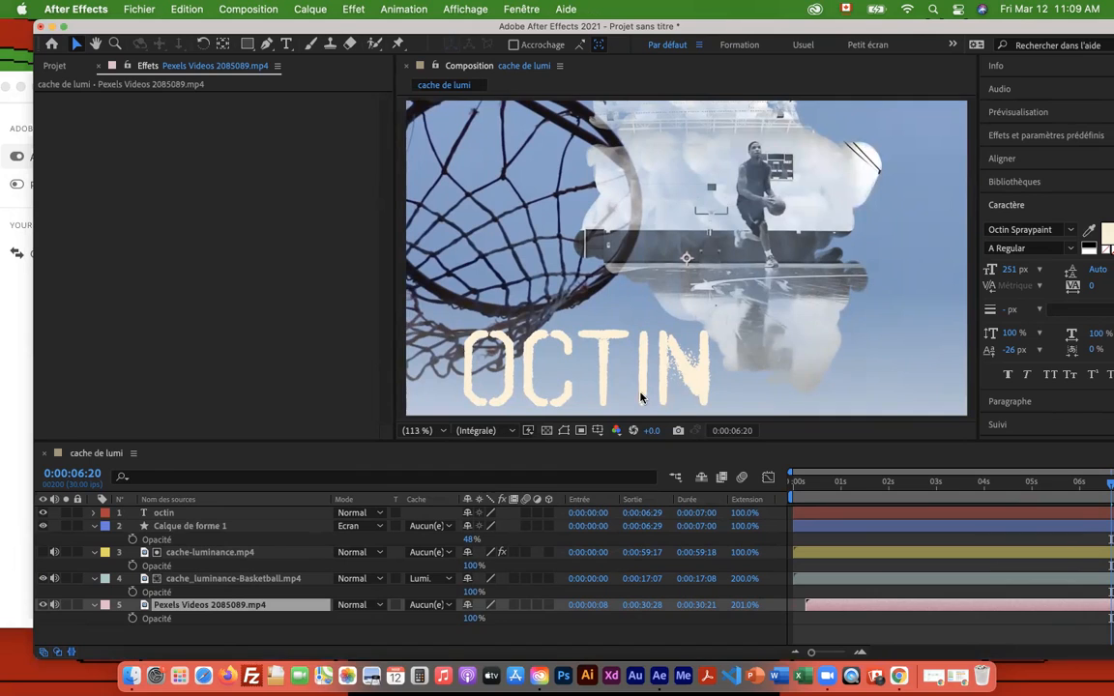
left_click(55, 67)
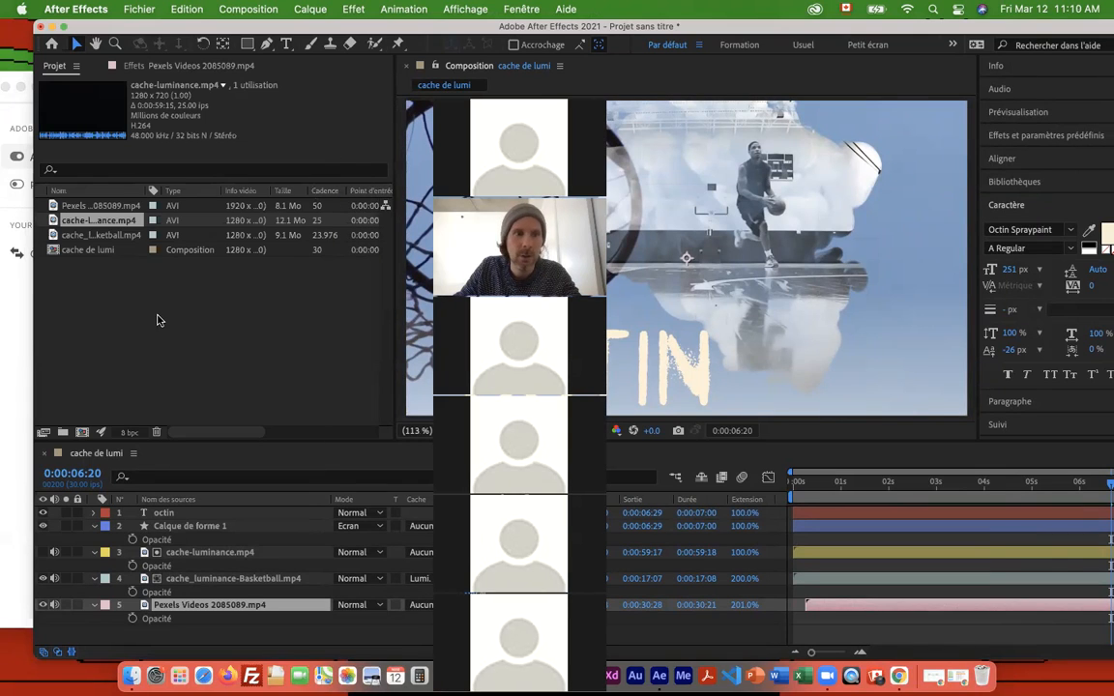
left_click(202, 324)
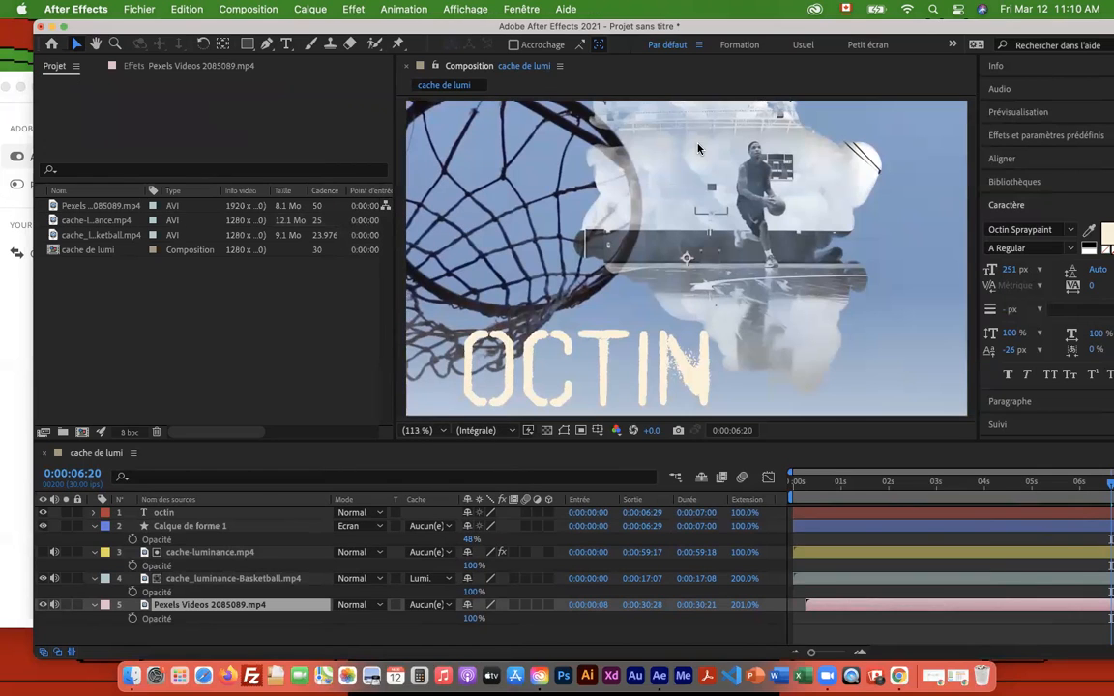
left_click_drag(322, 29, 442, 29)
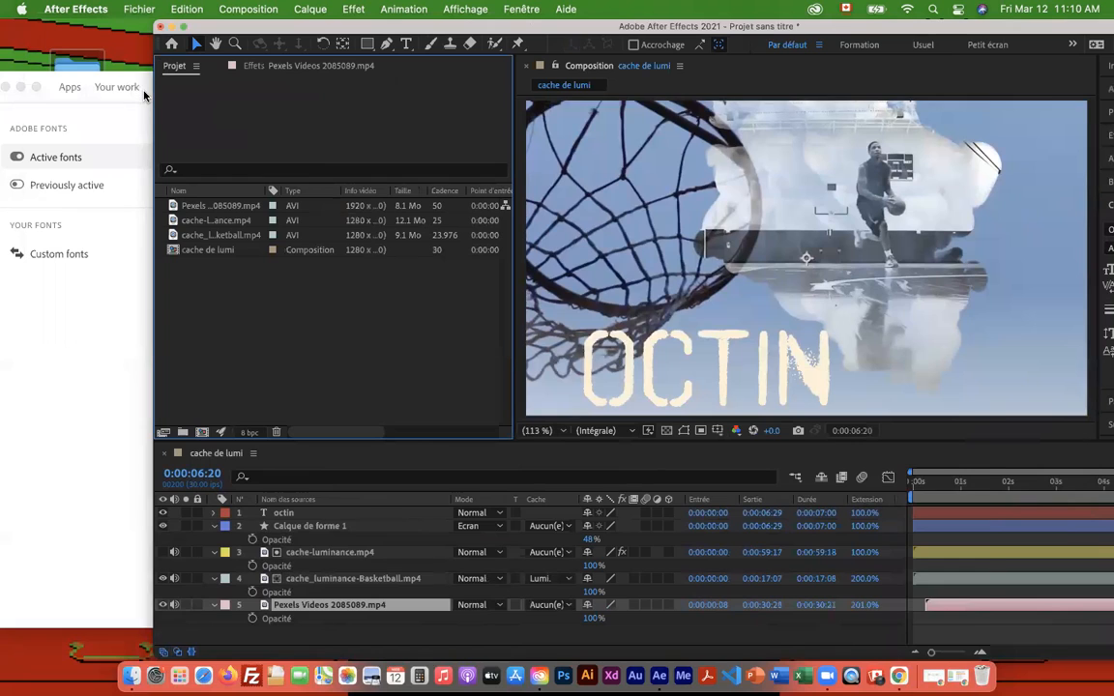
left_click(143, 94)
left_click(169, 89)
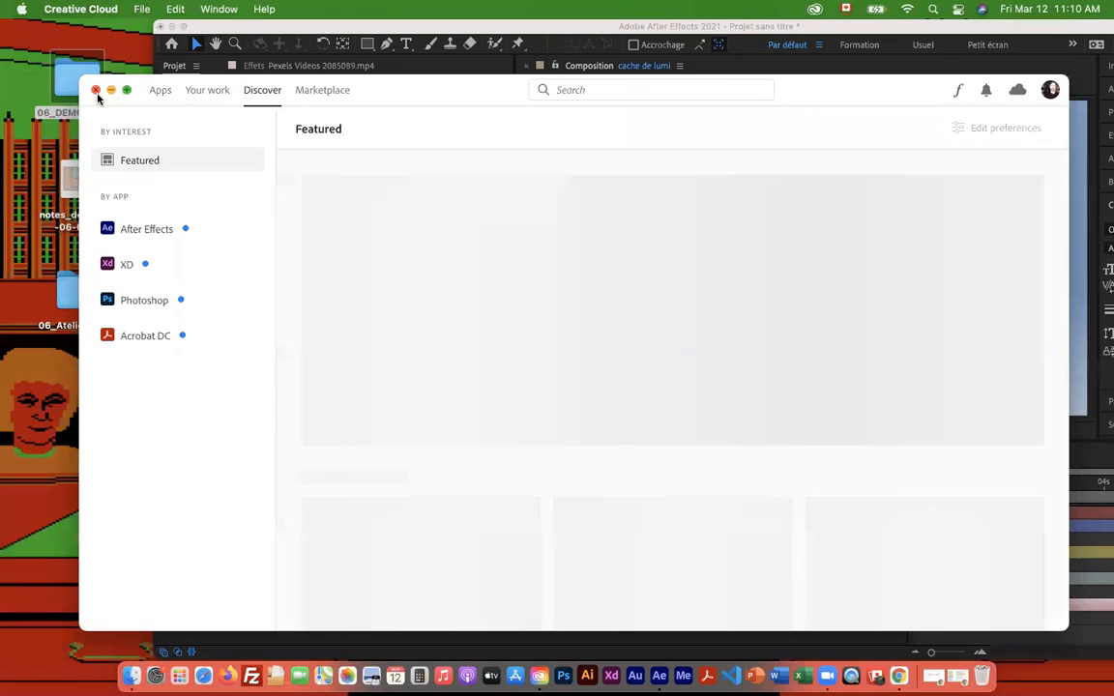
left_click(95, 90)
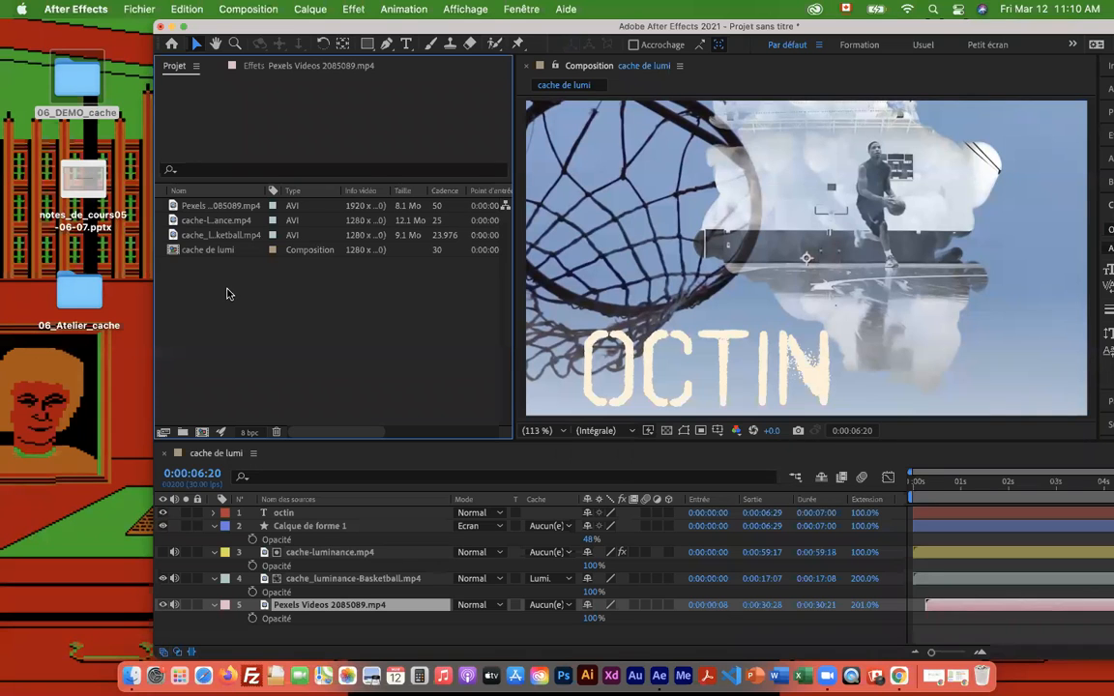
Open the 3_Export folder inside 06_DEMO_cache in Finder and preview transition_perso_1.mp4 and transition_perso_2.mp4.
double_click(86, 83)
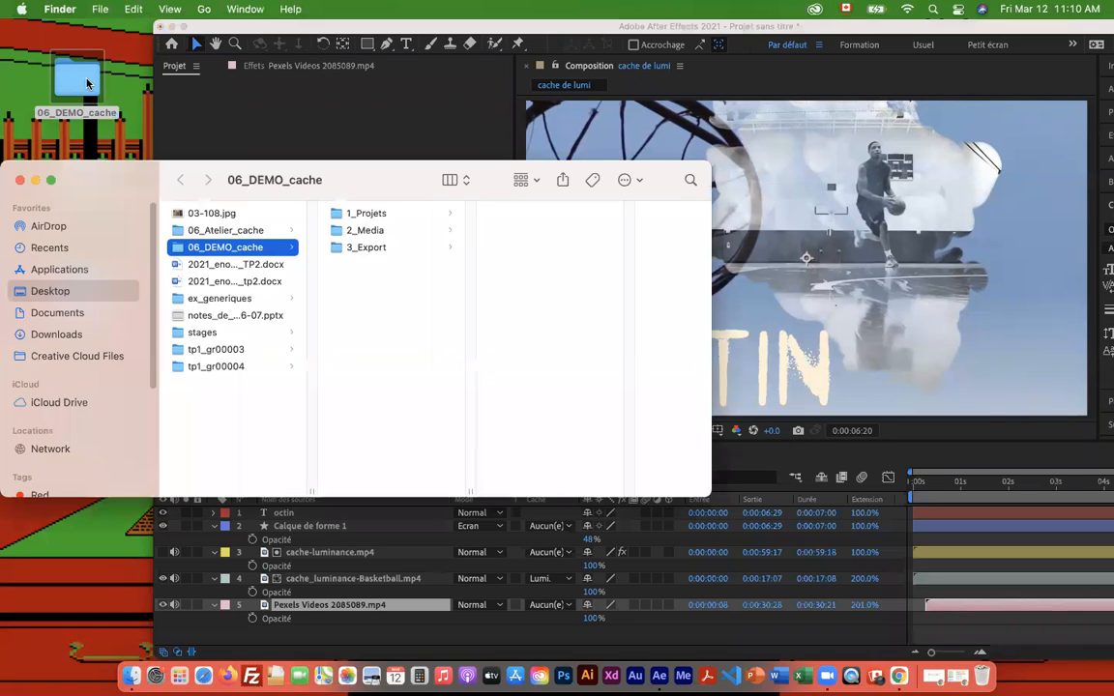
left_click(404, 249)
left_click(530, 299)
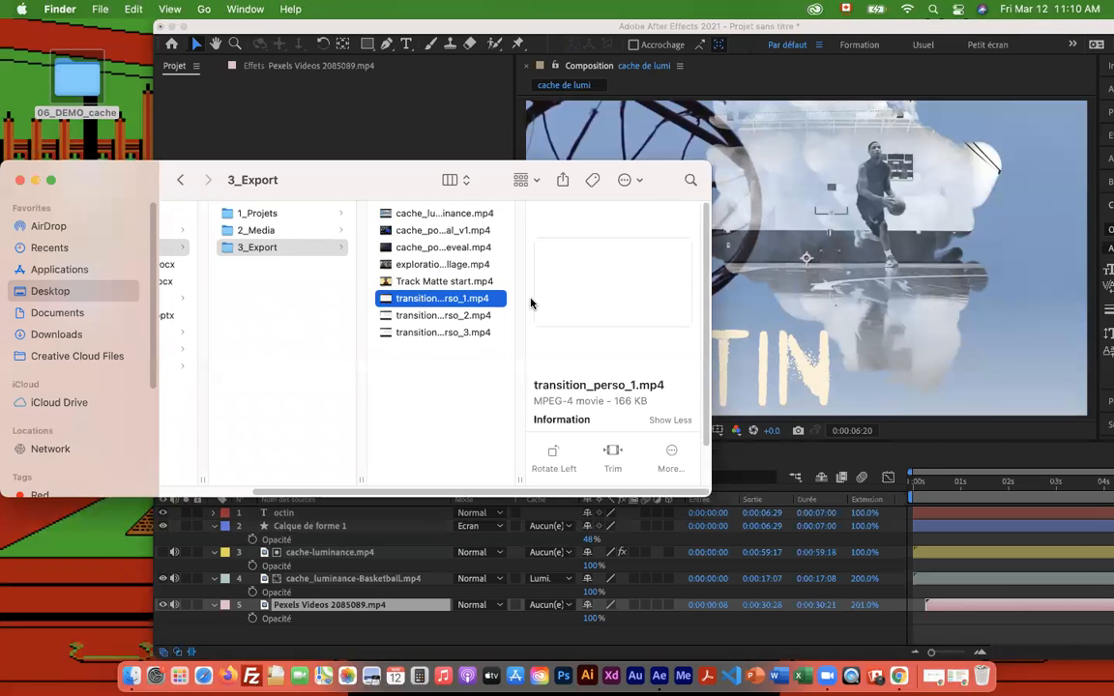
key("space")
left_click_drag(955, 623, 258, 570)
key("space")
left_click(417, 317)
key("space")
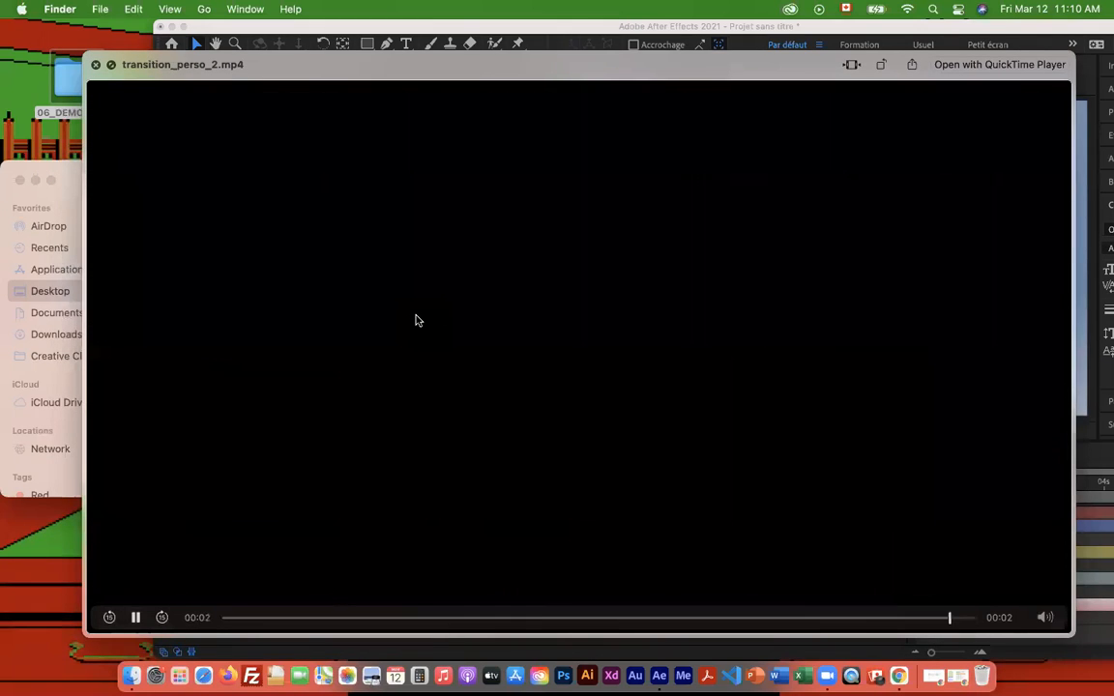
key("space")
Return to After Effects and close the current project without saving its changes.
left_click(364, 49)
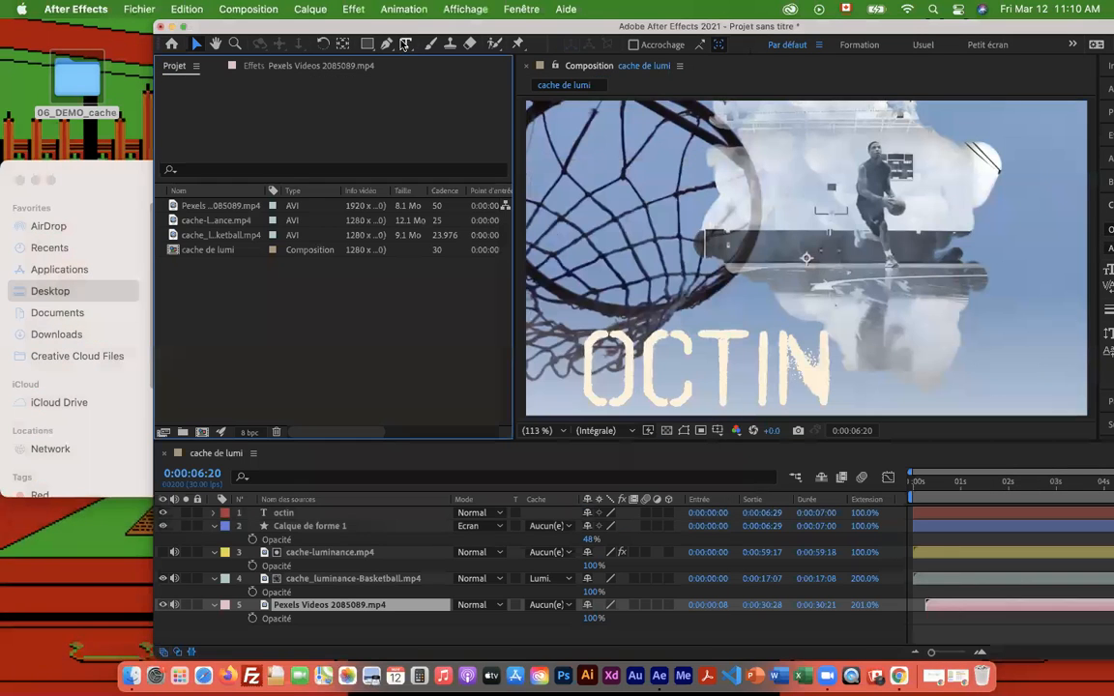
left_click(140, 10)
left_click(209, 143)
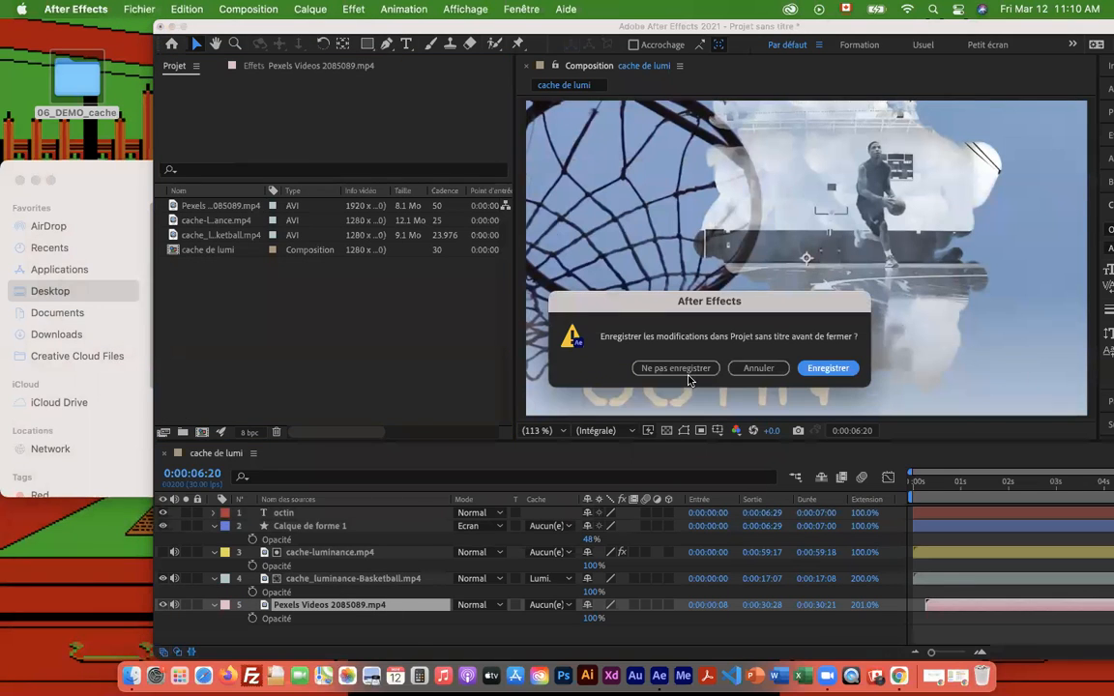
left_click(688, 374)
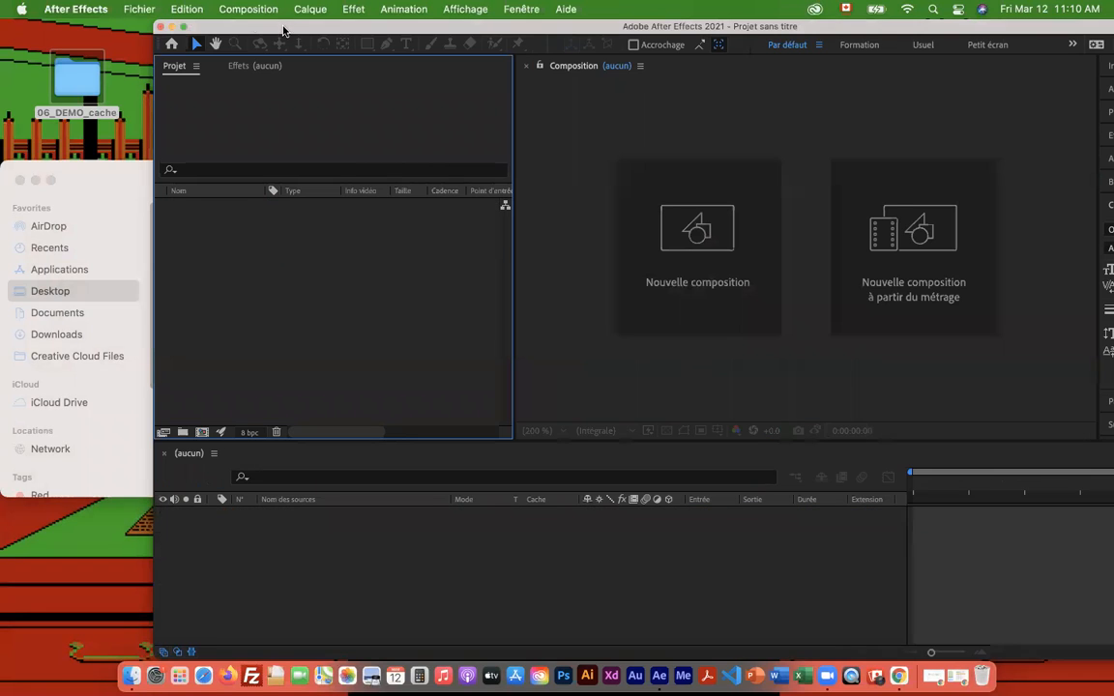
Switch to the 3_Export folder in Finder and play previews of transition_perso_3.mp4, transition_perso_2.mp4 and transition_perso_1.mp4.
left_click_drag(283, 31, 247, 30)
left_click(99, 177)
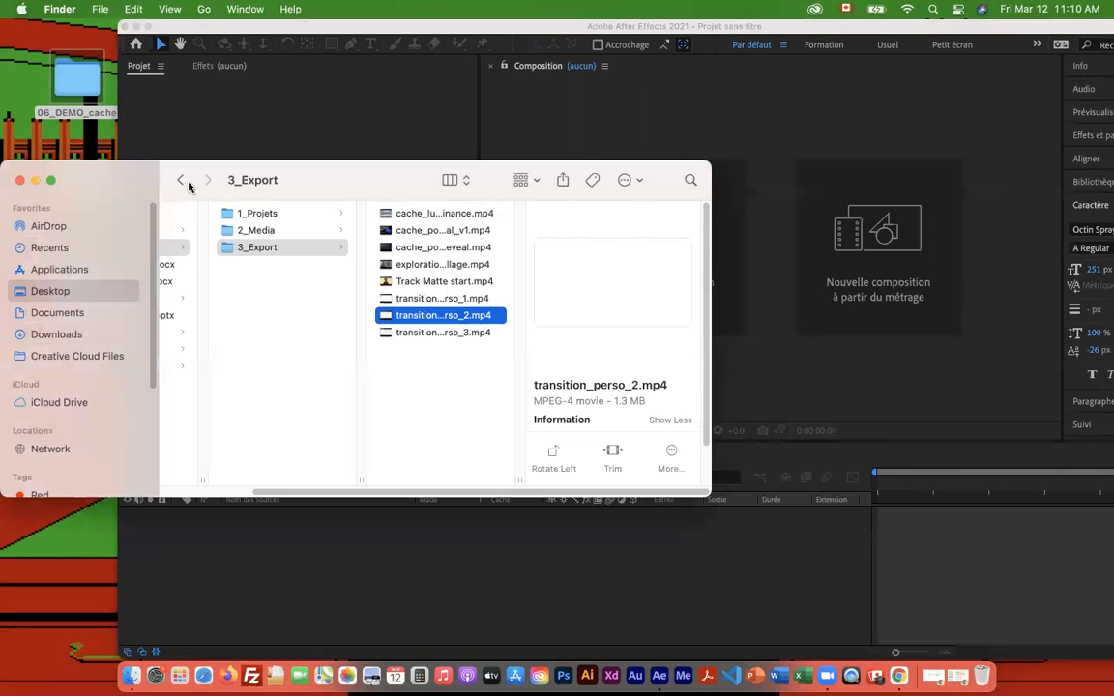
left_click(445, 333)
key("space")
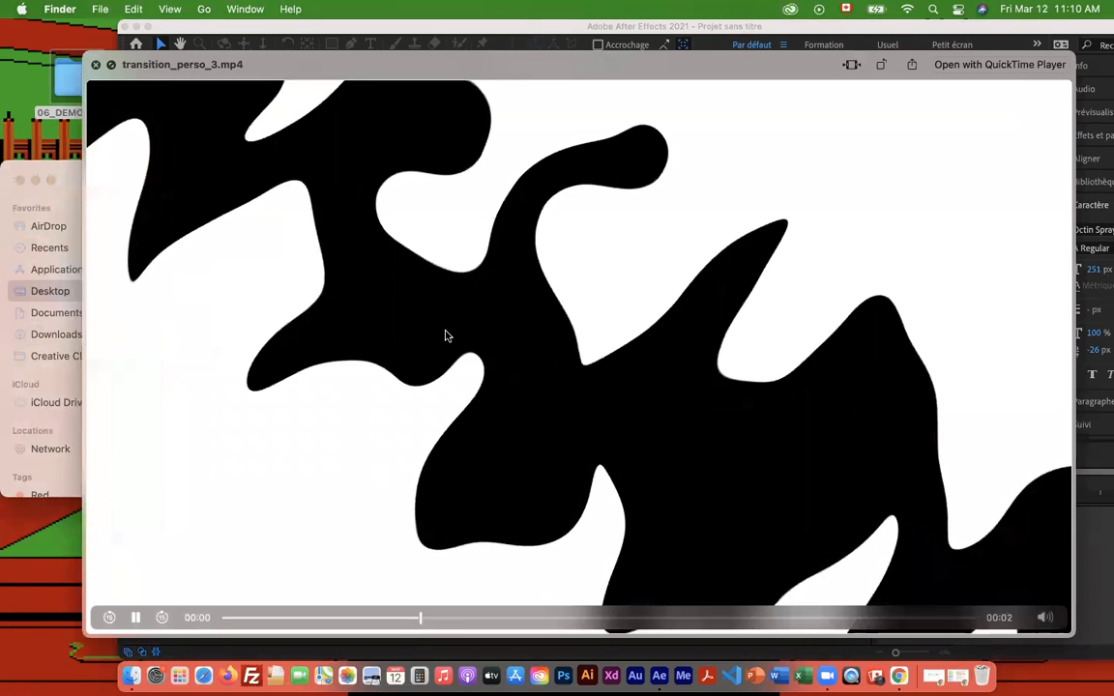
key("space")
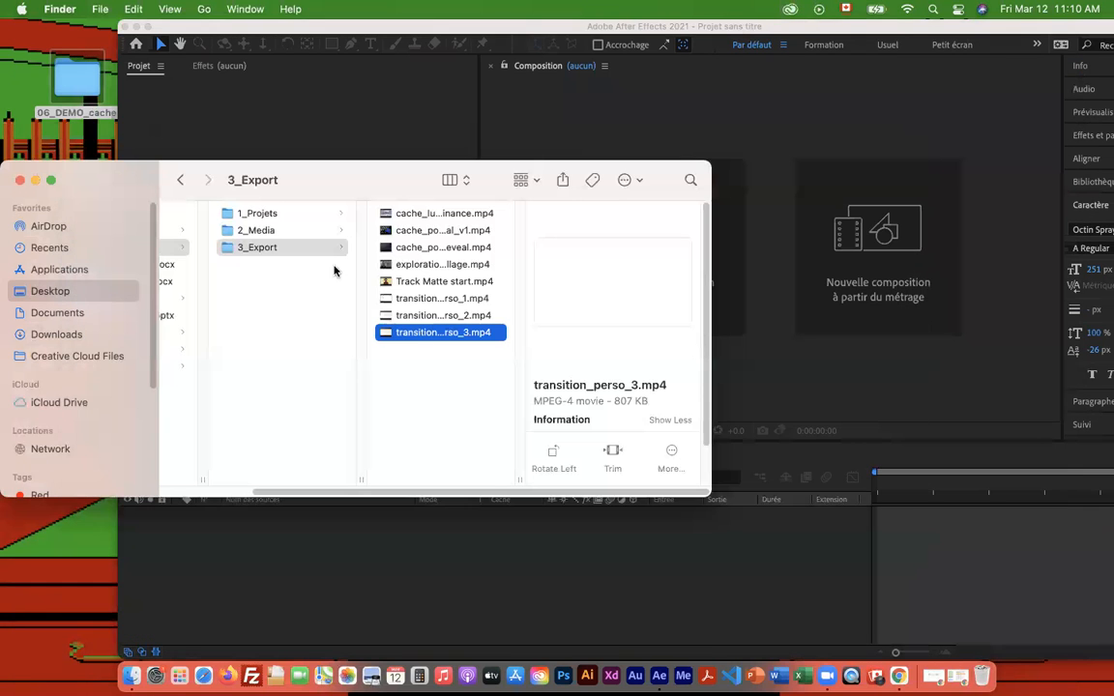
left_click(427, 317)
key("space")
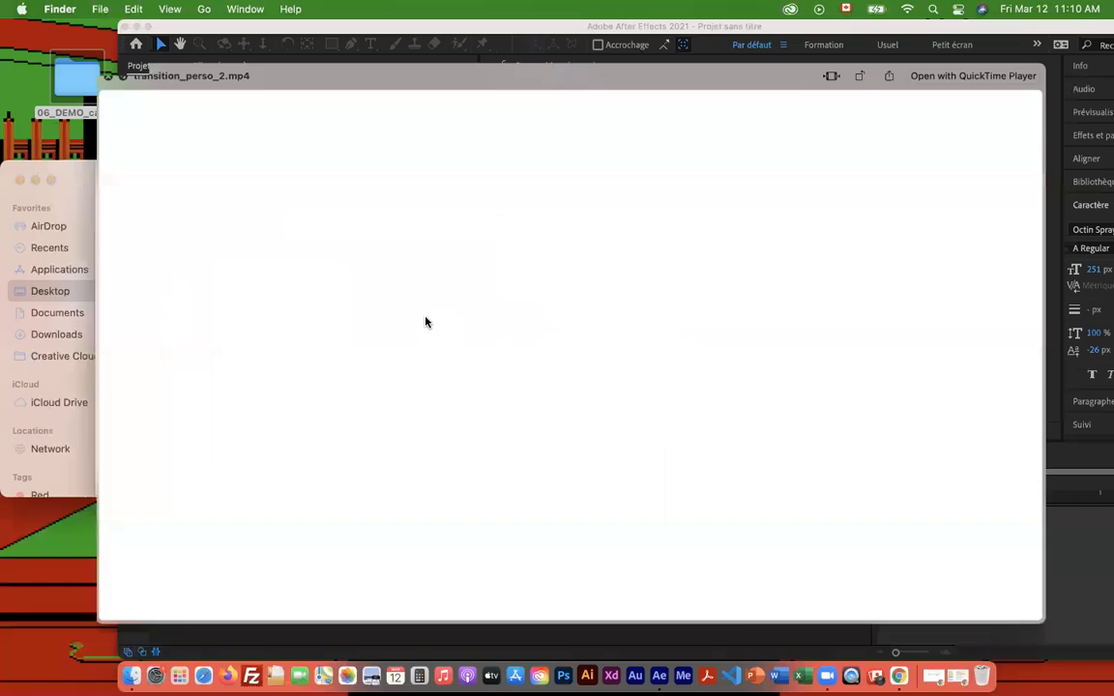
key("space")
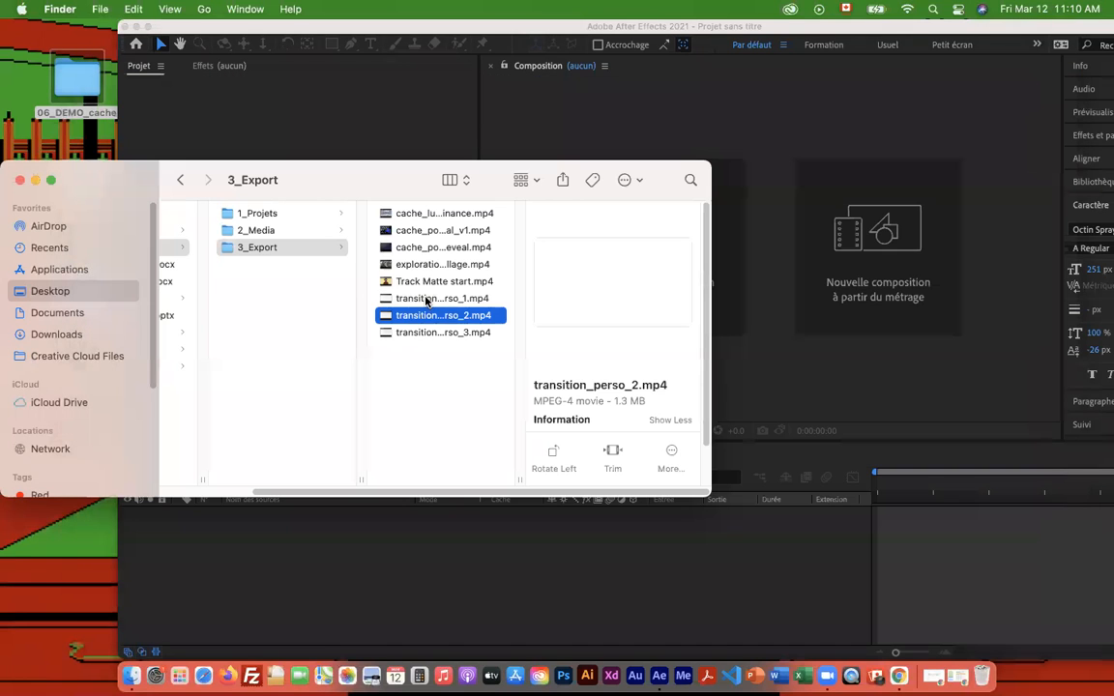
left_click(425, 300)
key("space")
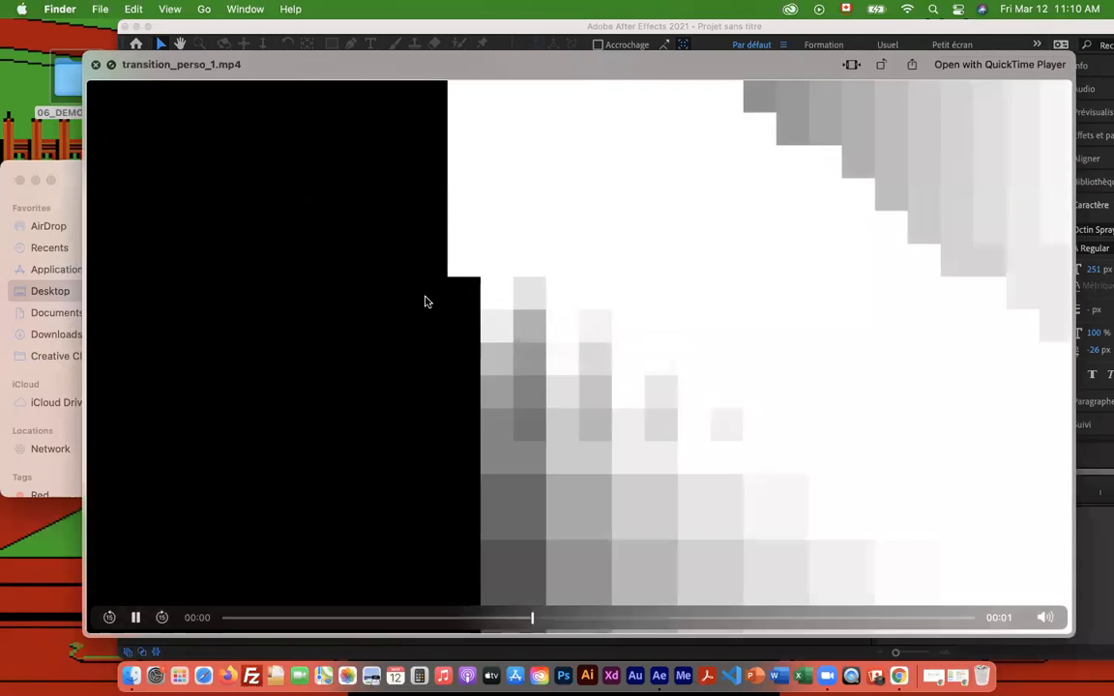
key("space")
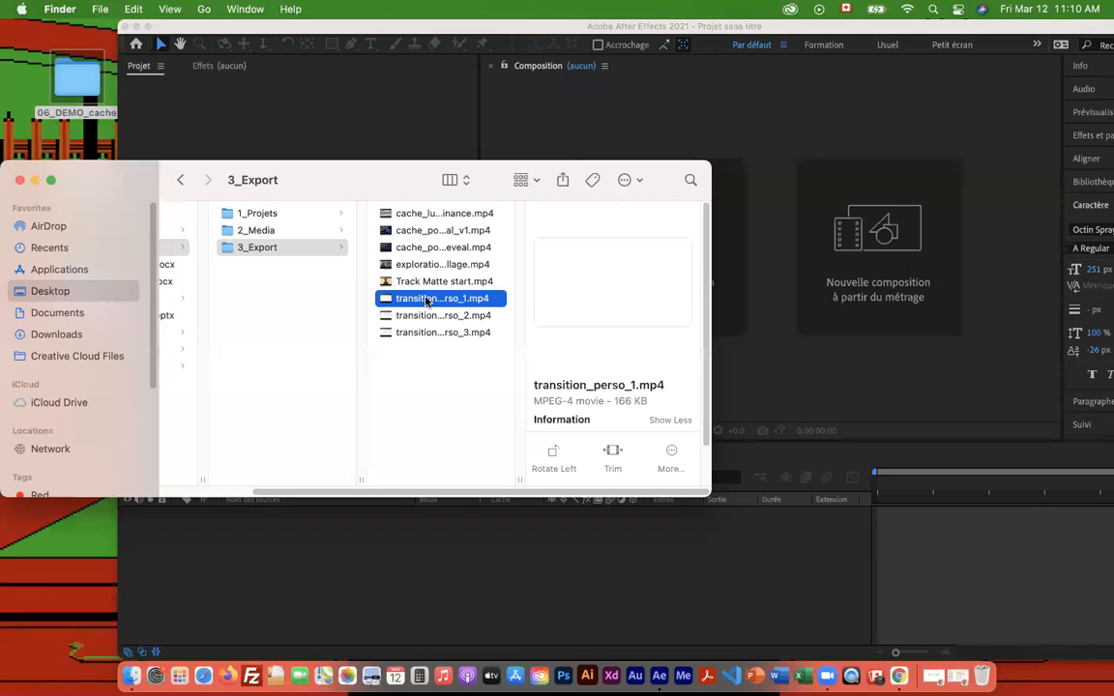
Arrange the Finder and After Effects windows side by side and look at the cache_pour_reveal_v1.mp4 export.
left_click_drag(322, 195, 254, 257)
left_click_drag(292, 29, 446, 27)
left_click_drag(202, 246, 120, 253)
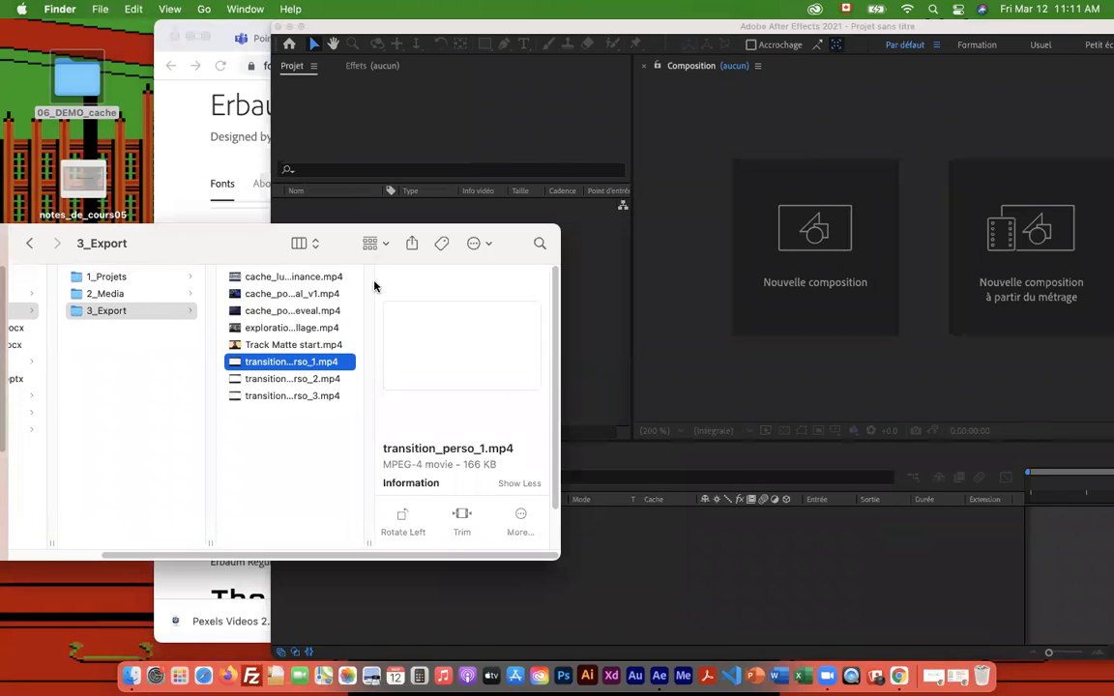
left_click(287, 310)
left_click(285, 294)
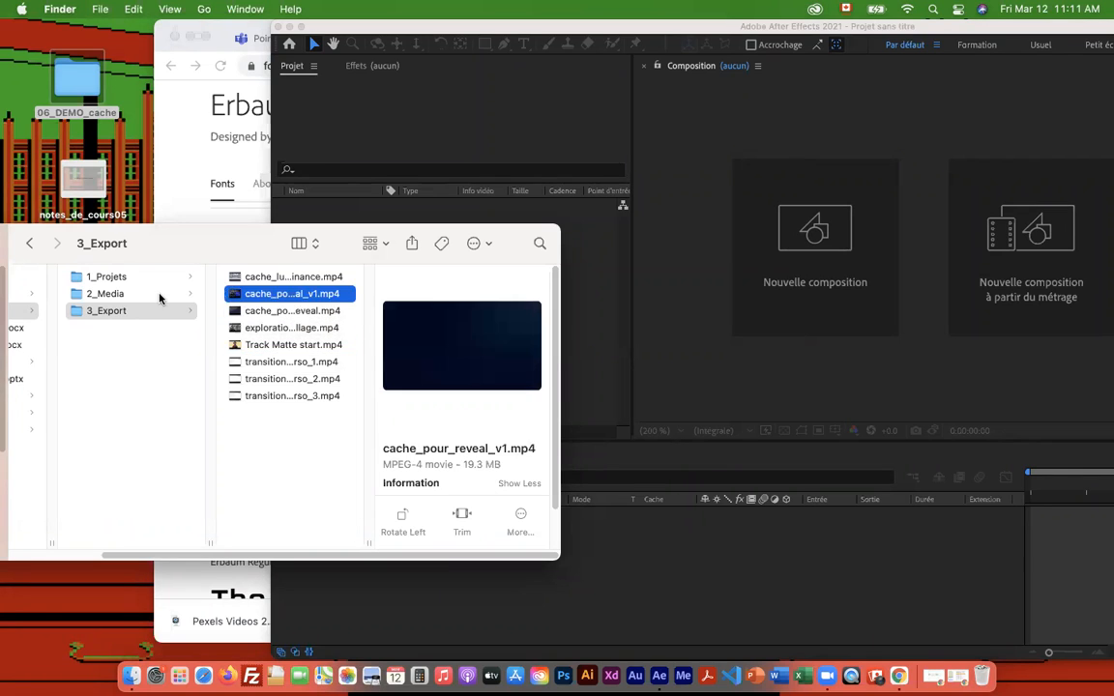
Import cache_luminance-Basketball.mp4 from the 2_Media folder into the empty After Effects project.
left_click(160, 294)
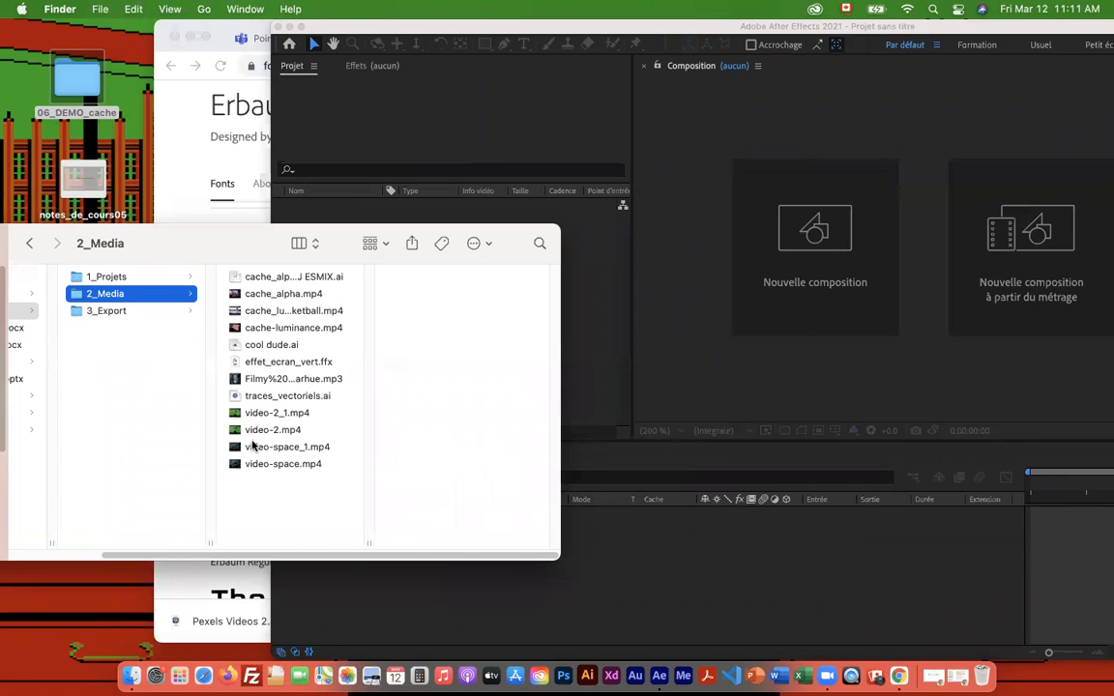
left_click(261, 311)
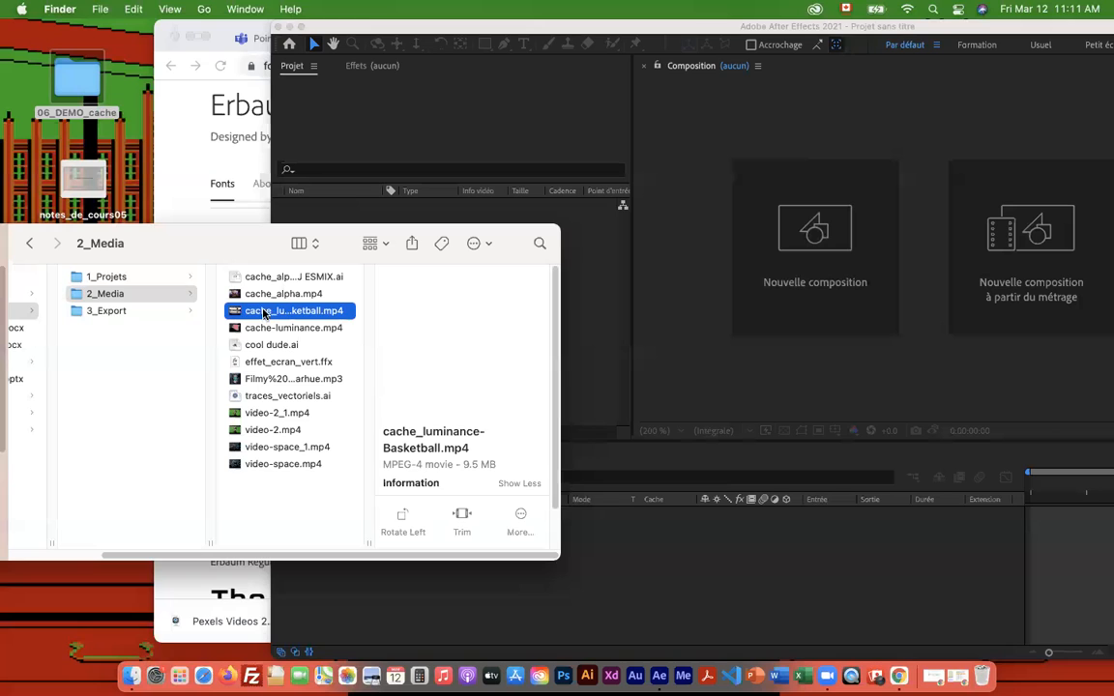
left_click_drag(264, 246, 127, 237)
left_click_drag(97, 305, 343, 306)
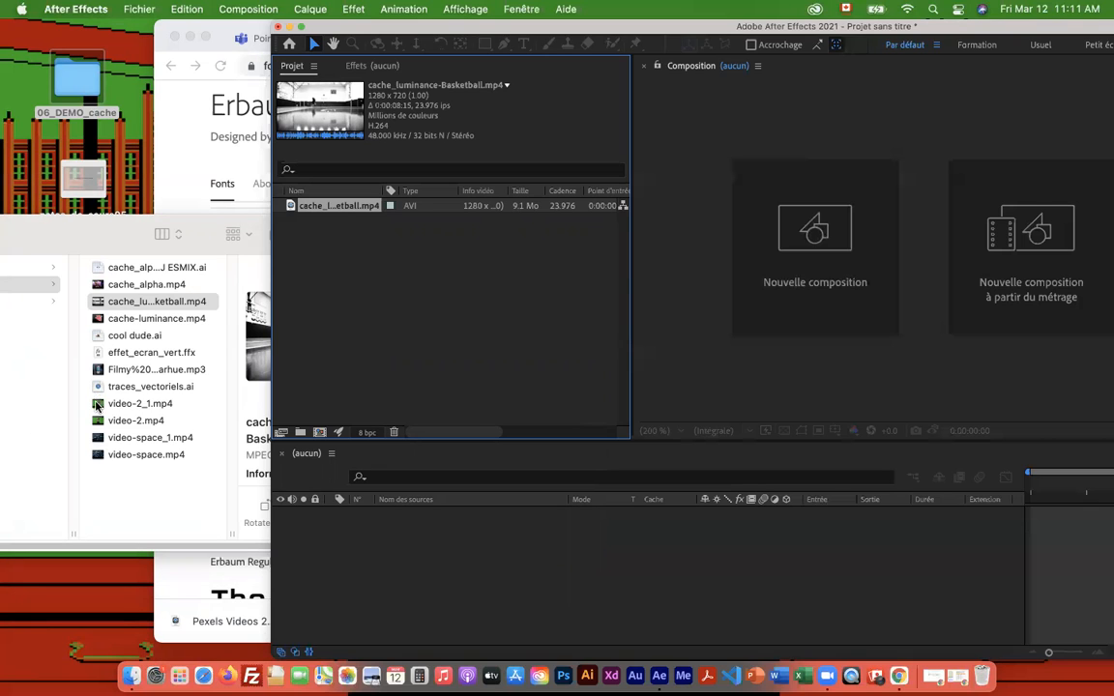
Import video-space_1.mp4 from the 2_Media folder into the After Effects project.
left_click(97, 441)
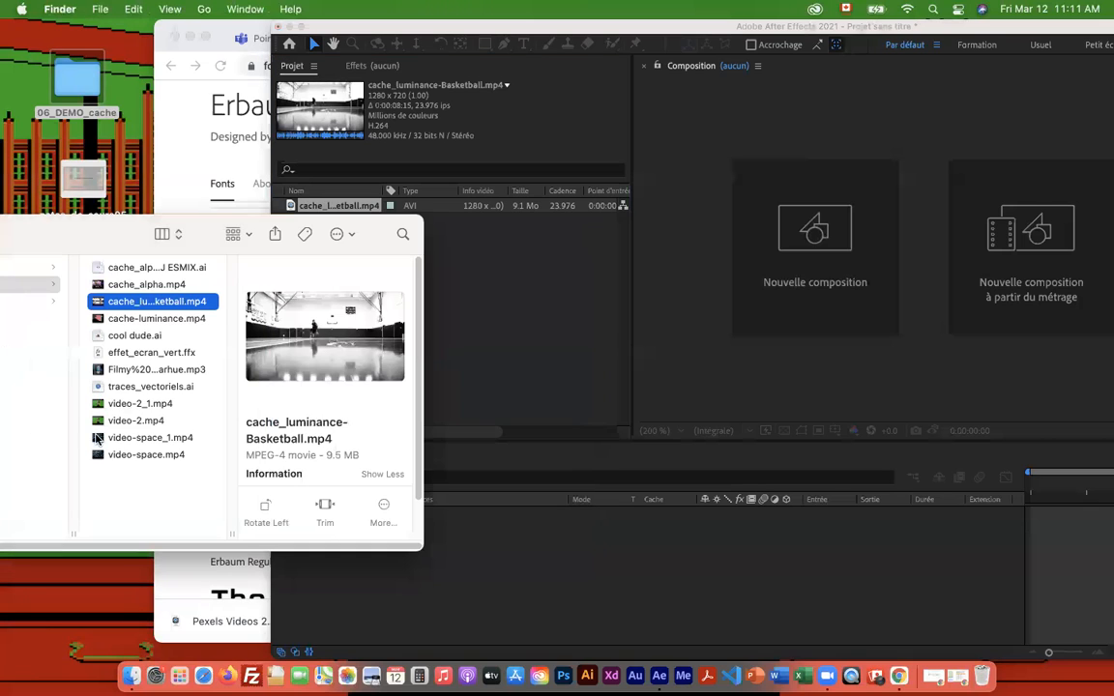
left_click(97, 375)
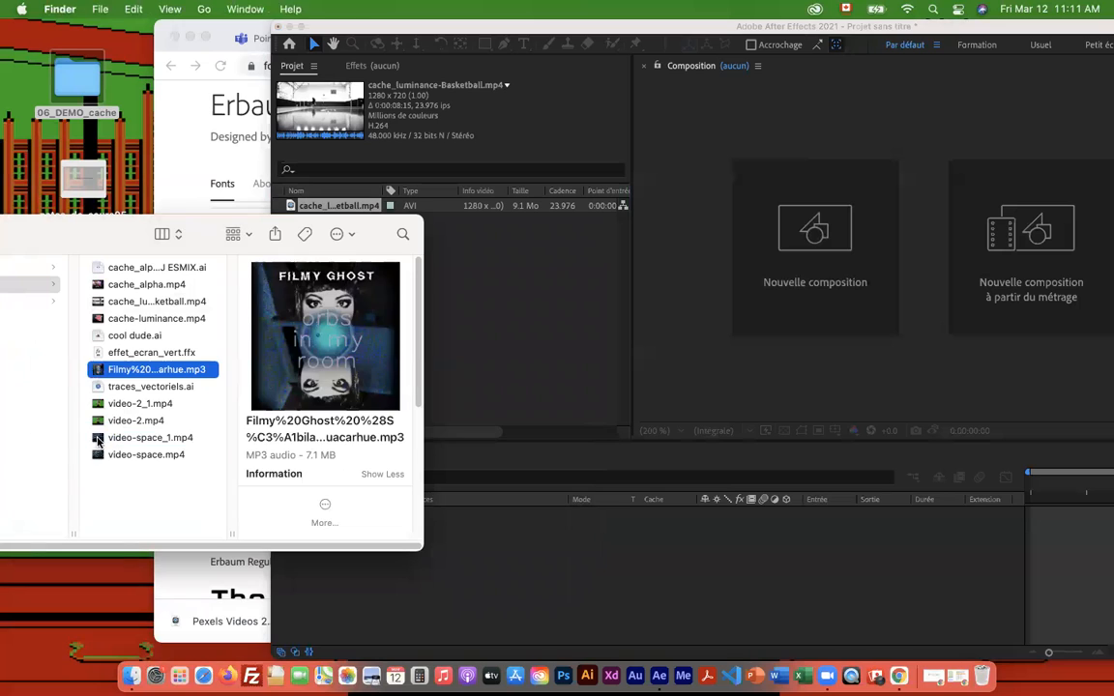
left_click(99, 443)
left_click_drag(97, 443, 462, 355)
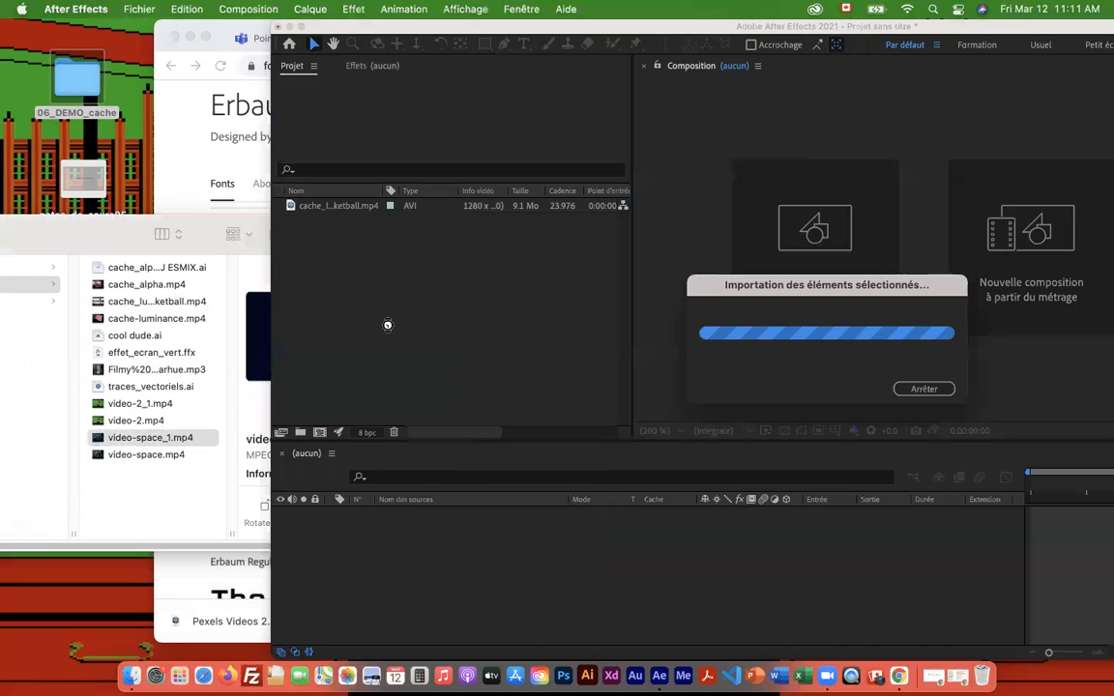
left_click(328, 223)
left_click(320, 206)
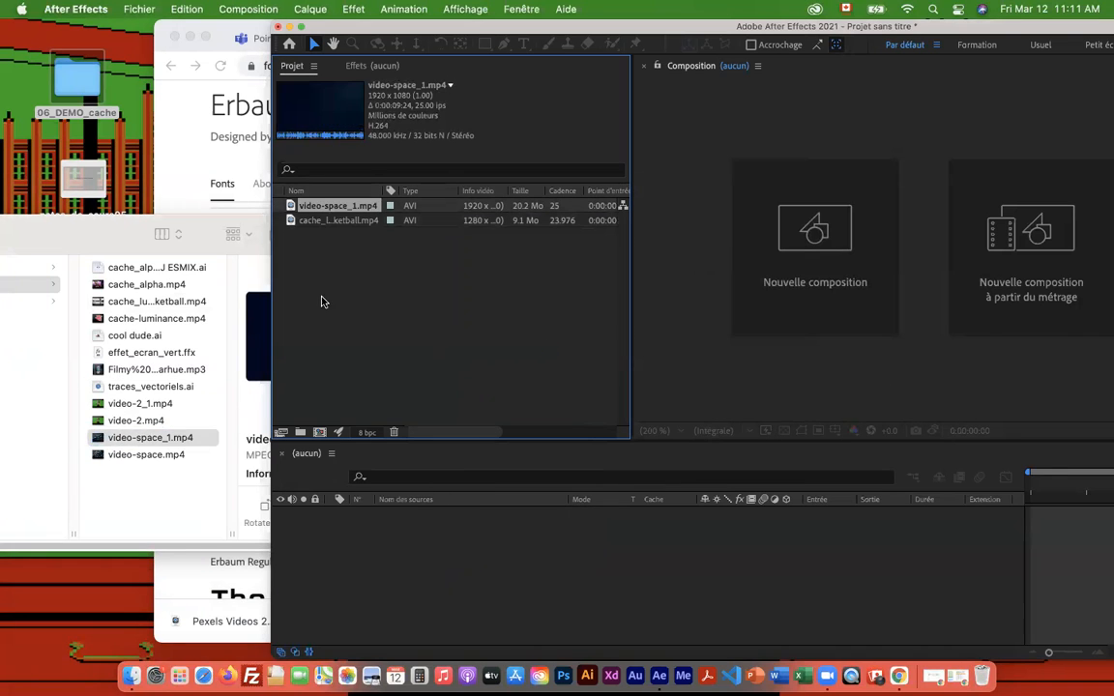
Create a new 1280 x 720 composition at 30 fps lasting 7 seconds.
double_click(494, 29)
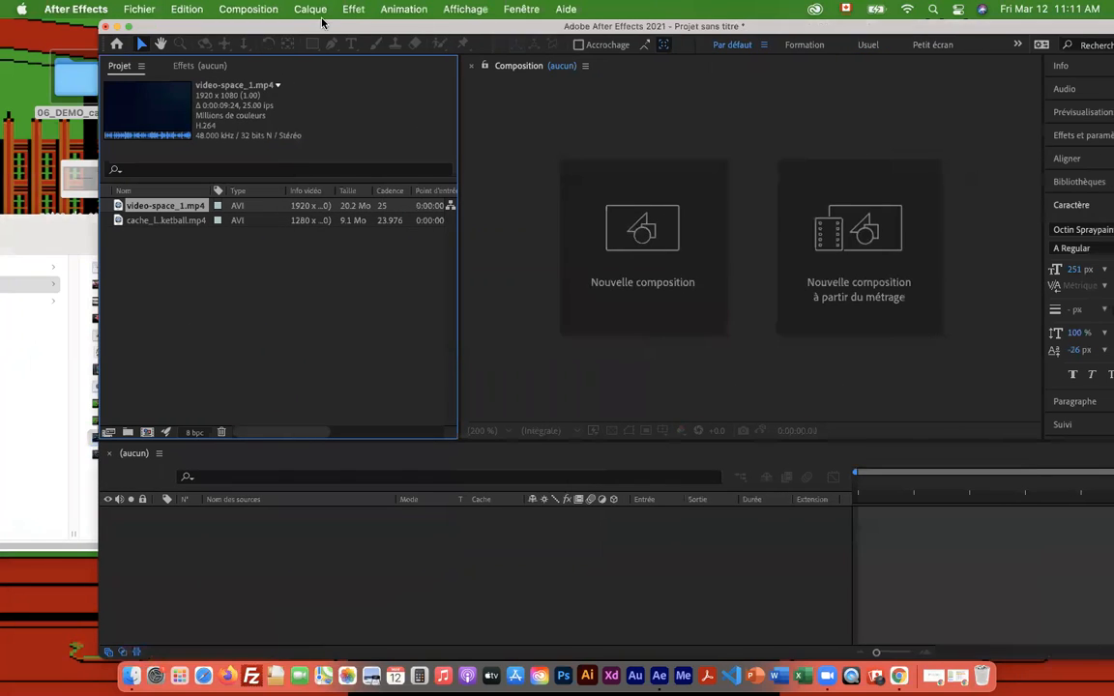
left_click(639, 284)
left_click(547, 497)
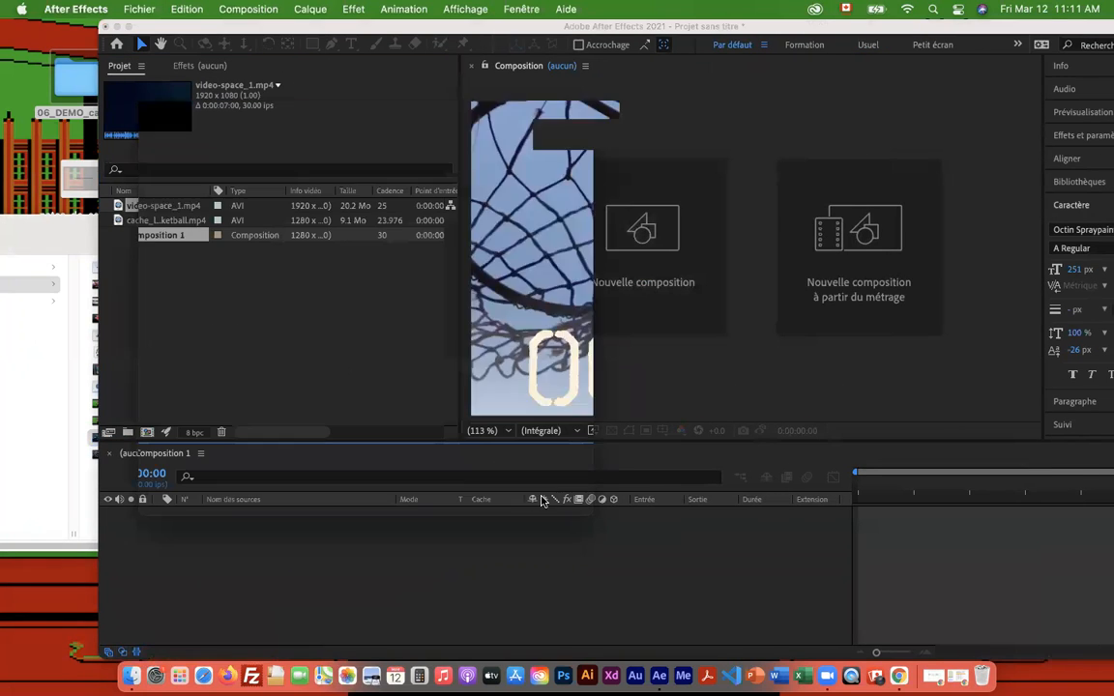
left_click_drag(276, 28, 198, 28)
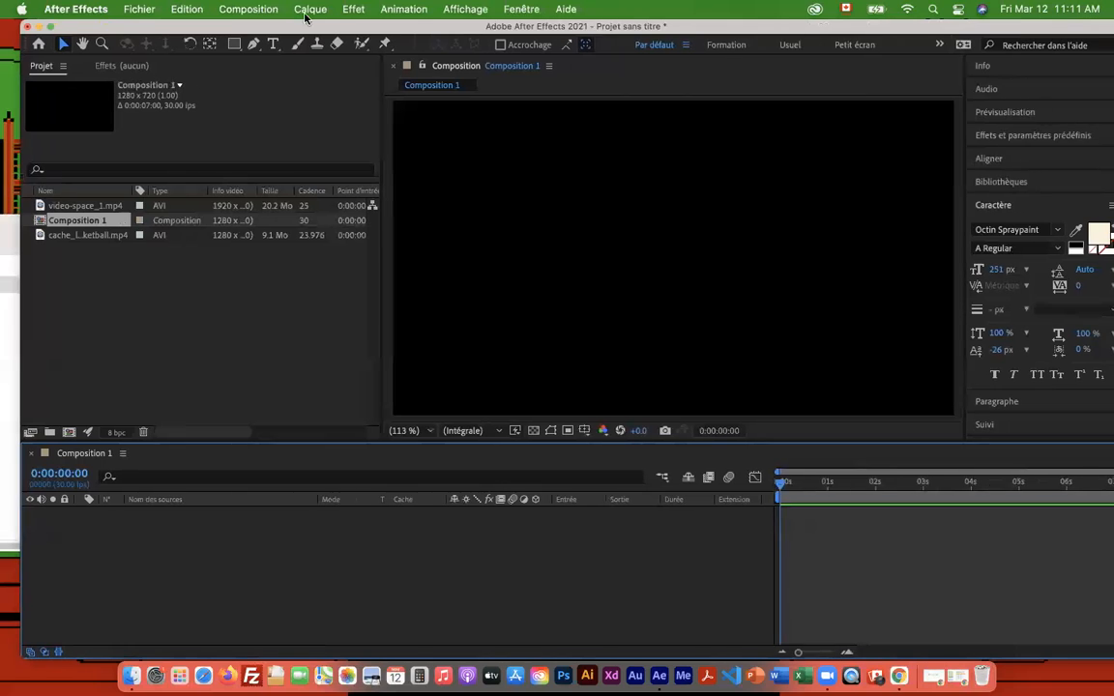
Create a white 1280 x 720 solid layer in Composition 1.
left_click(310, 9)
mouse_move(455, 32)
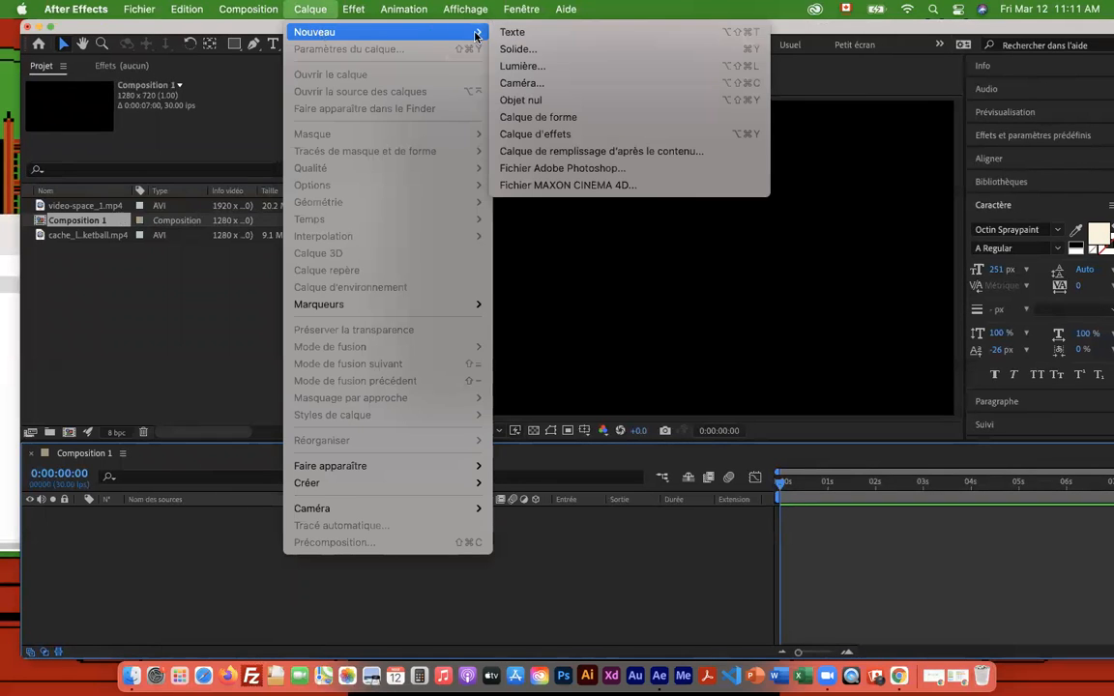
left_click(515, 50)
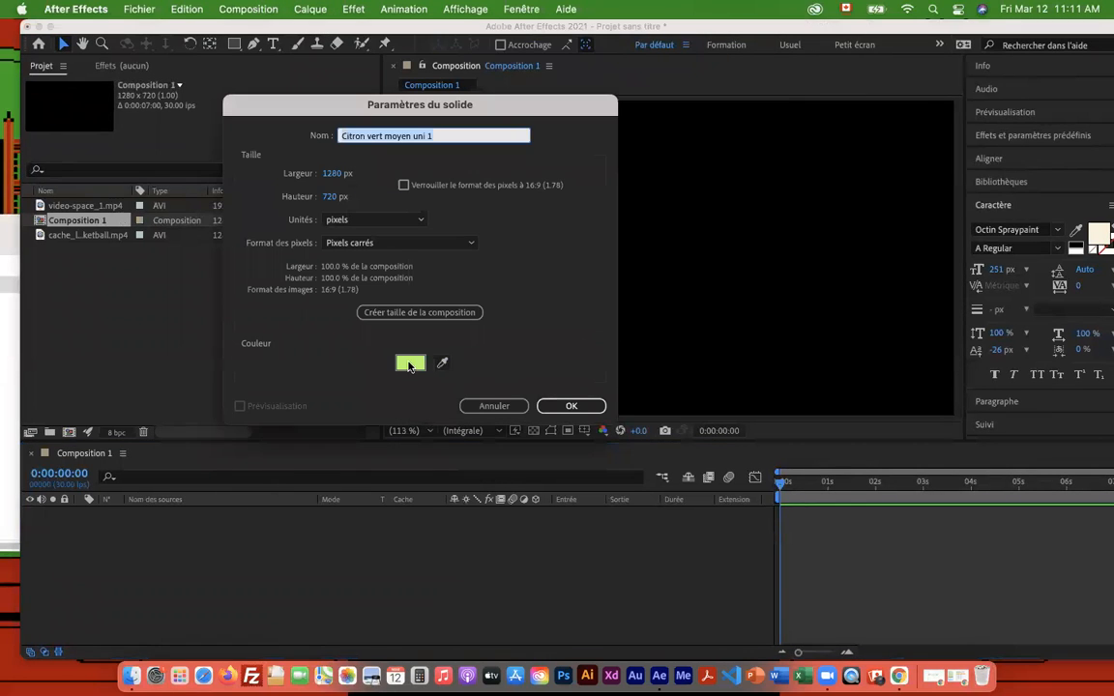
left_click(409, 363)
left_click_drag(175, 367, 51, 371)
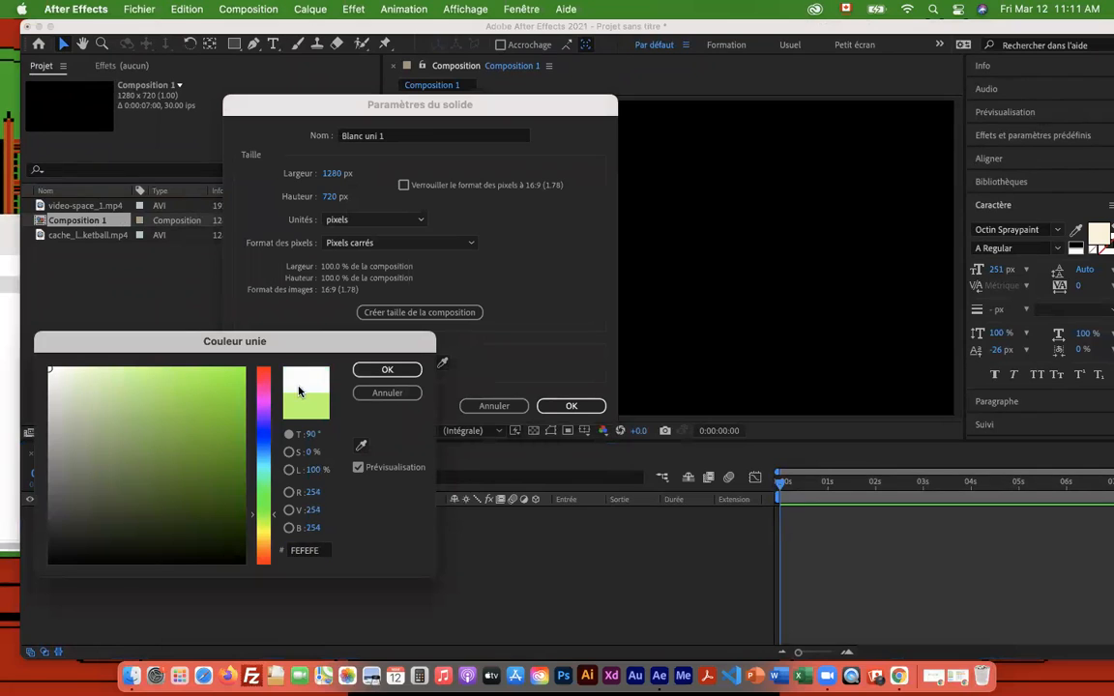
left_click(403, 373)
left_click(572, 405)
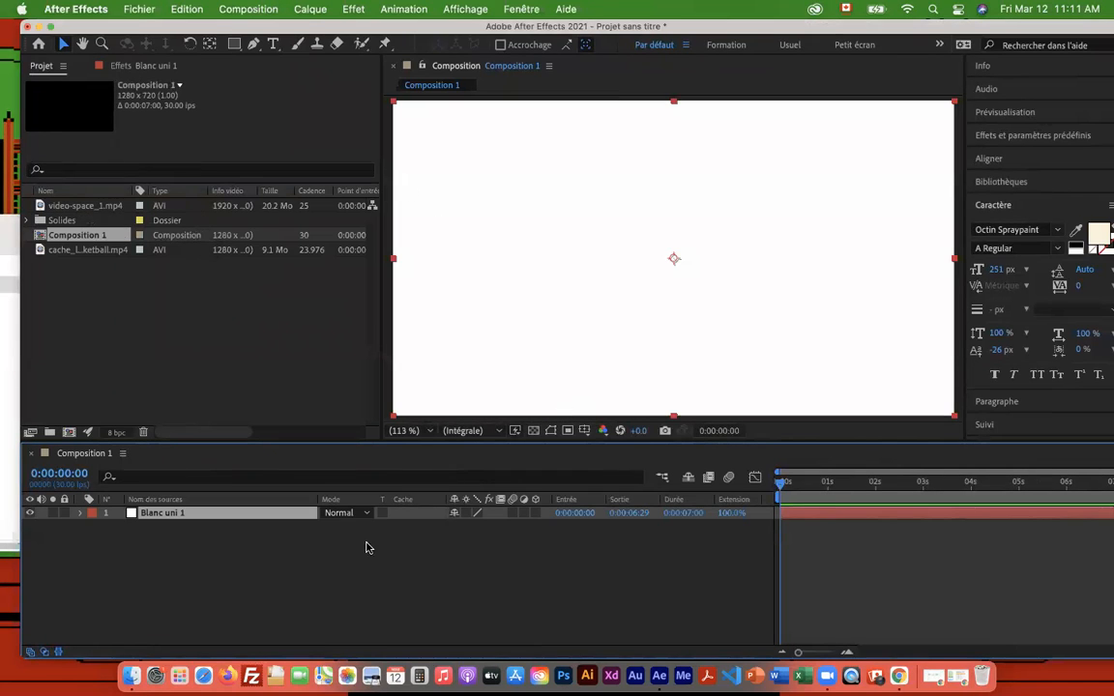
Create a second 1280 x 720 solid layer in black.
left_click(309, 12)
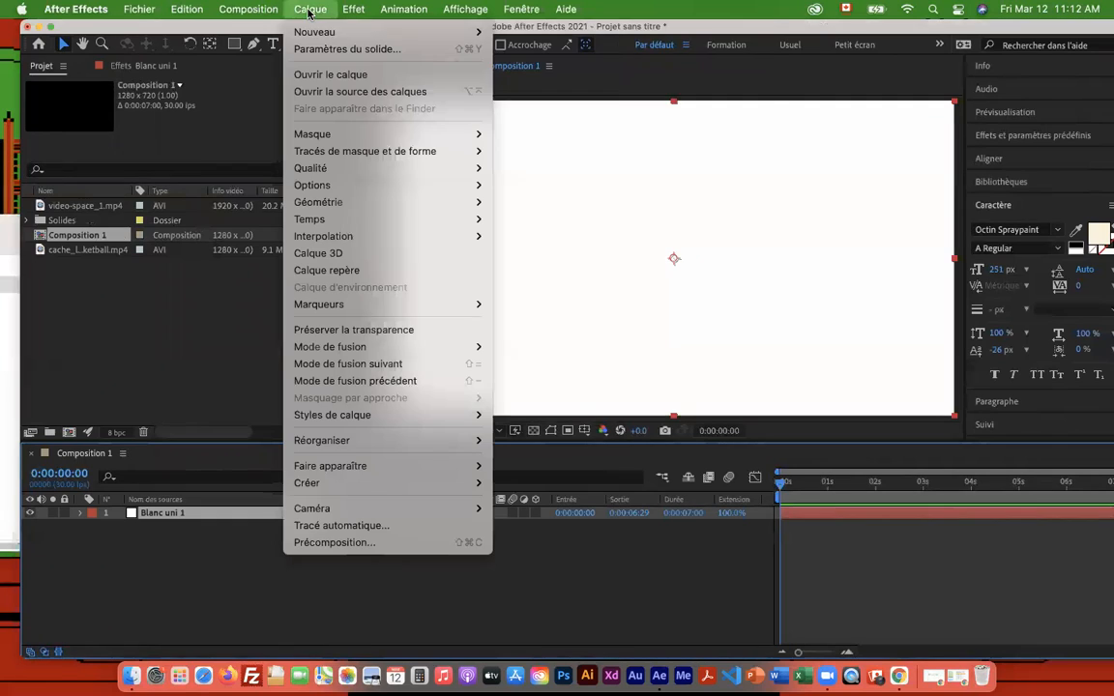
mouse_move(290, 32)
left_click(510, 50)
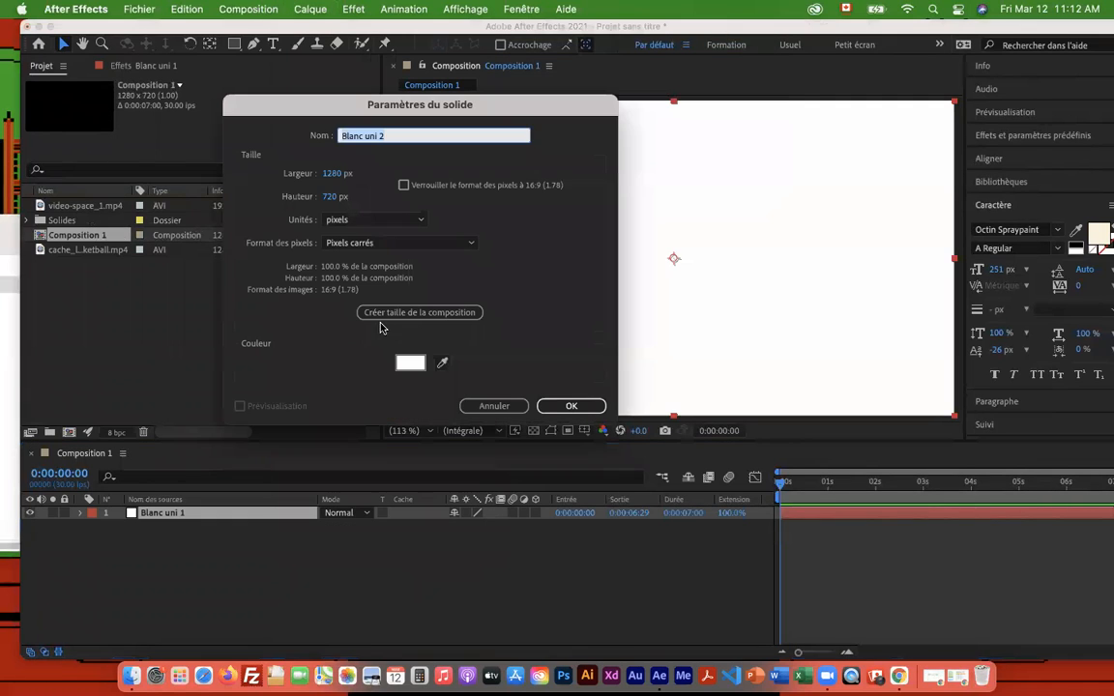
left_click(408, 366)
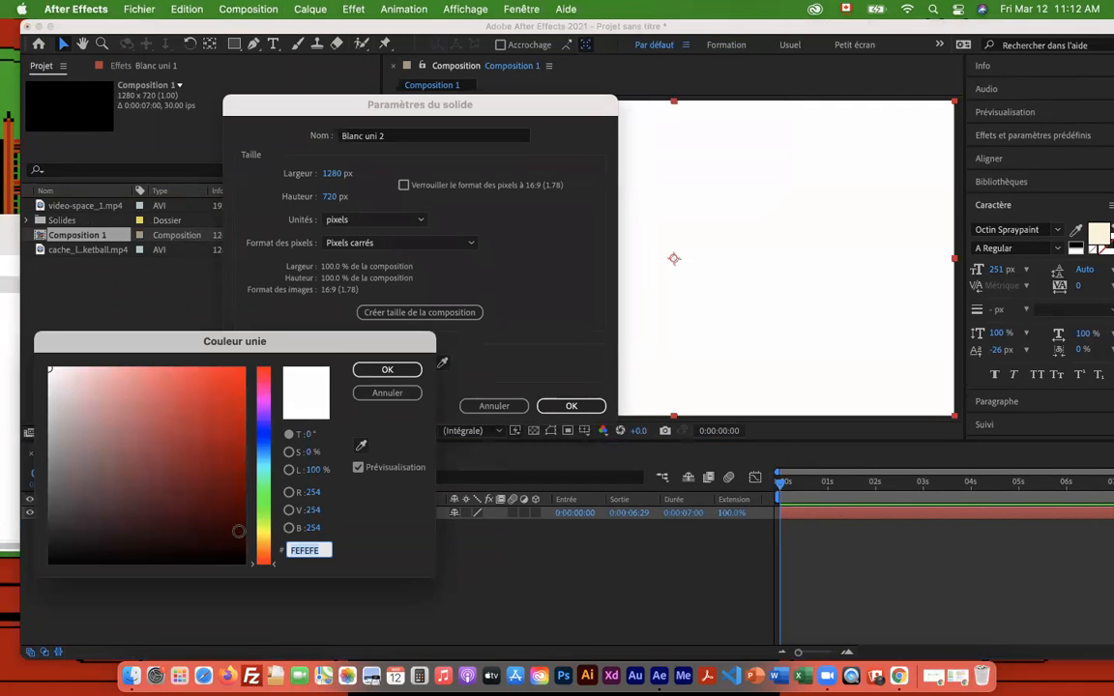
left_click(244, 562)
left_click(417, 373)
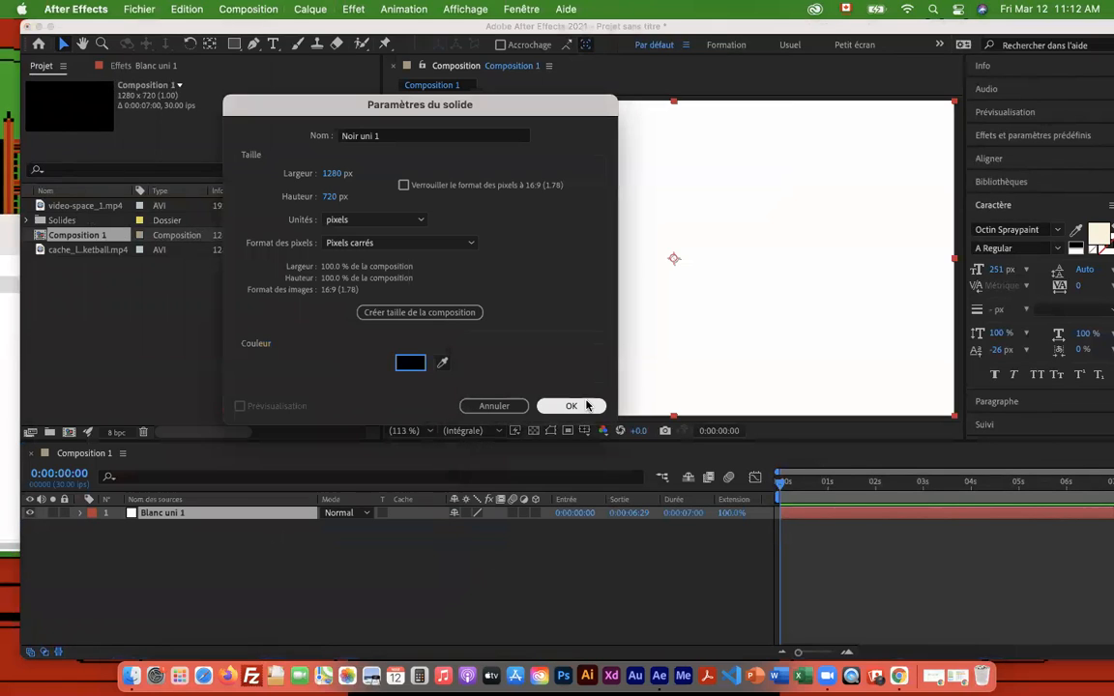
left_click(572, 406)
Place the black solid below the white one, trimming white to end at 0:00:03:01 and black to run from 0:00:01:18 to 0:00:07:00.
left_click_drag(530, 26, 444, 26)
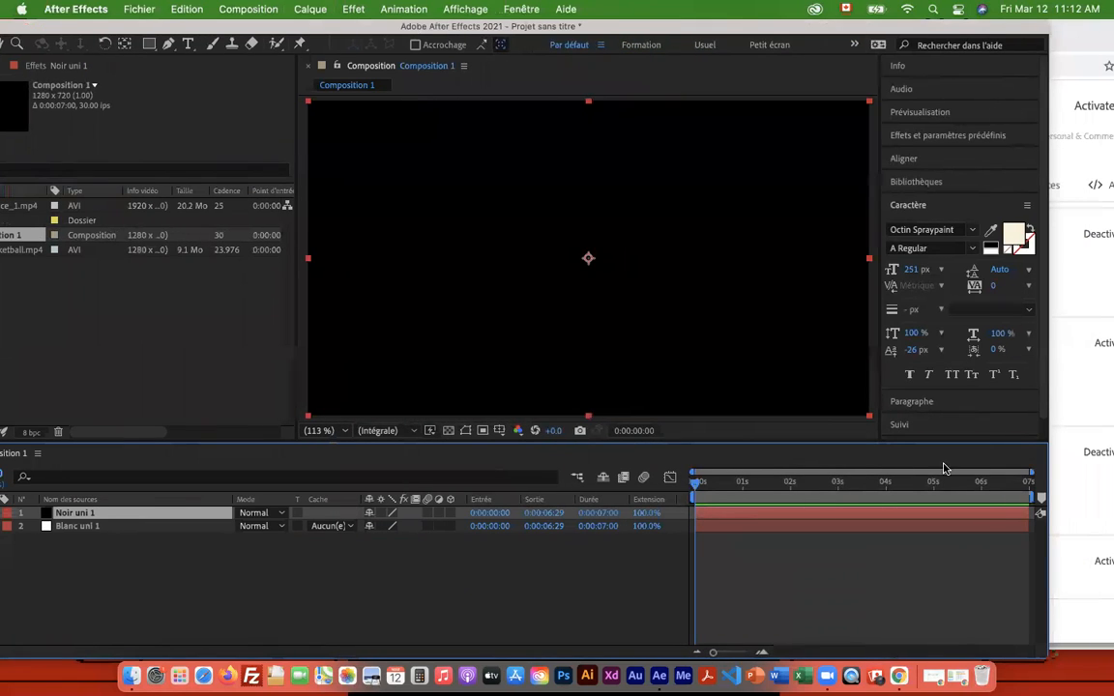
left_click_drag(1024, 513, 807, 513)
left_click_drag(166, 514, 301, 533)
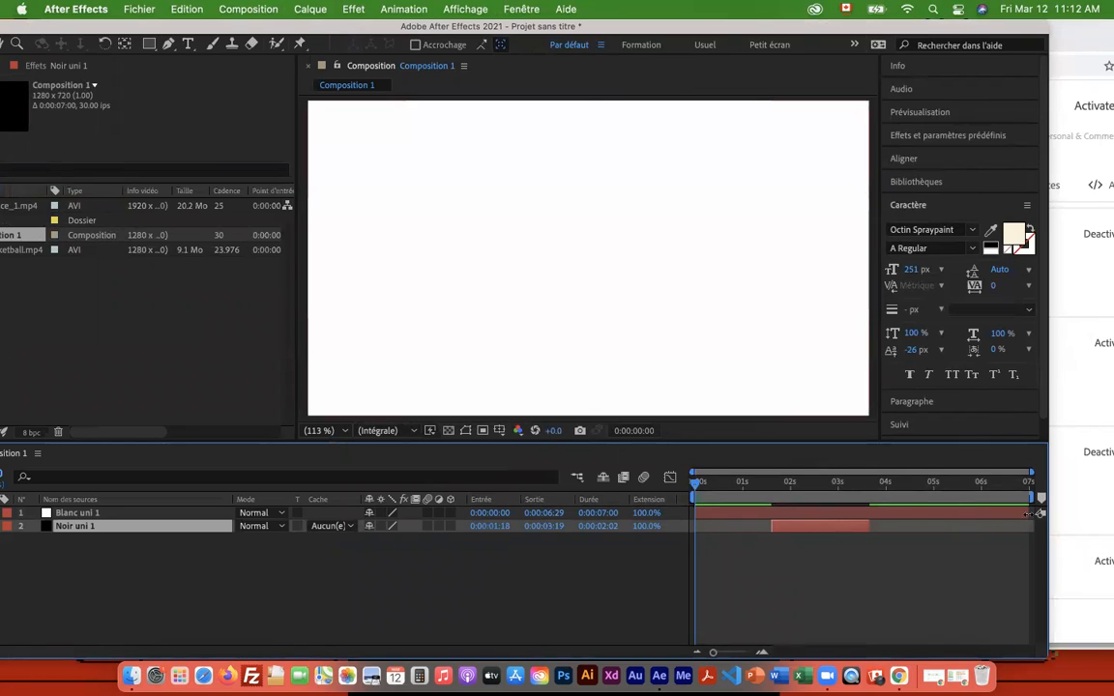
left_click_drag(1016, 514, 677, 489)
key("space")
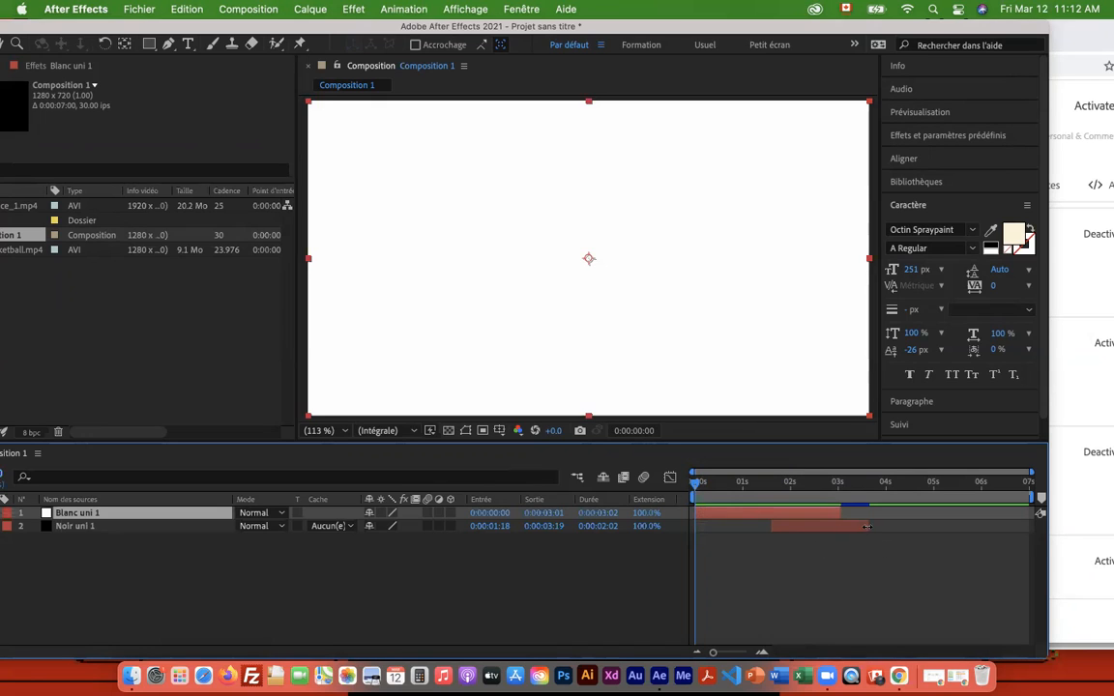
left_click_drag(868, 527, 1031, 527)
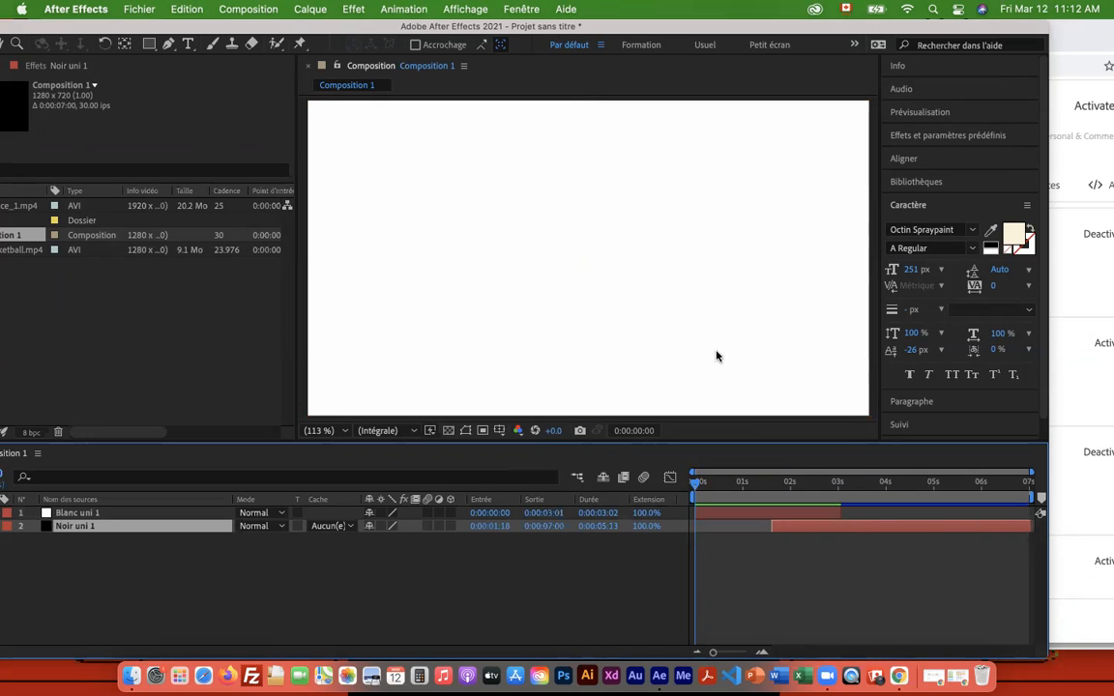
Apply the CC Jaws transition effect to the white solid and bring its effect settings fully into view.
left_click(136, 511)
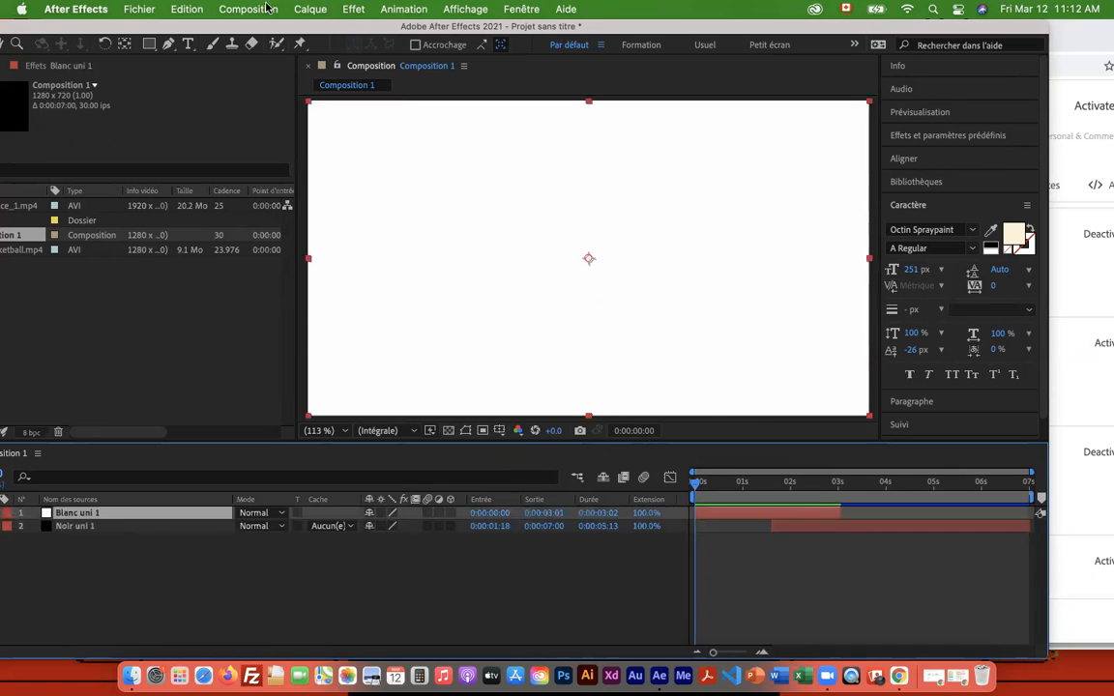
left_click(338, 9)
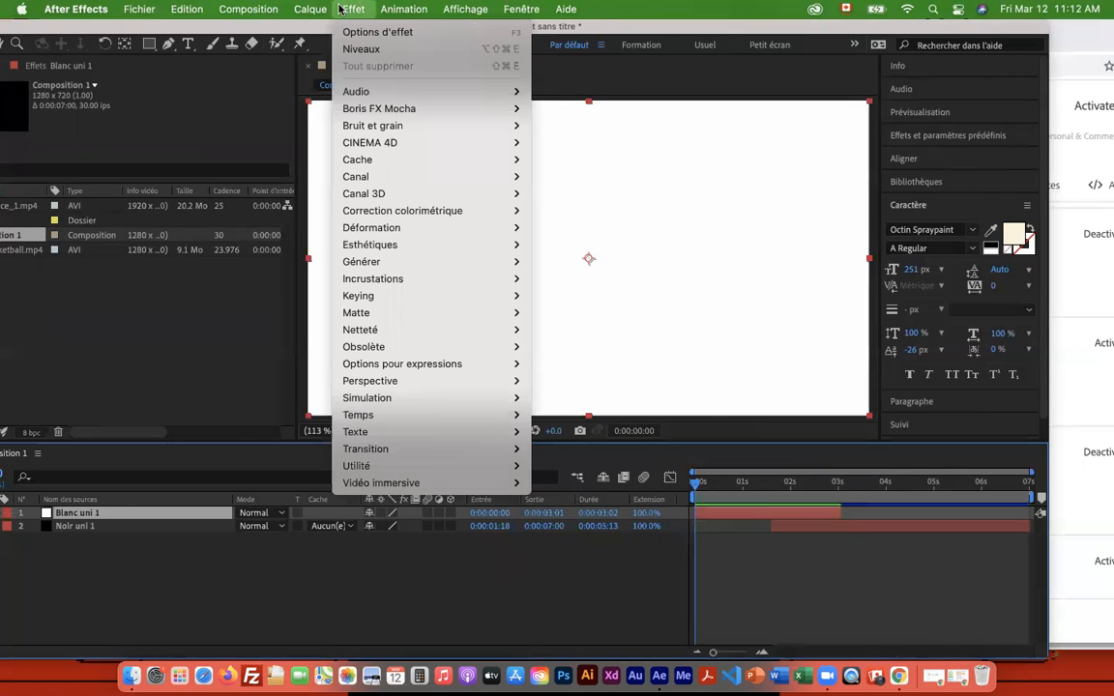
mouse_move(414, 454)
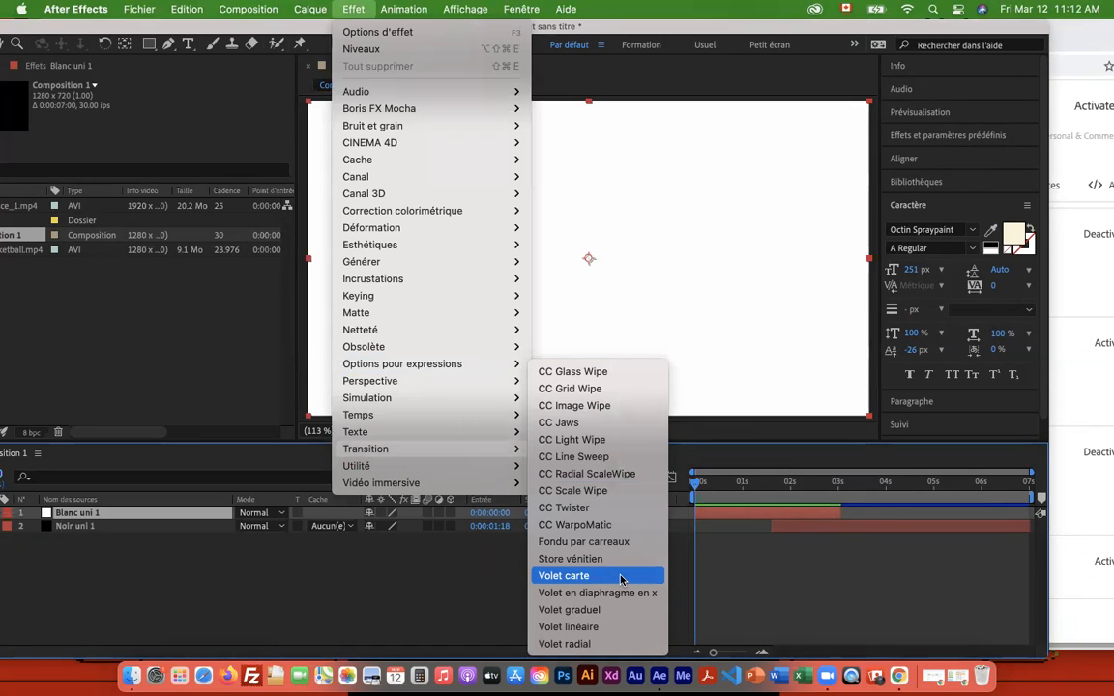
left_click(573, 423)
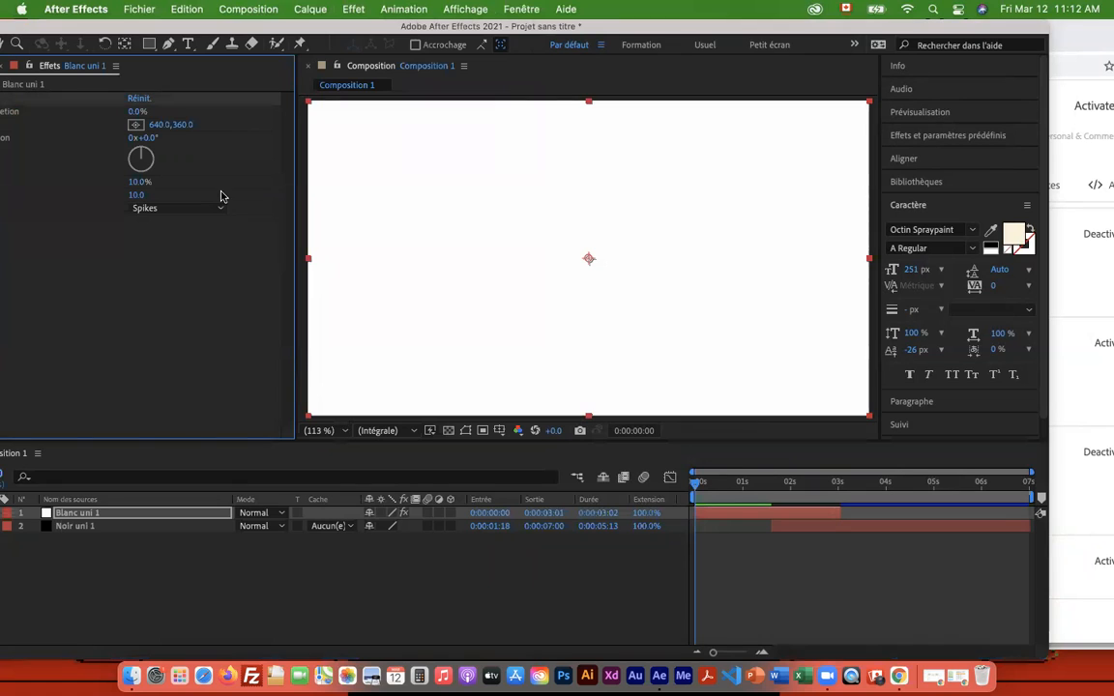
left_click_drag(263, 26, 311, 26)
Keyframe the CC Jaws Completion from 0% at 0:00:01:17 to a full wipe at the white layer's end, about 3 seconds.
left_click_drag(748, 489, 818, 486)
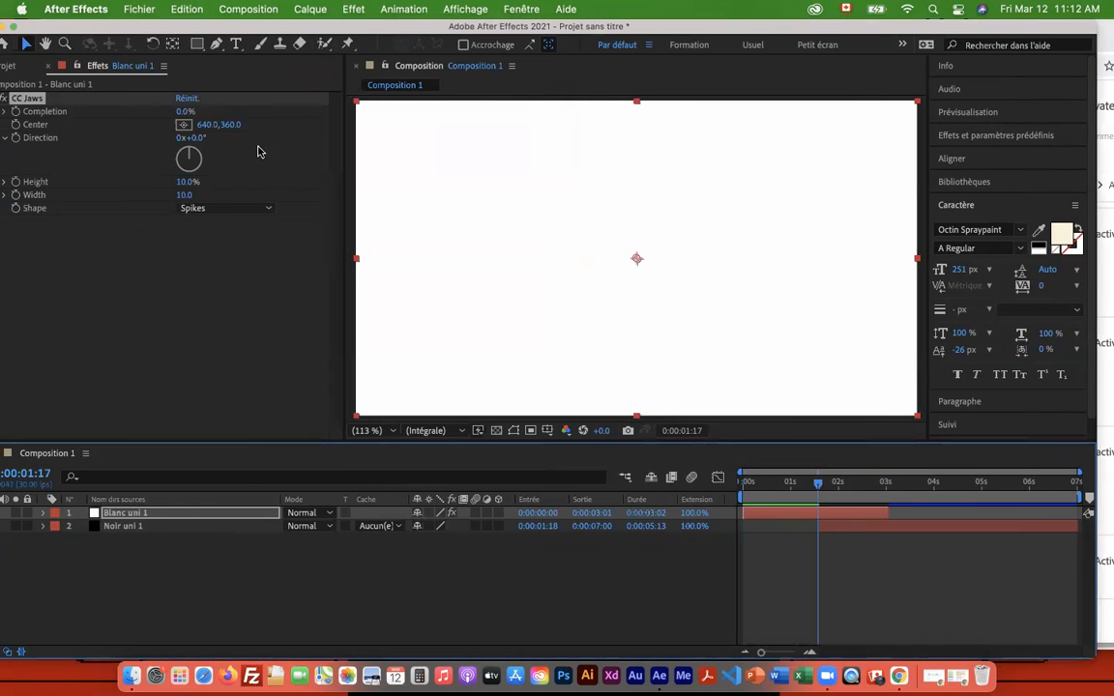
left_click(17, 116)
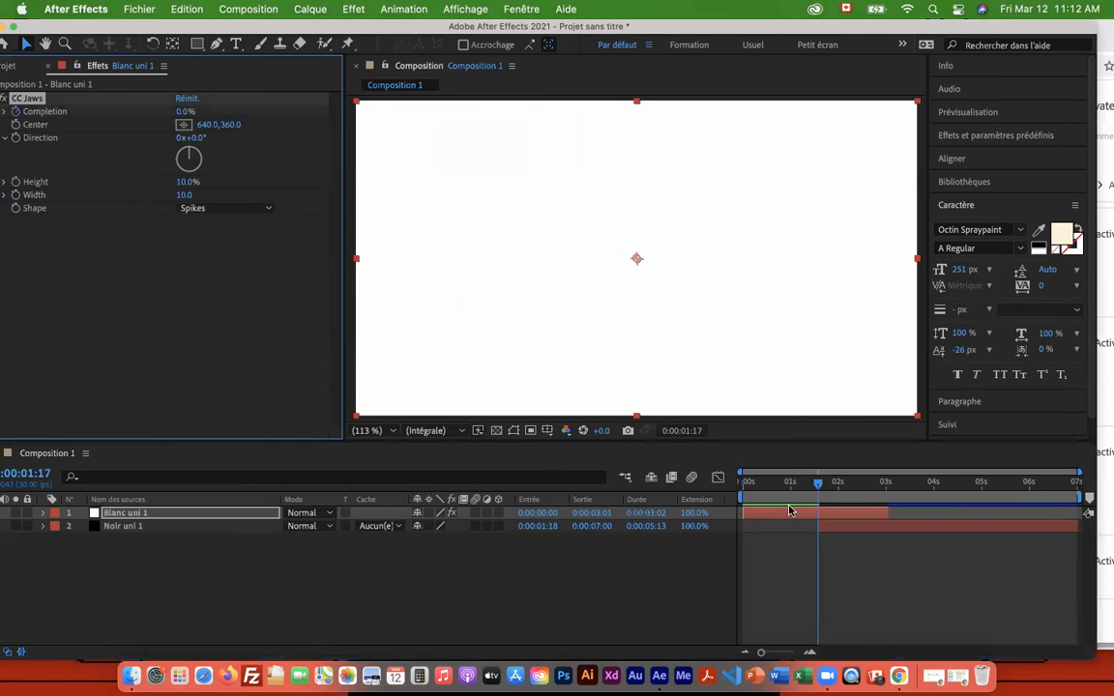
left_click_drag(821, 488, 891, 492)
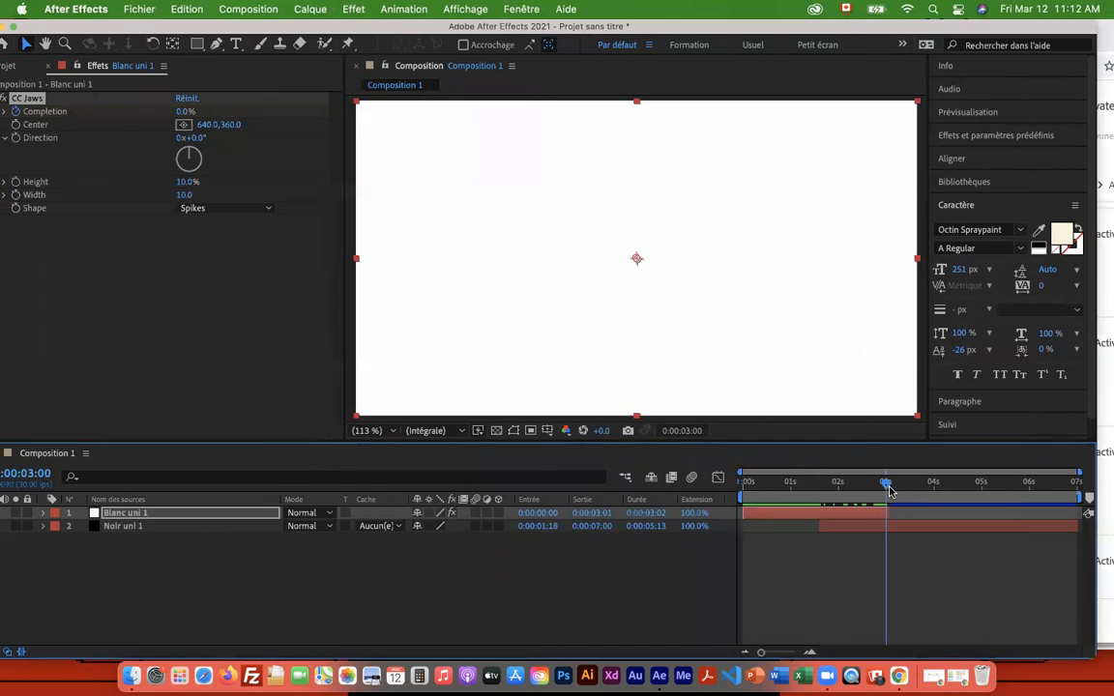
left_click(190, 112)
left_click_drag(191, 112, 812, 419)
Set the CC Jaws Direction to 4° and Height to 22%, checking the spikes partway through the wipe.
left_click_drag(890, 500, 851, 492)
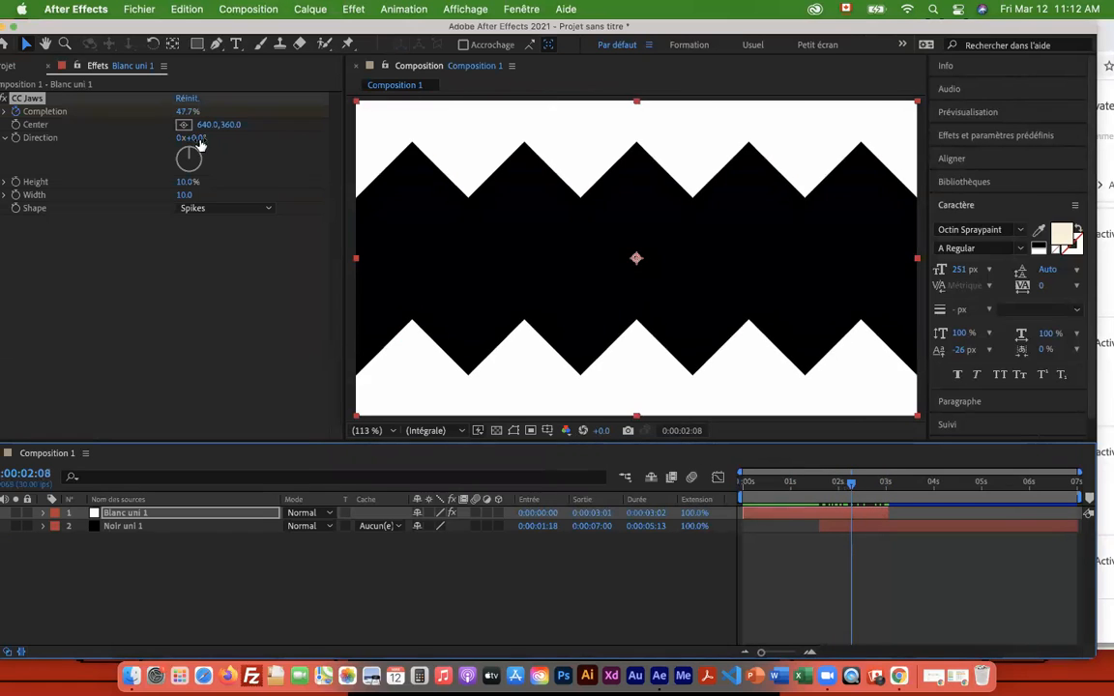
left_click_drag(192, 138, 194, 181)
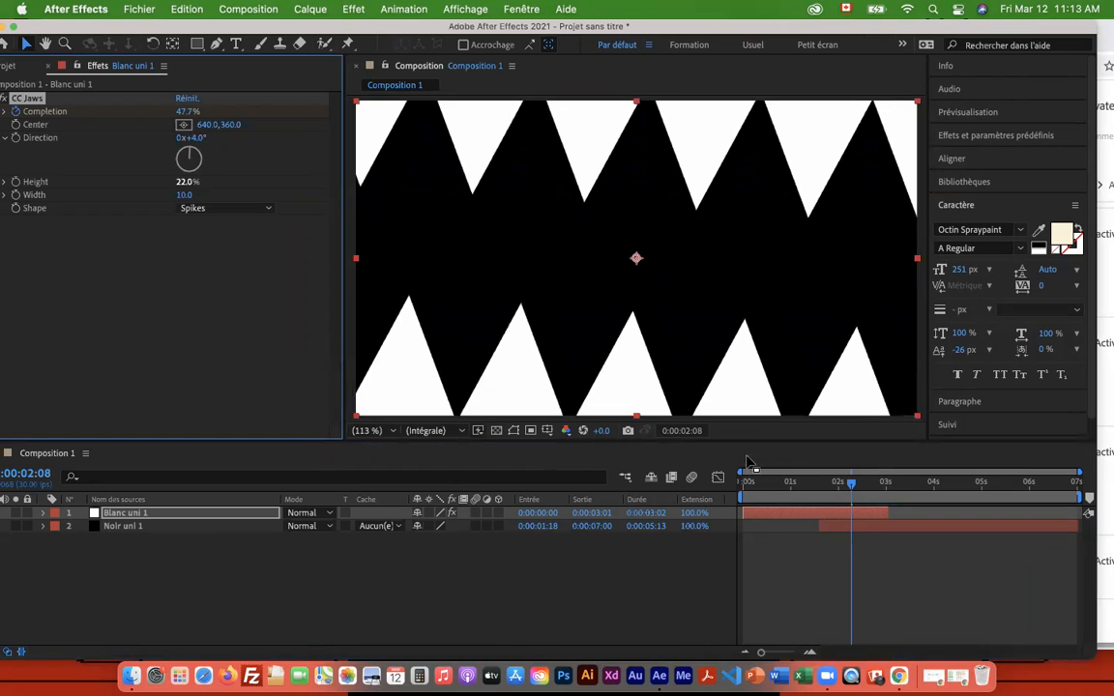
mouse_move(853, 497)
left_mouse_down()
mouse_move(830, 496)
mouse_move(841, 496)
left_mouse_up()
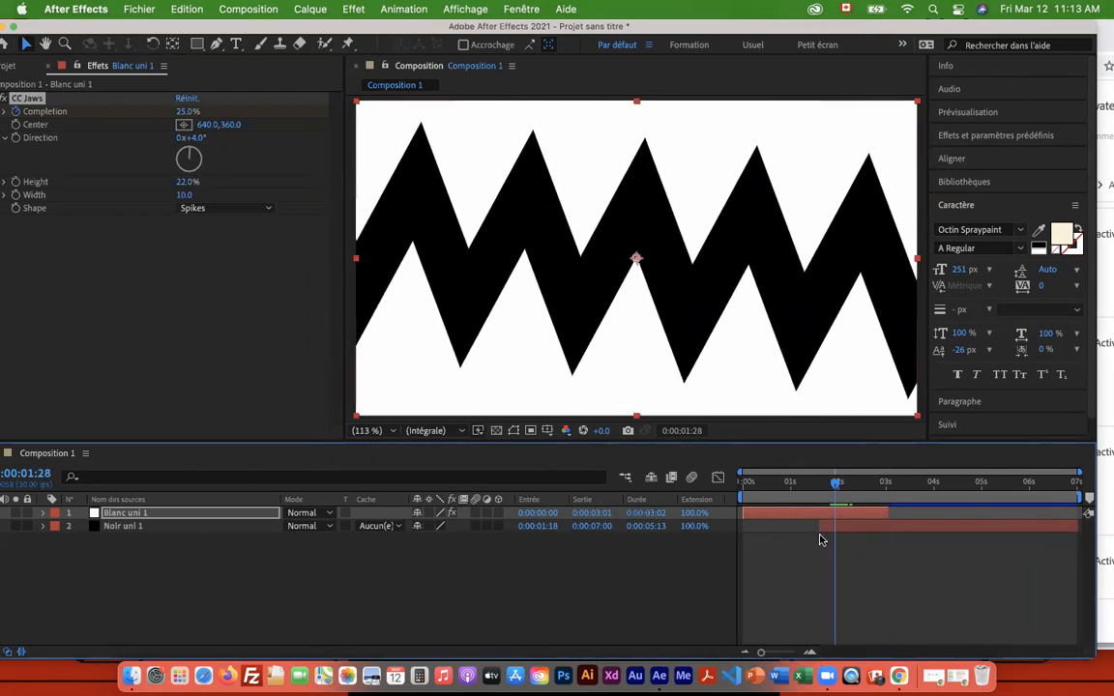
Add the Tourbillon distortion to the white solid with an Angle of 118° and a Rayon of 28, and scrub through the result.
left_click(160, 519)
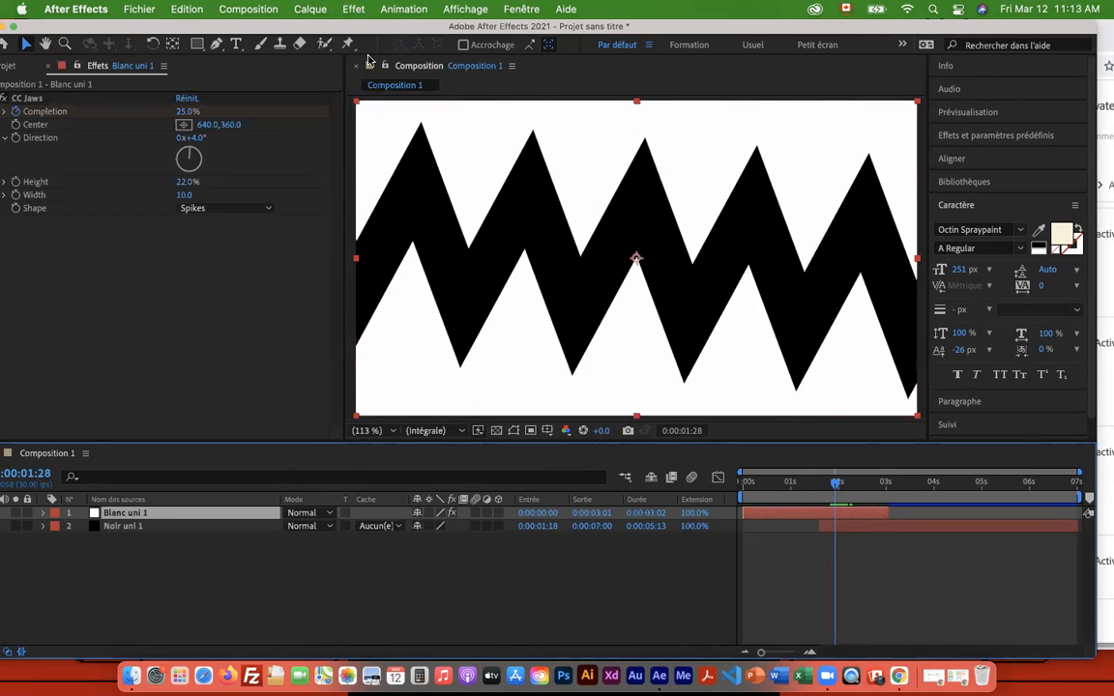
left_click(354, 10)
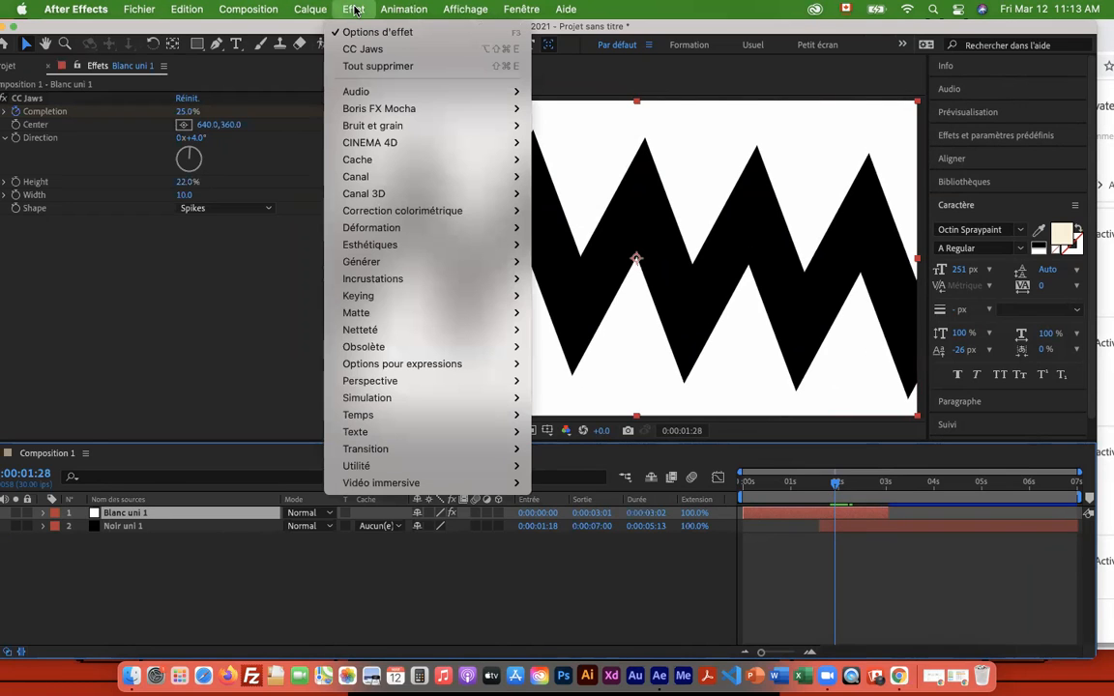
mouse_move(375, 181)
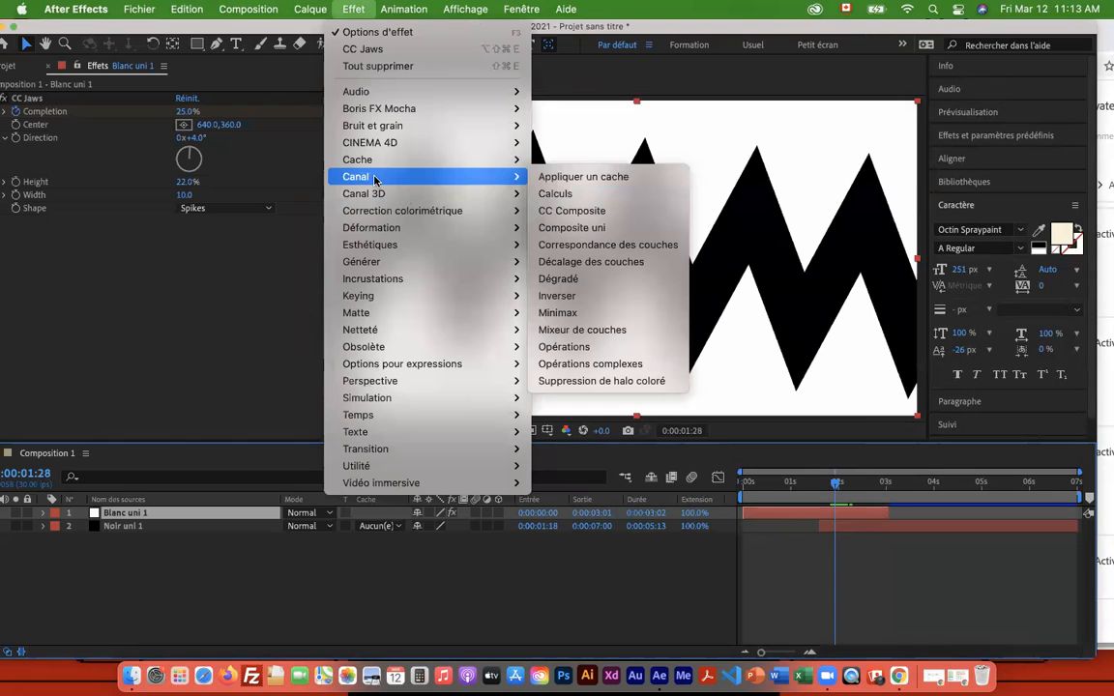
mouse_move(398, 228)
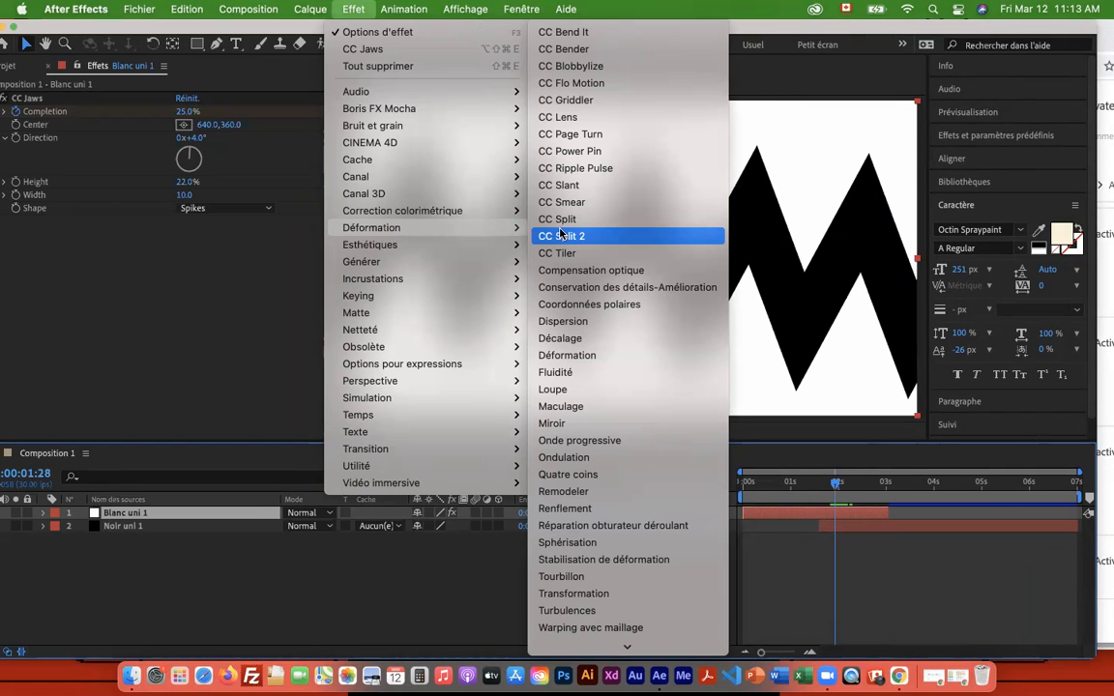
left_click(607, 578)
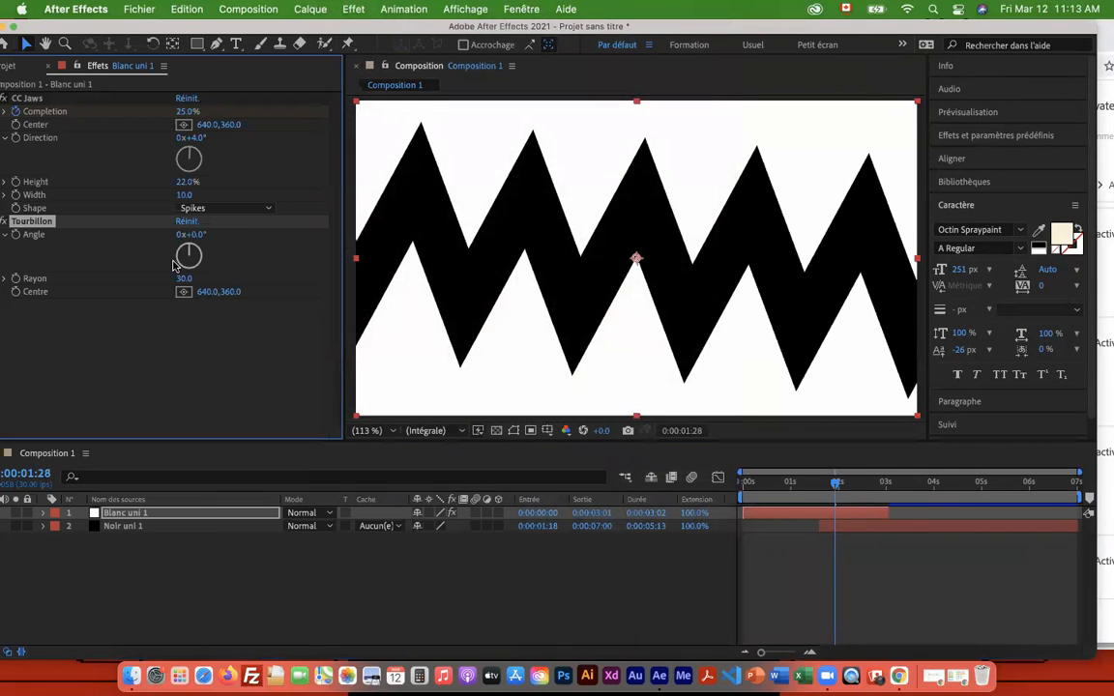
left_click_drag(191, 249, 183, 277)
left_click_drag(184, 279, 183, 278)
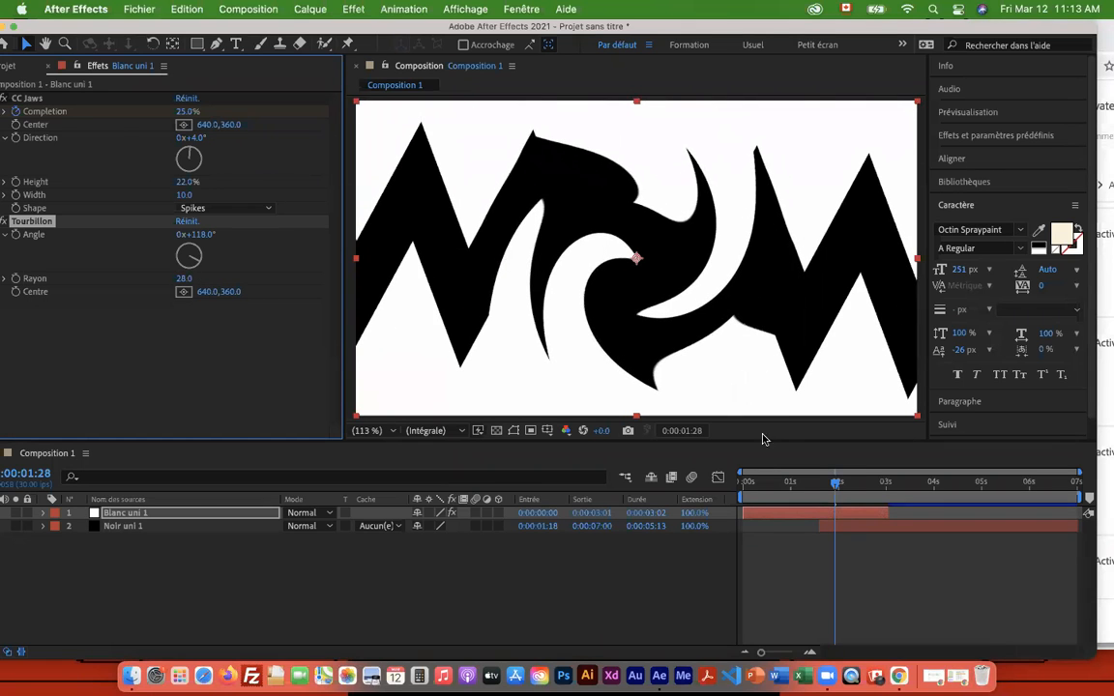
mouse_move(834, 484)
left_mouse_down()
mouse_move(896, 493)
mouse_move(797, 496)
mouse_move(874, 501)
mouse_move(828, 504)
left_mouse_up()
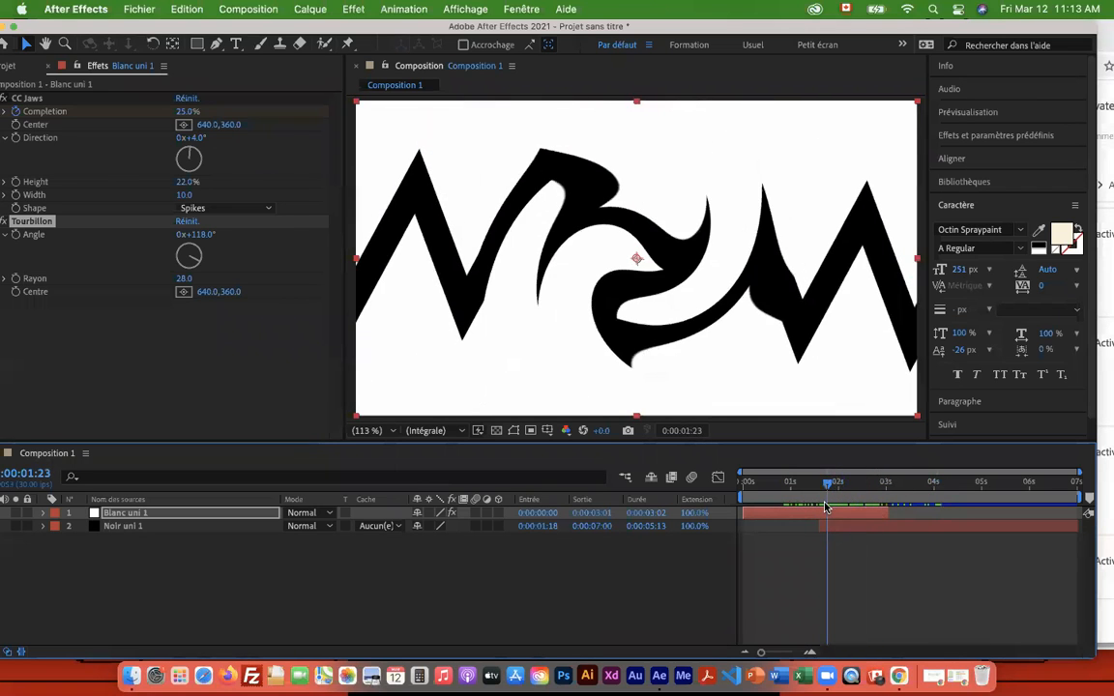
Add the CC Griddler distortion to the white solid and set its Horizontal Scale to 137.
left_click(365, 11)
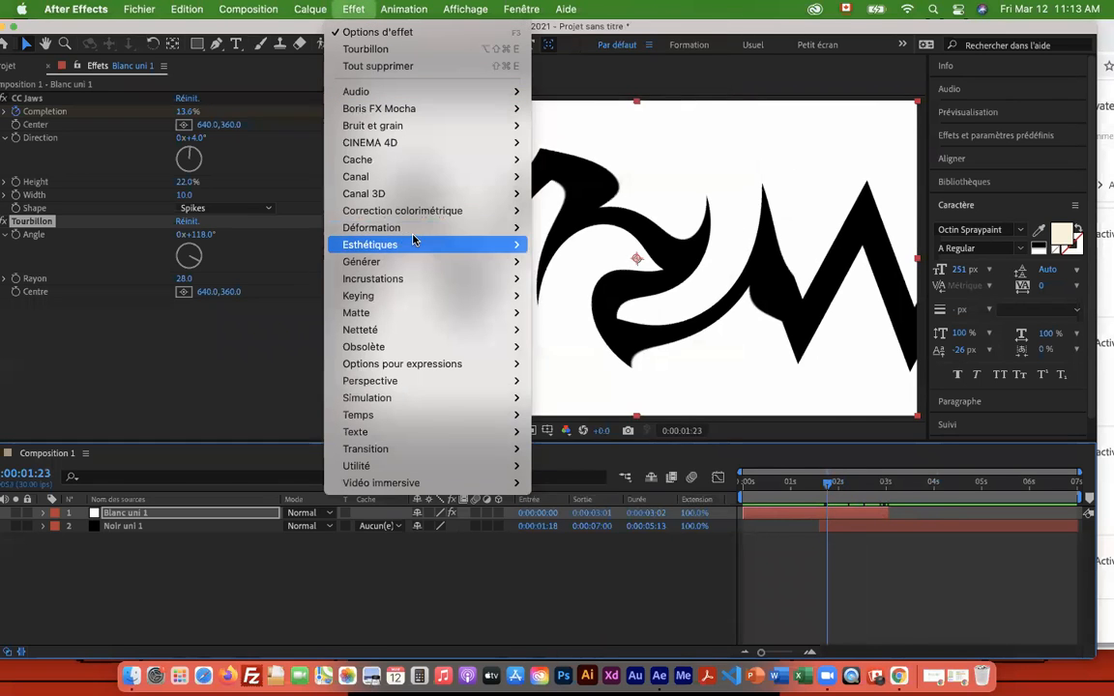
mouse_move(413, 228)
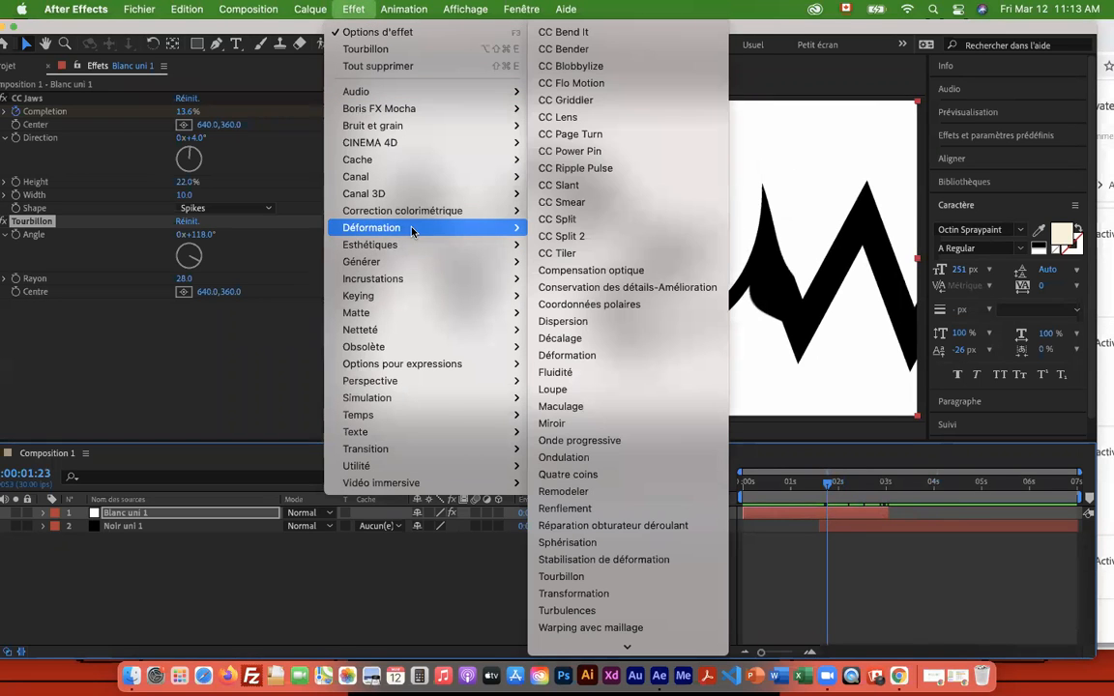
left_click(580, 100)
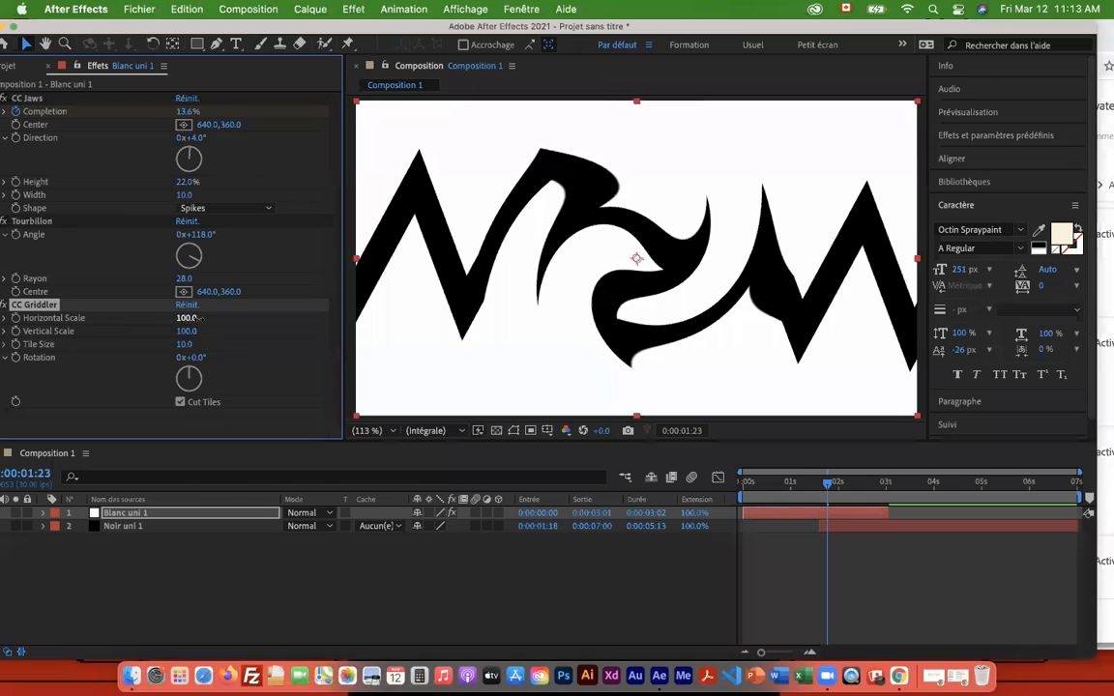
left_click_drag(197, 318, 205, 317)
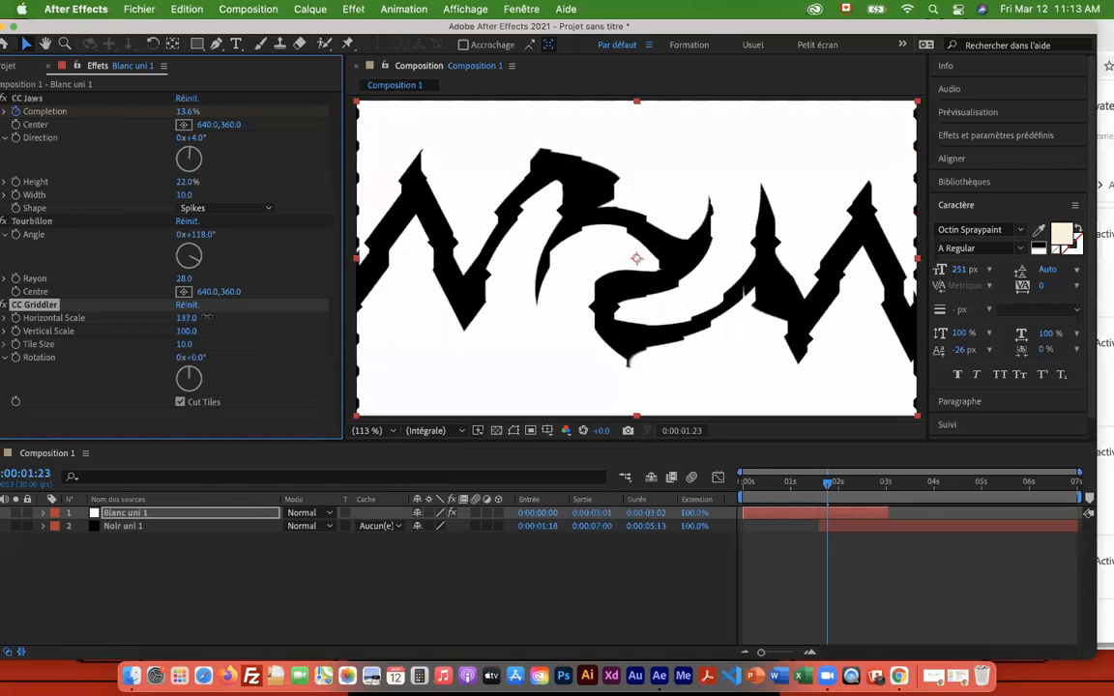
Scale the white solid to 115% and check the transition around 0:00:01:27.
left_click(145, 515)
key("s")
left_click_drag(436, 528, 833, 485)
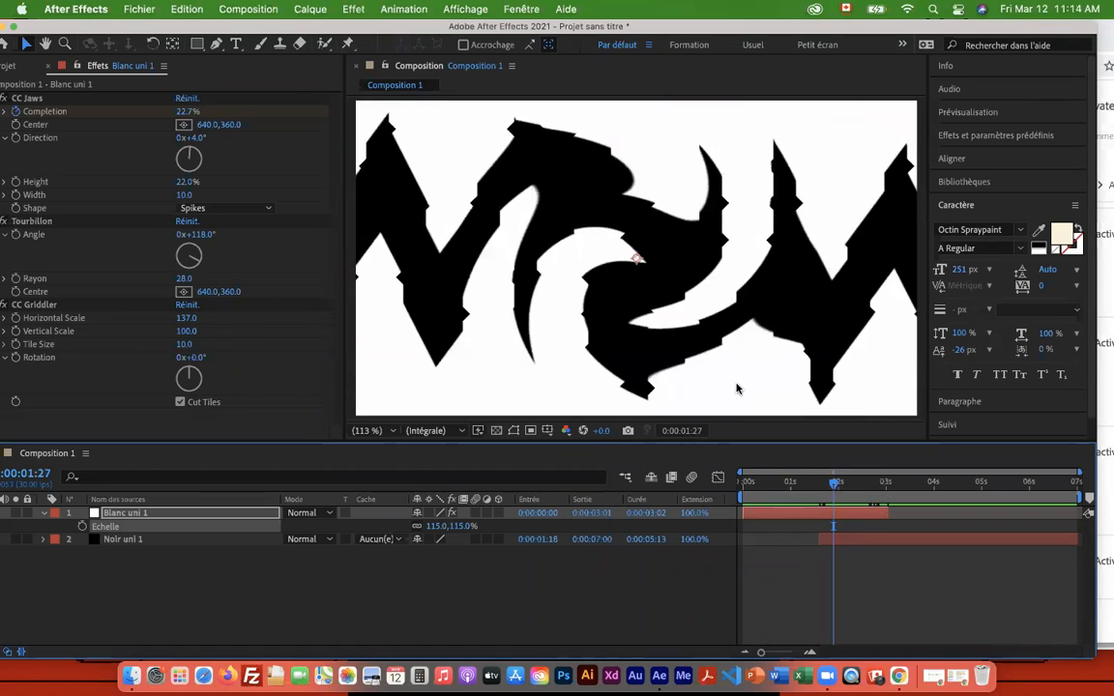
left_click(147, 9)
mouse_move(290, 270)
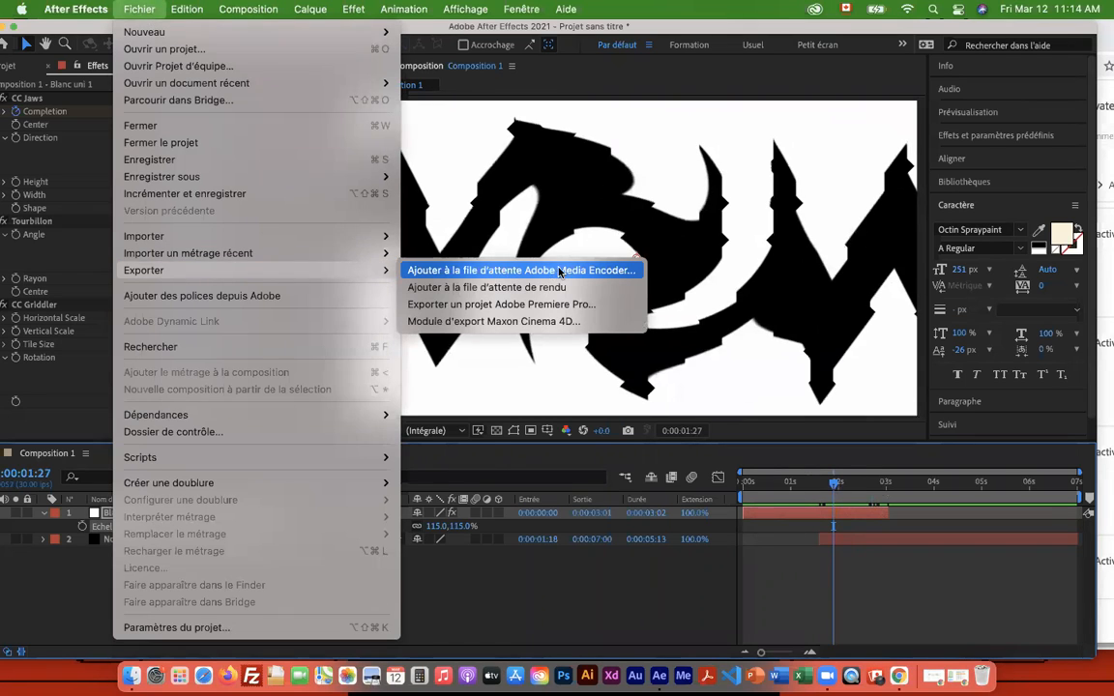
left_click(147, 9)
Replace both solids in Composition 1 with cache_luminance-Basketball.mp4 placed above video-space_1.mp4.
left_click_drag(143, 25, 207, 26)
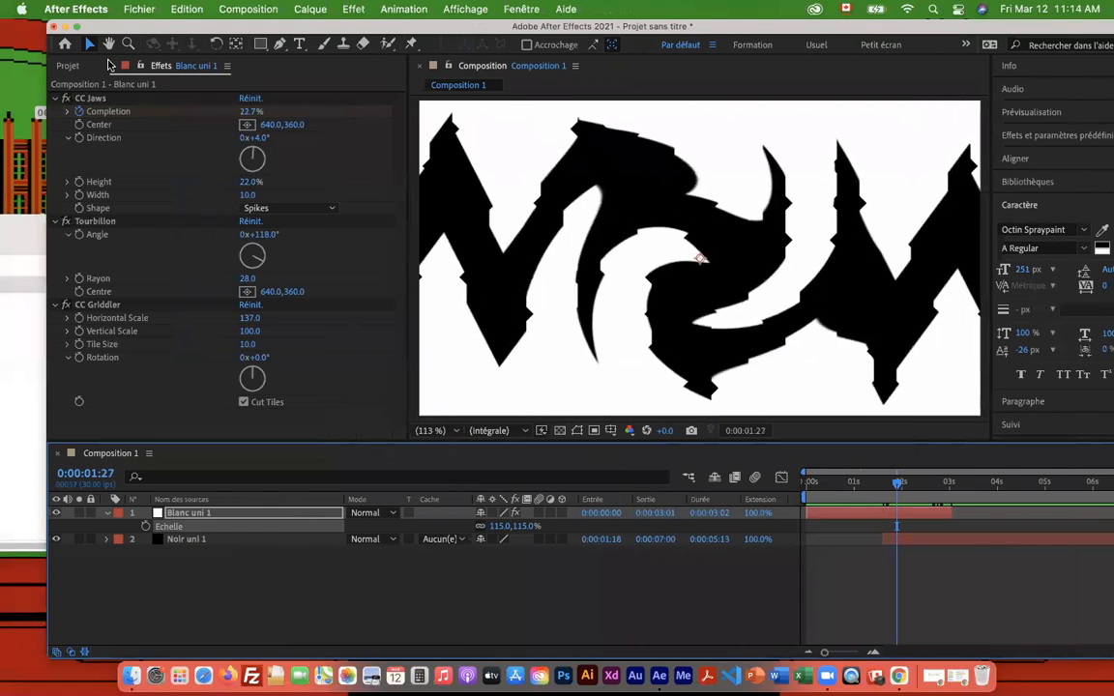
left_click(69, 67)
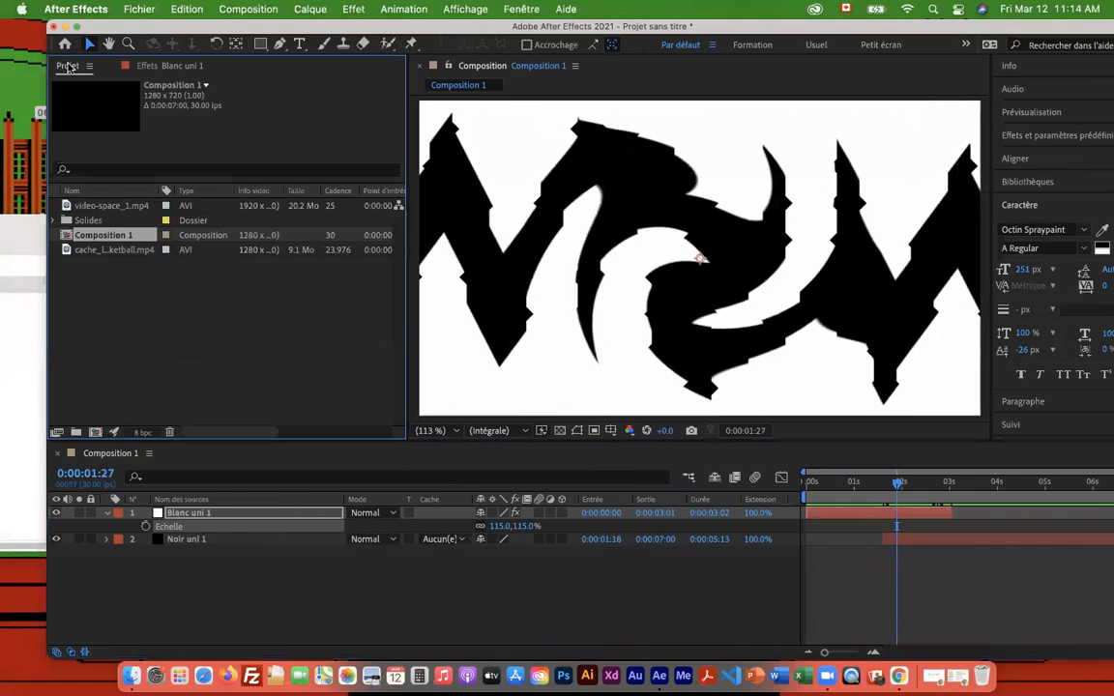
left_click(229, 517)
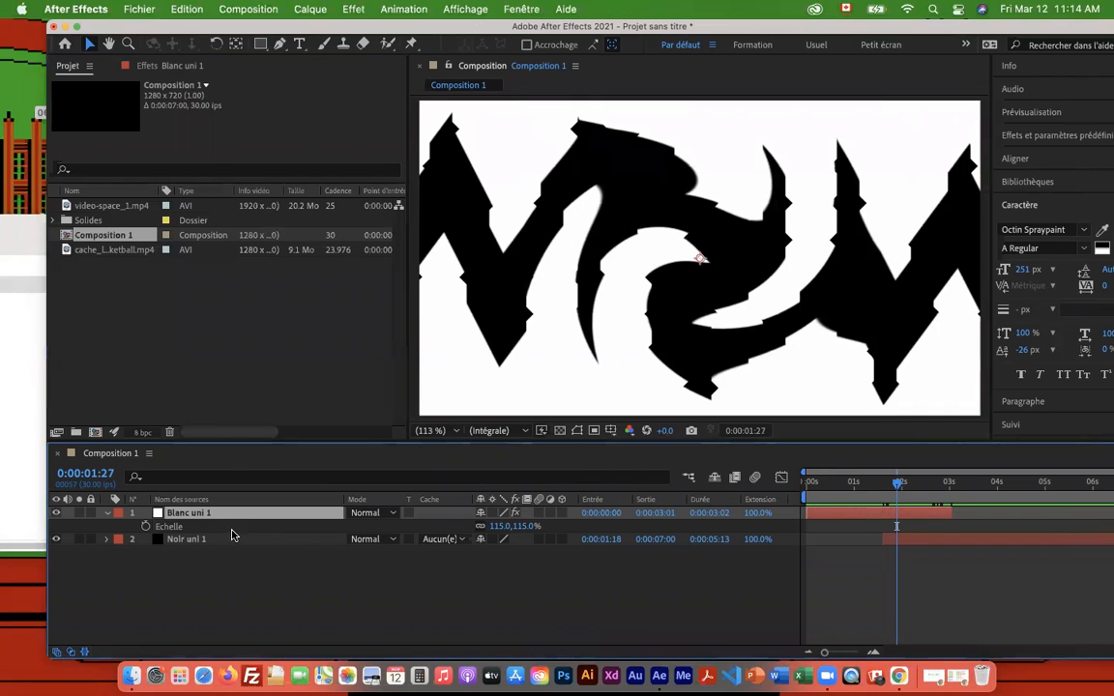
left_click(230, 542)
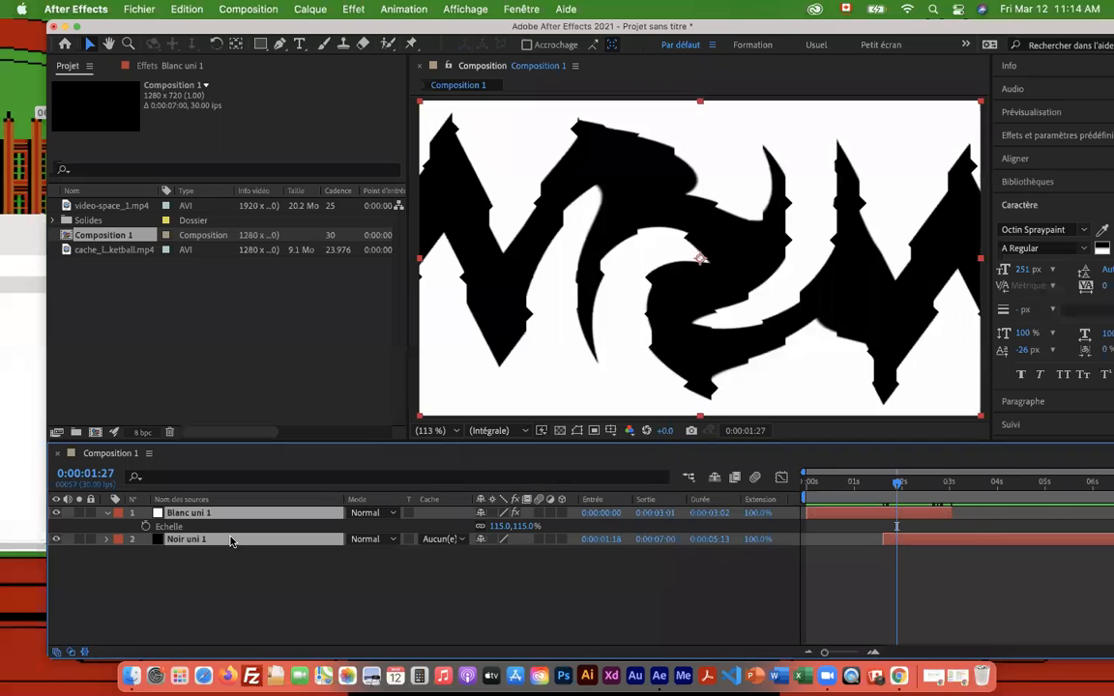
key("Delete")
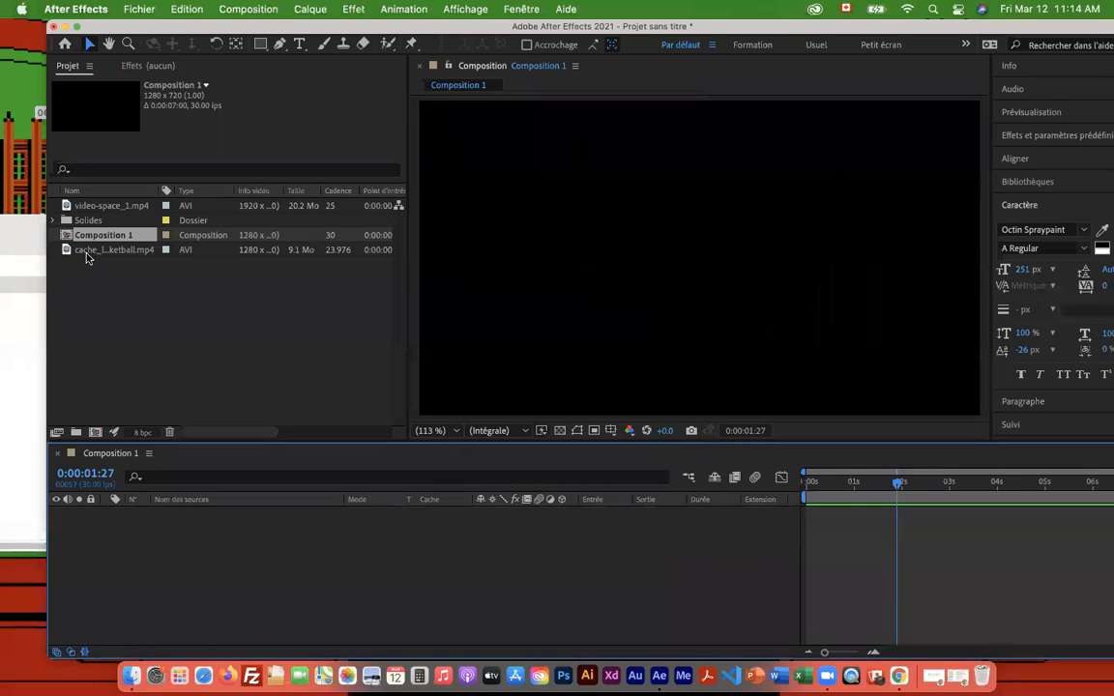
left_click_drag(65, 251, 155, 516)
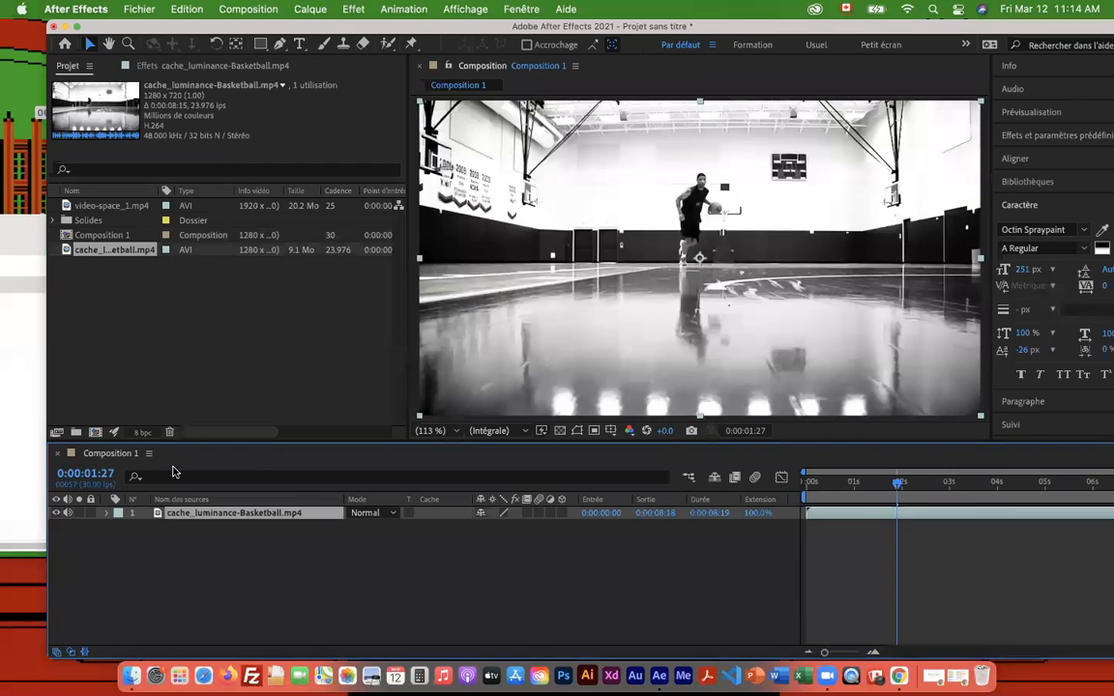
left_click_drag(69, 208, 270, 572)
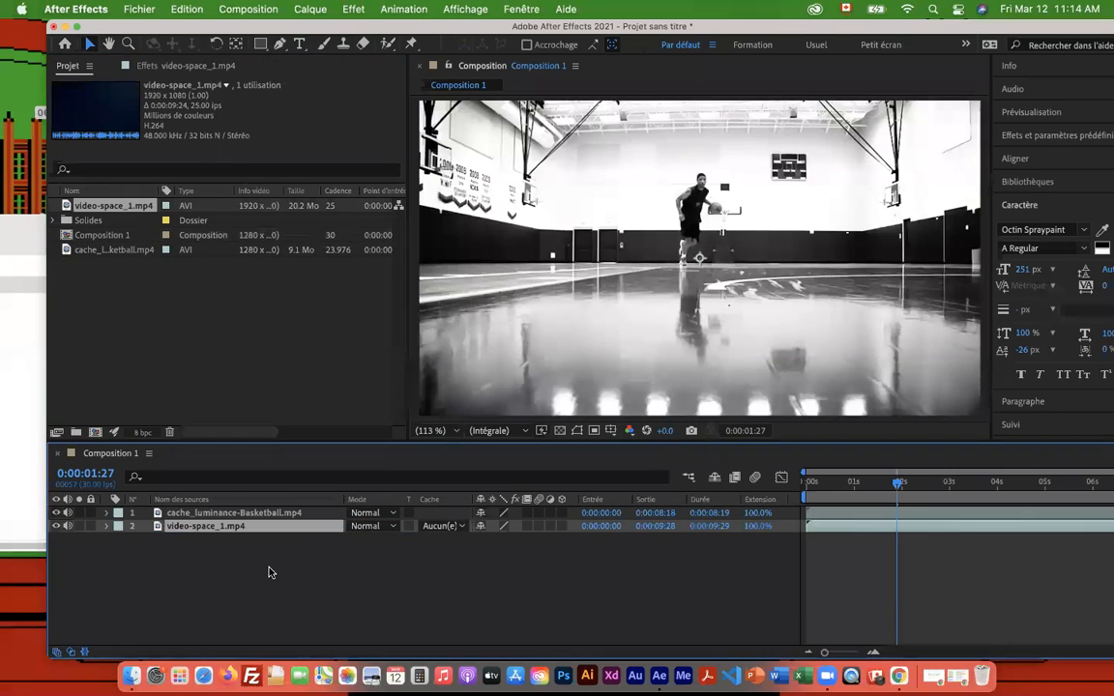
Preview transition_perso_3.mp4, transition_perso_2.mp4 and transition_perso_1.mp4 from the 3_Export folder in Finder.
left_click(18, 235)
left_click_drag(75, 248, 197, 256)
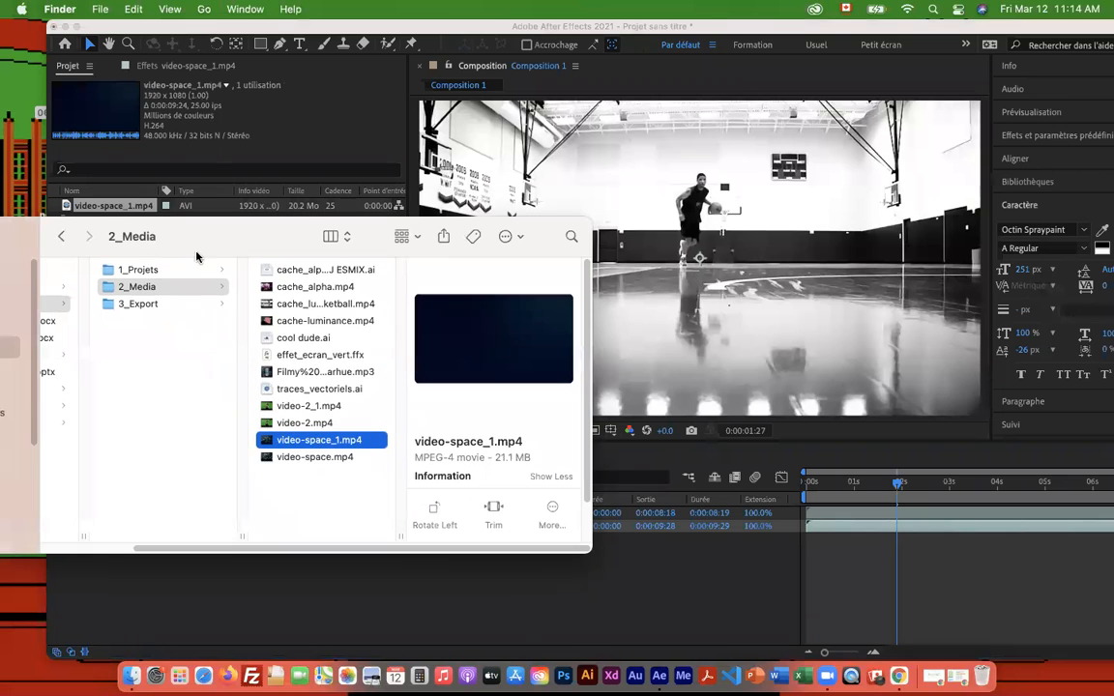
left_click(160, 307)
left_click(296, 388)
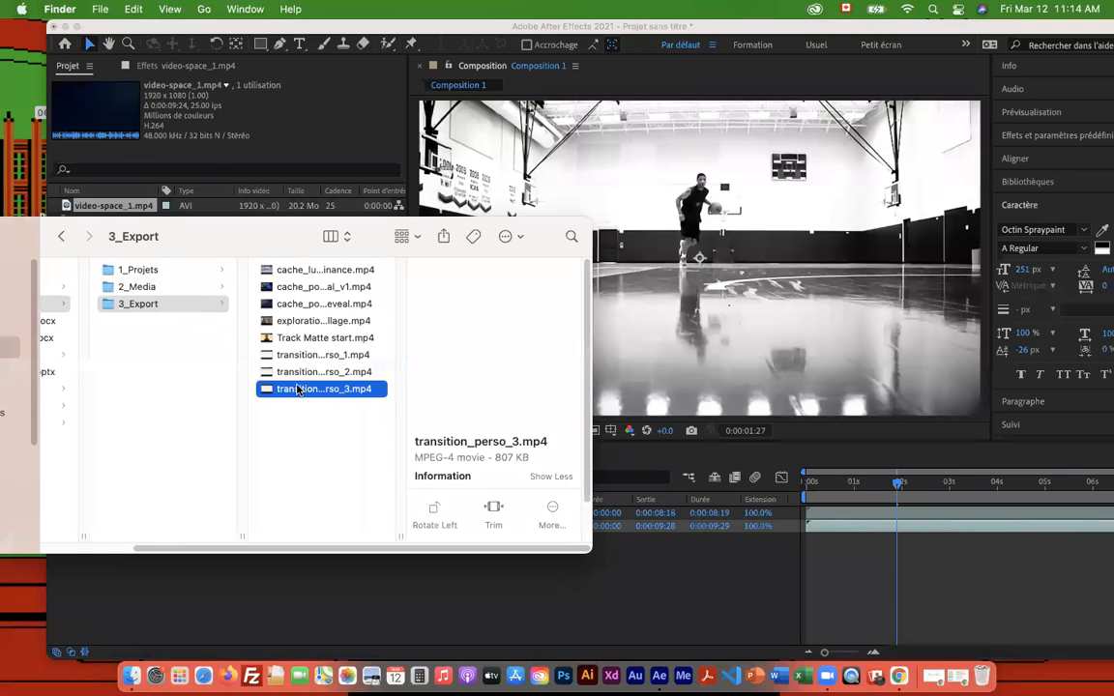
key("space")
key("space")
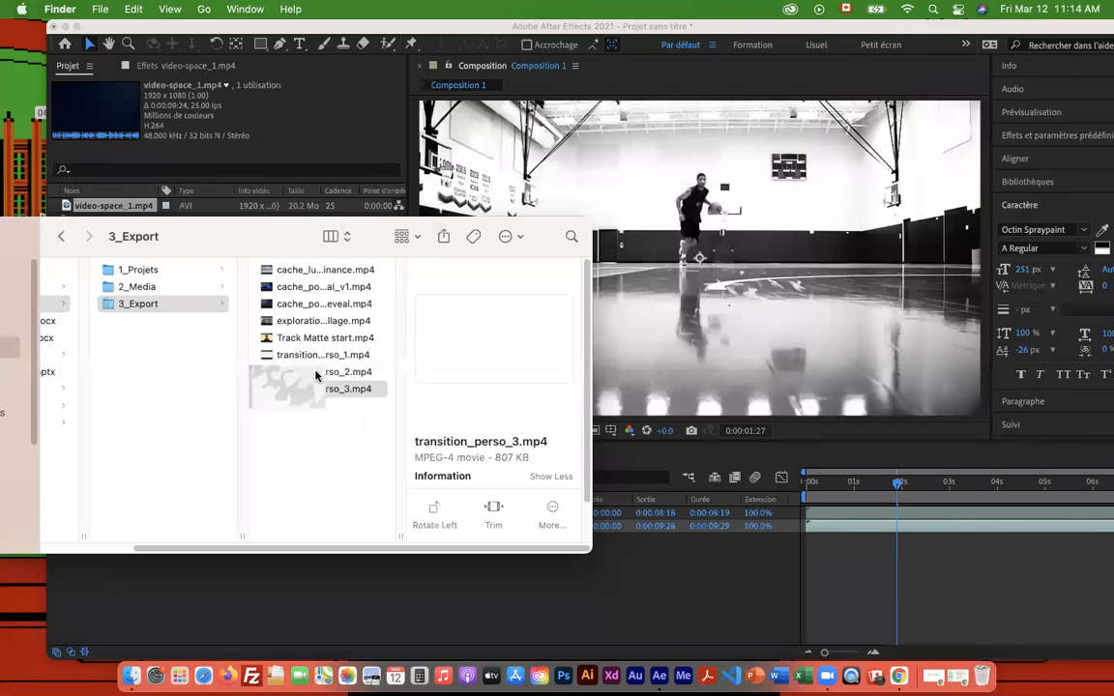
left_click(306, 374)
key("space")
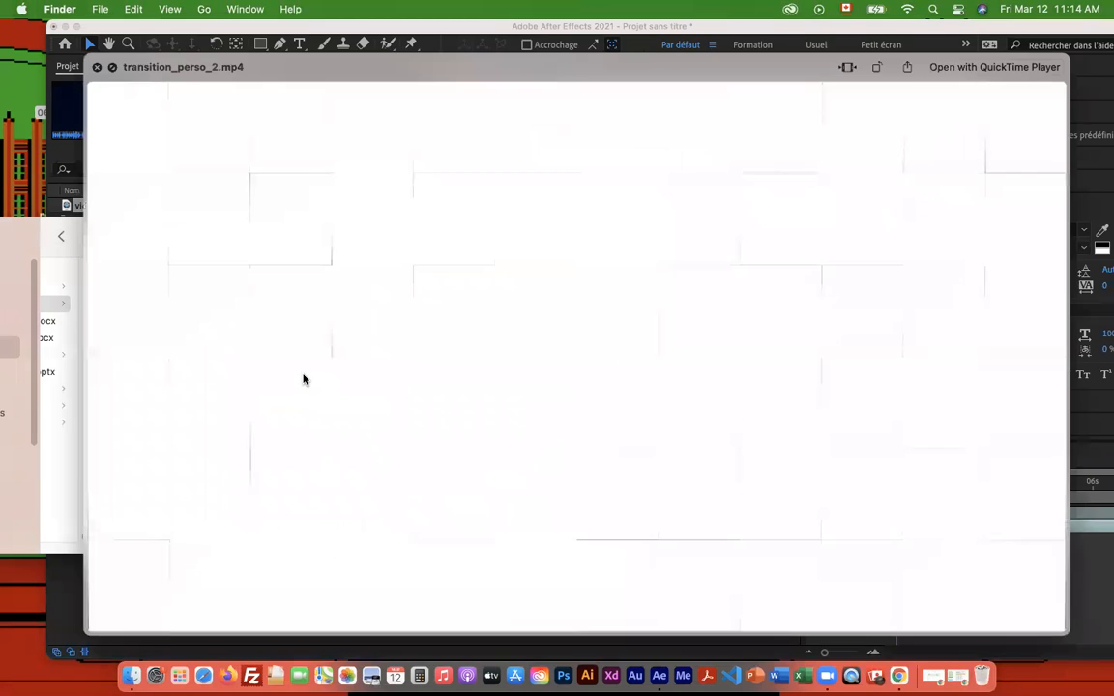
key("space")
left_click(292, 356)
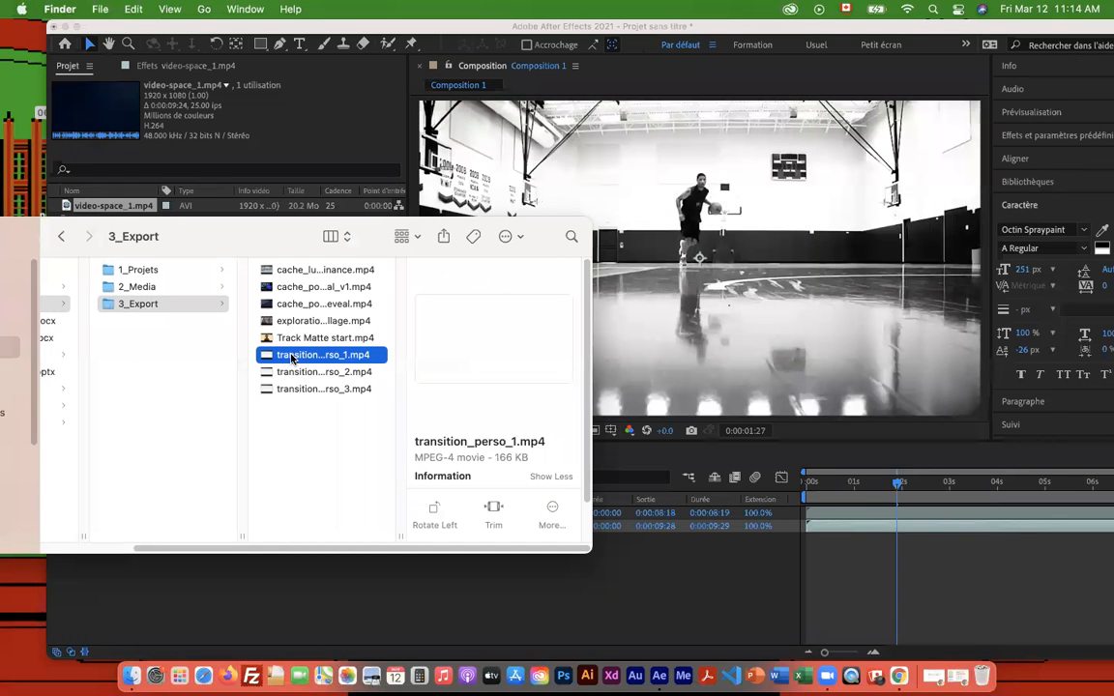
key("space")
key("space")
Import transition_perso_1.mp4 into the After Effects project and place it as the top layer of Composition 1.
left_click_drag(242, 238, 33, 421)
left_click_drag(55, 543, 116, 370)
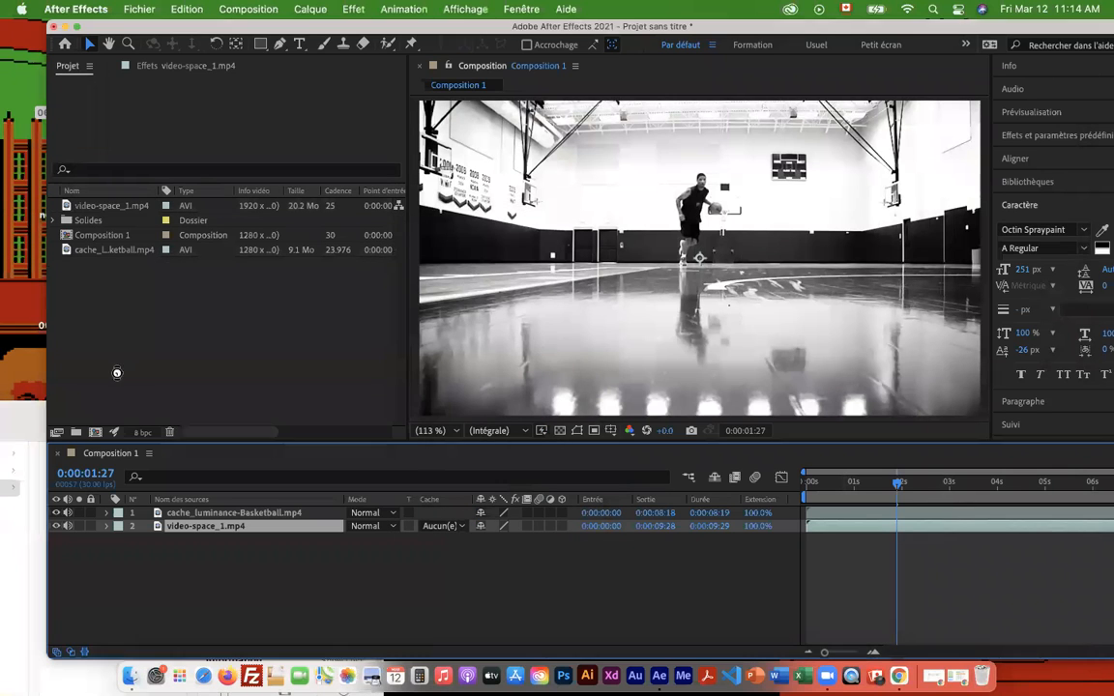
left_click_drag(141, 418, 153, 466)
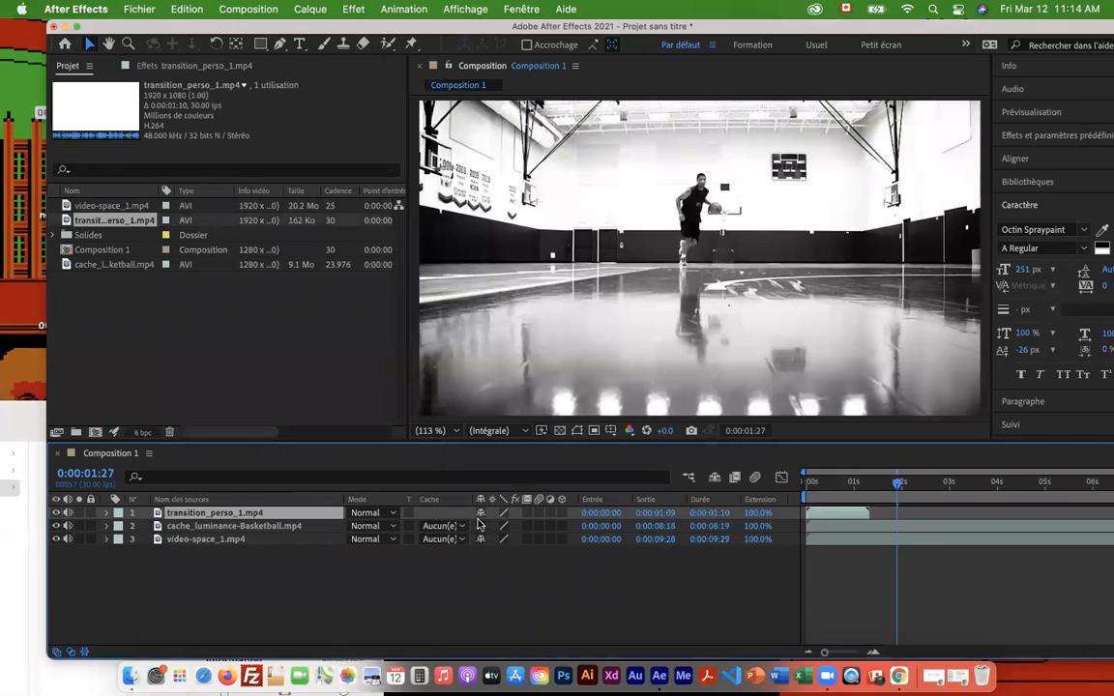
Set the basketball layer's track matte to Luminance transition_perso_1.mp4, with the playhead at 0:00:00:00.
left_click(236, 527)
left_click_drag(877, 490, 801, 491)
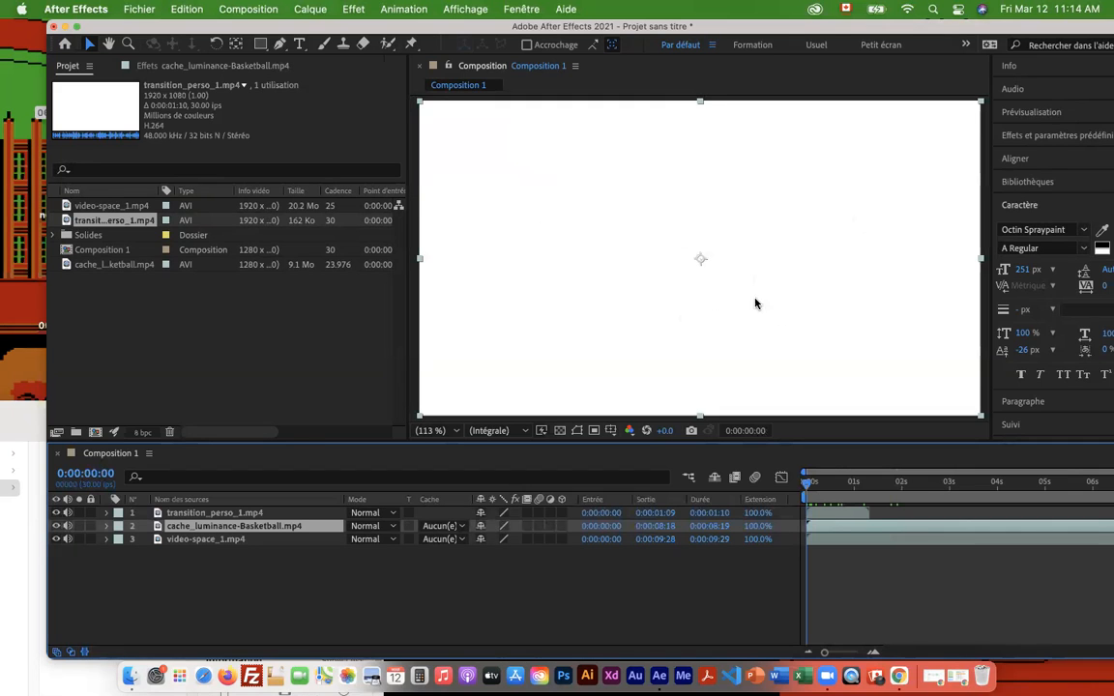
left_click(439, 528)
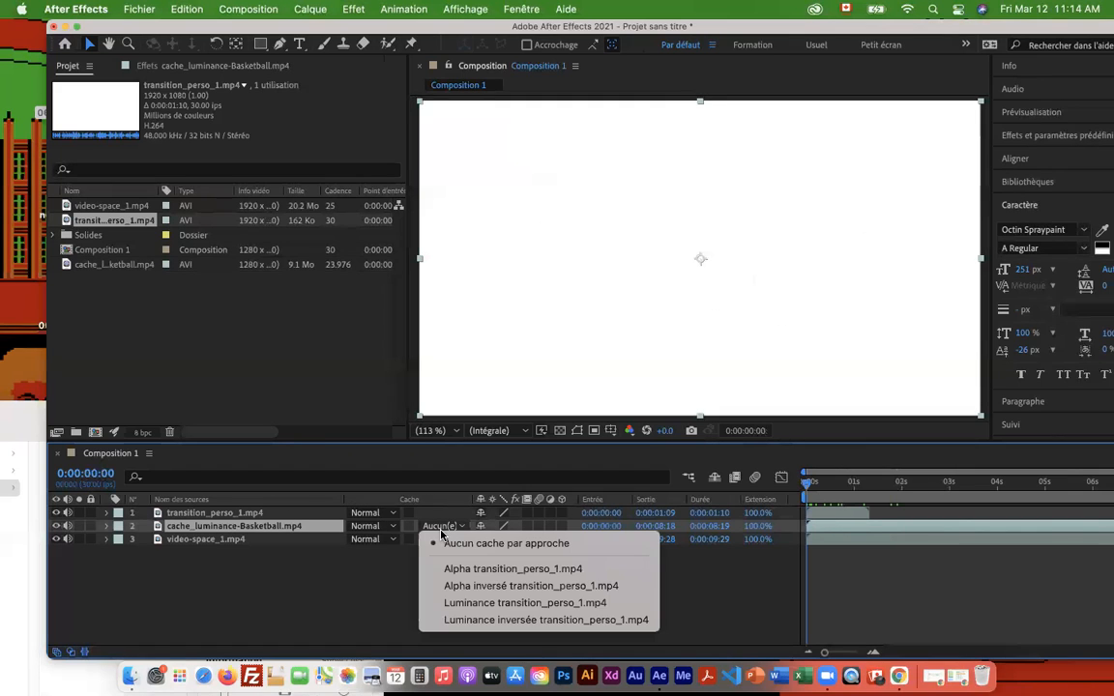
left_click(476, 604)
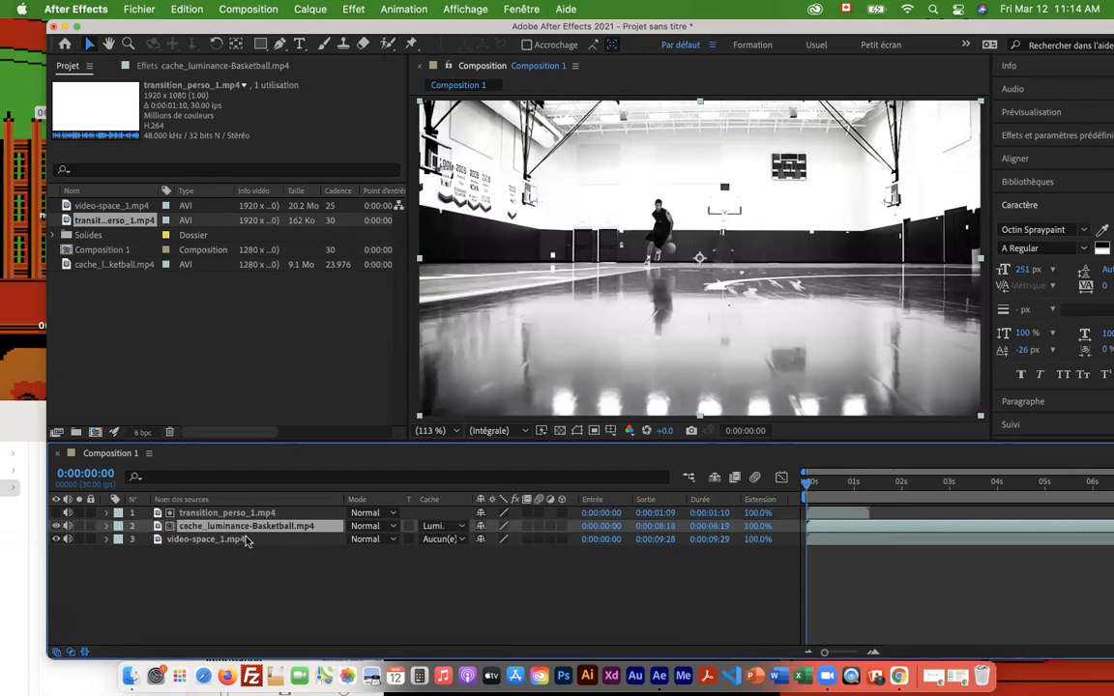
Play the matte transition between the basketball and space clips from the start of the composition.
left_click(808, 485)
mouse_move(810, 487)
left_mouse_down()
mouse_move(854, 489)
mouse_move(791, 488)
left_mouse_up()
key("space")
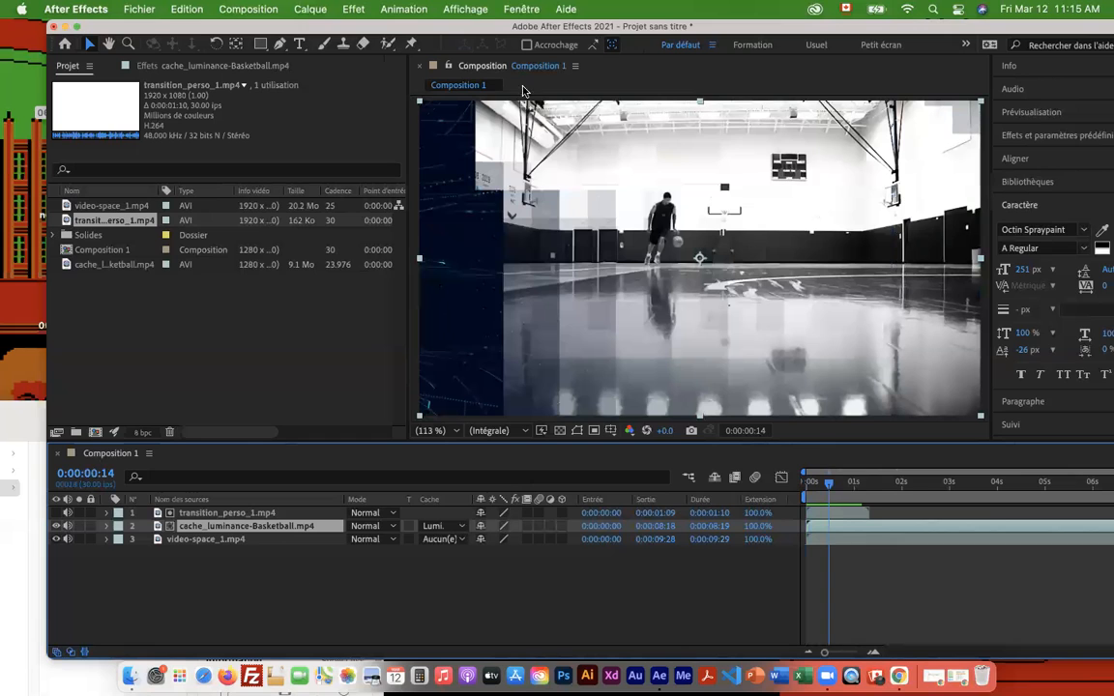
Preview exploration_creative_video_collage.mp4 from the 3_Export folder in Finder and scrub through its layered footage.
left_click_drag(321, 27, 501, 26)
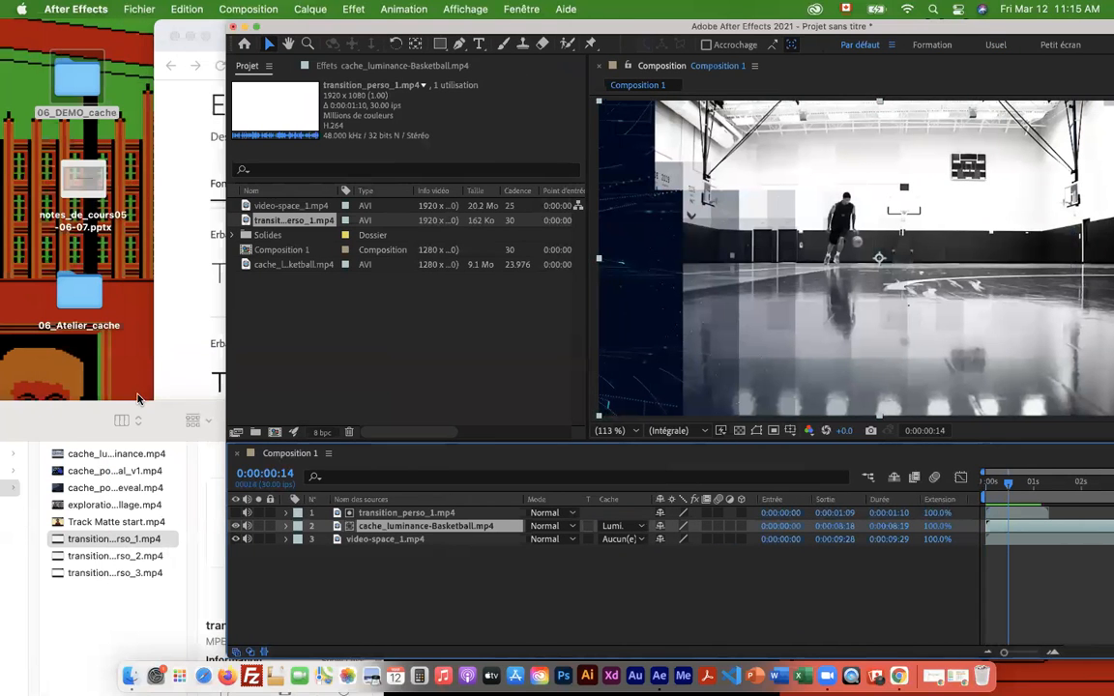
left_click_drag(139, 407, 422, 111)
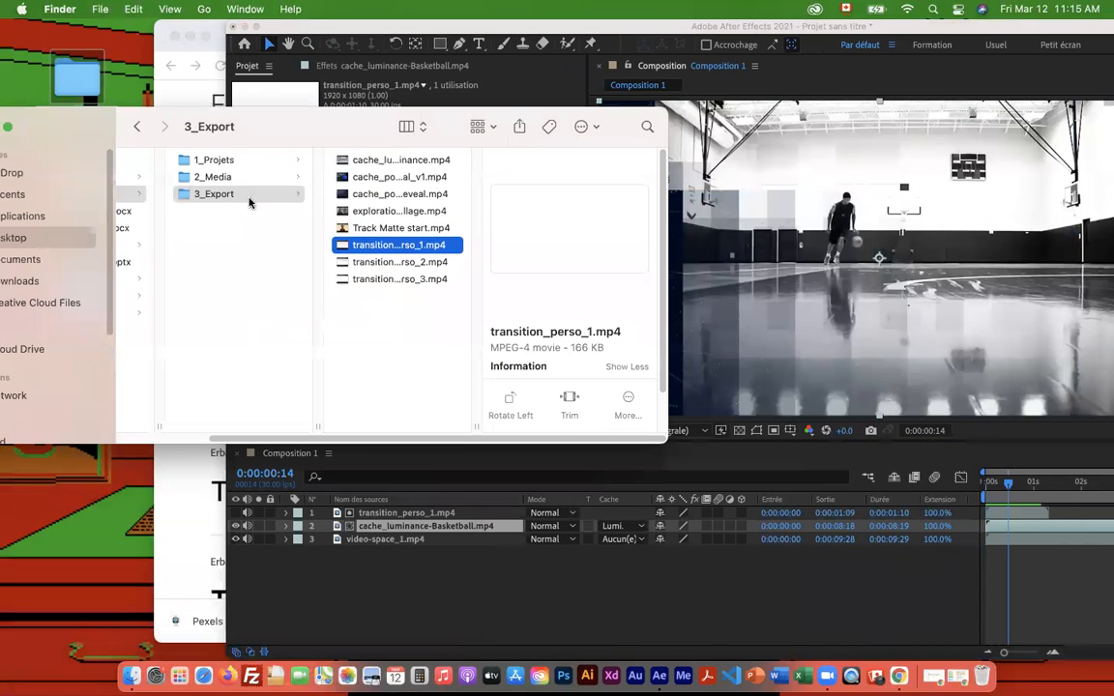
left_click(377, 163)
left_click(384, 178)
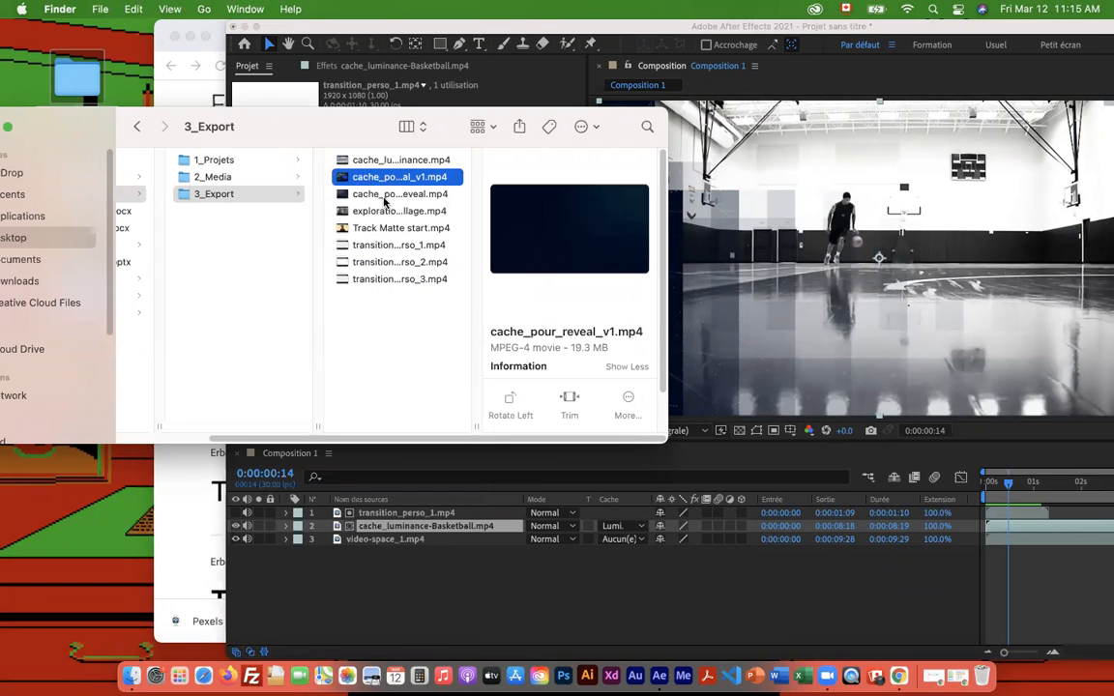
left_click(385, 197)
left_click(396, 212)
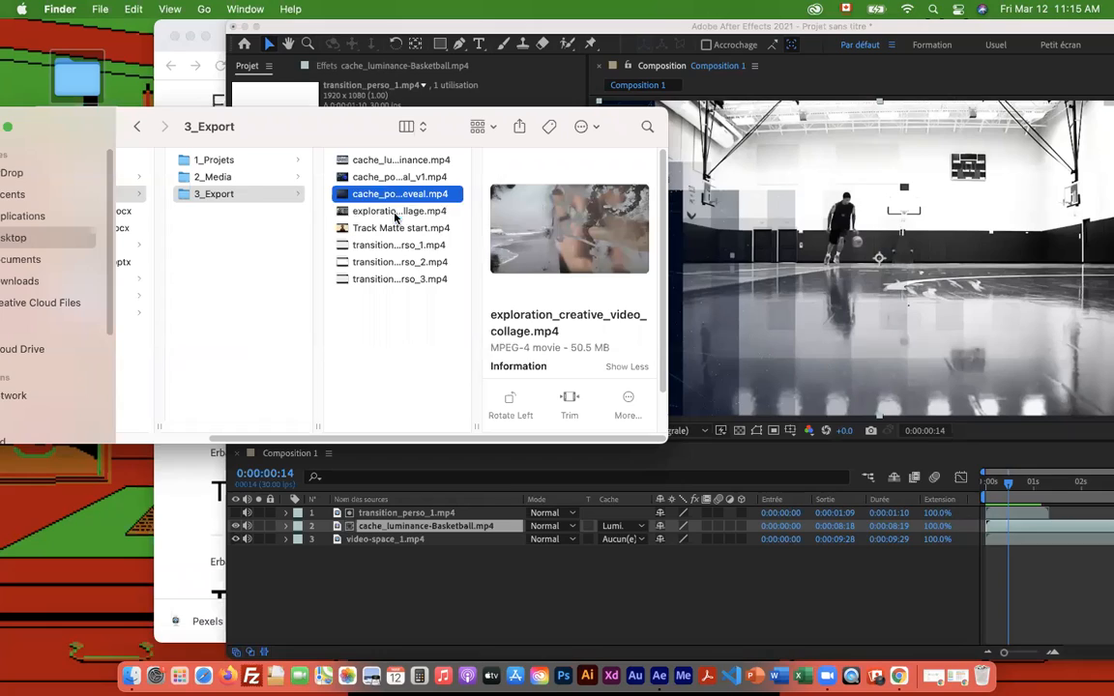
key("space")
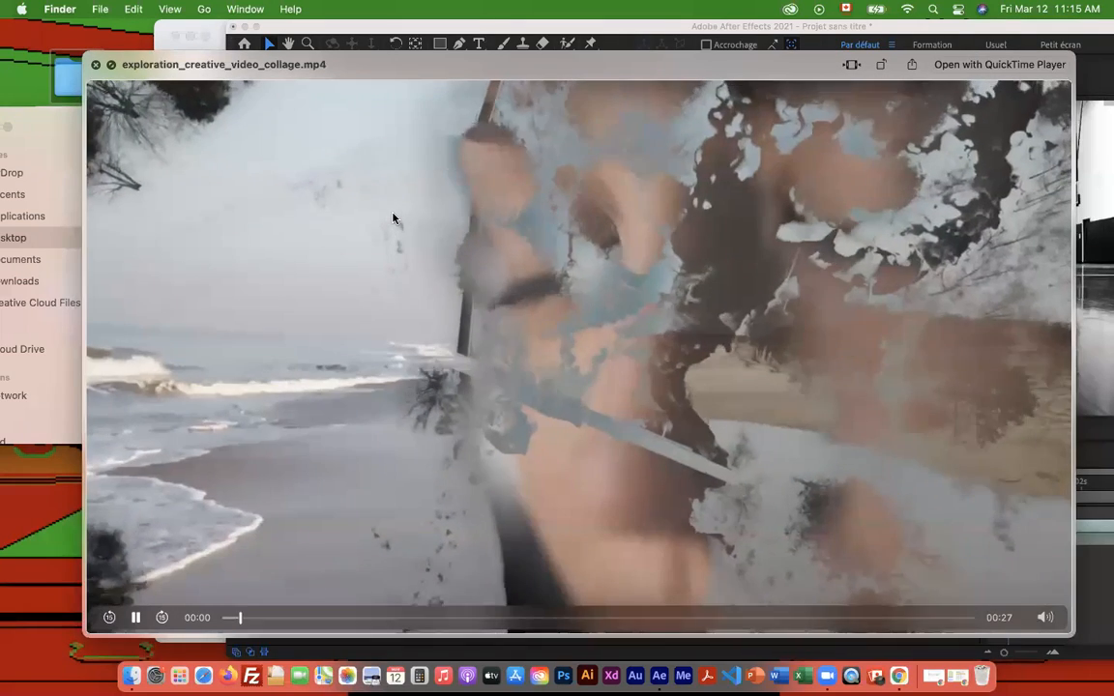
left_click_drag(281, 619, 466, 622)
left_click_drag(366, 624, 211, 623)
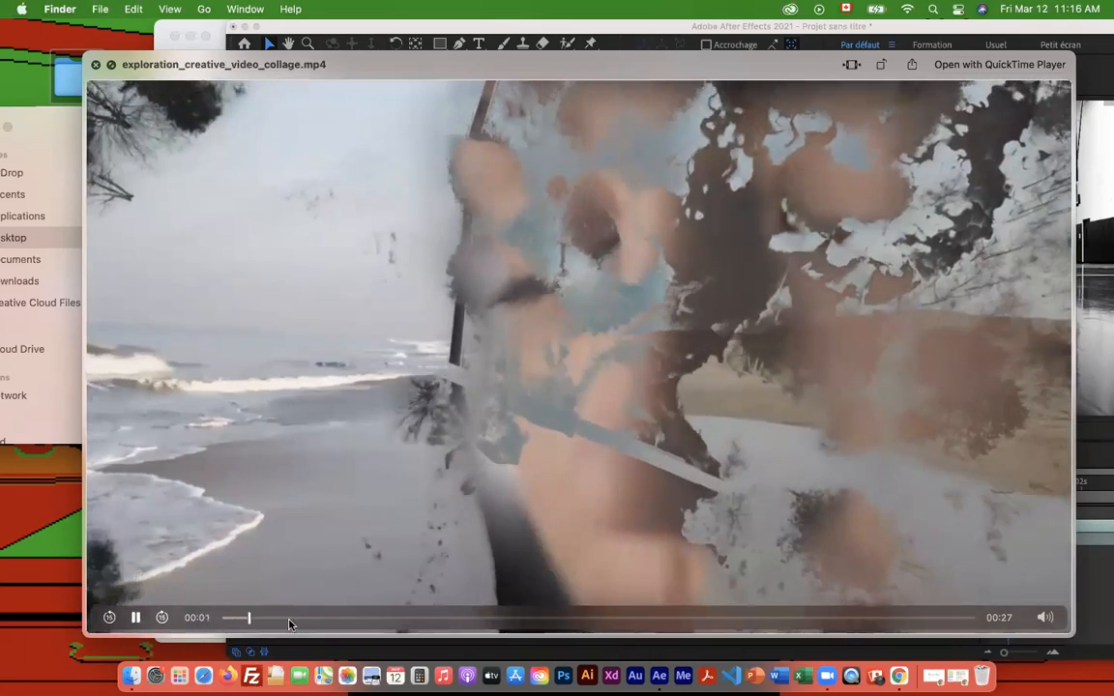
left_click_drag(288, 624, 200, 617)
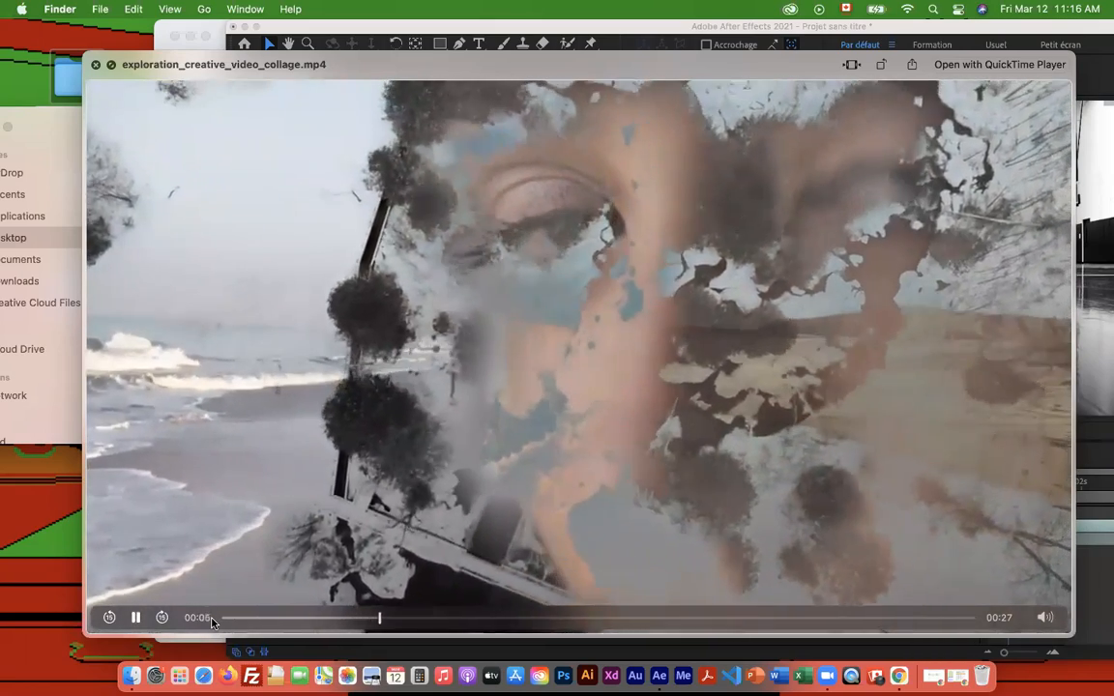
left_click_drag(423, 627, 505, 631)
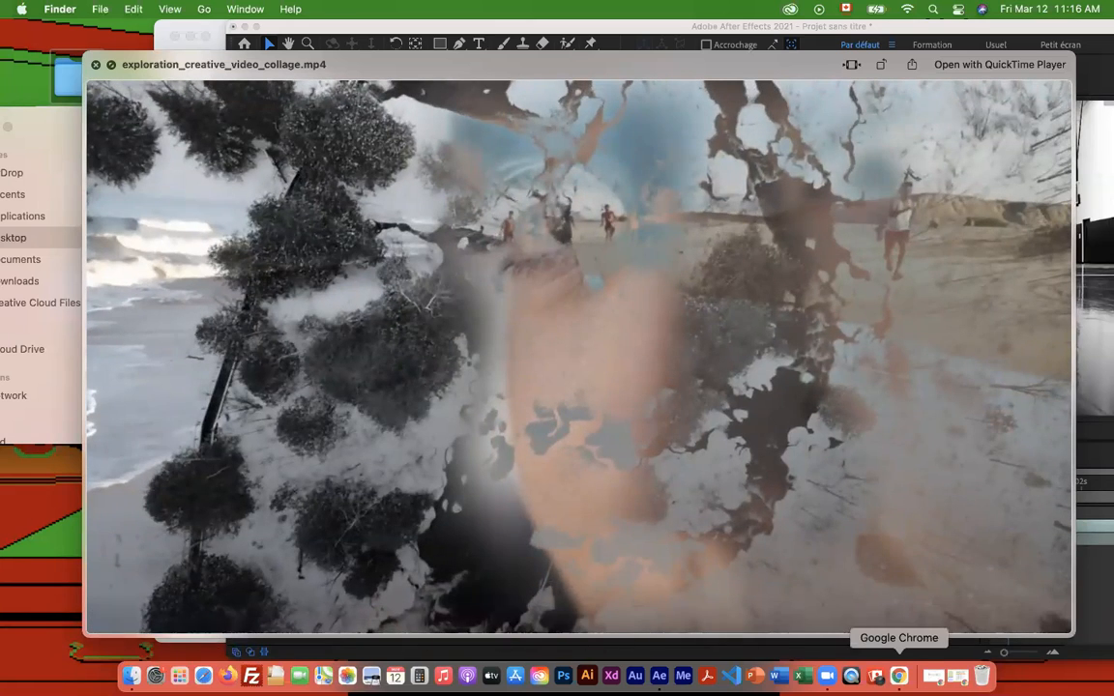
Switch to Chrome, search the web for "pexels video" and open the Pexels Videos results page.
left_click(899, 676)
mouse_move(728, 32)
left_mouse_down()
mouse_move(613, 35)
mouse_move(716, 39)
left_mouse_up()
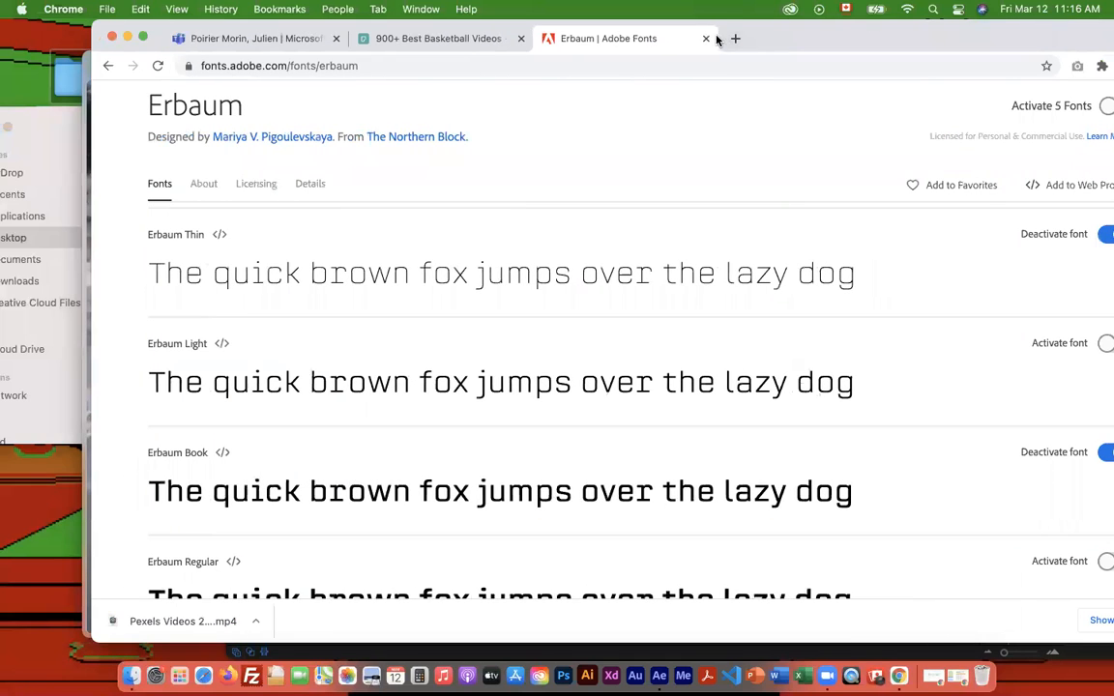
left_click(448, 63)
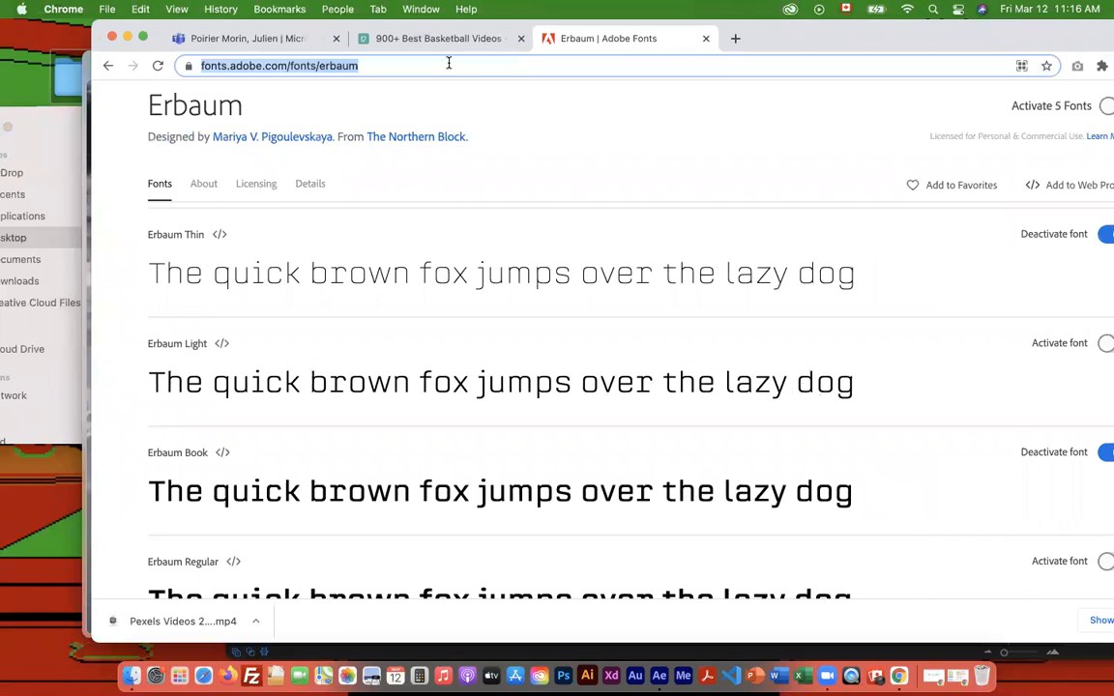
type("pexels")
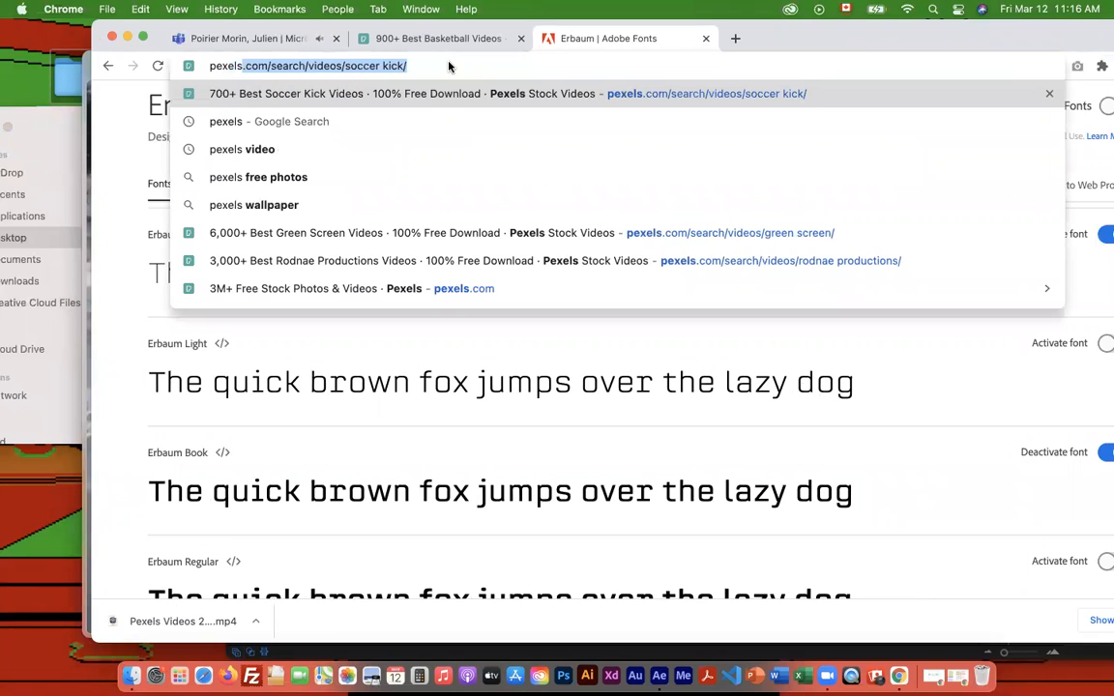
type(" vide")
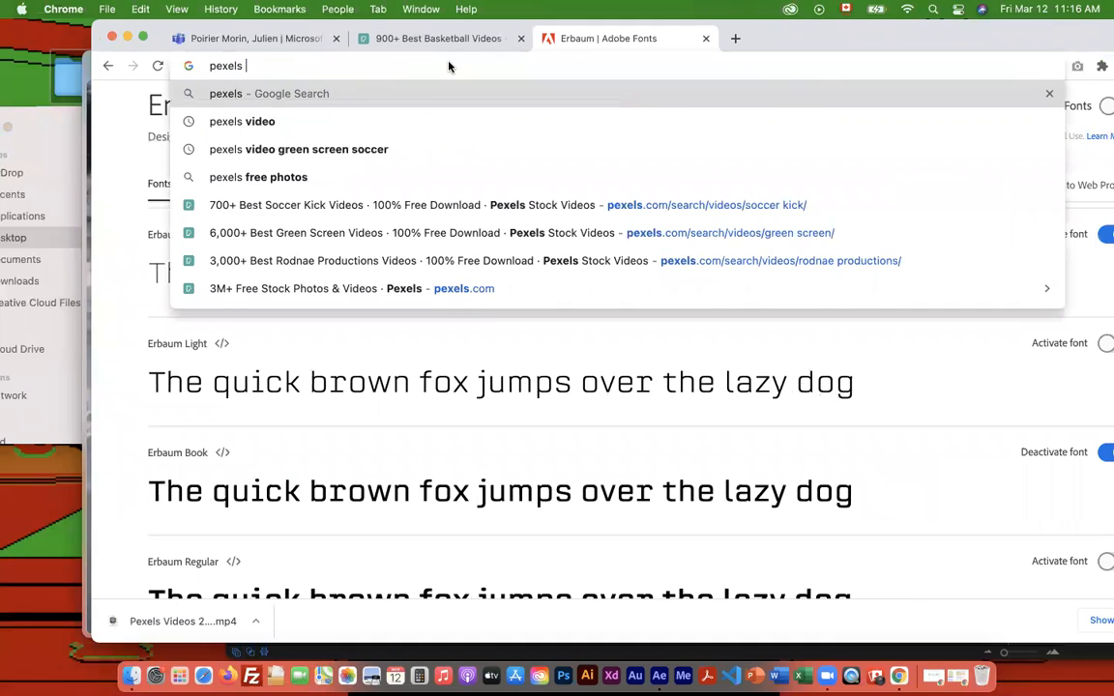
type("o")
key("Return")
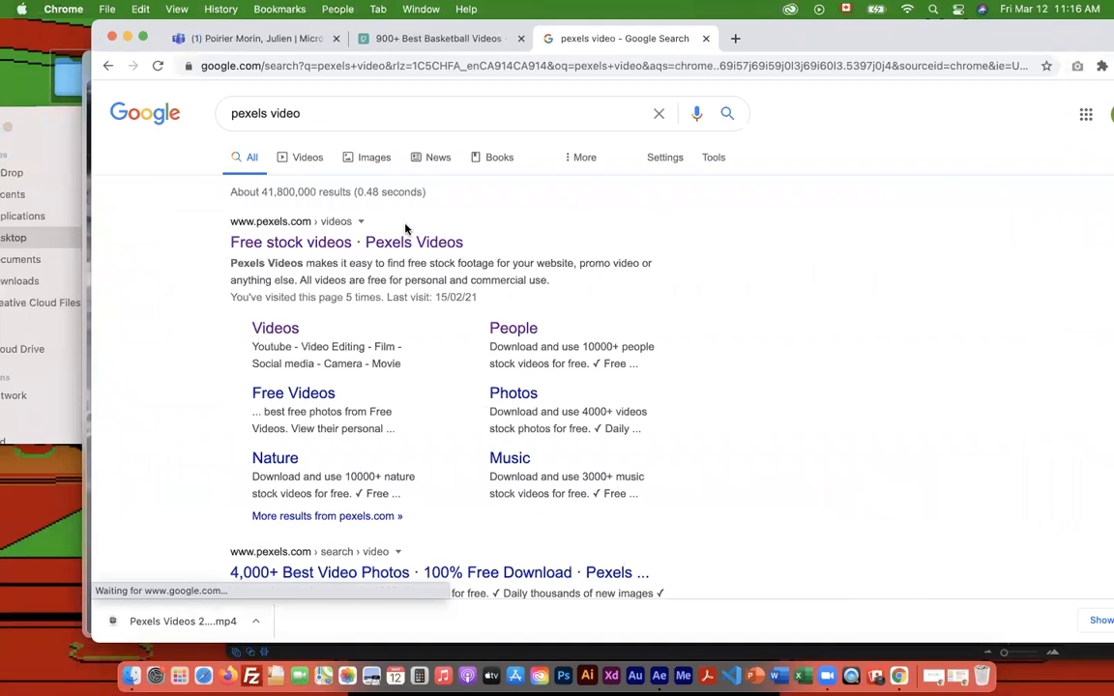
left_click(262, 332)
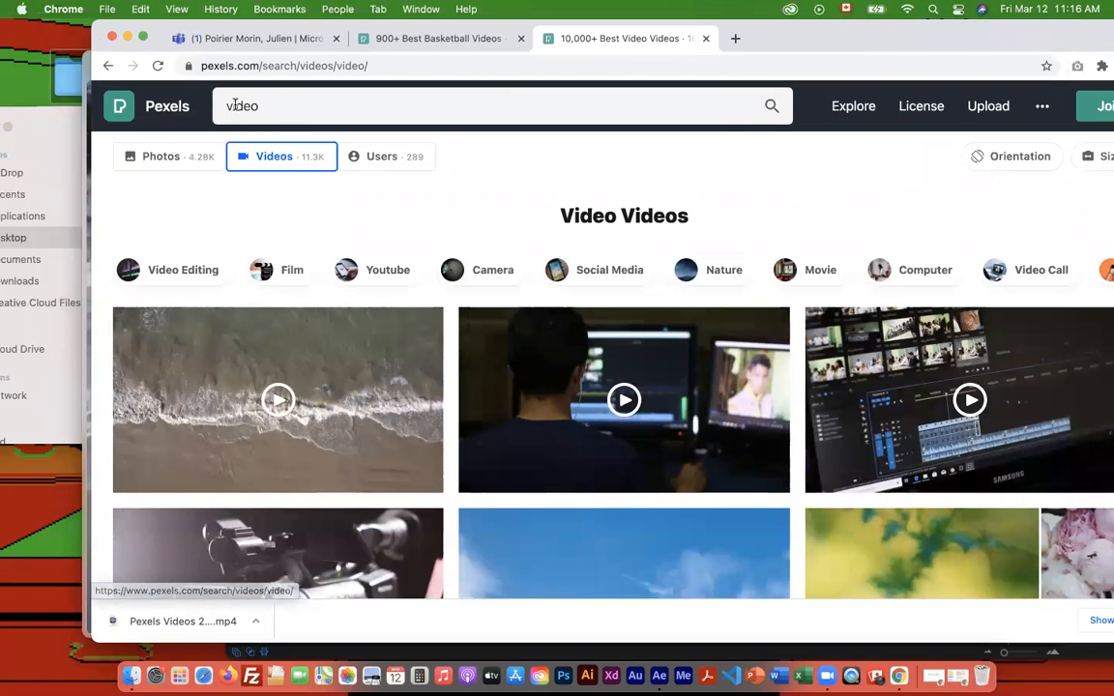
Search Pexels for "black and white" videos and browse the footage.
left_click(214, 104)
type("black and")
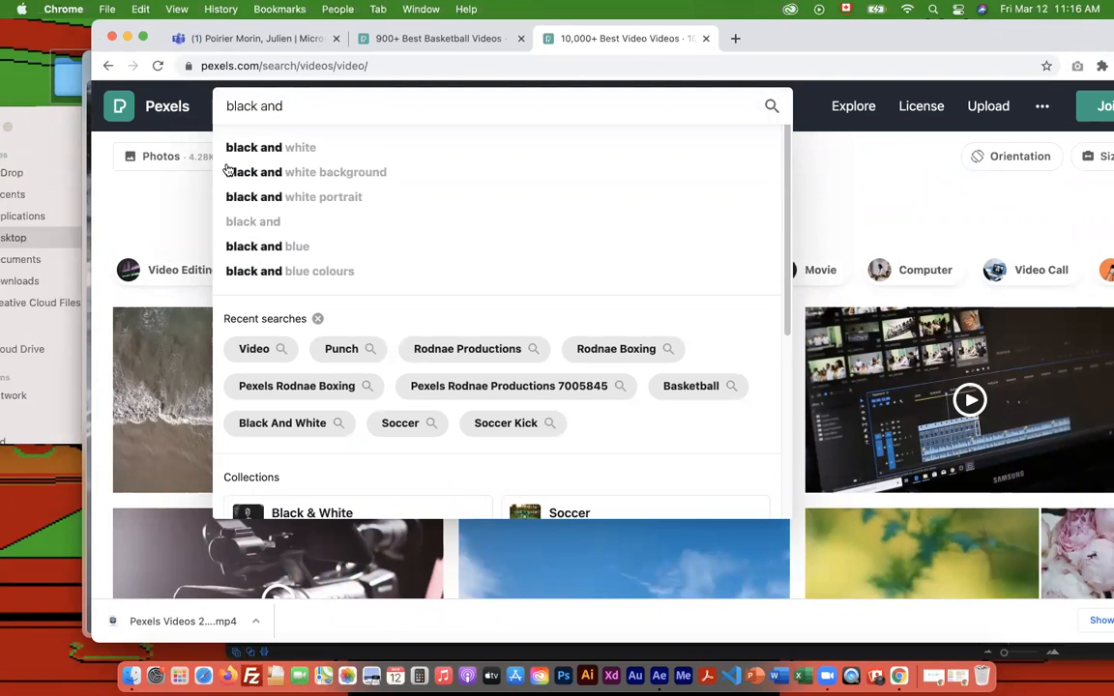
left_click(269, 150)
scroll(459, 405, "down", 2)
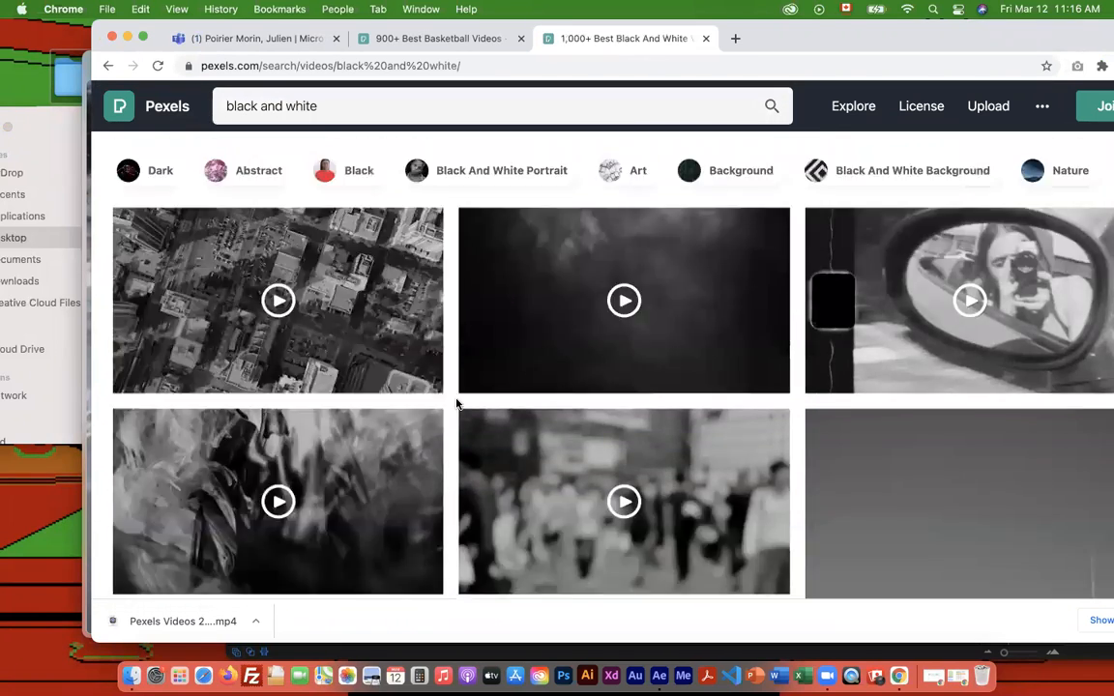
Examine more of the black and white Pexels videos for high-contrast matte footage, down to the drone shot of the iced water reservoir.
scroll(459, 404, "down", 5)
scroll(455, 404, "down", 2)
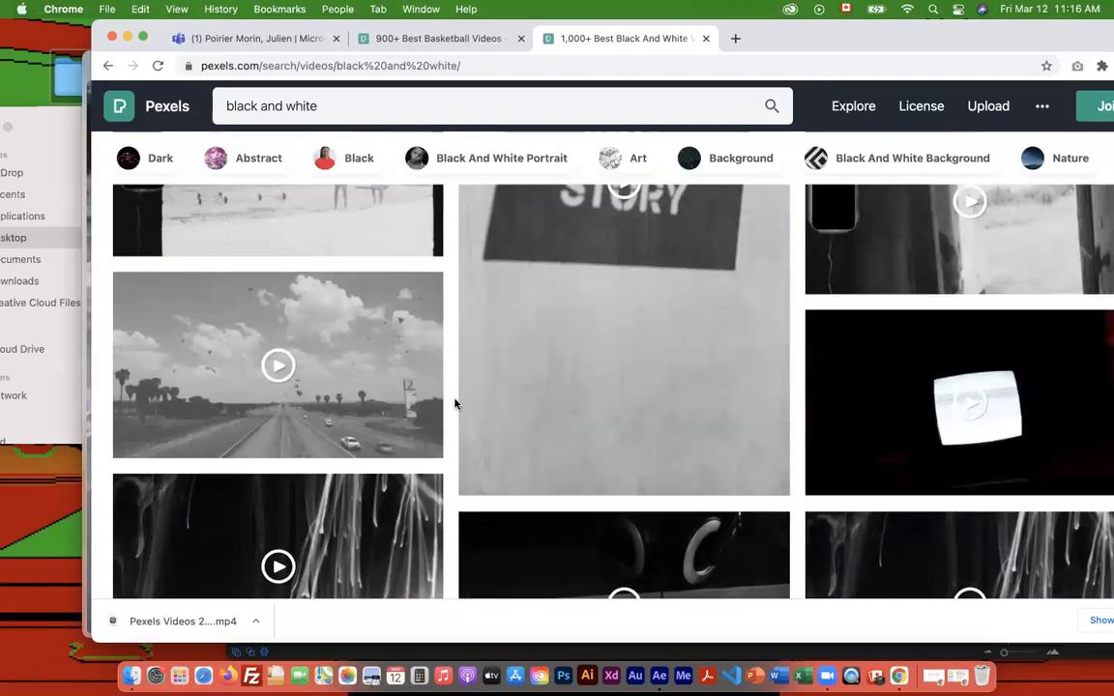
scroll(373, 348, "up", 2)
scroll(488, 363, "down", 3)
scroll(621, 399, "down", 10)
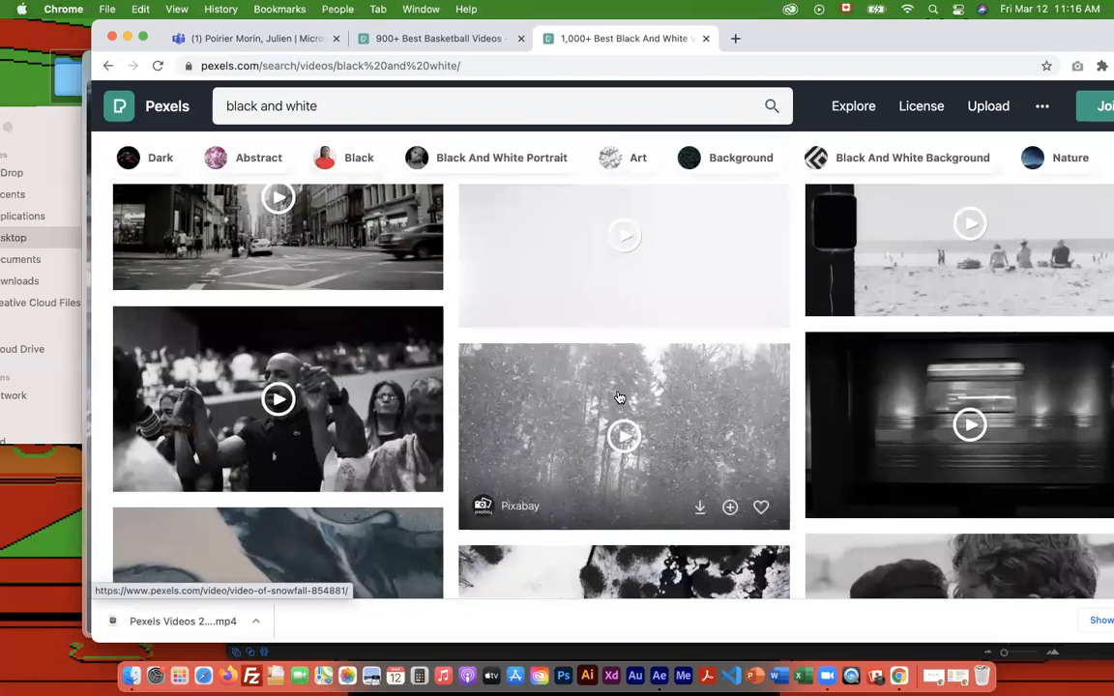
scroll(620, 397, "down", 5)
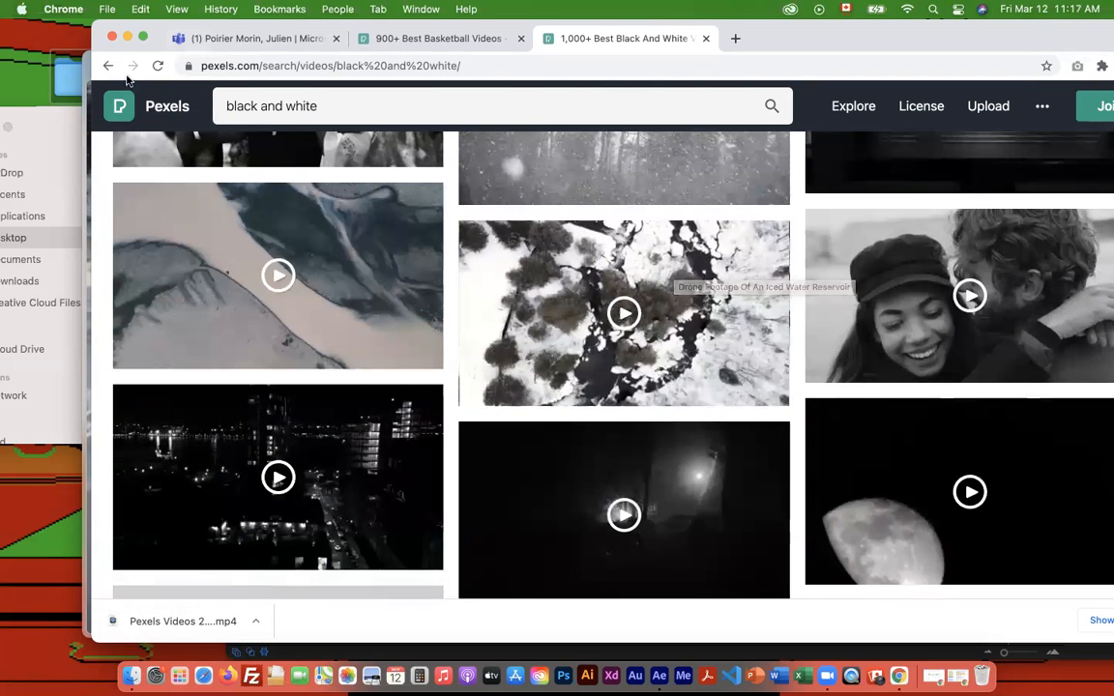
Move the browser window aside and scrub the exploration_creative_video_collage.mp4 preview around 00:12 to examine its use of the winter aerial footage.
left_click_drag(842, 34, 1025, 35)
left_click(167, 70)
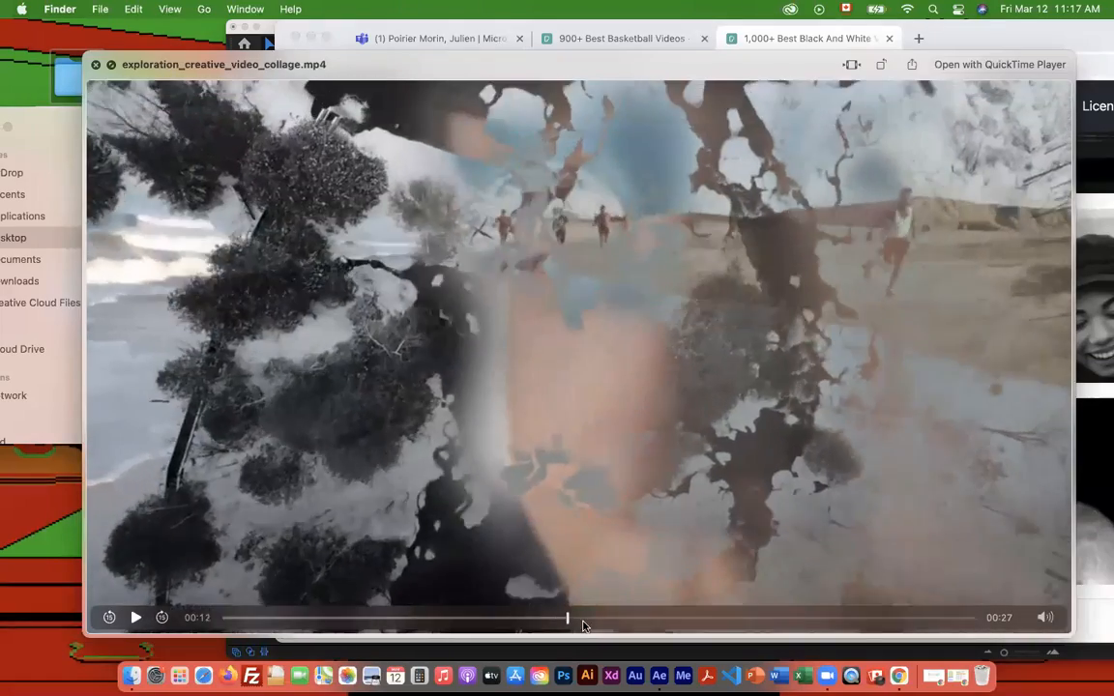
left_click_drag(584, 626, 562, 577)
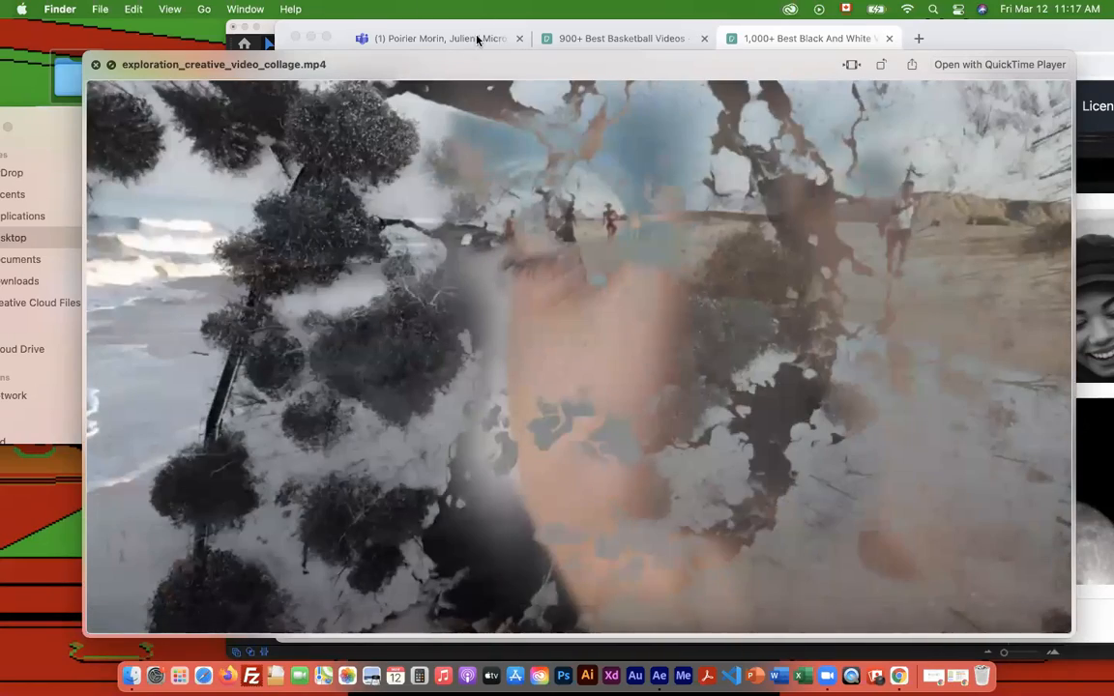
Close the collage video preview, move the Finder window aside and bring the Pexels black and white results back to the front in Chrome.
left_click(95, 65)
left_click_drag(254, 137, 368, 141)
left_click(89, 131)
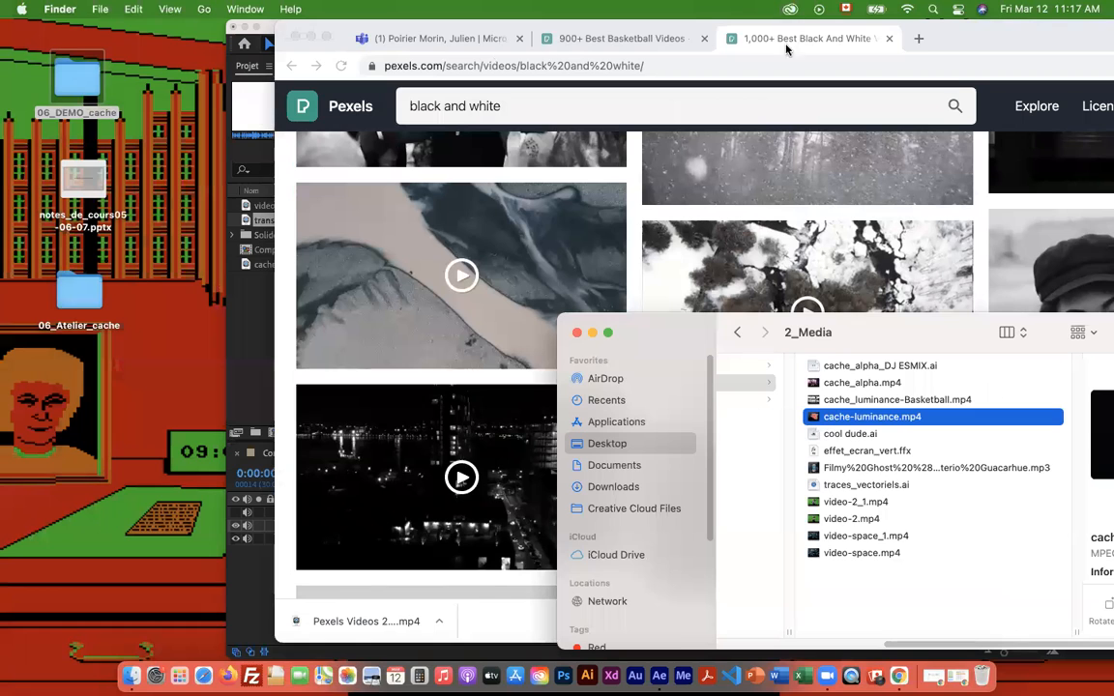
left_click_drag(965, 43, 772, 43)
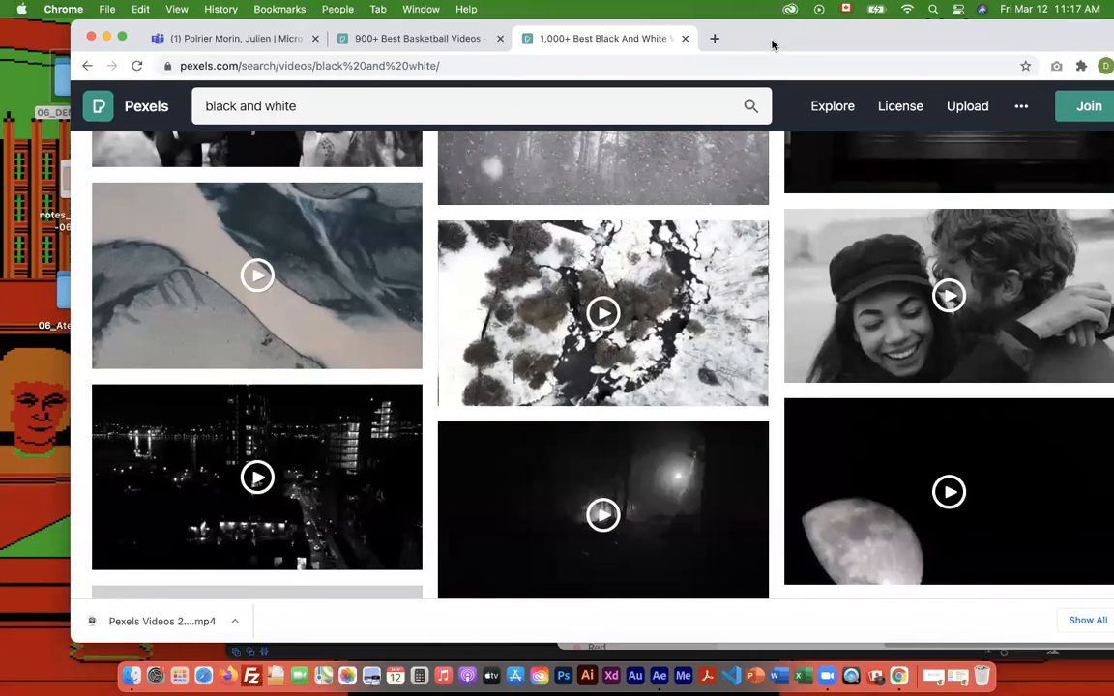